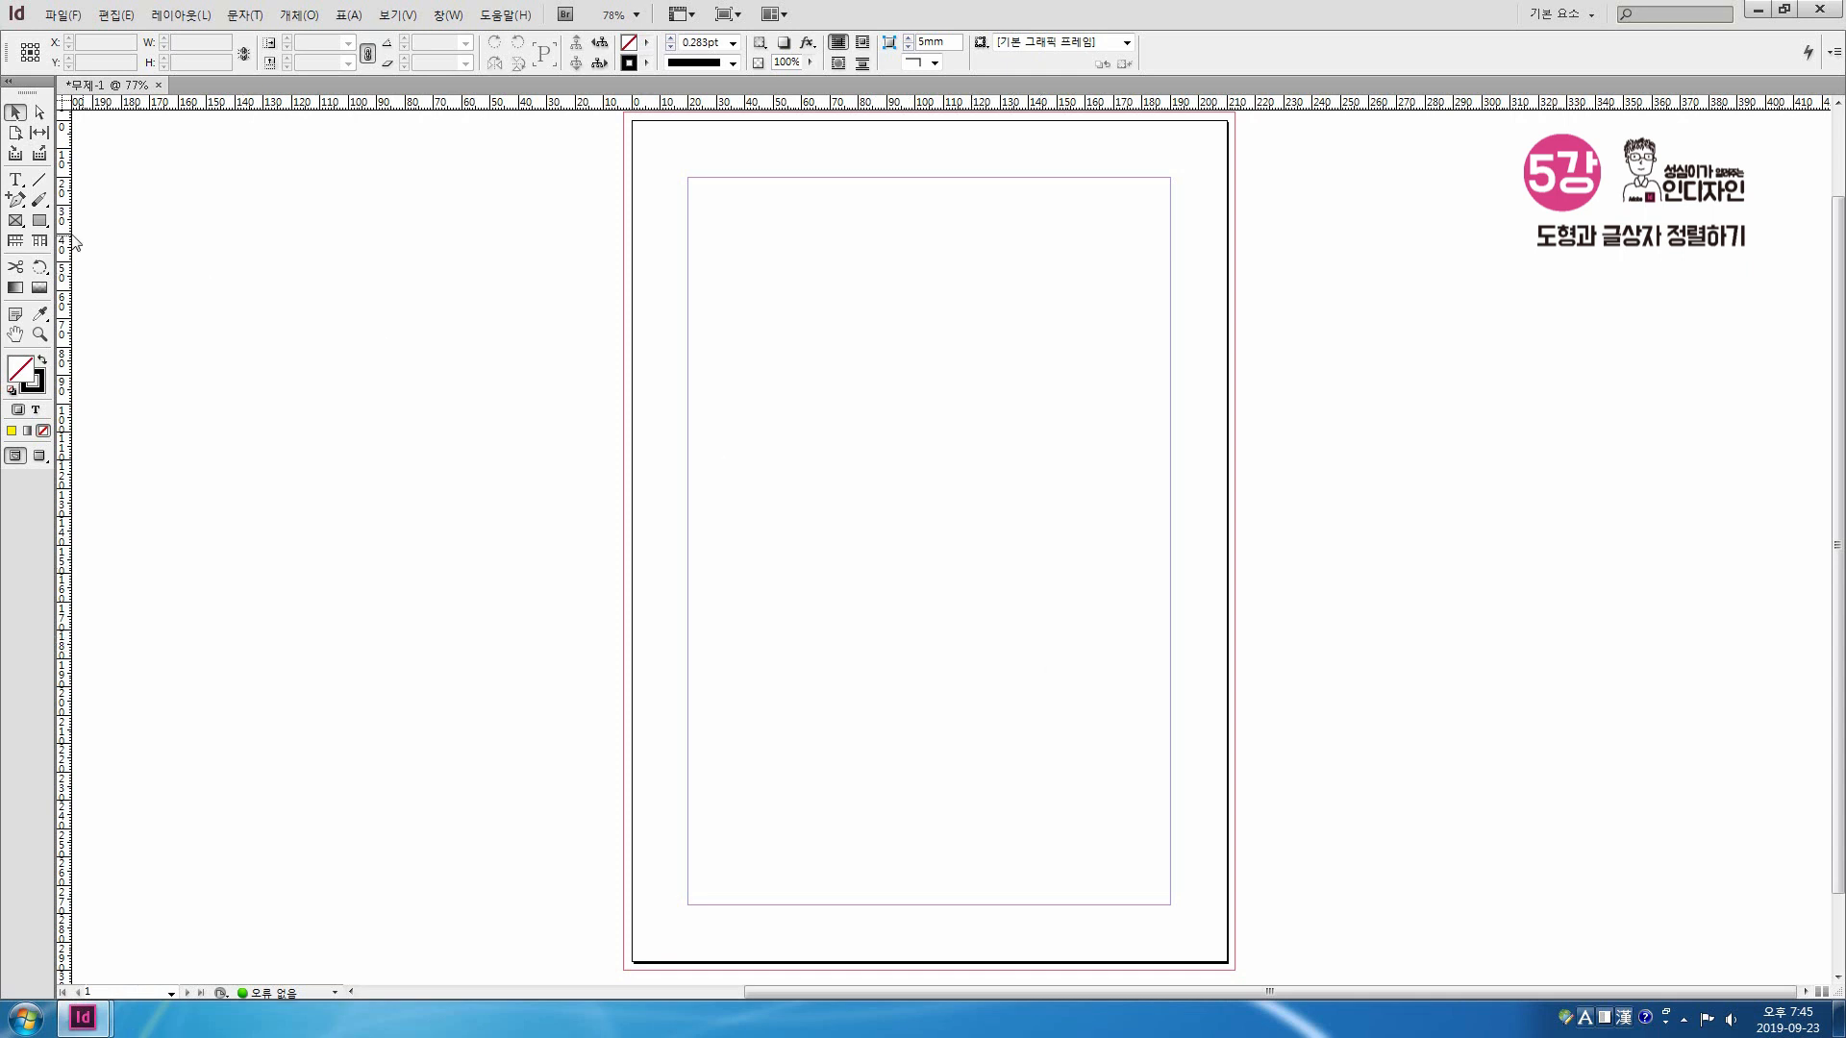
Step: Draw a rectangle near the left margin in the upper half of the page and set its size to 80 × 50 mm
left_click(40, 220)
left_click_drag(693, 393, 940, 525)
double_click(188, 42)
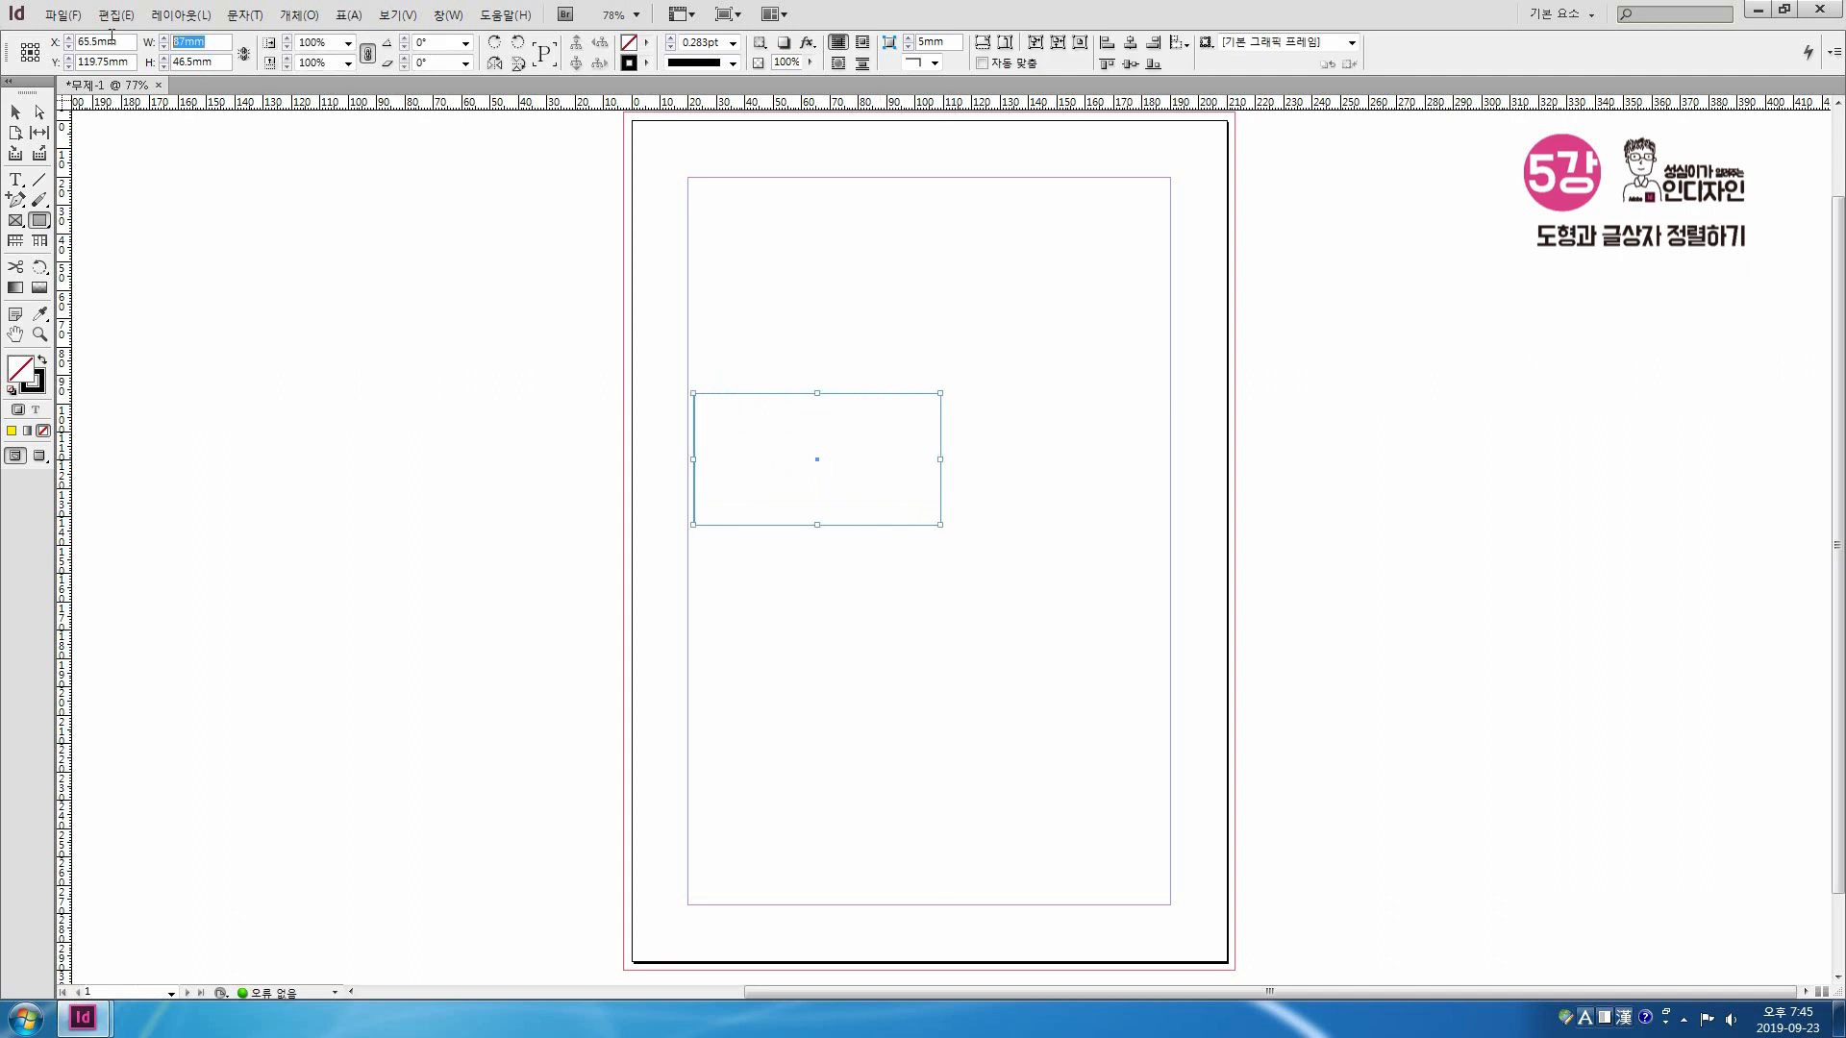
type("80")
key("Tab")
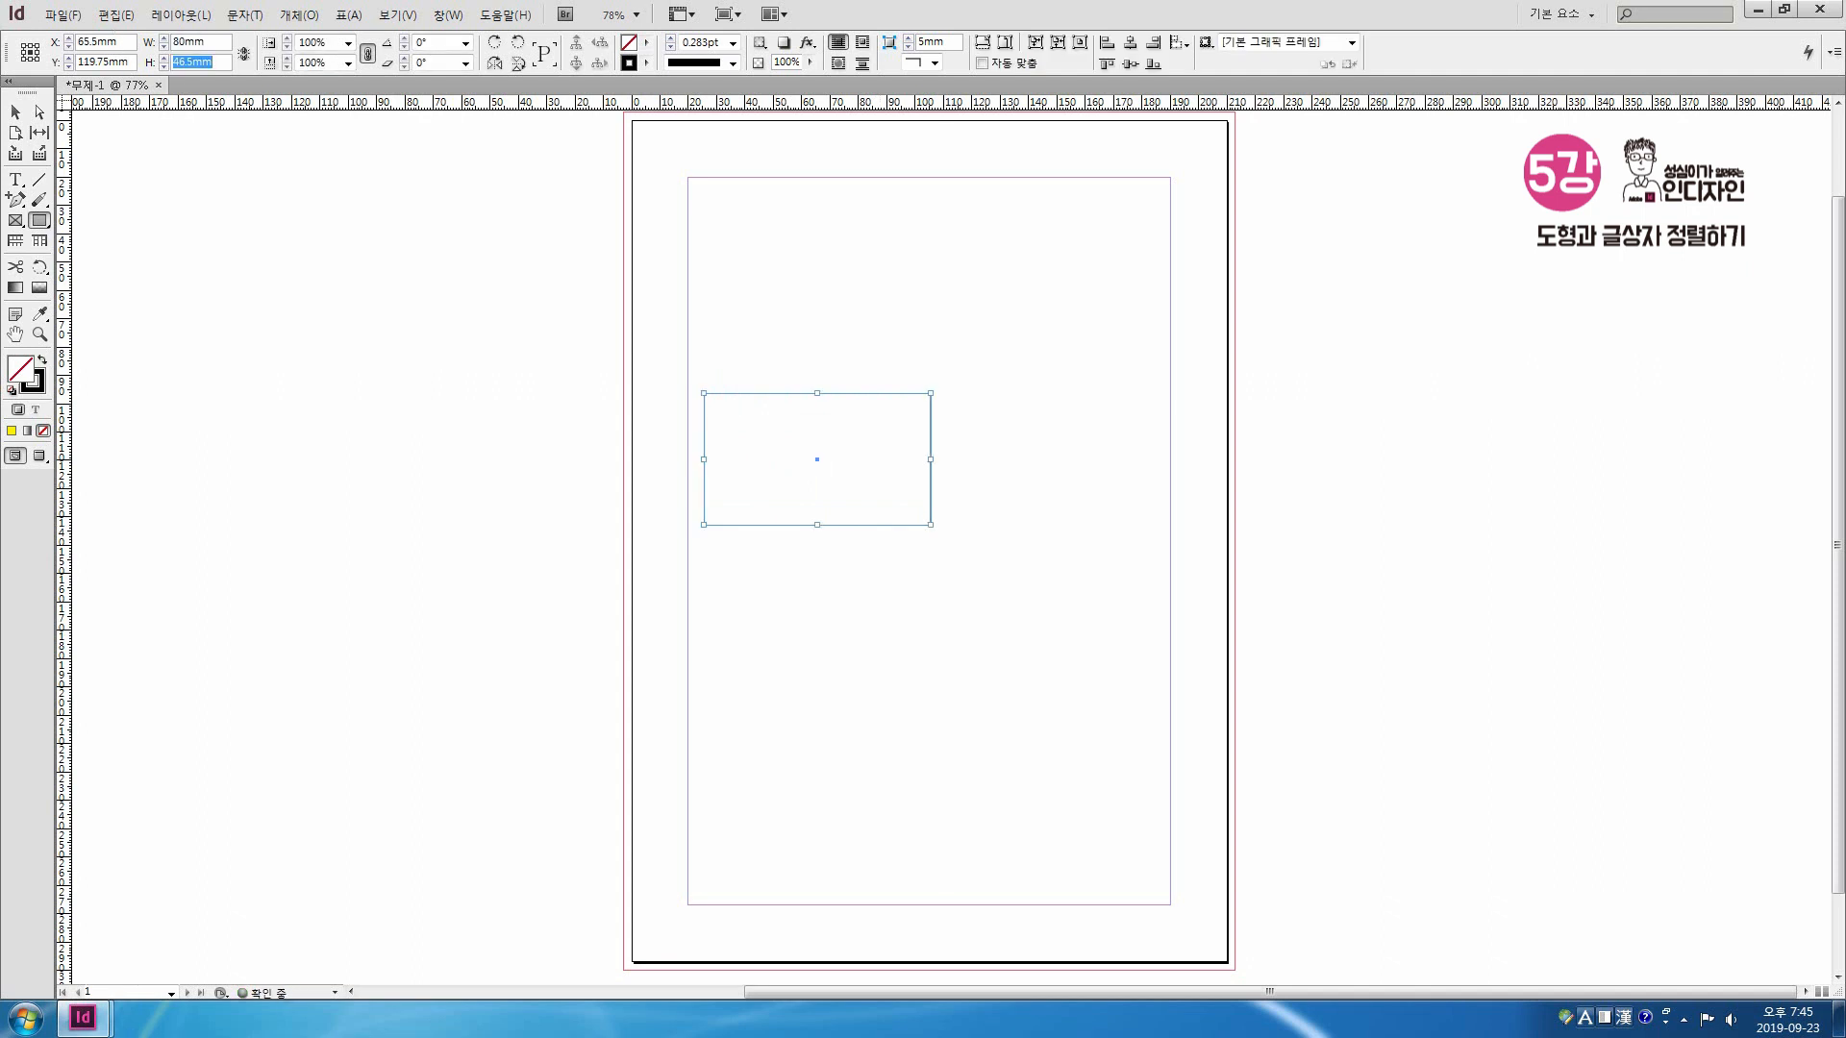
type("50")
key("Return")
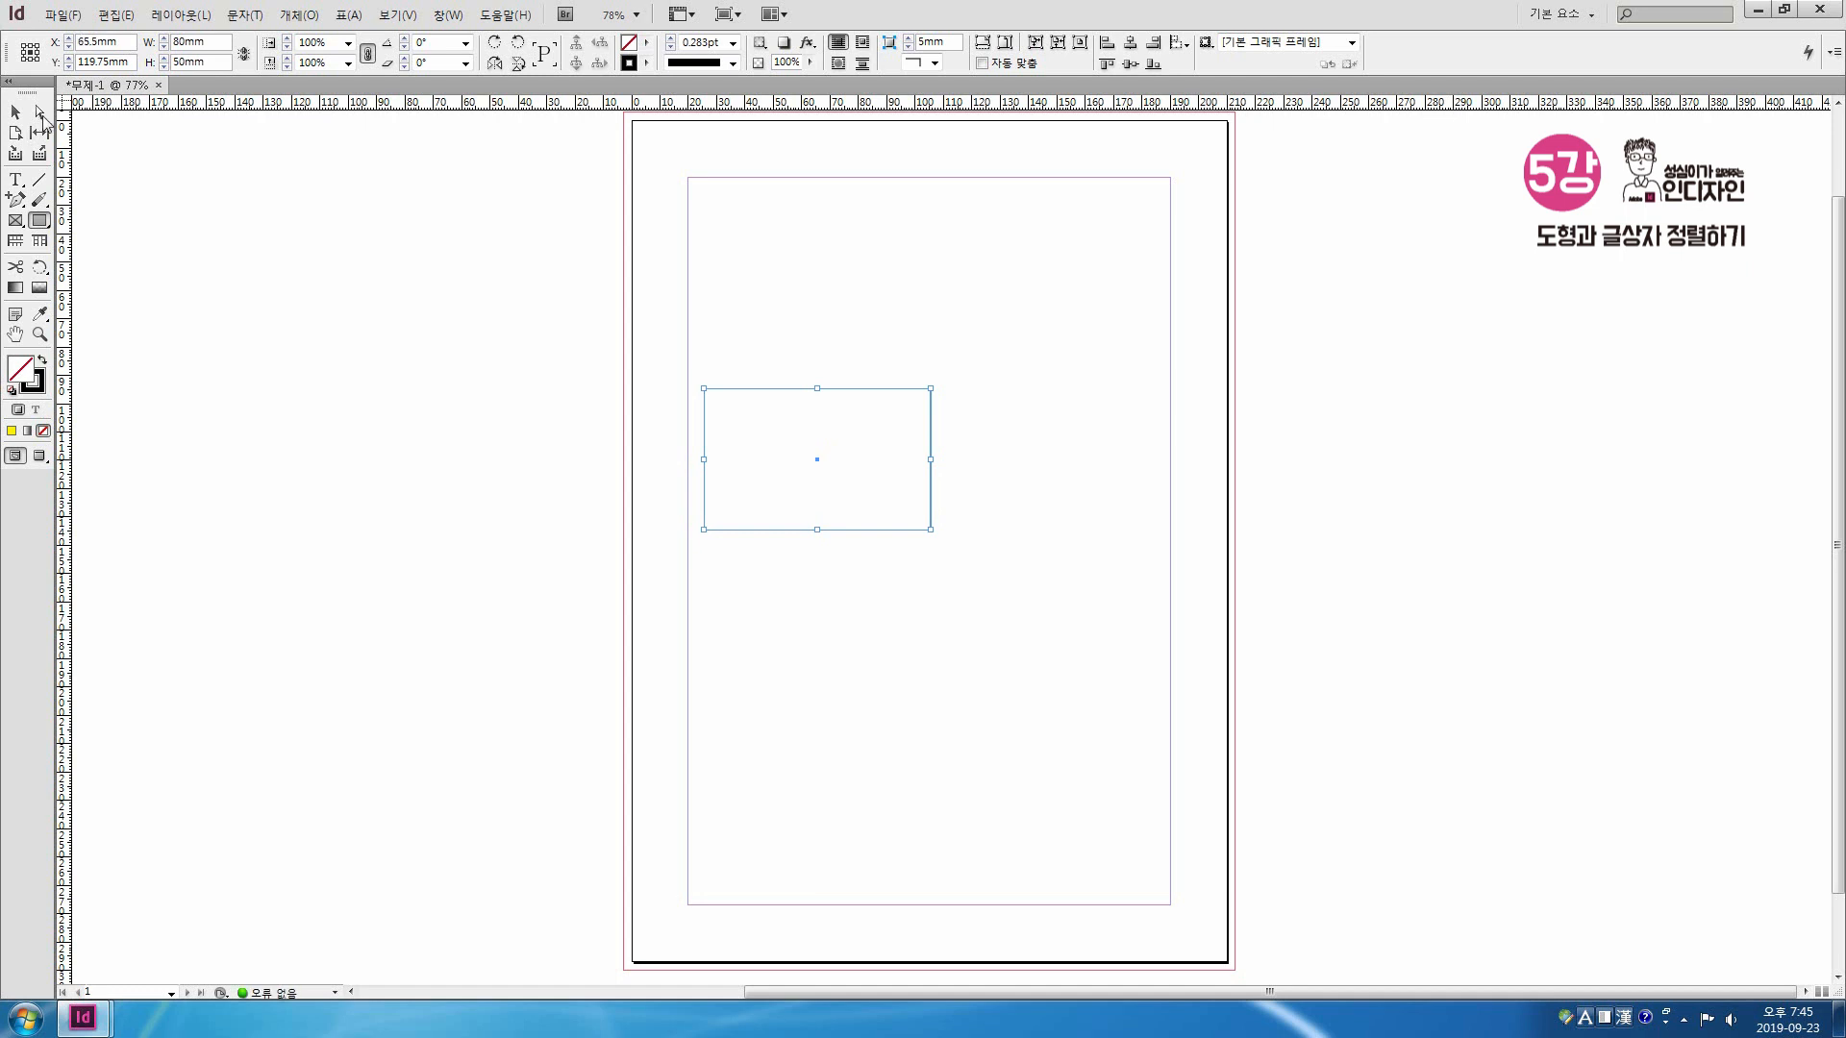
Step: Set the rectangle's stroke weight to 4 pt
left_click(21, 114)
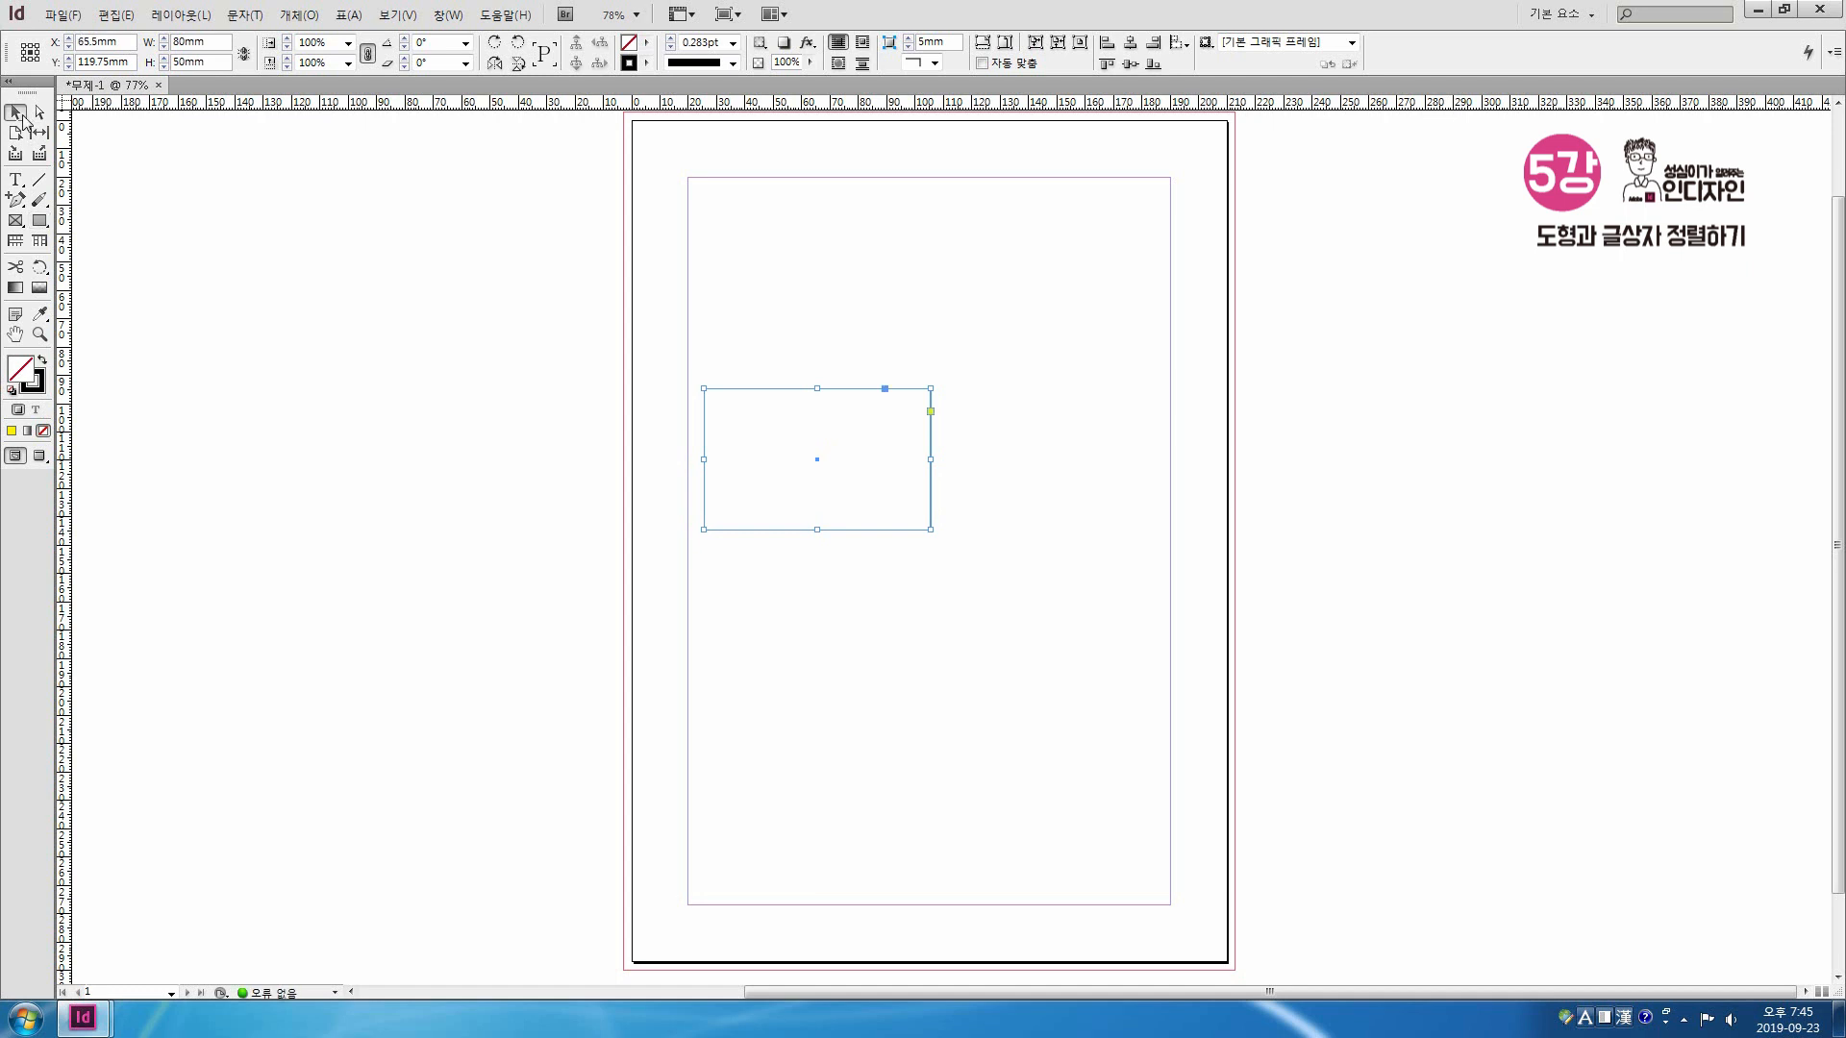
left_click(448, 15)
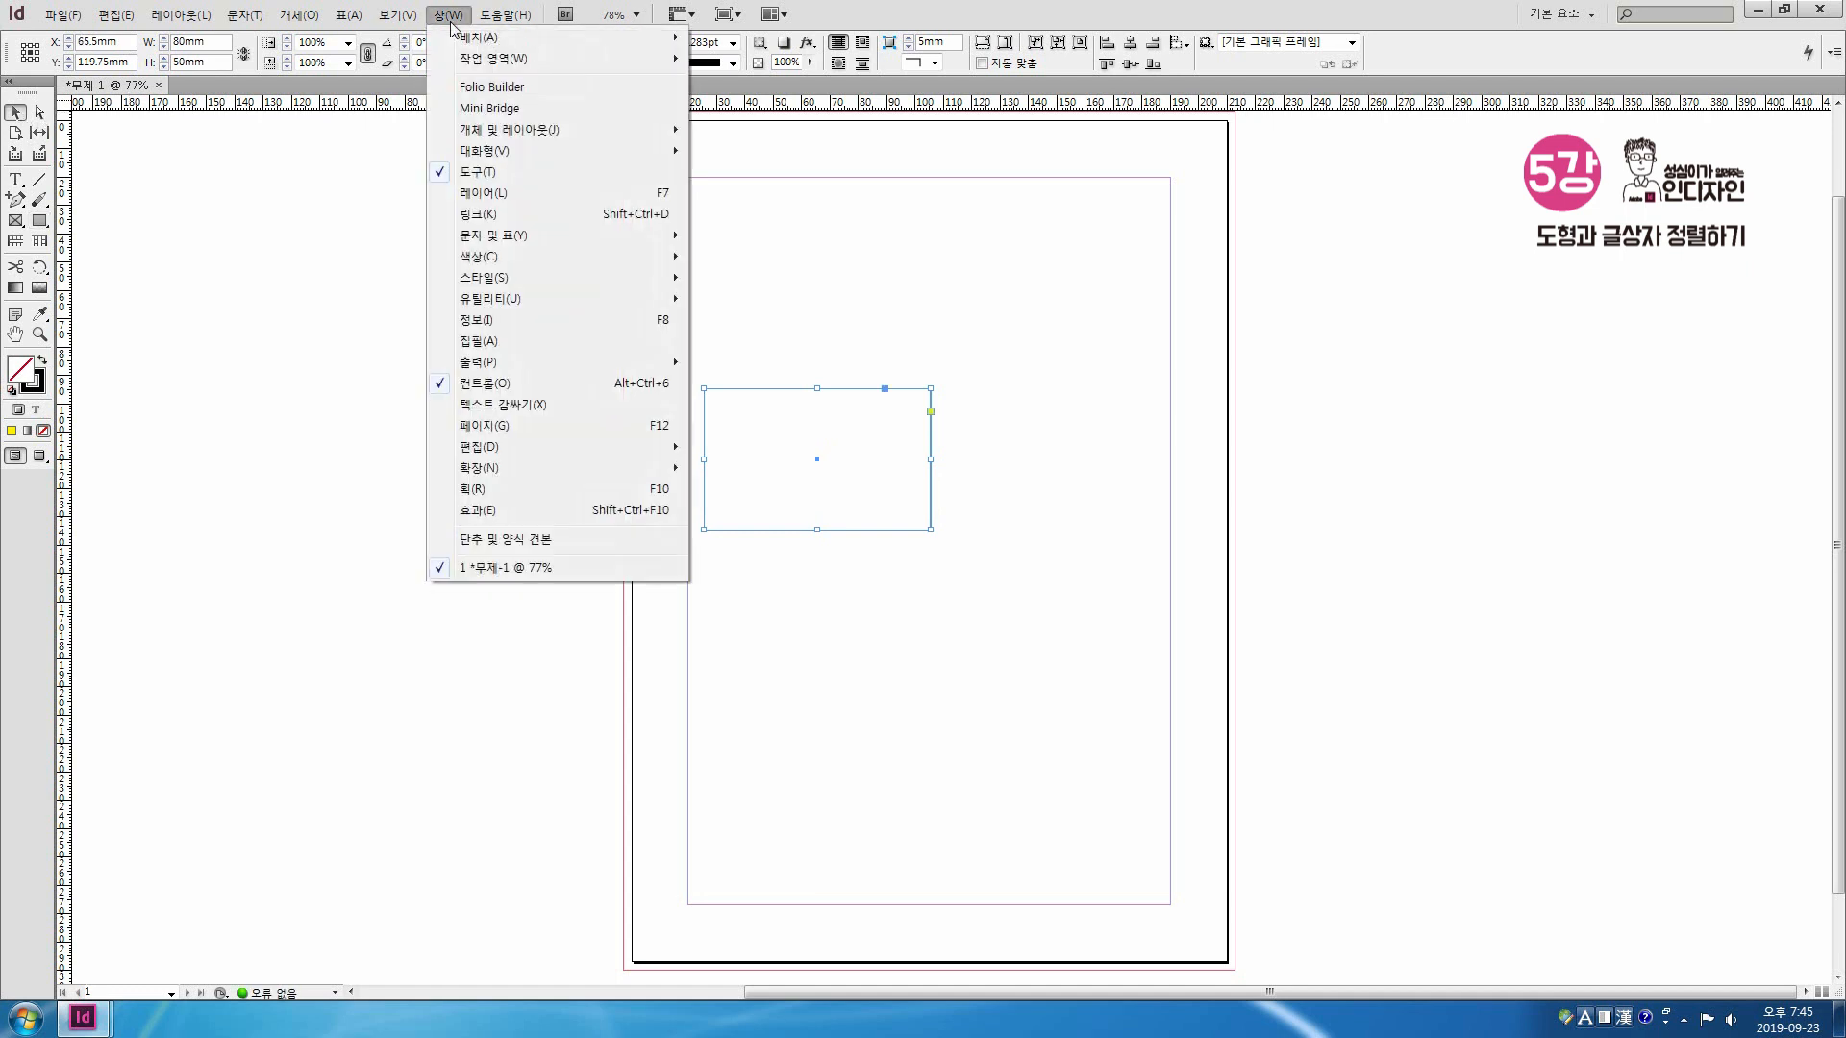
left_click(534, 491)
left_click_drag(1449, 324, 1129, 347)
left_click(1156, 378)
left_click(1157, 378)
left_click(1156, 377)
left_click(1157, 378)
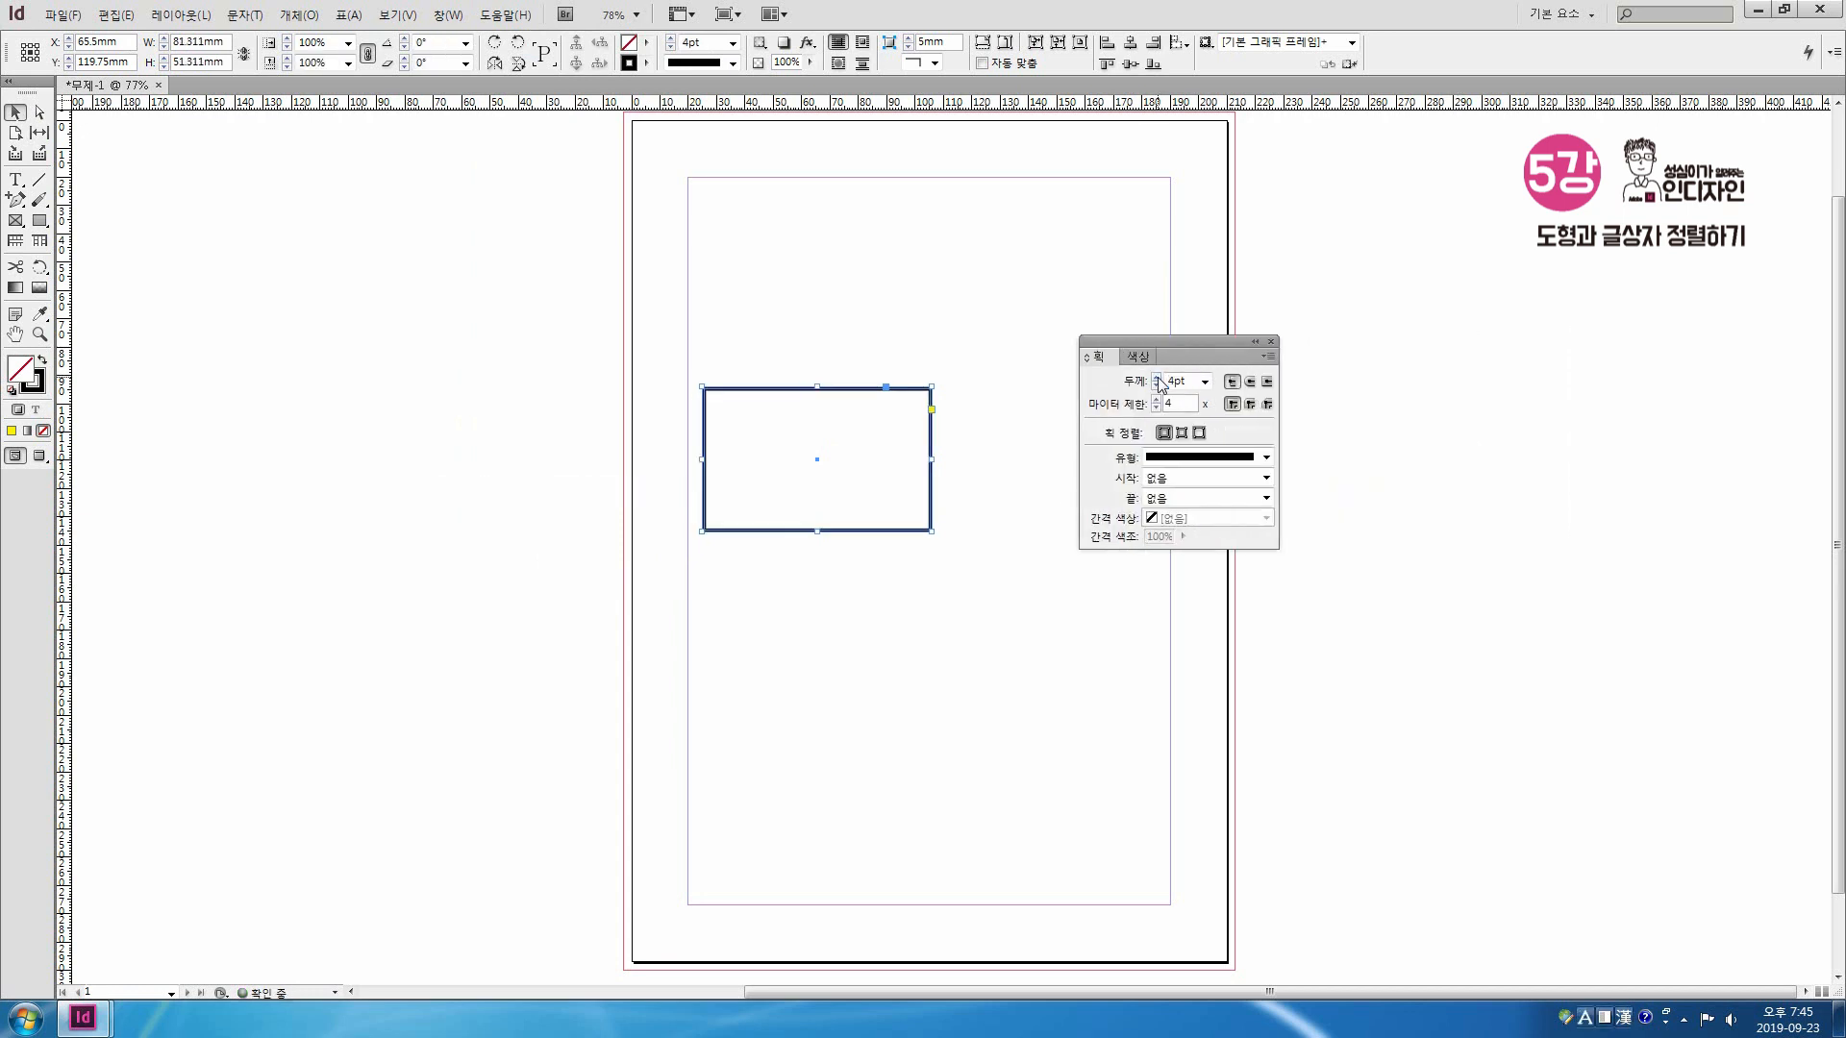
left_click(1276, 342)
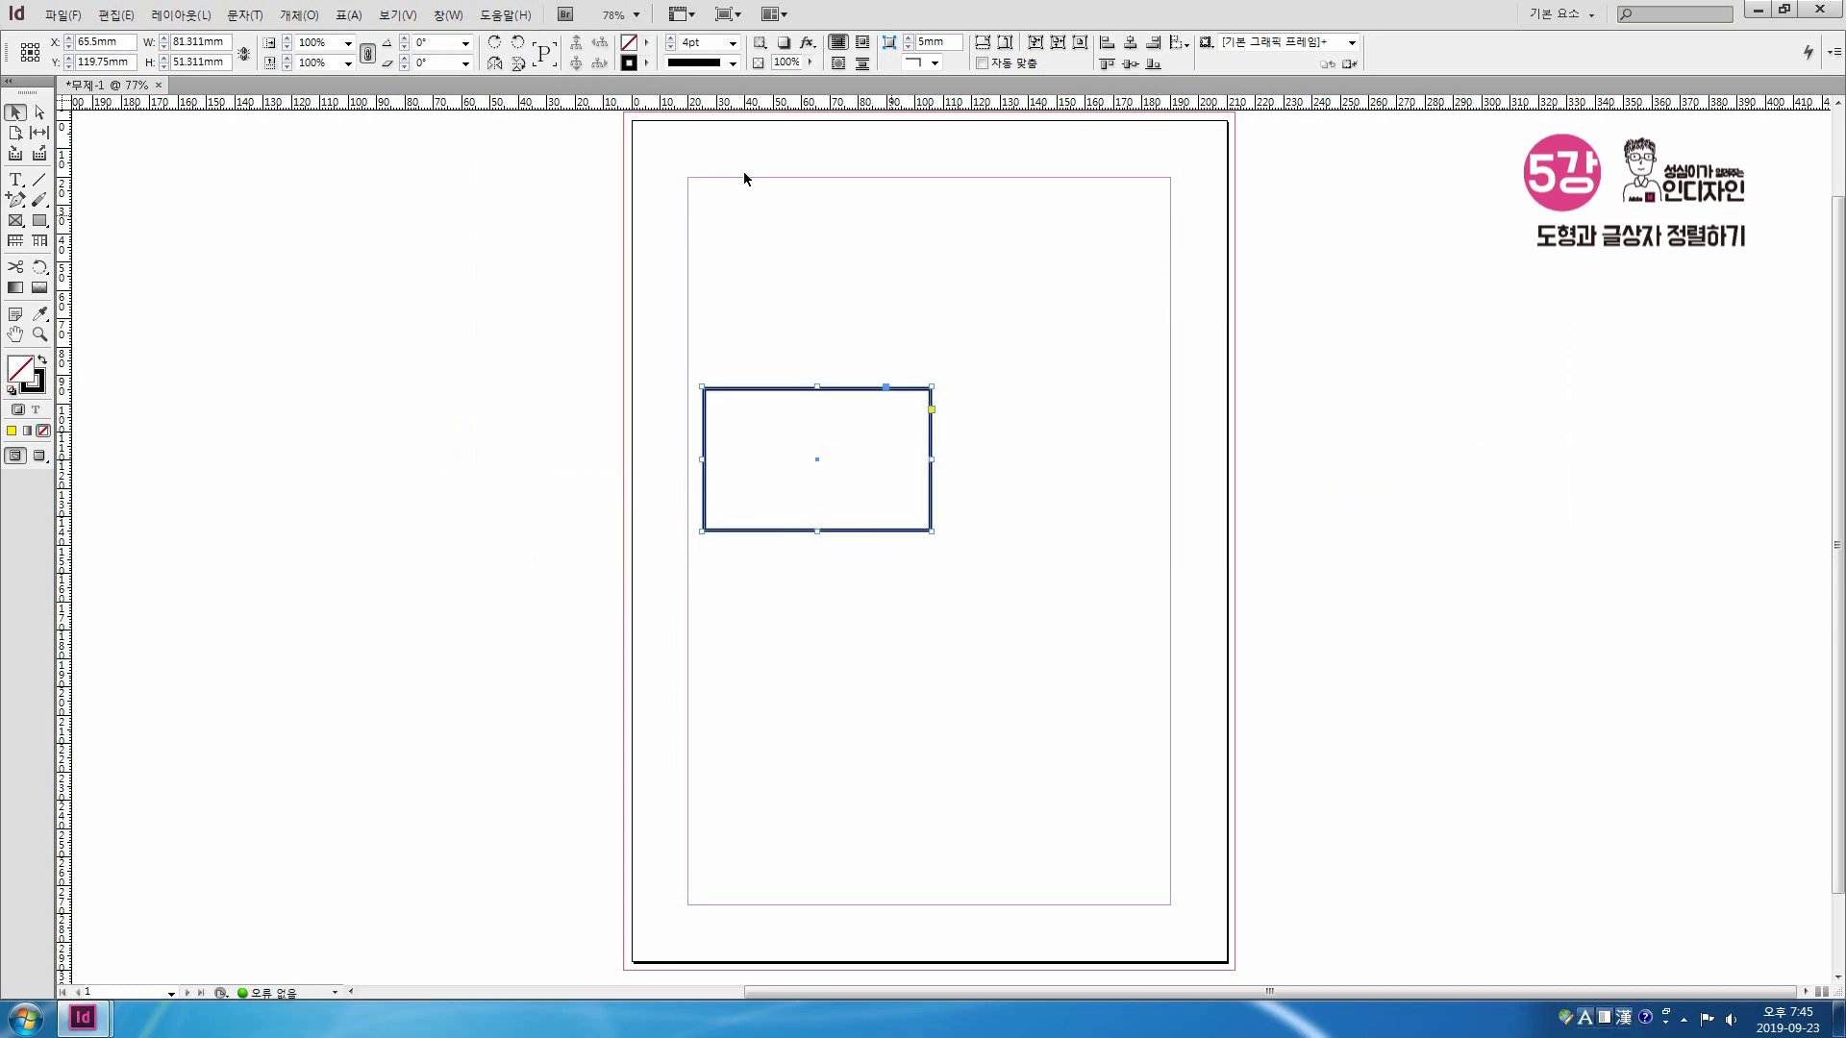
Step: Fill the rectangle with light yellow (C 0, M 2, Y 38, K 0) and move it against the page's left margin
left_click(448, 16)
mouse_move(509, 257)
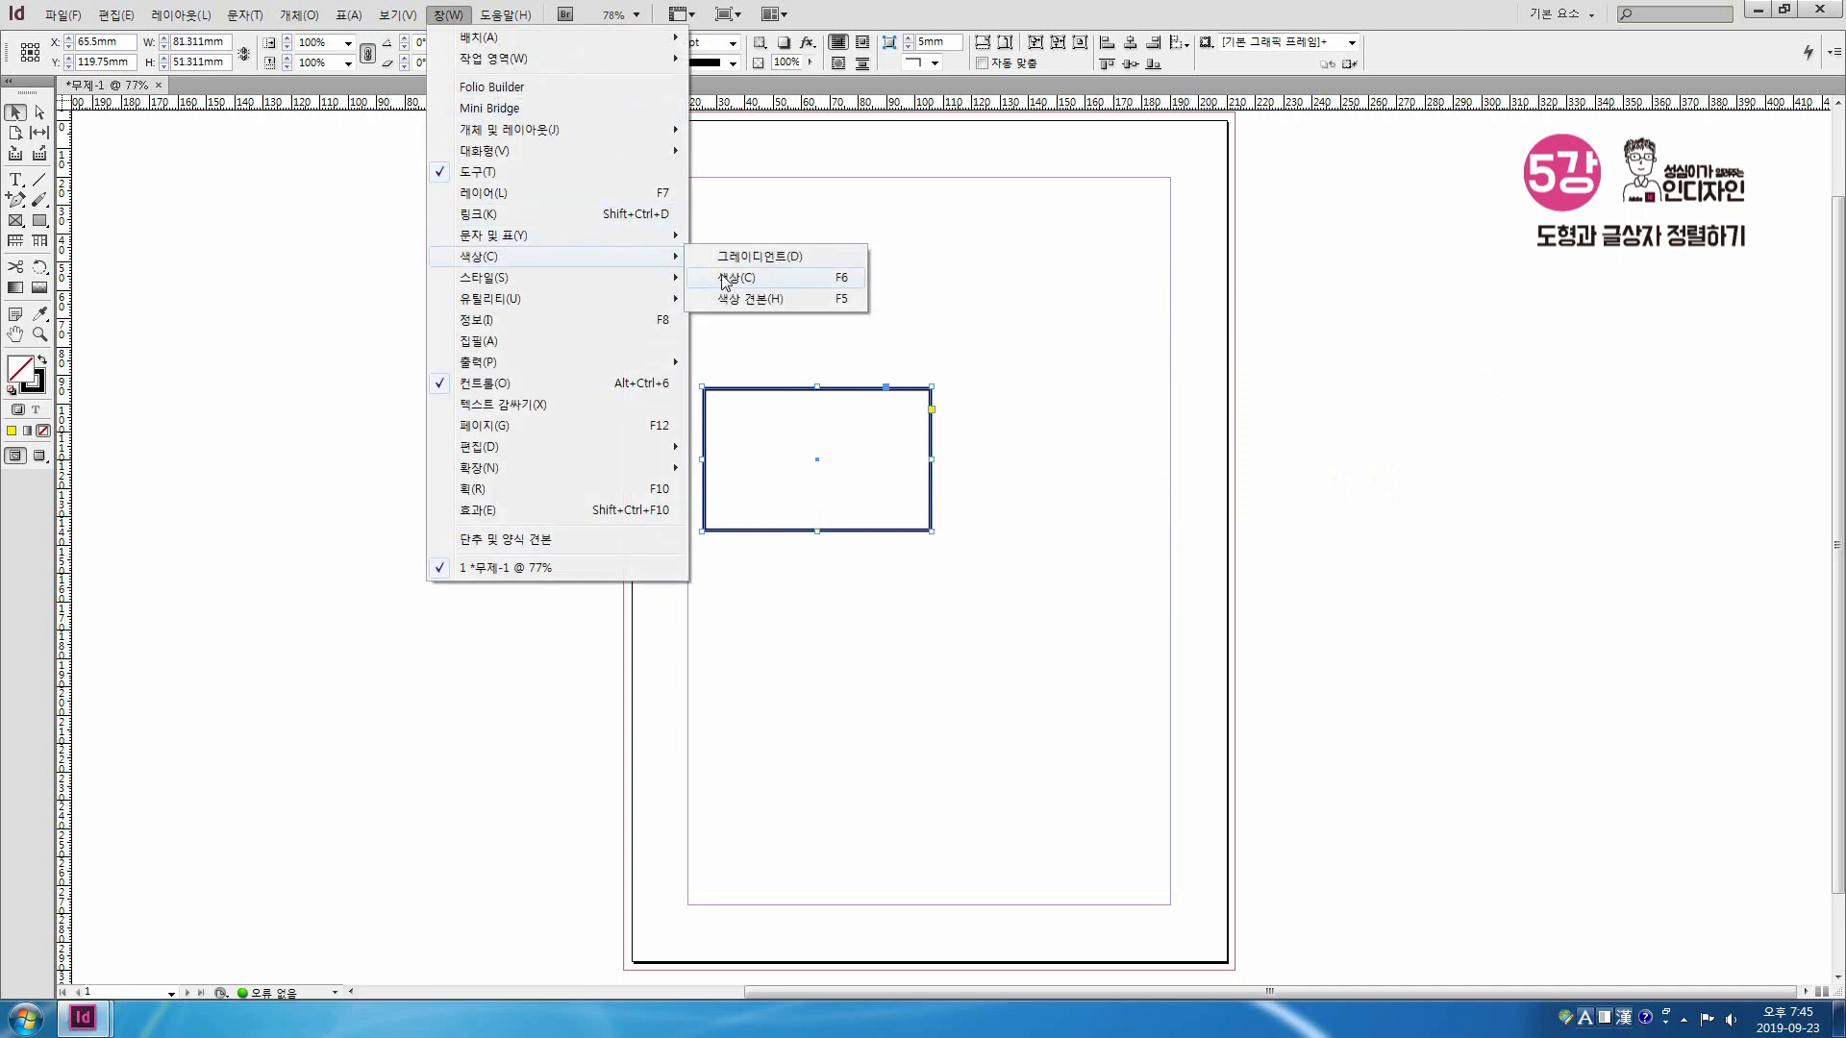
left_click(736, 277)
left_click_drag(1077, 343, 712, 218)
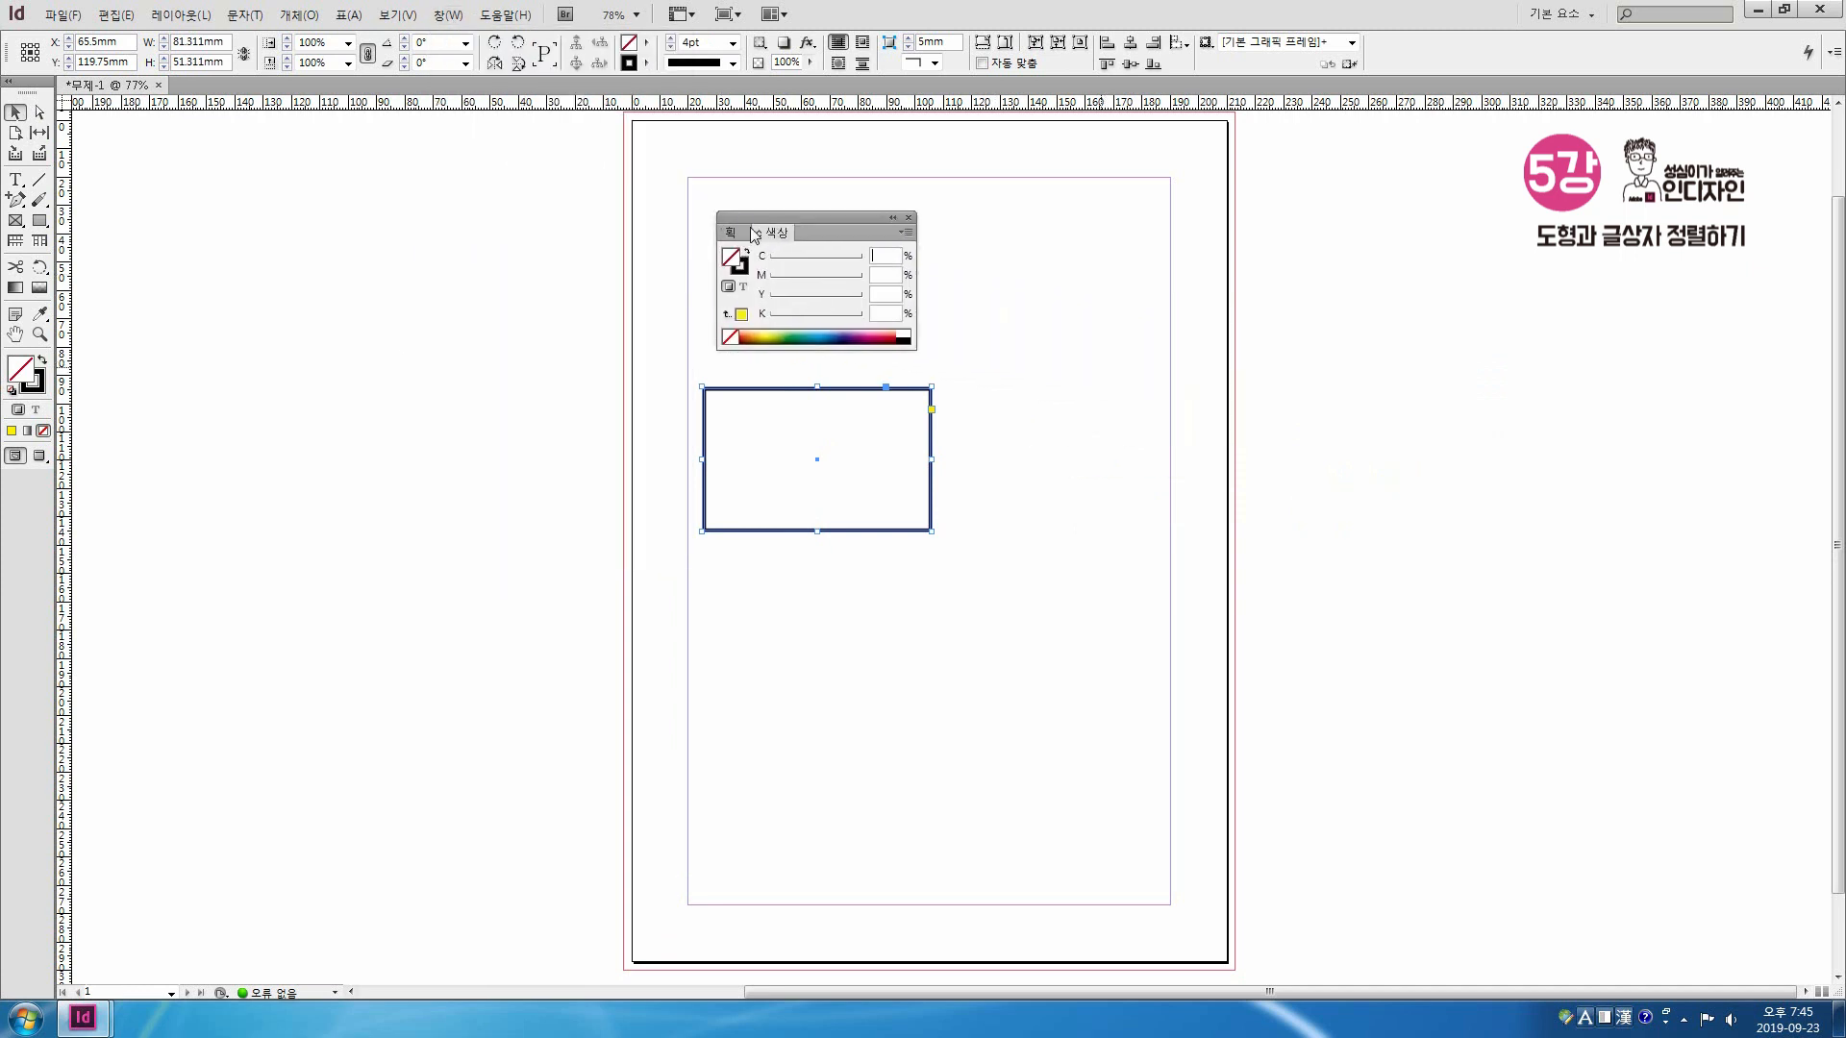
left_click(35, 388)
left_click(20, 367)
left_click(764, 334)
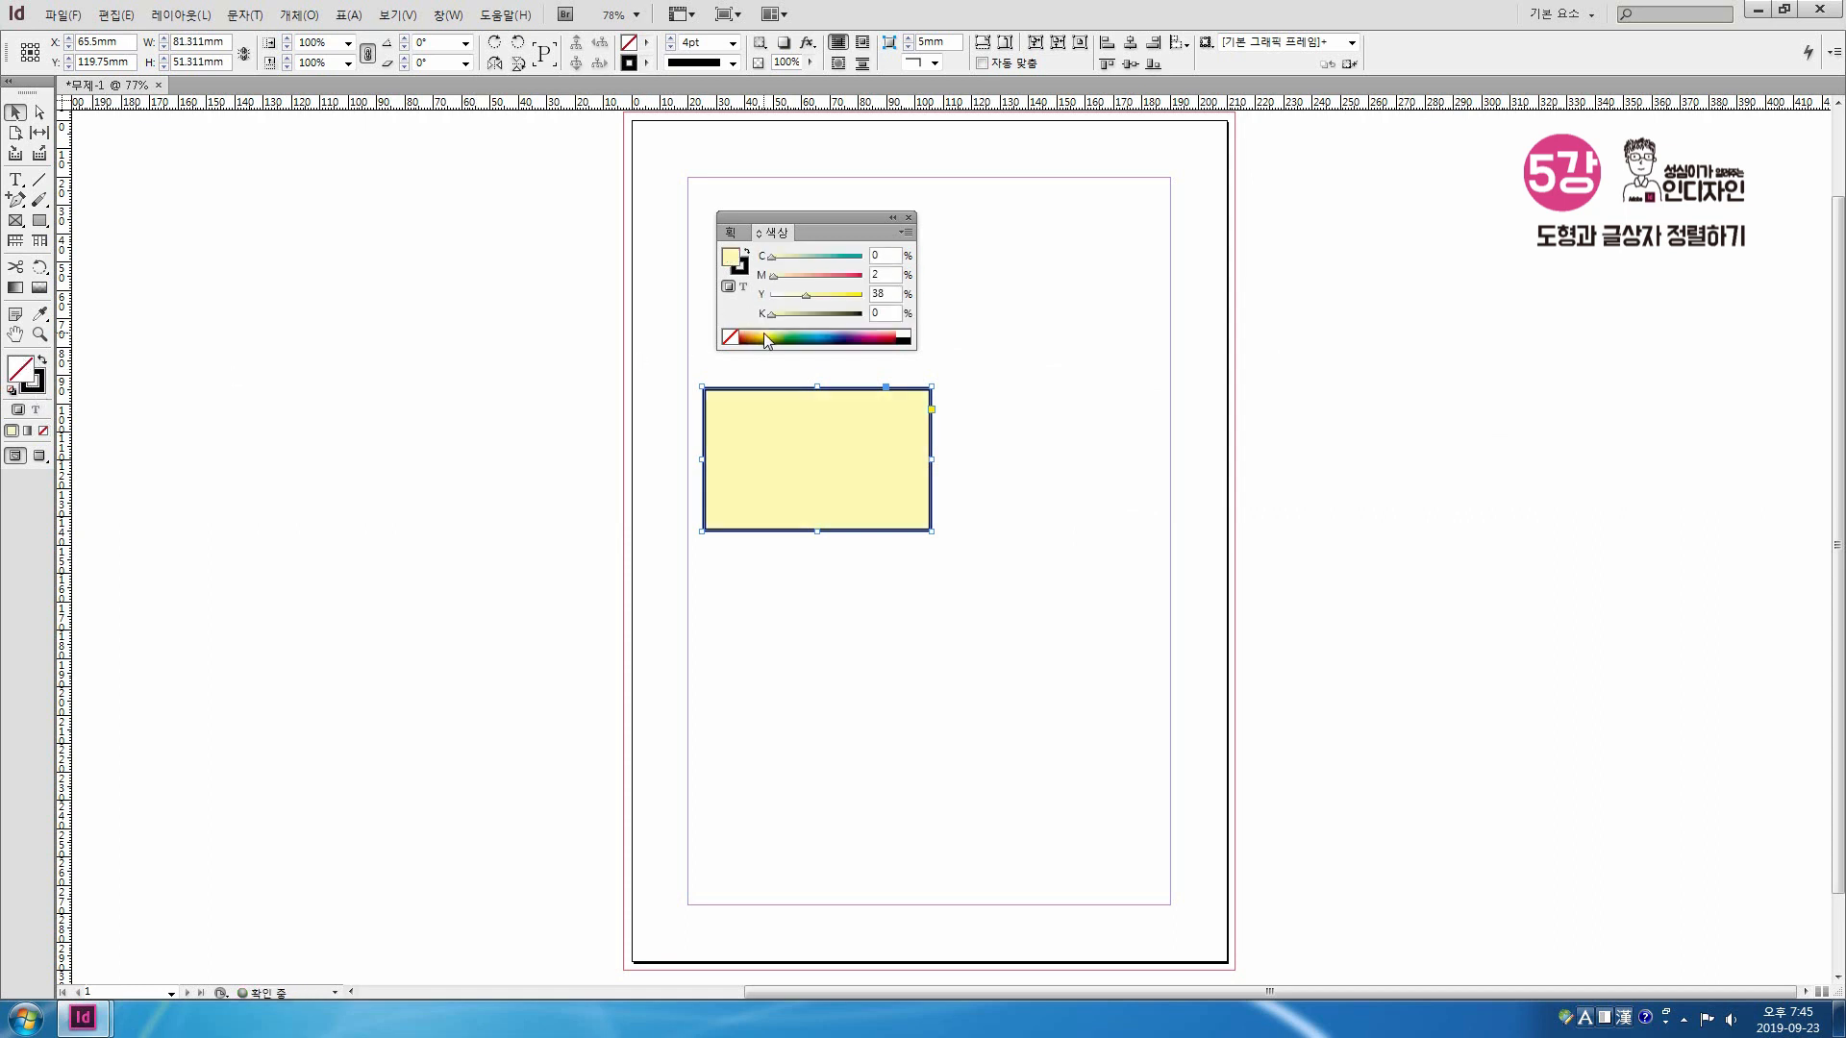
left_click(910, 217)
left_click_drag(869, 465, 858, 459)
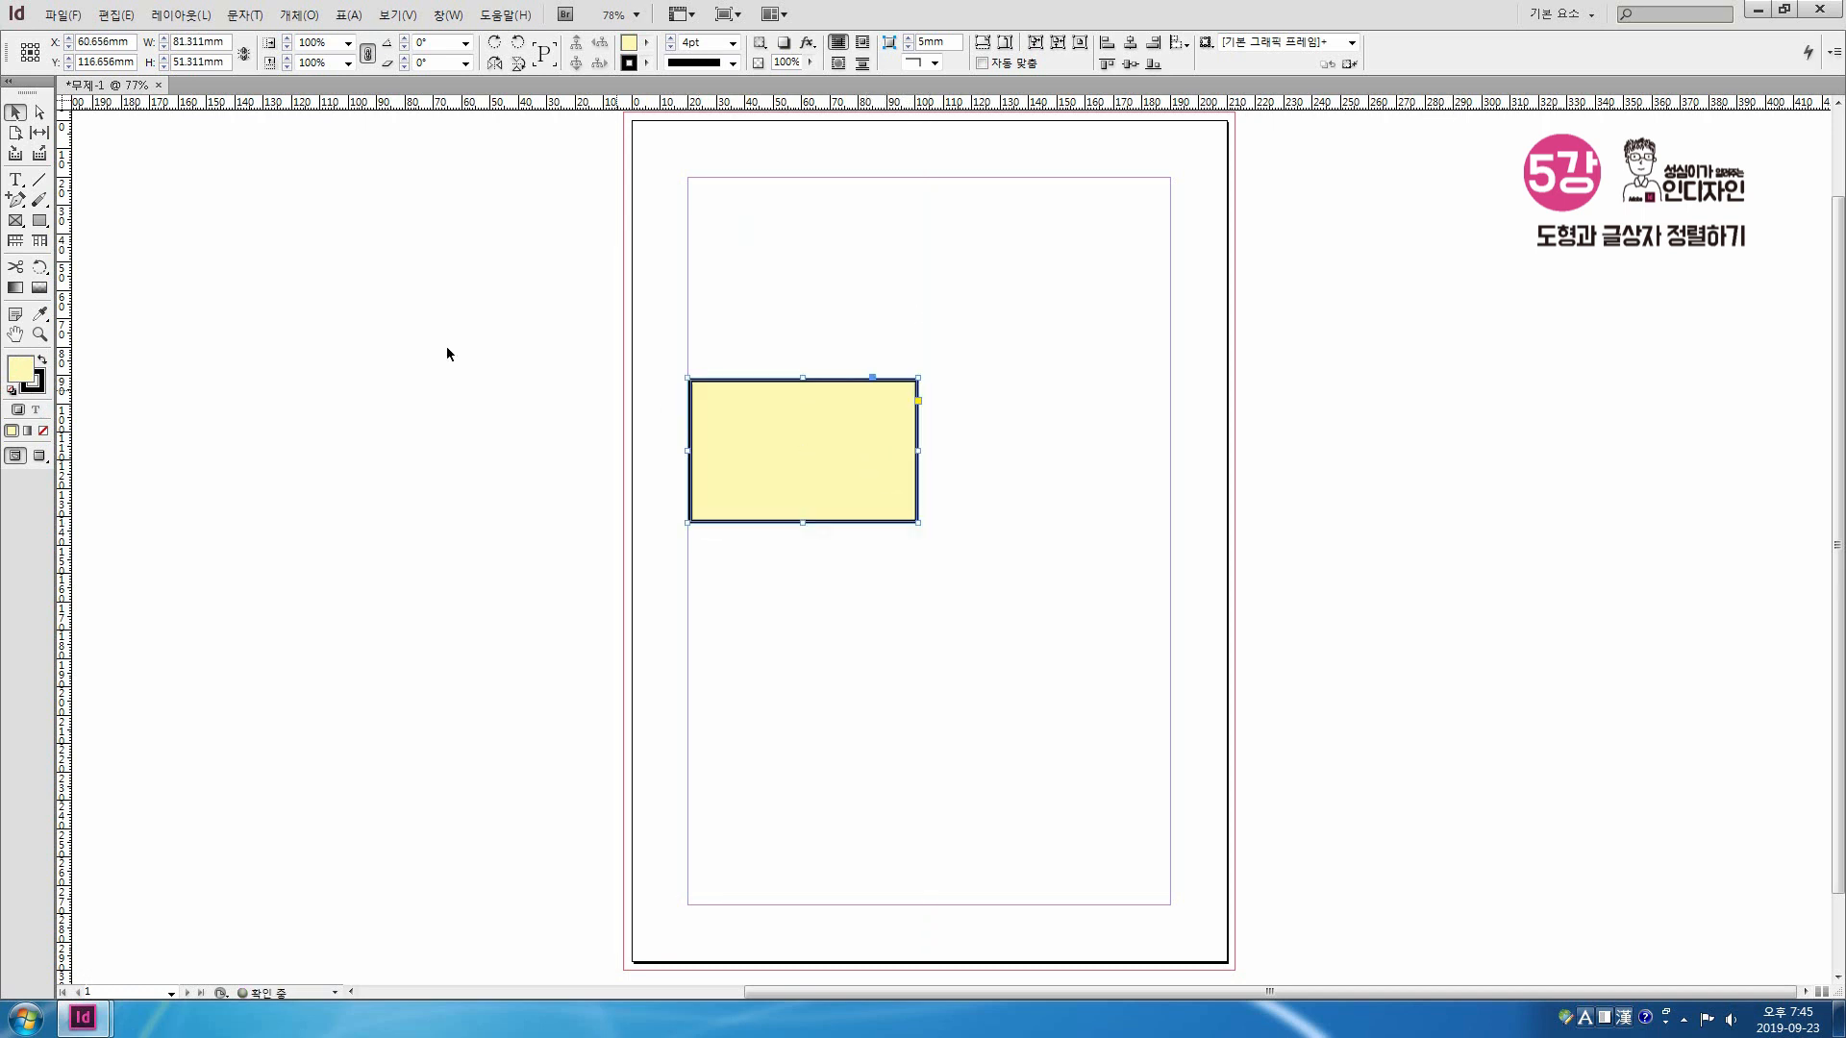
Step: Create a text frame about 54 × 25.5 mm to the right of the rectangle, containing the text "인디자인"
left_click(15, 180)
left_click_drag(950, 393, 1104, 466)
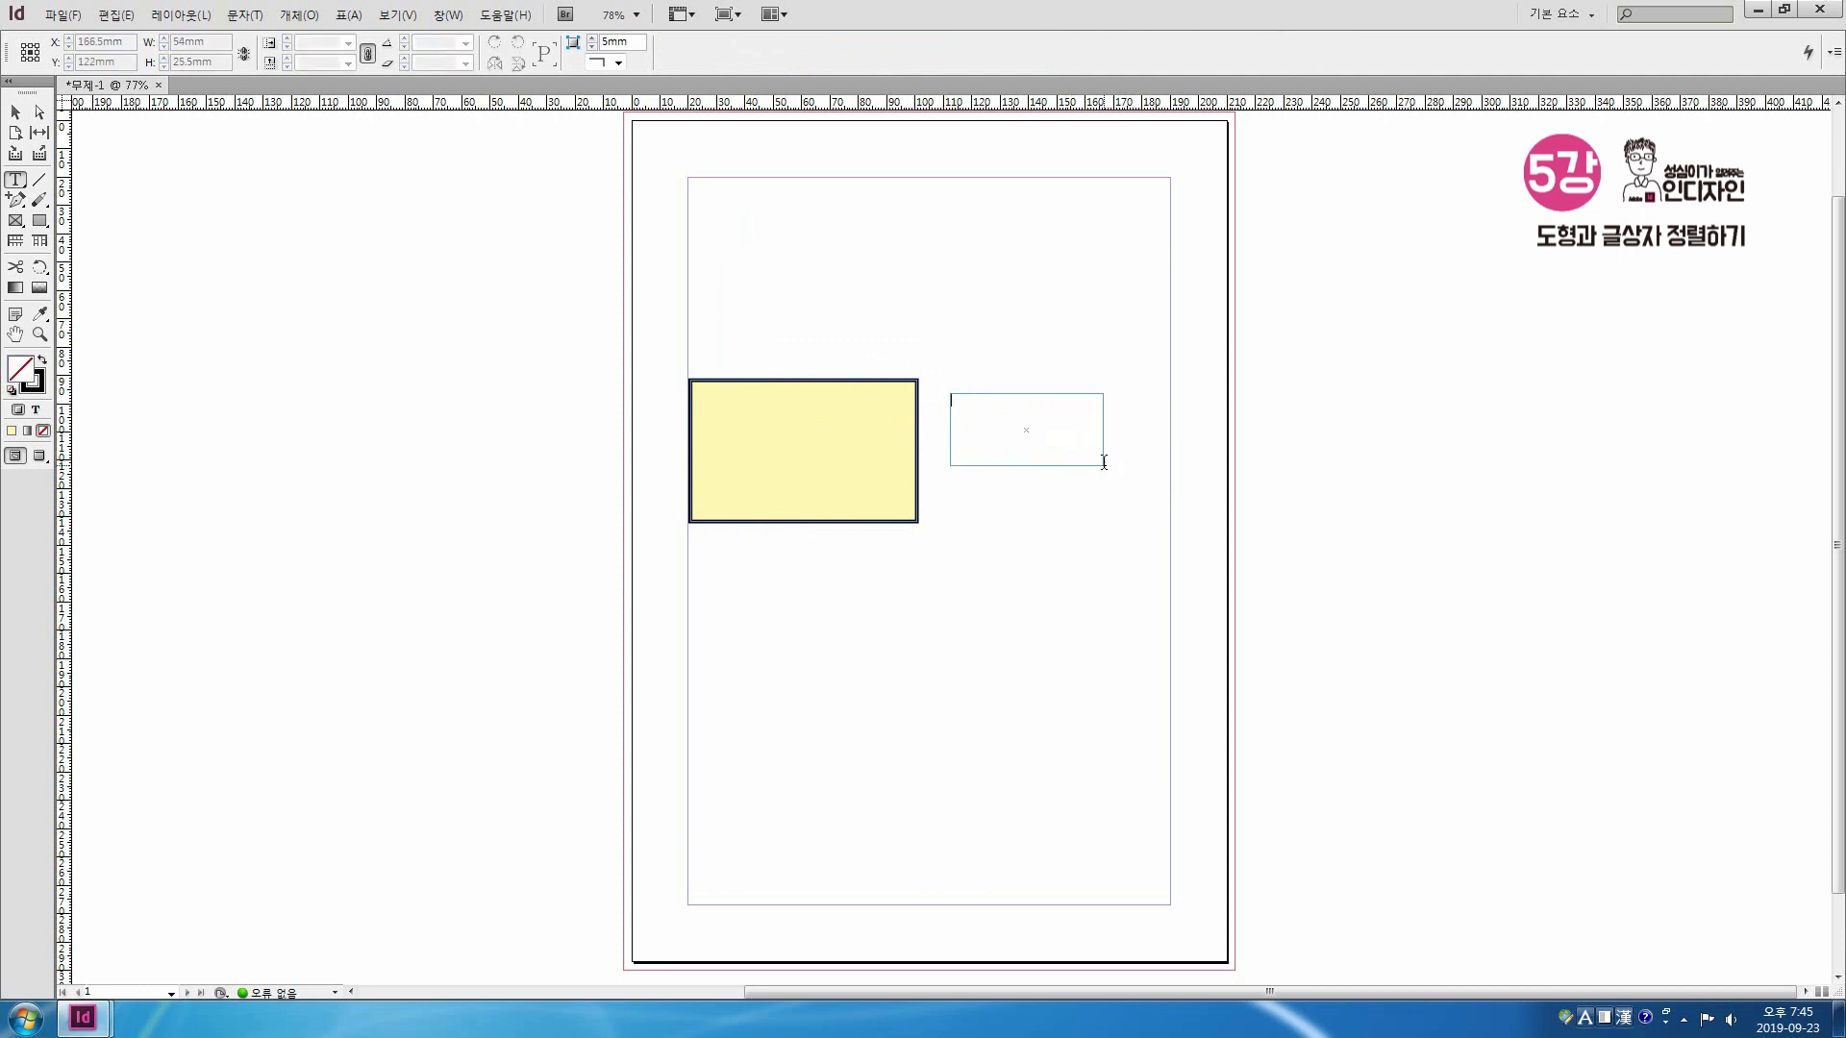
type("인디자인")
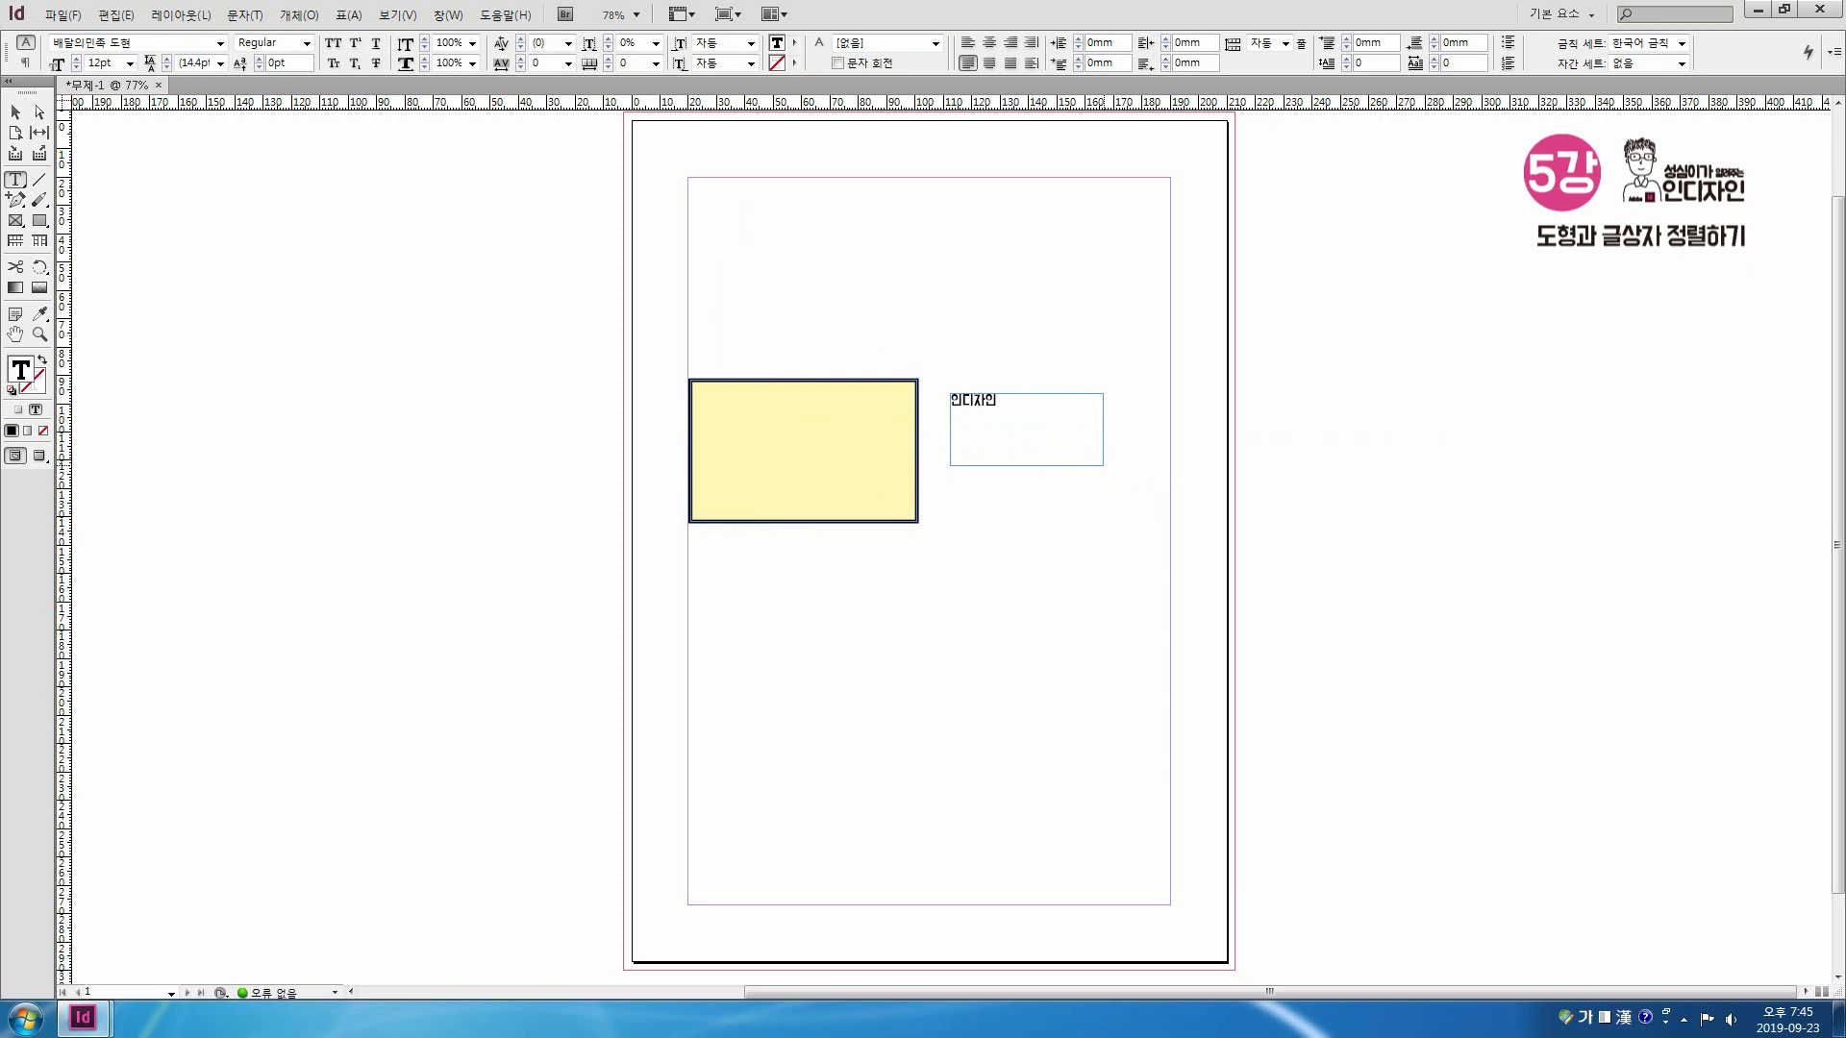
Step: Increase the font size of the text "인디자인" to 19 pt
left_click(244, 14)
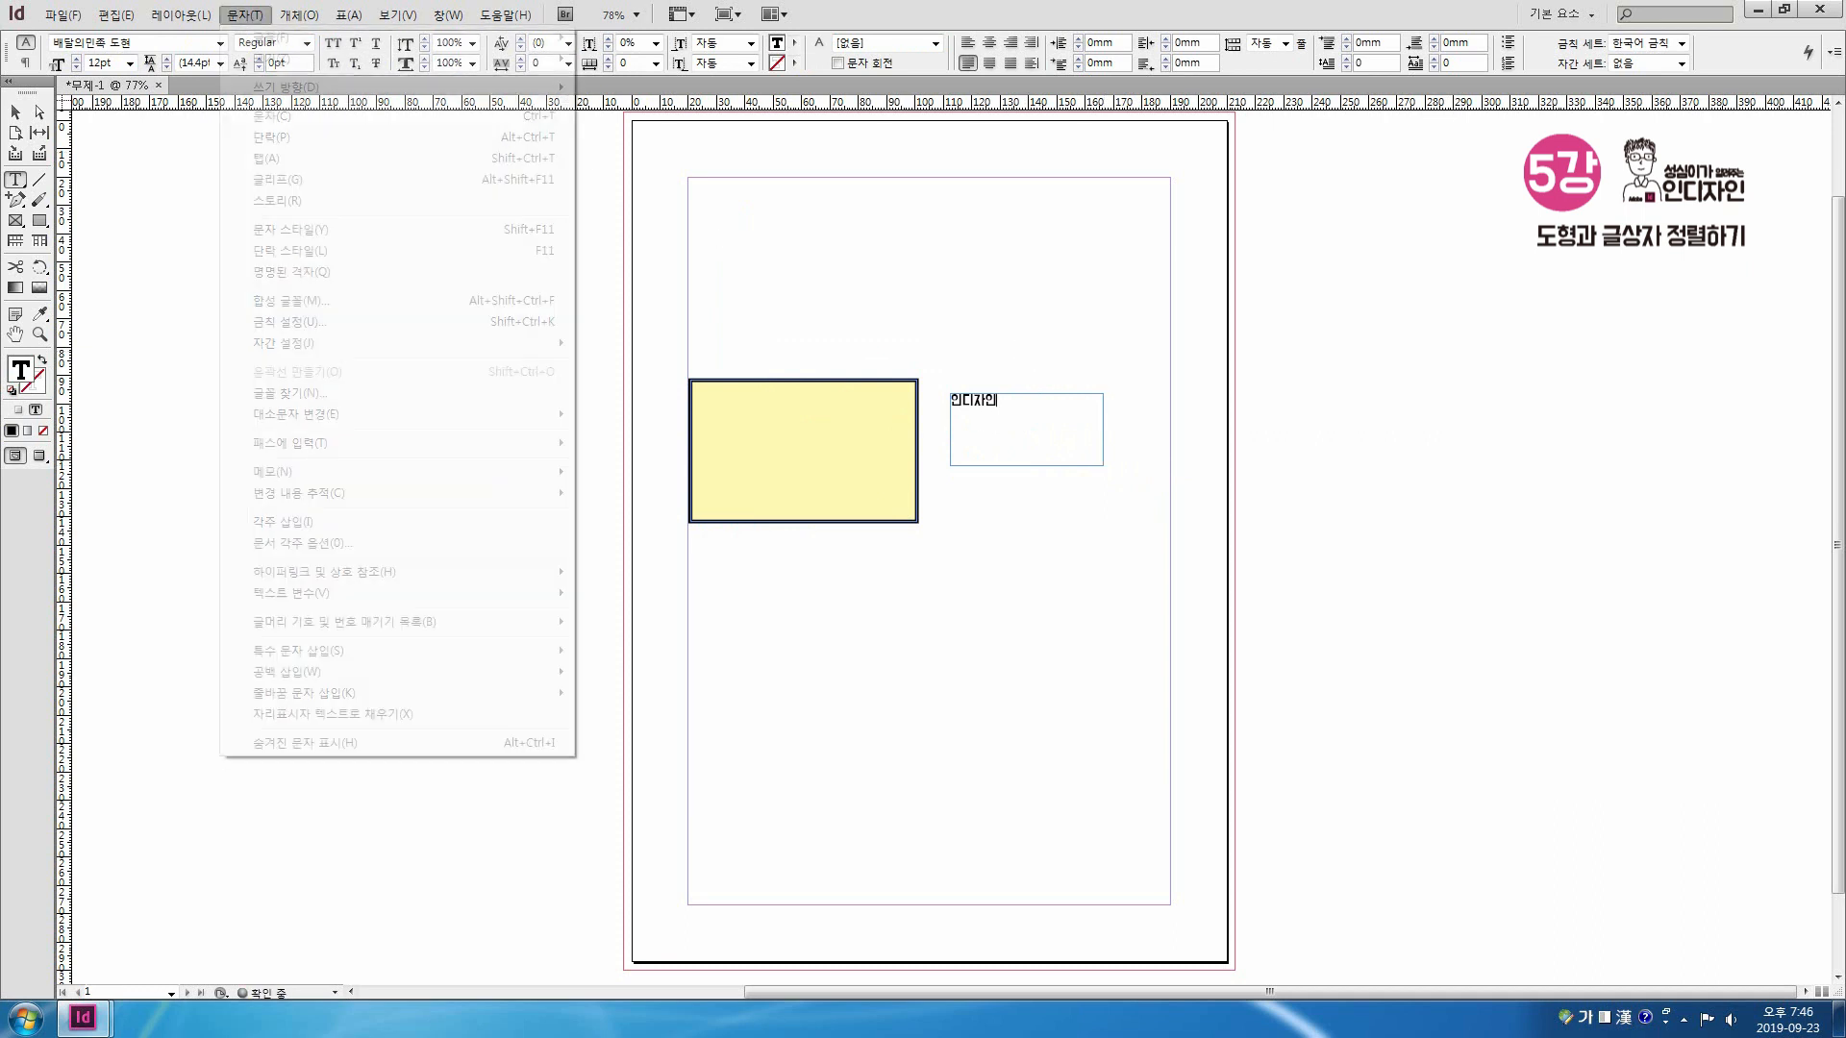
left_click(272, 115)
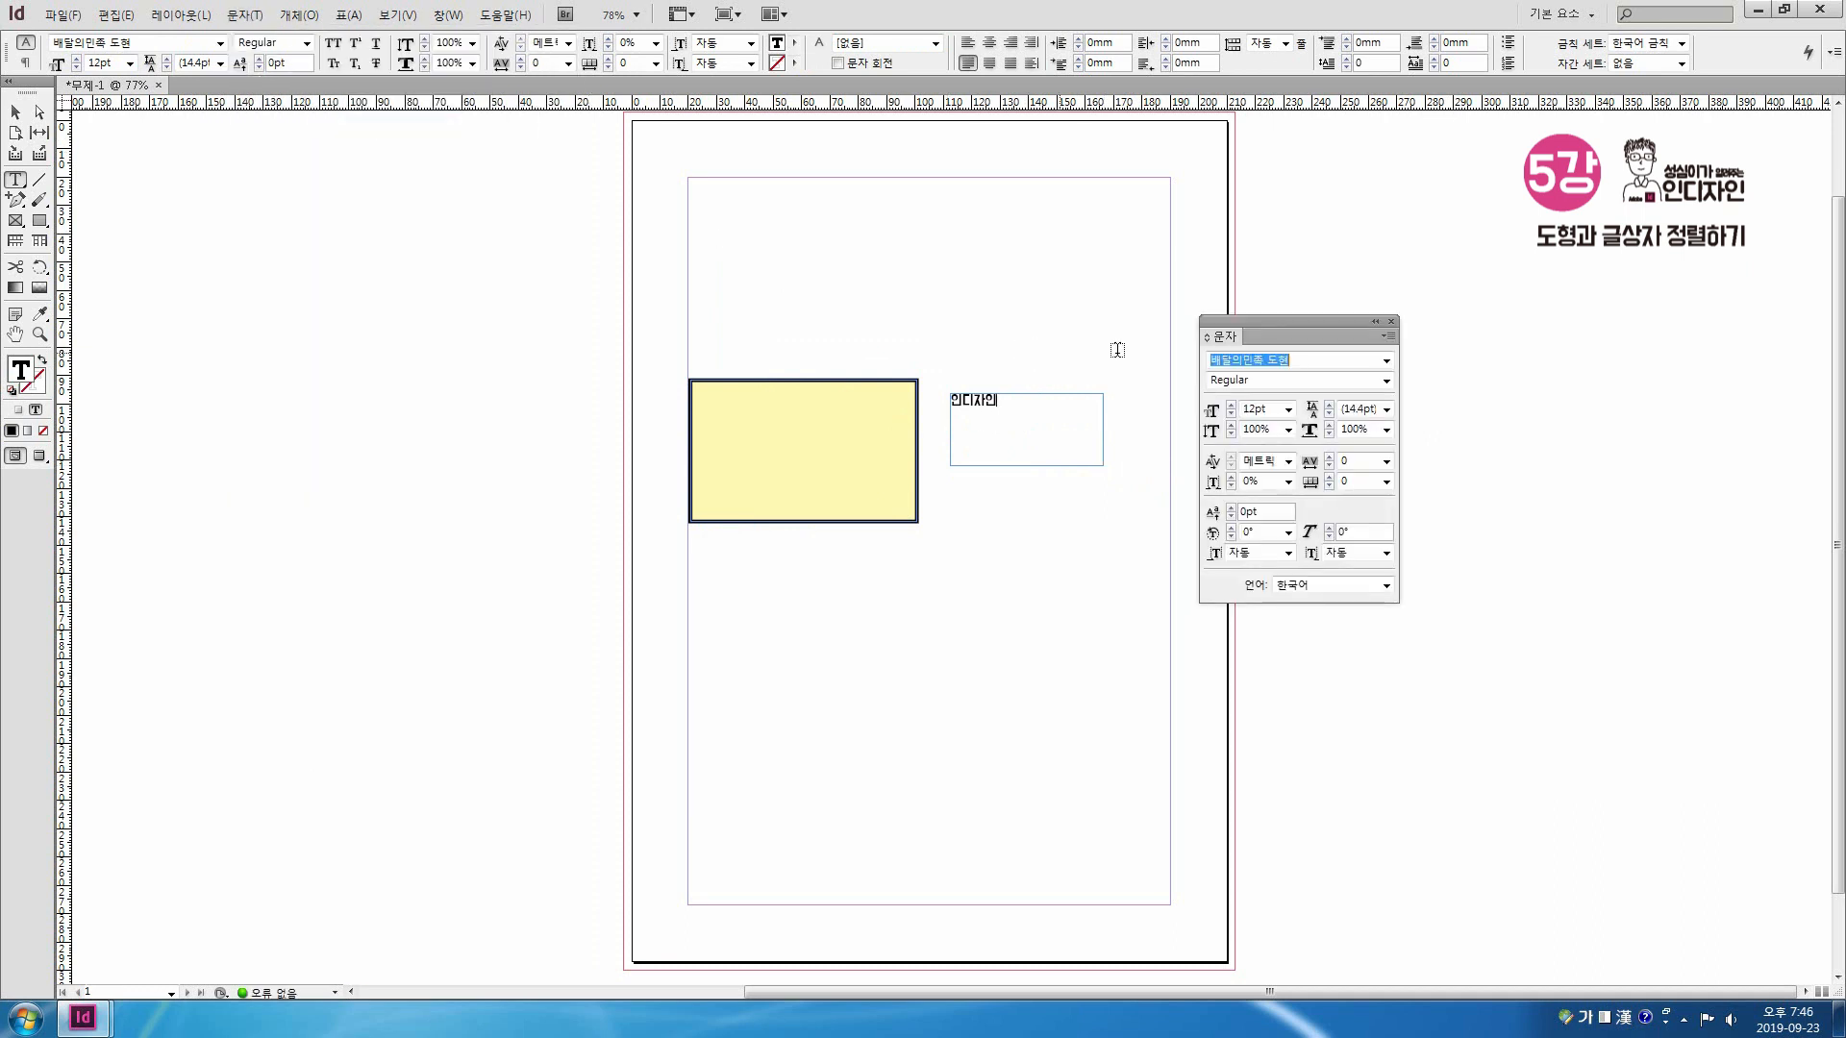
left_click_drag(1238, 332, 1183, 336)
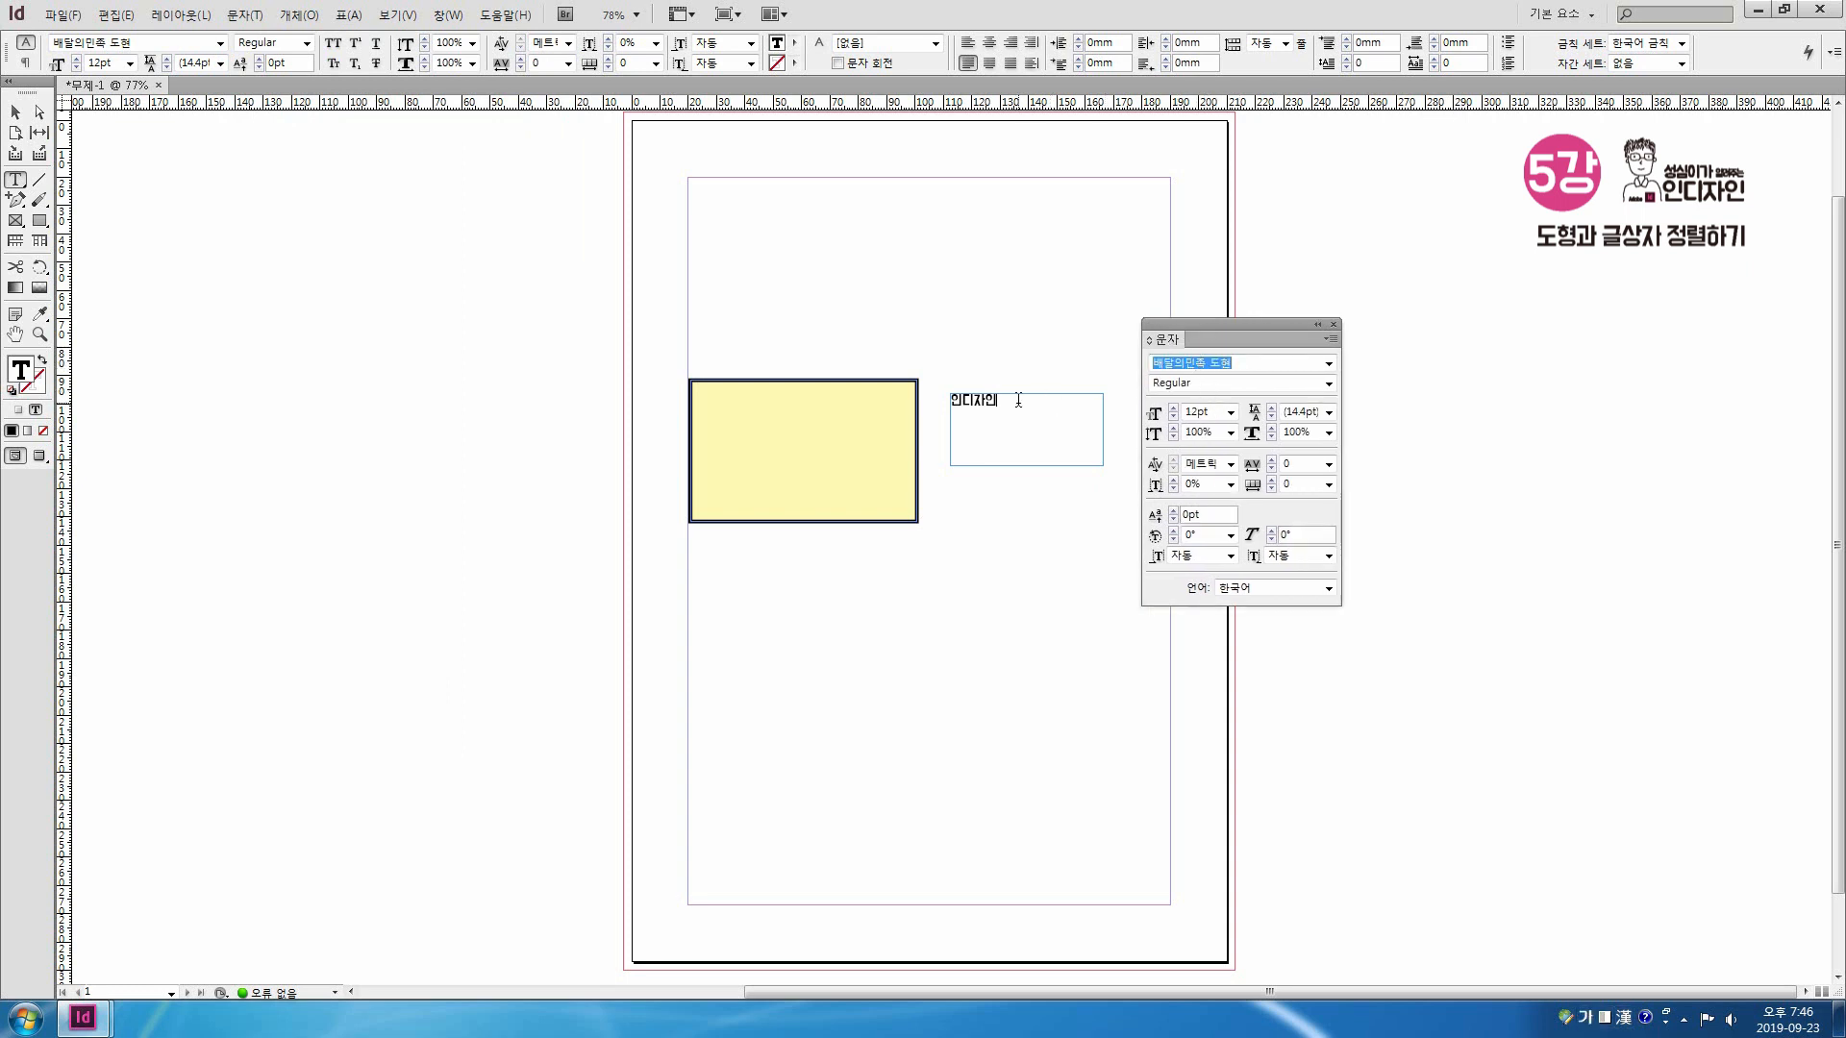
left_click_drag(1018, 400, 925, 397)
left_click(1174, 409)
left_click(1174, 408)
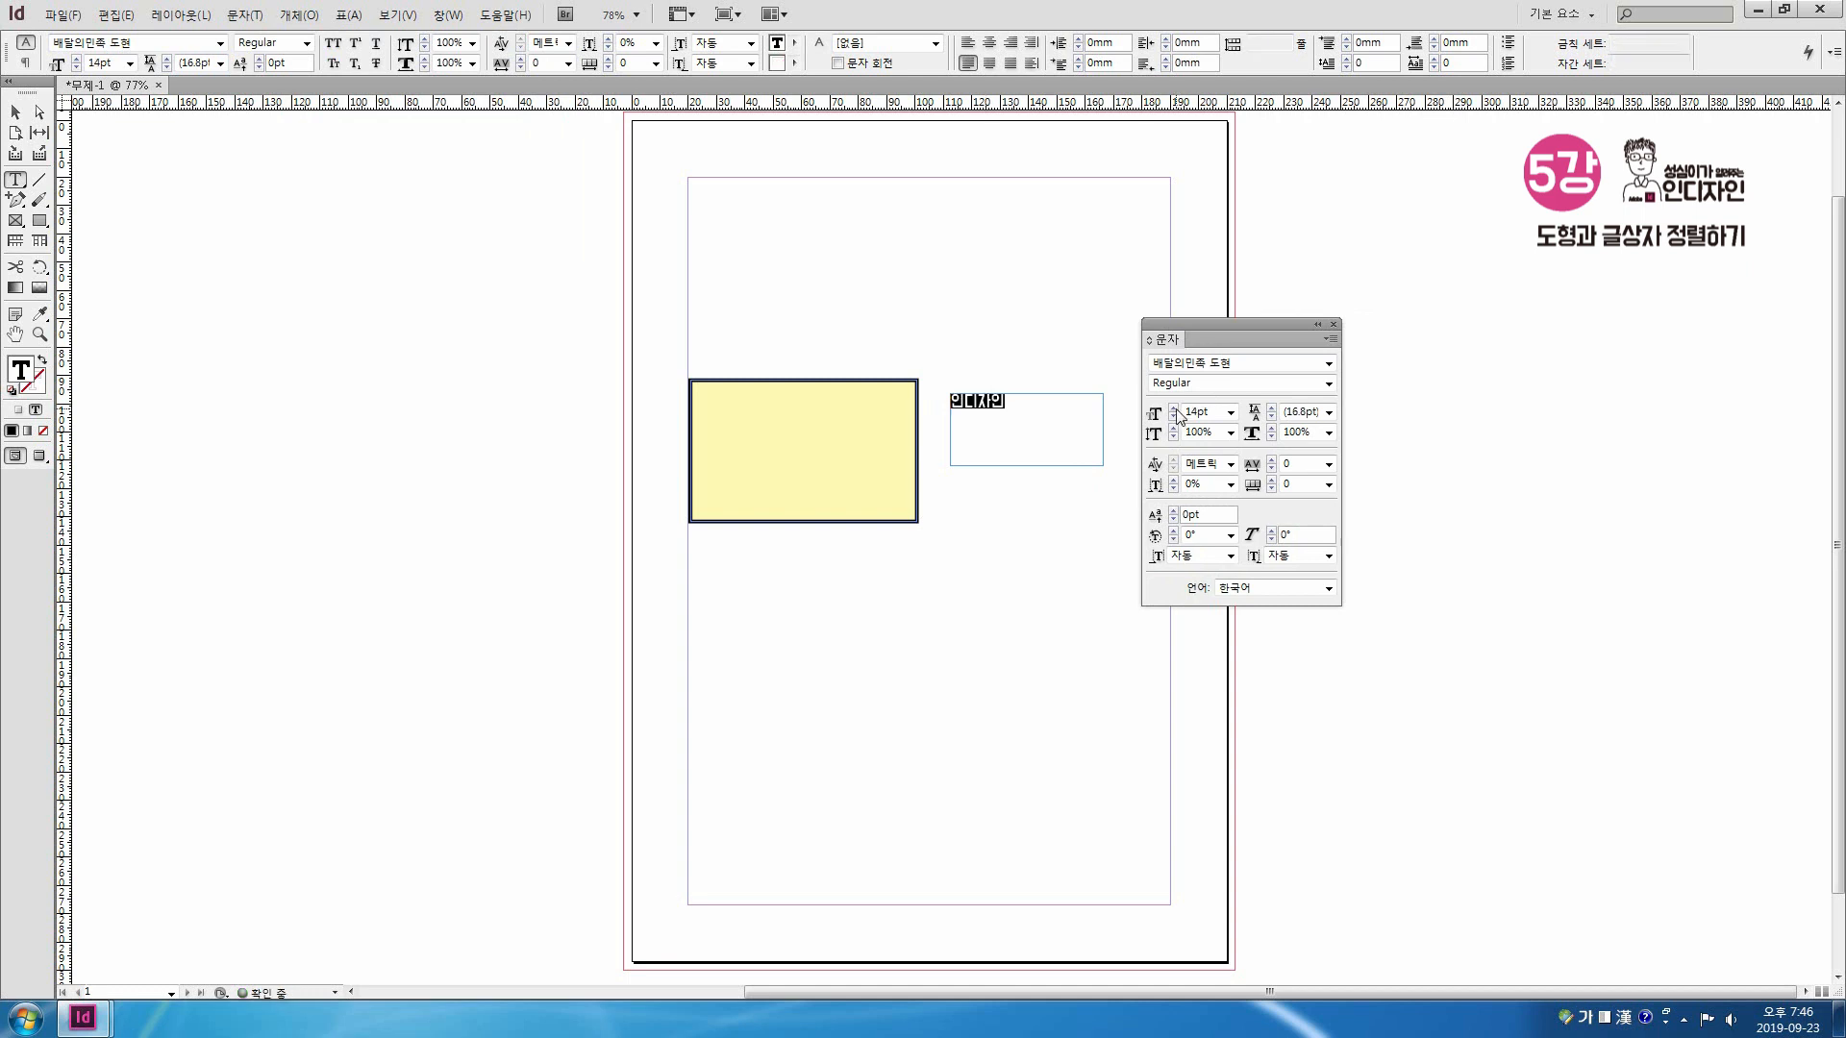
left_click(1174, 408)
left_click(1174, 409)
left_click(1174, 408)
left_click(1174, 409)
left_click(1174, 409)
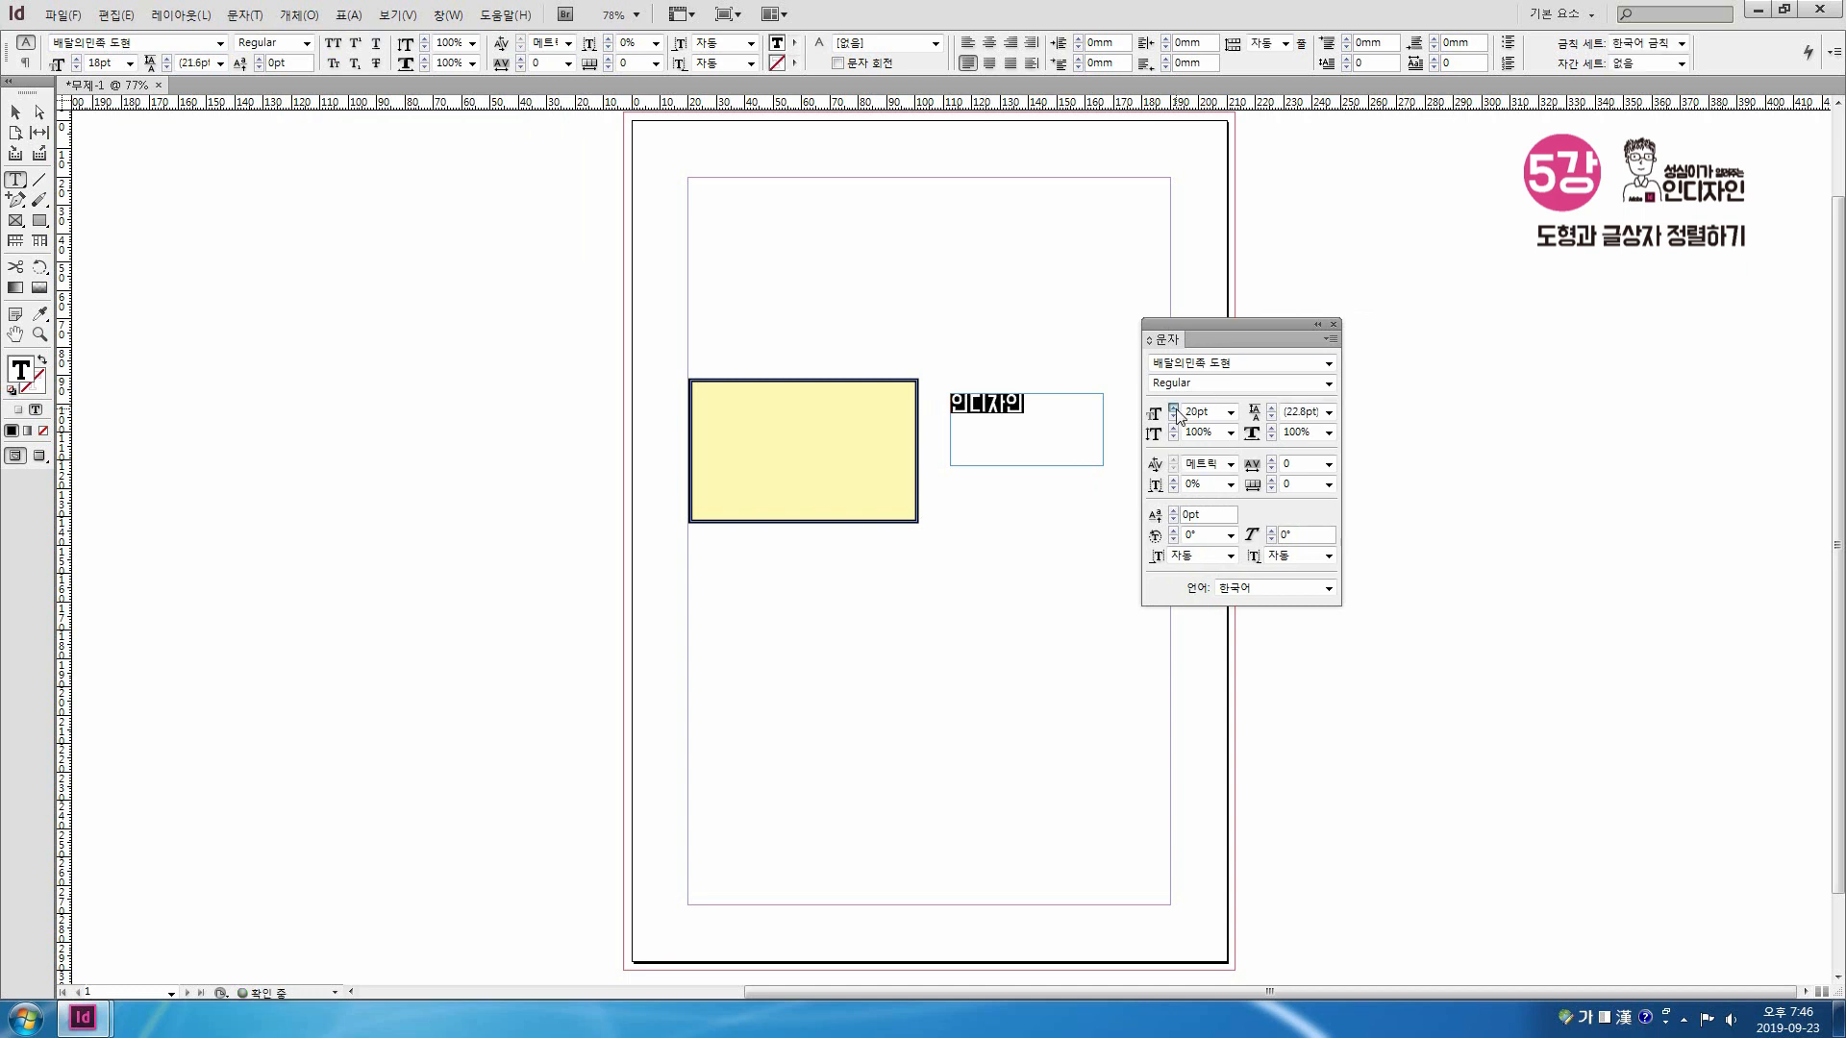
Step: Try the 제주고딕 font on the text and switch it back to 배달의민족 도현
left_click(1329, 365)
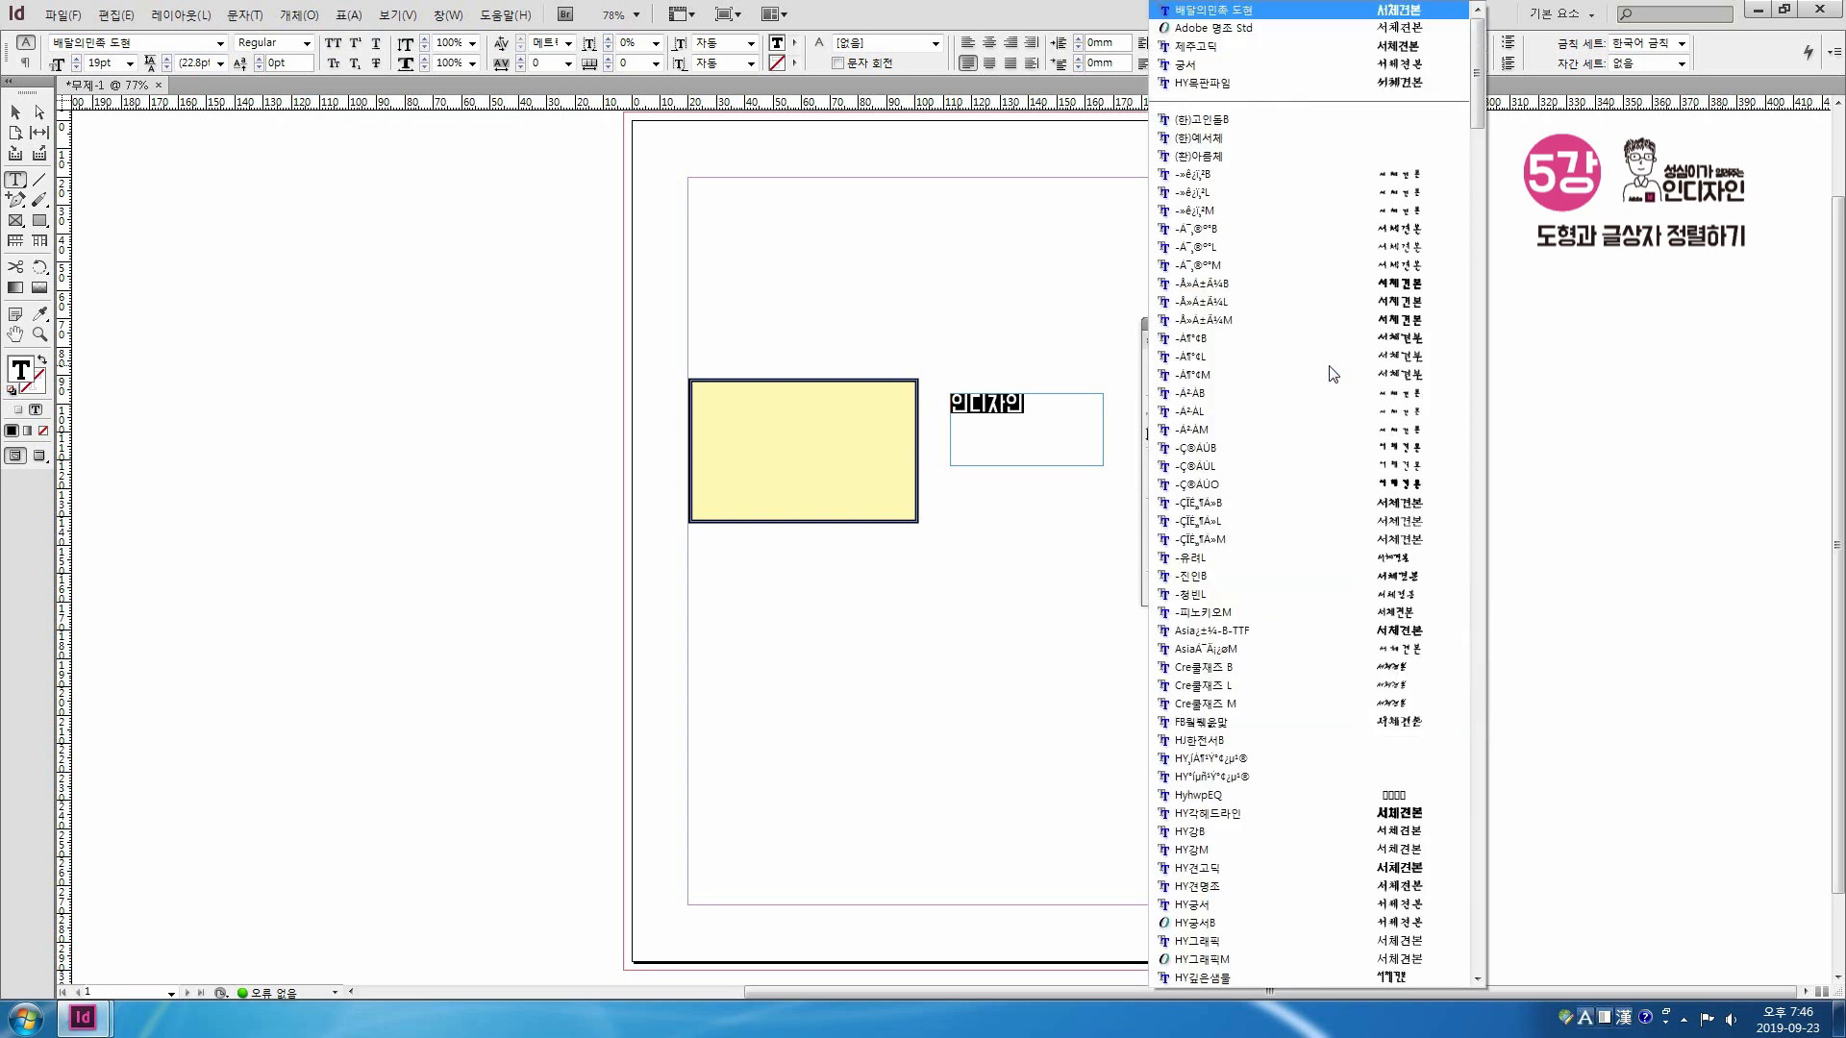
left_click(1364, 55)
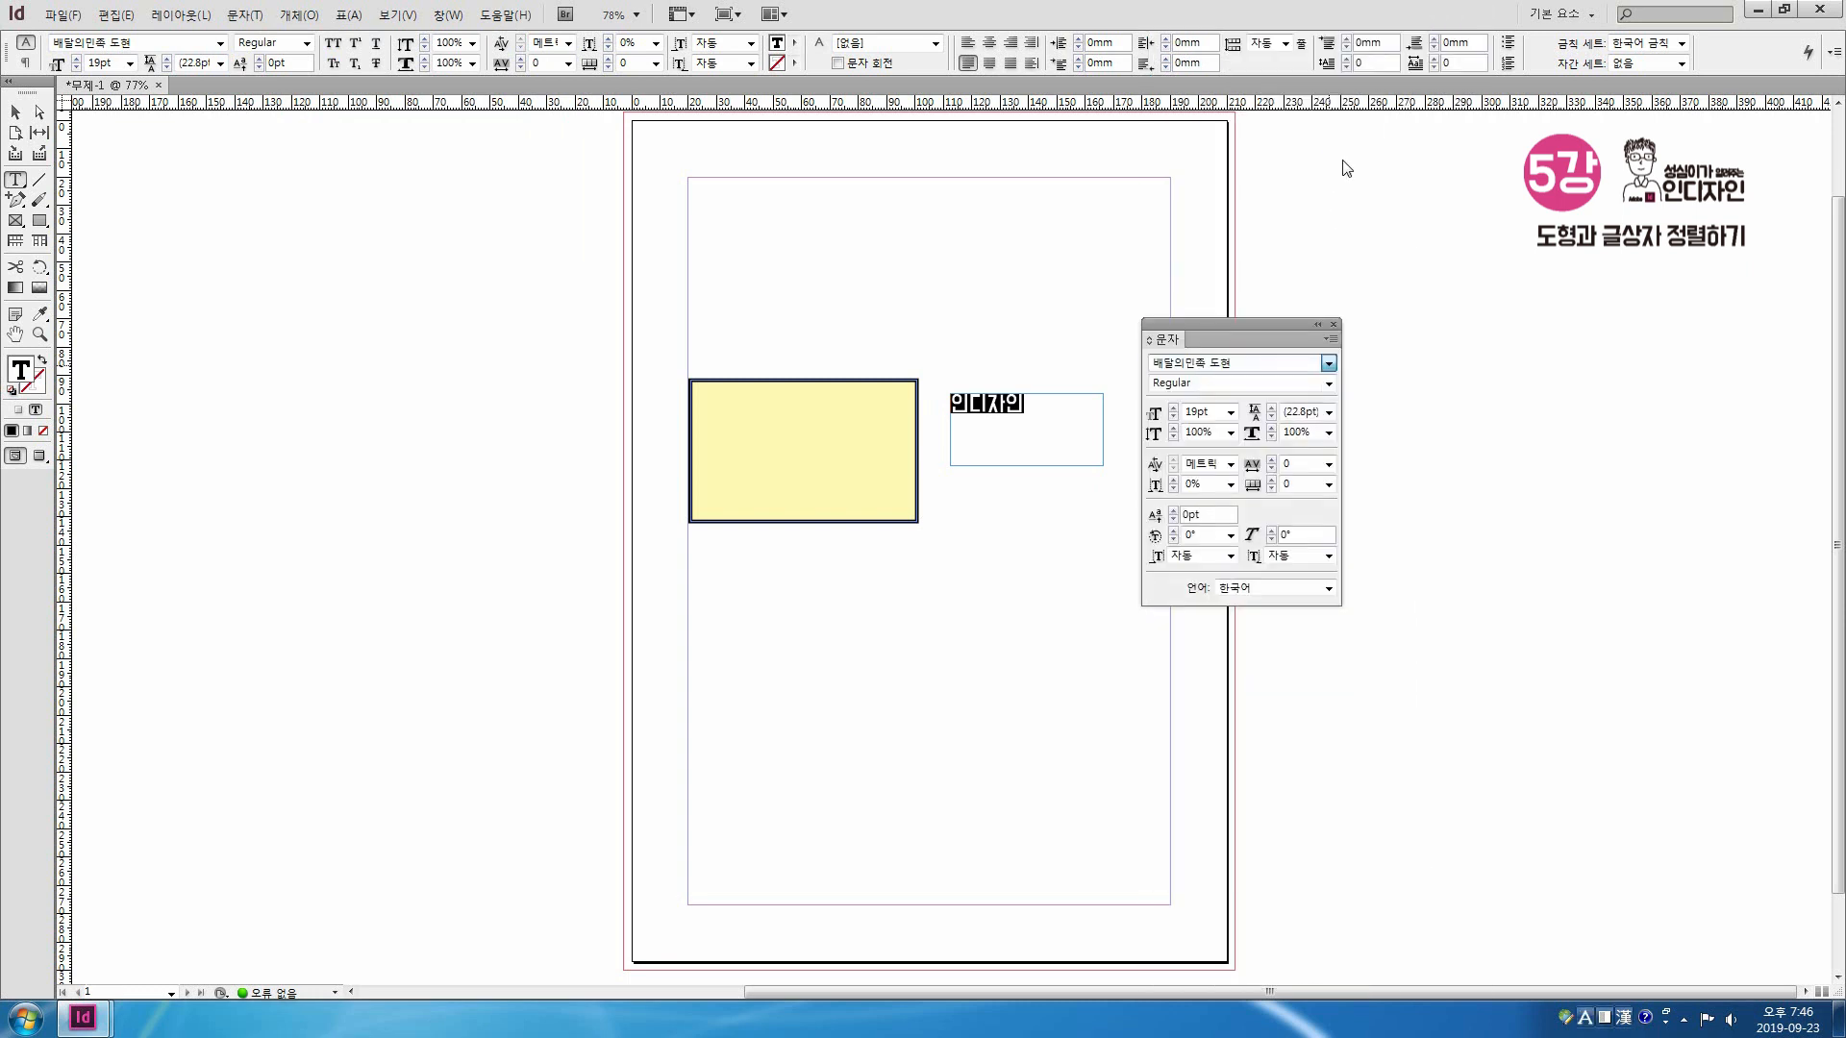
left_click(1328, 365)
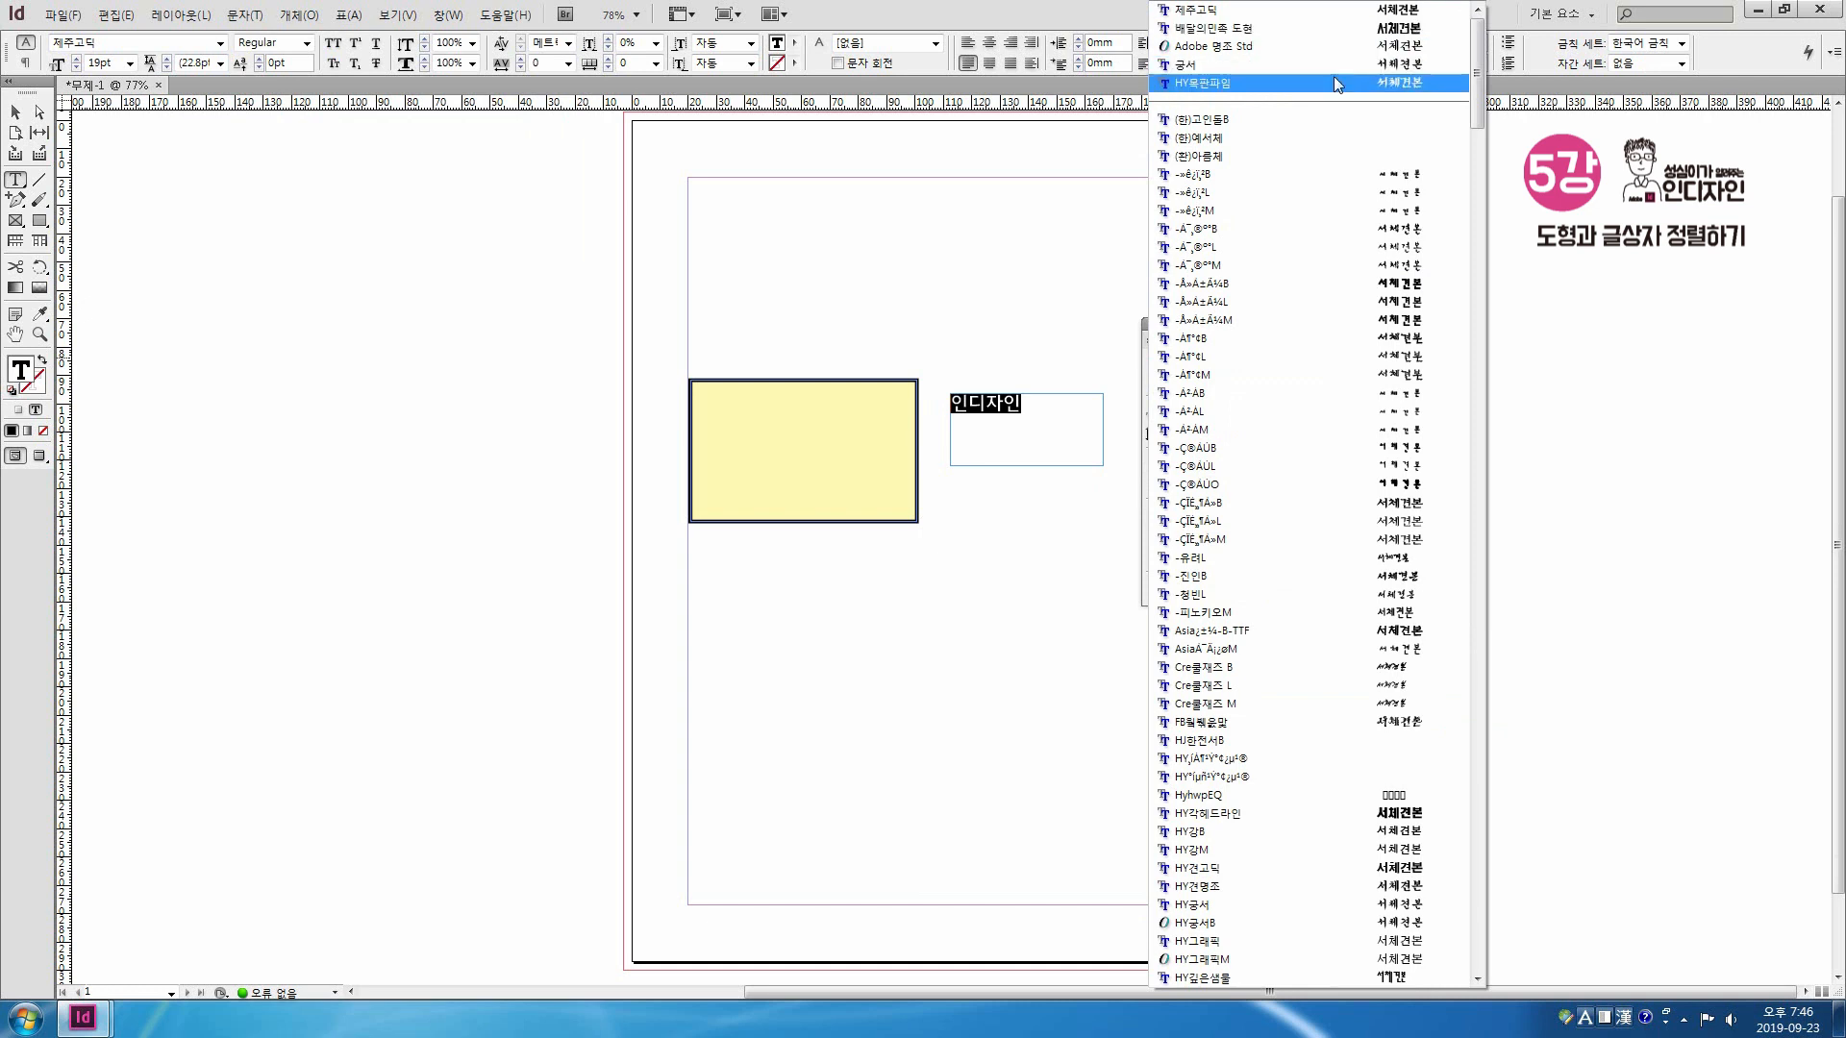
left_click(1337, 35)
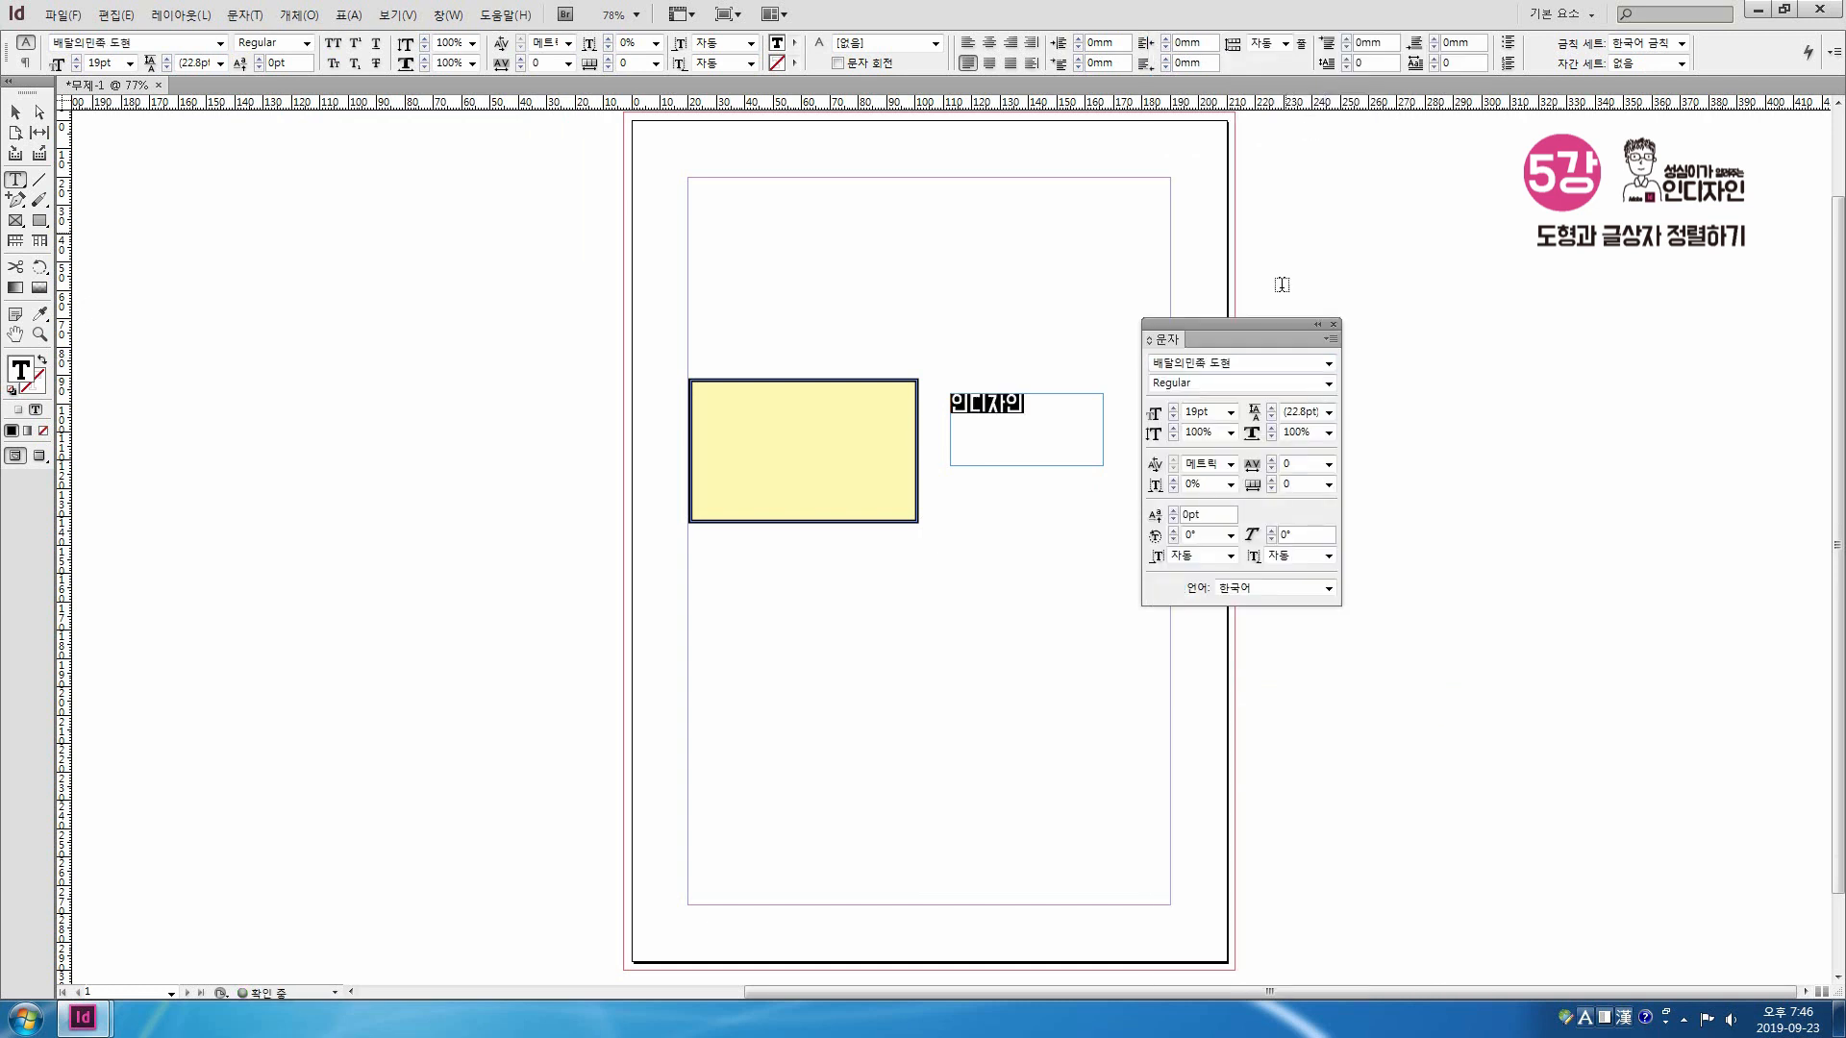
Step: Enlarge the text to 22 pt and leave everything on the page deselected
left_click(1174, 408)
left_click(1174, 409)
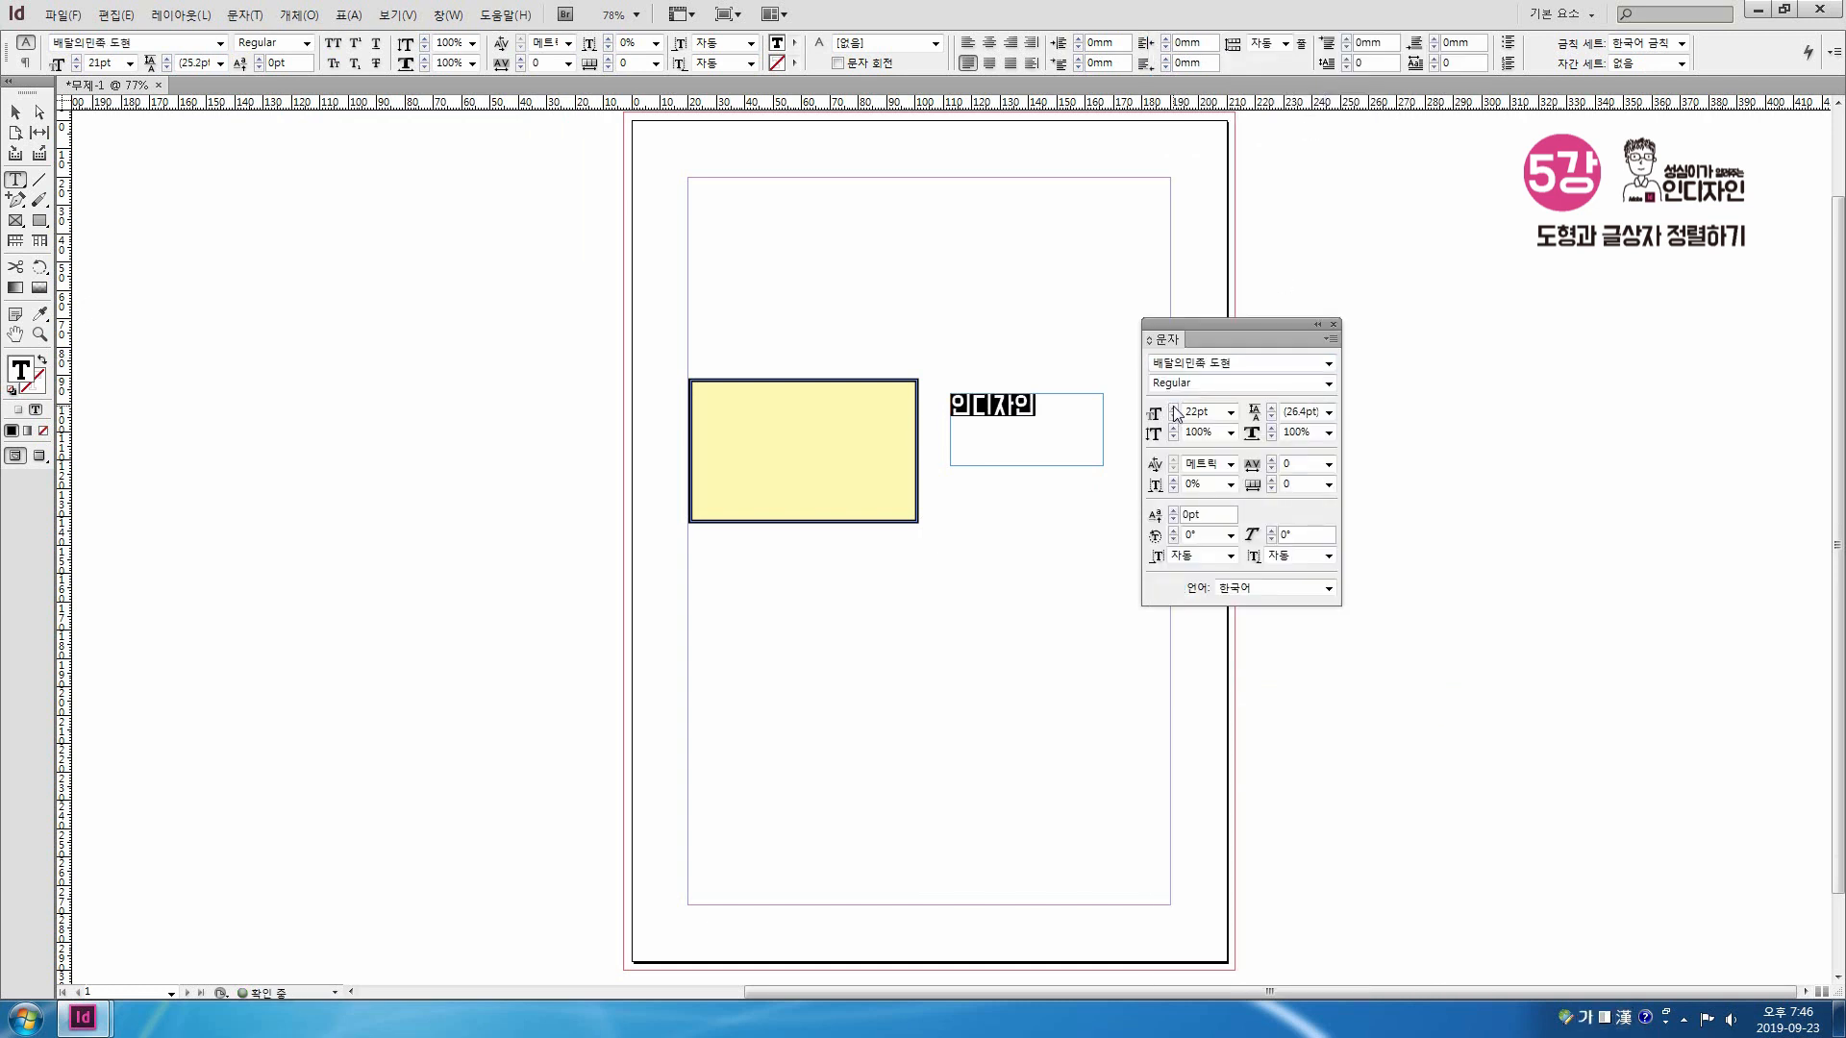
left_click(1336, 324)
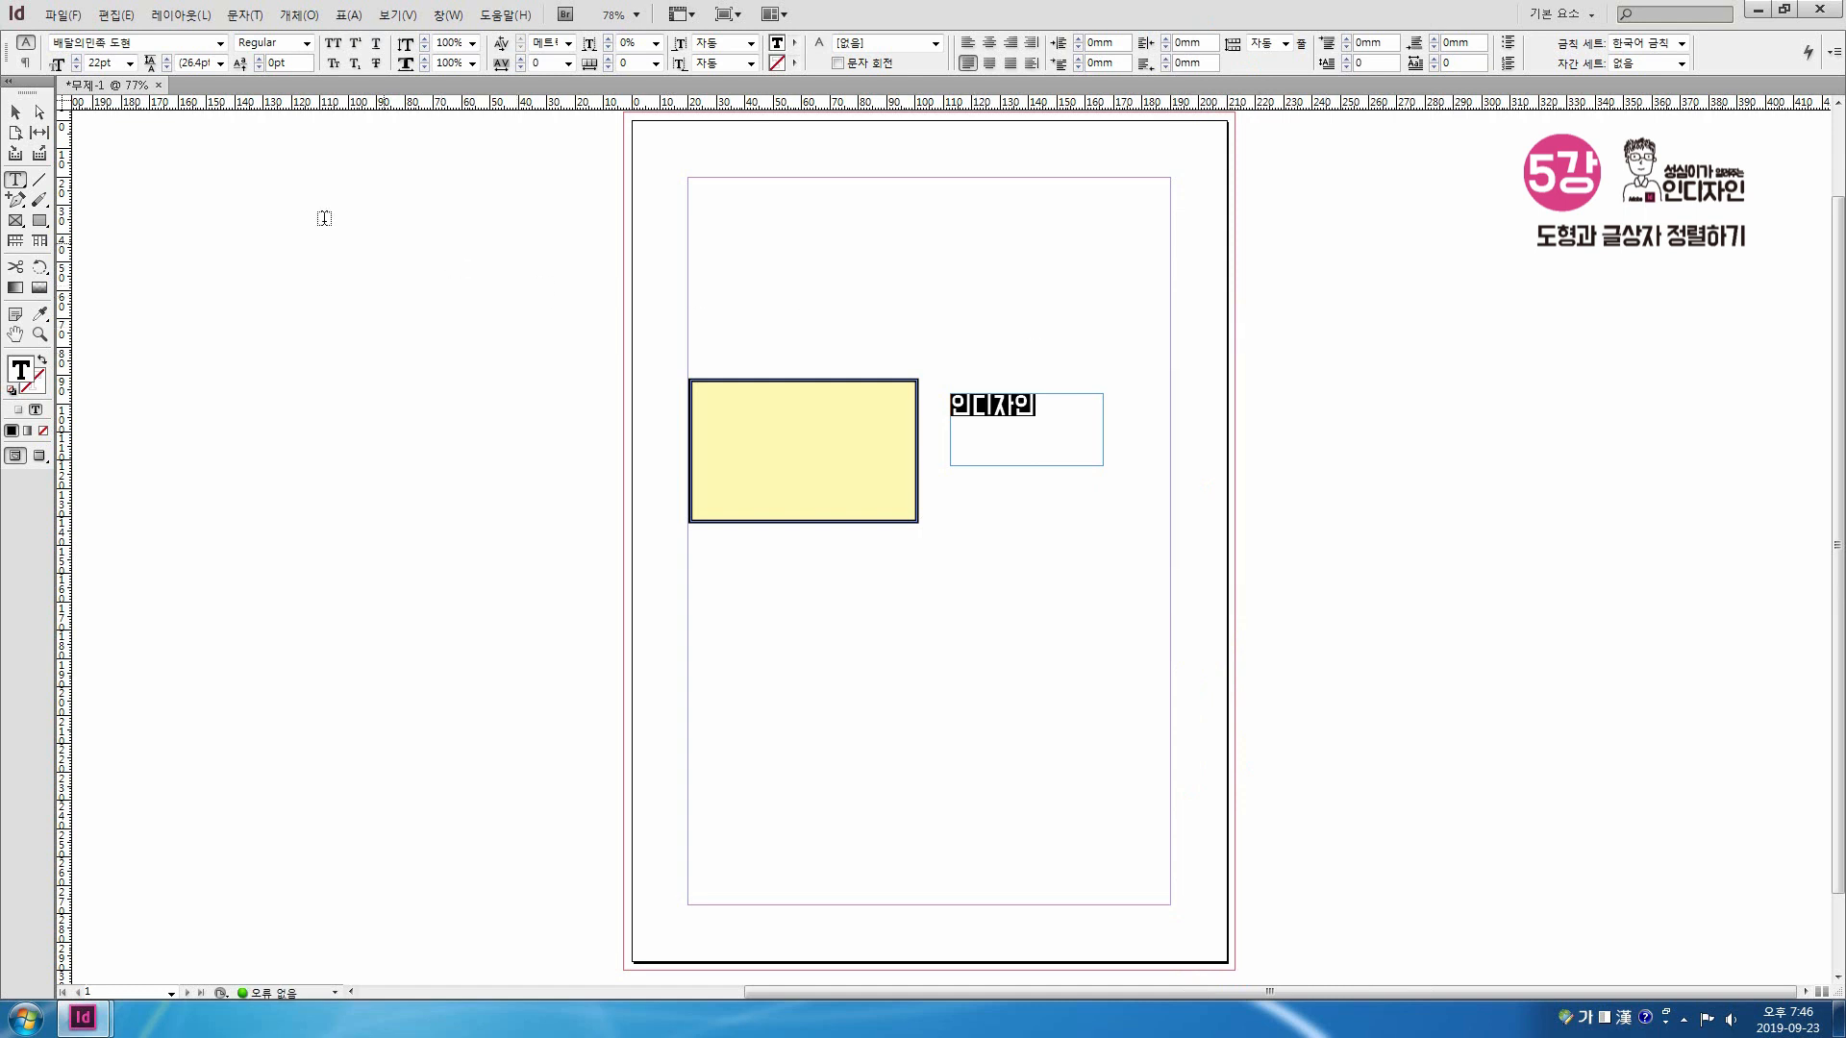
left_click(16, 115)
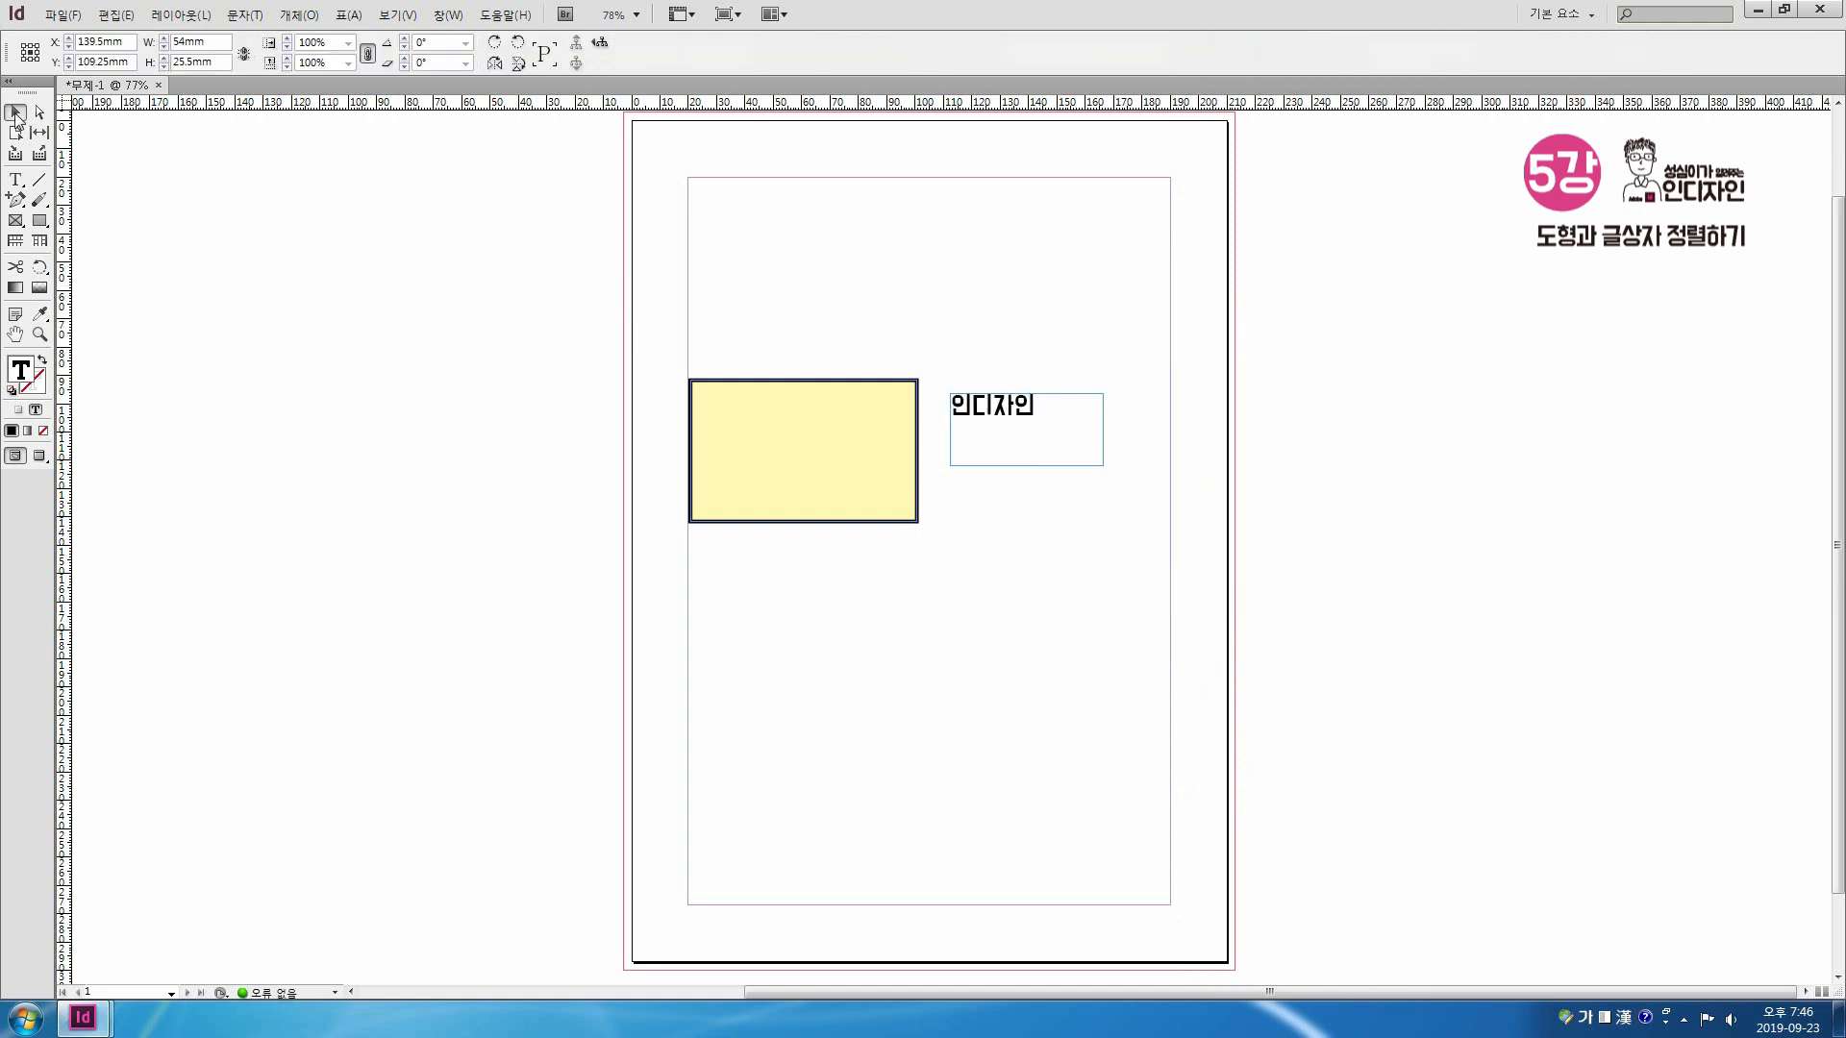
left_click(759, 322)
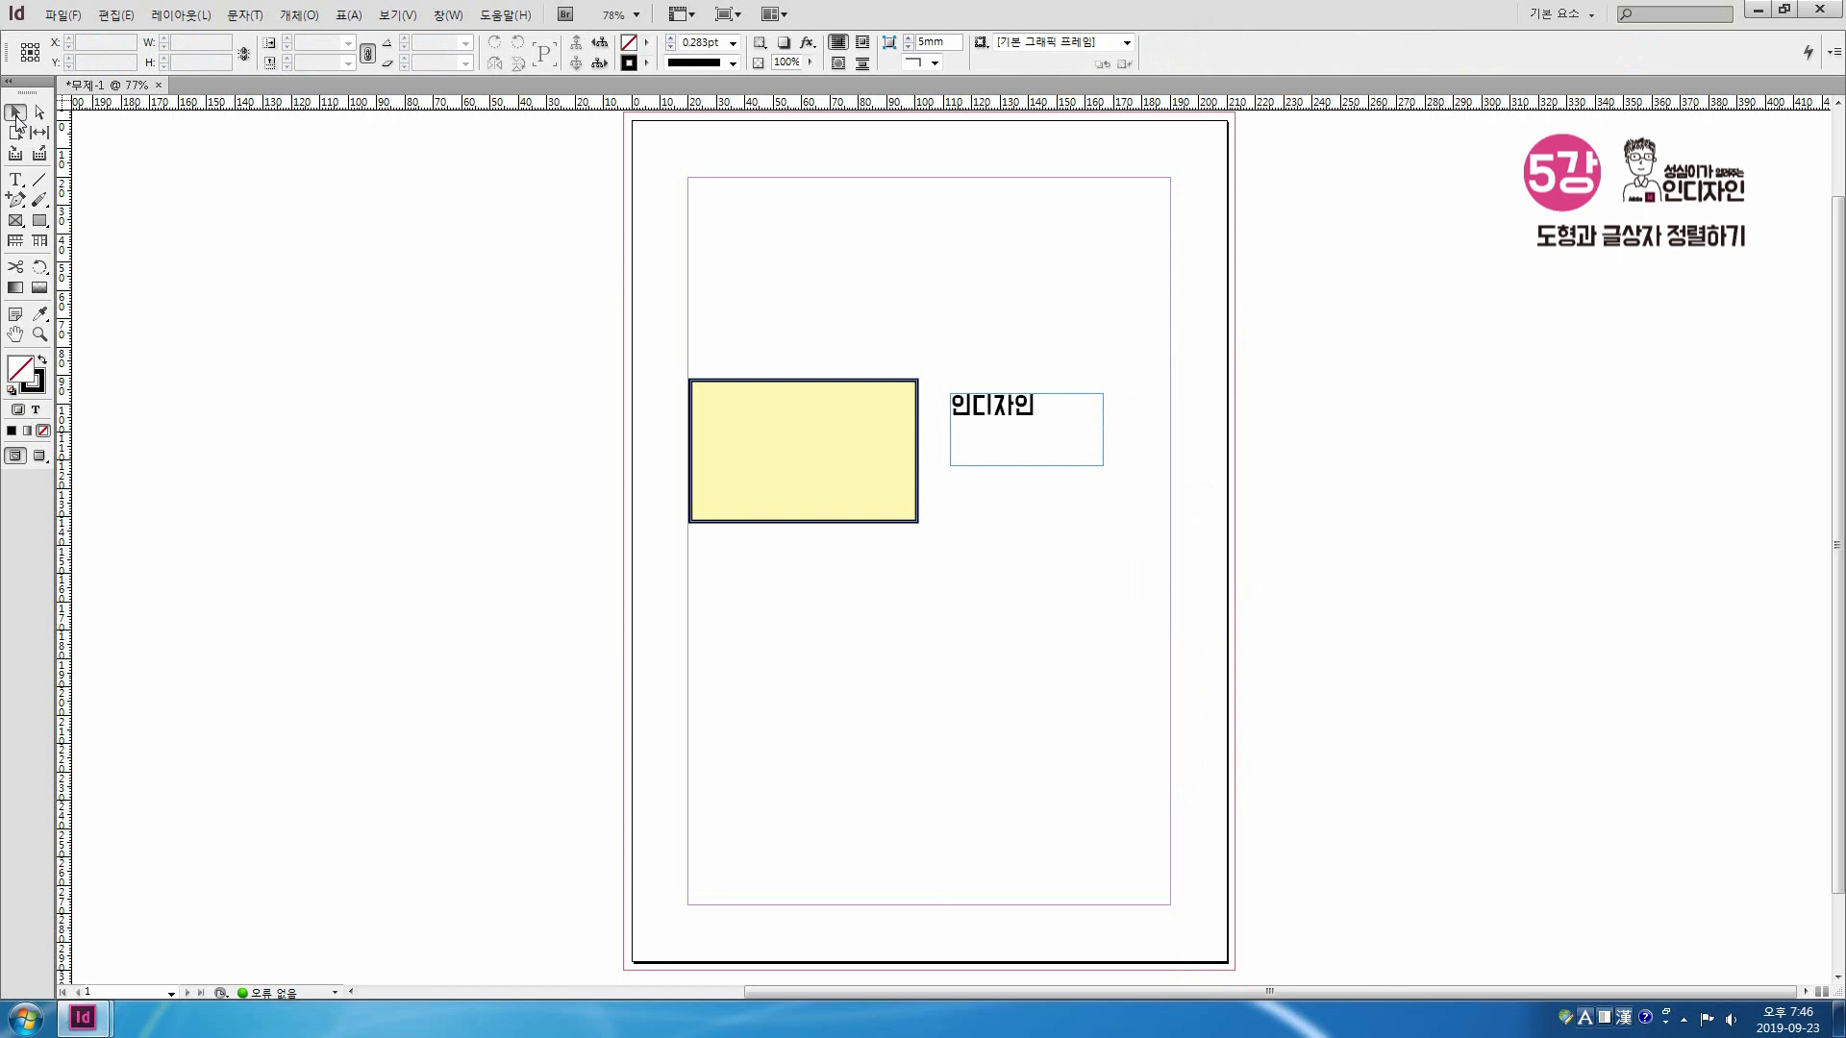
Step: Select the yellow rectangle together with the text frame and make the rectangle the key object for alignment
left_click(862, 493)
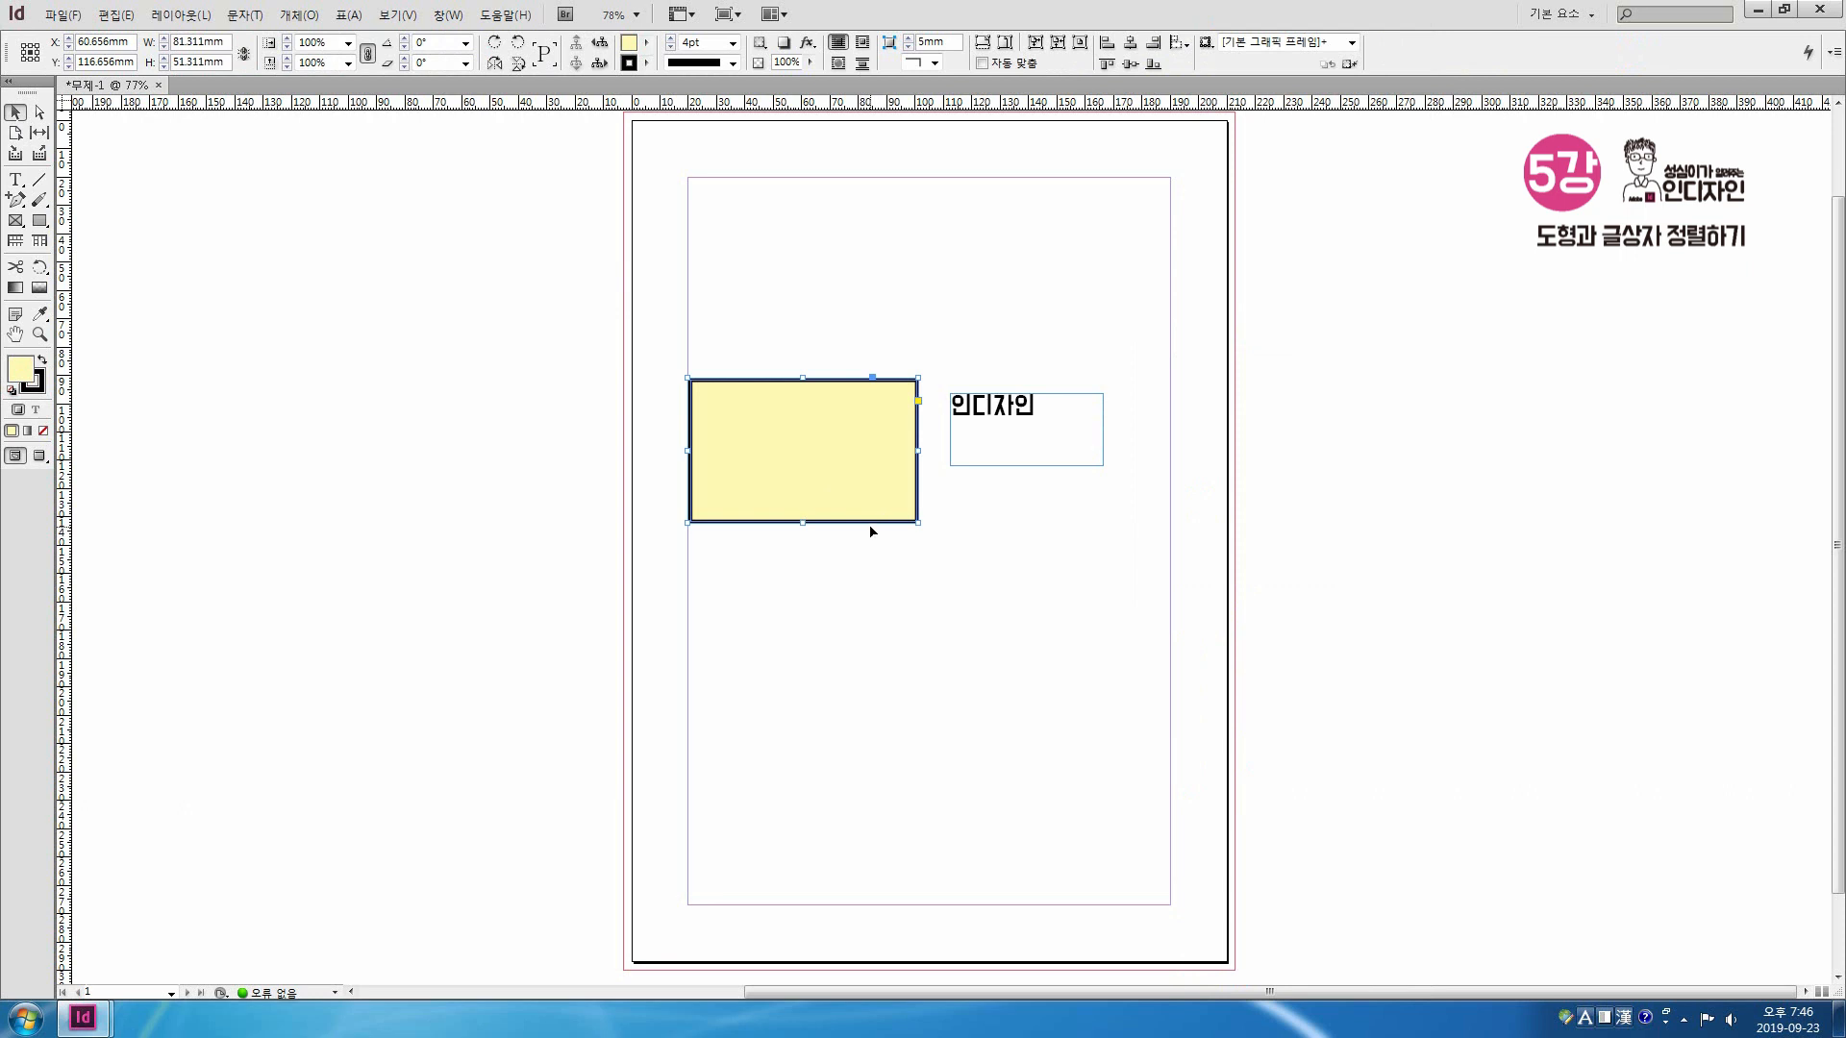
left_click(1018, 415, "shift")
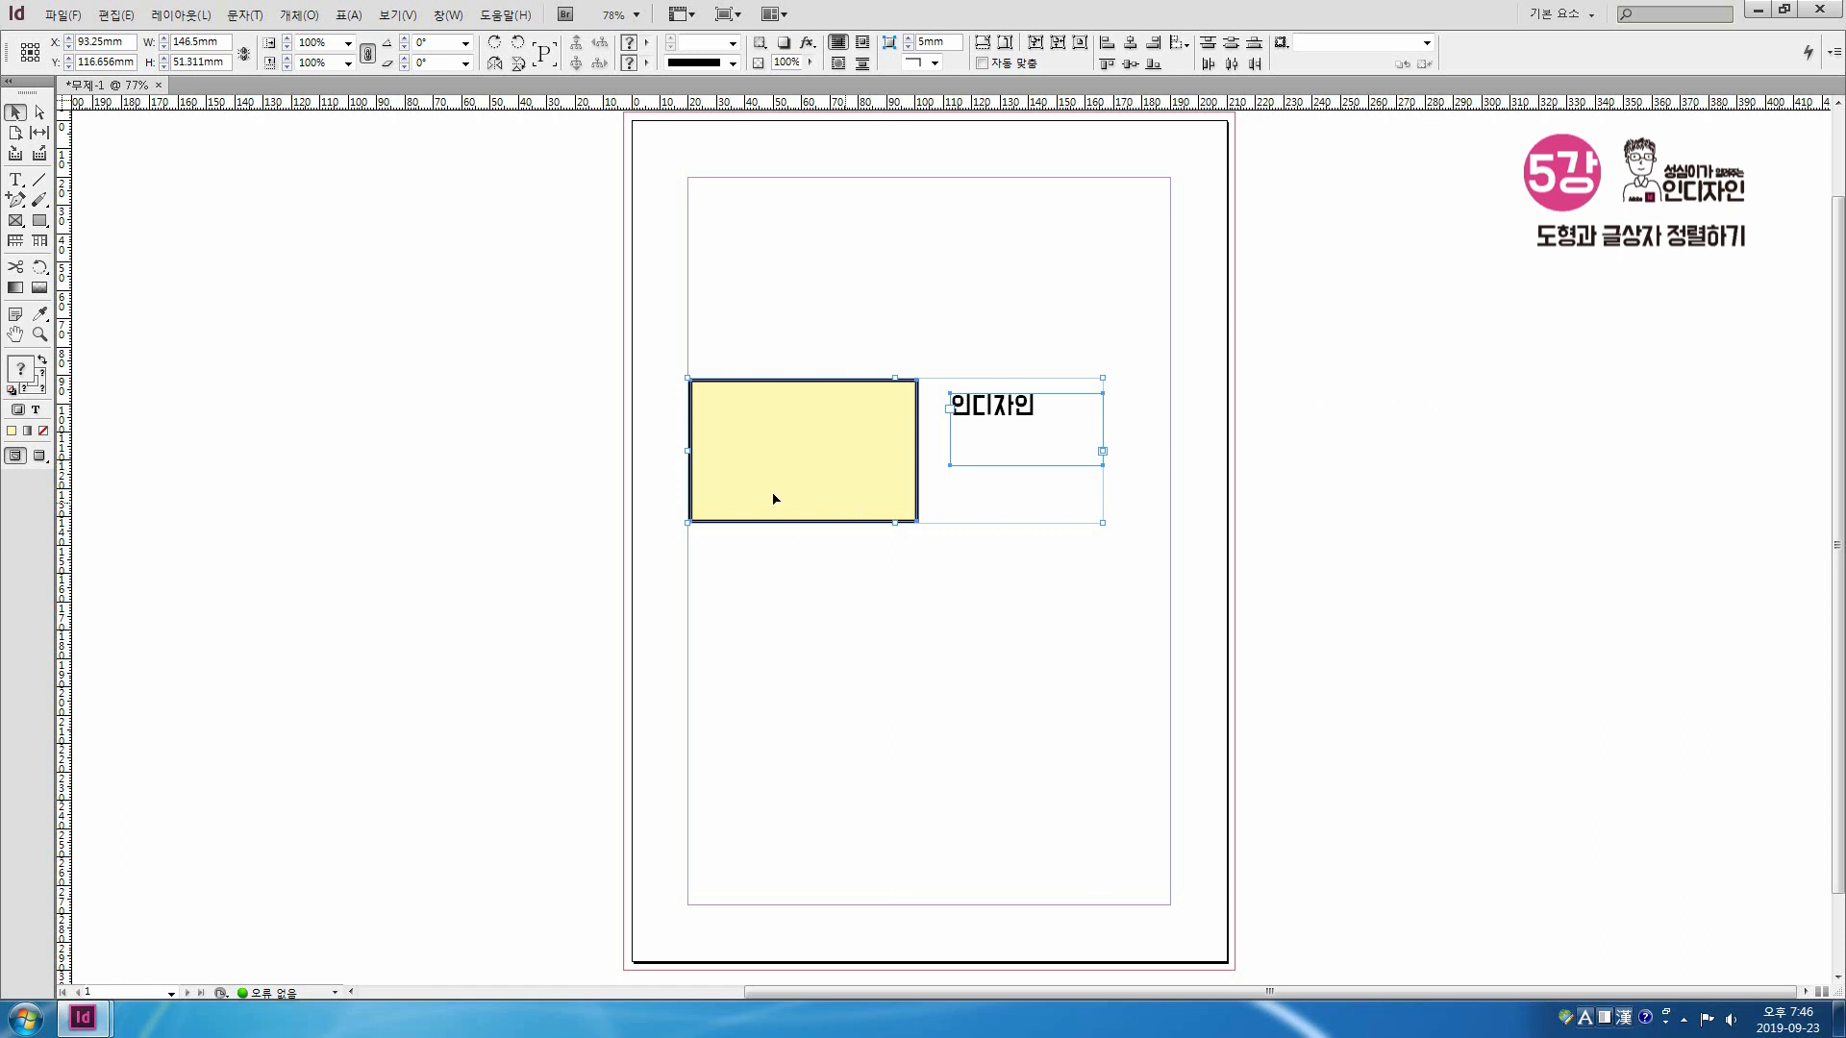
left_click(813, 459)
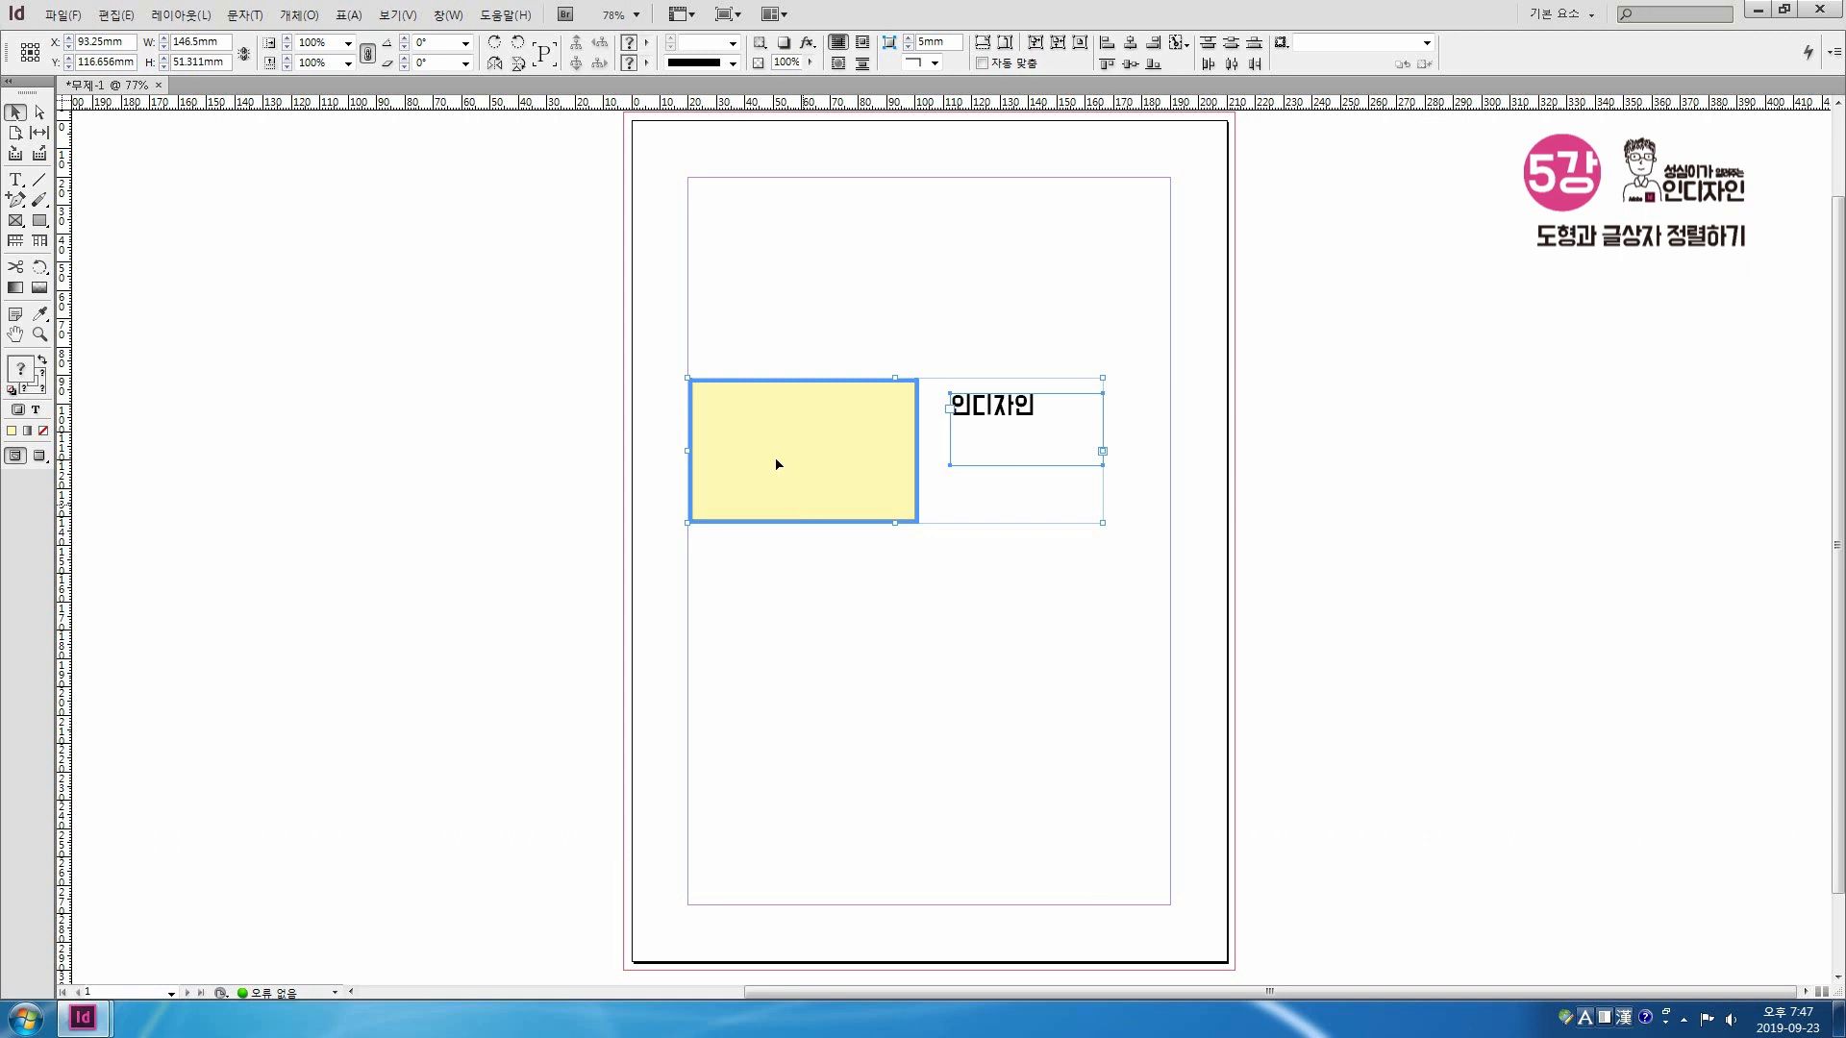
Step: Align the text frame to the rectangle's left edge, try its right edge, and finish with horizontal centre alignment
left_click(445, 16)
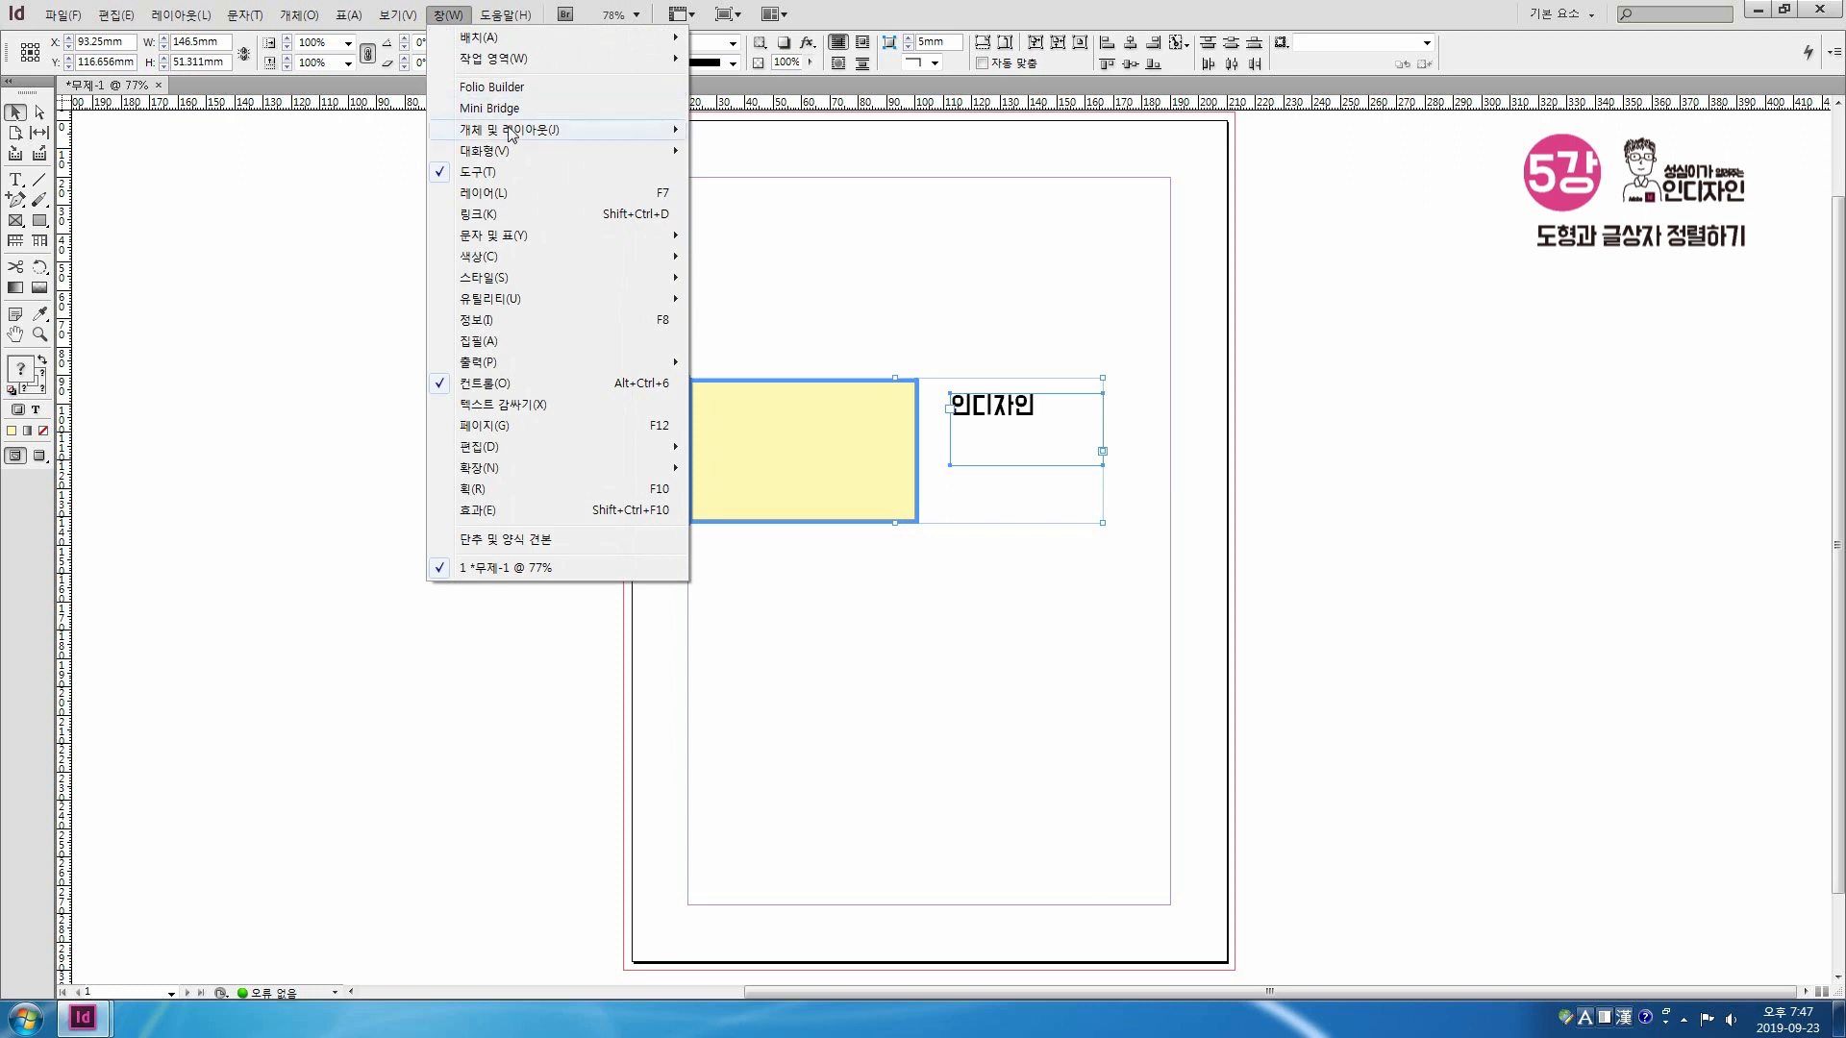
mouse_move(513, 131)
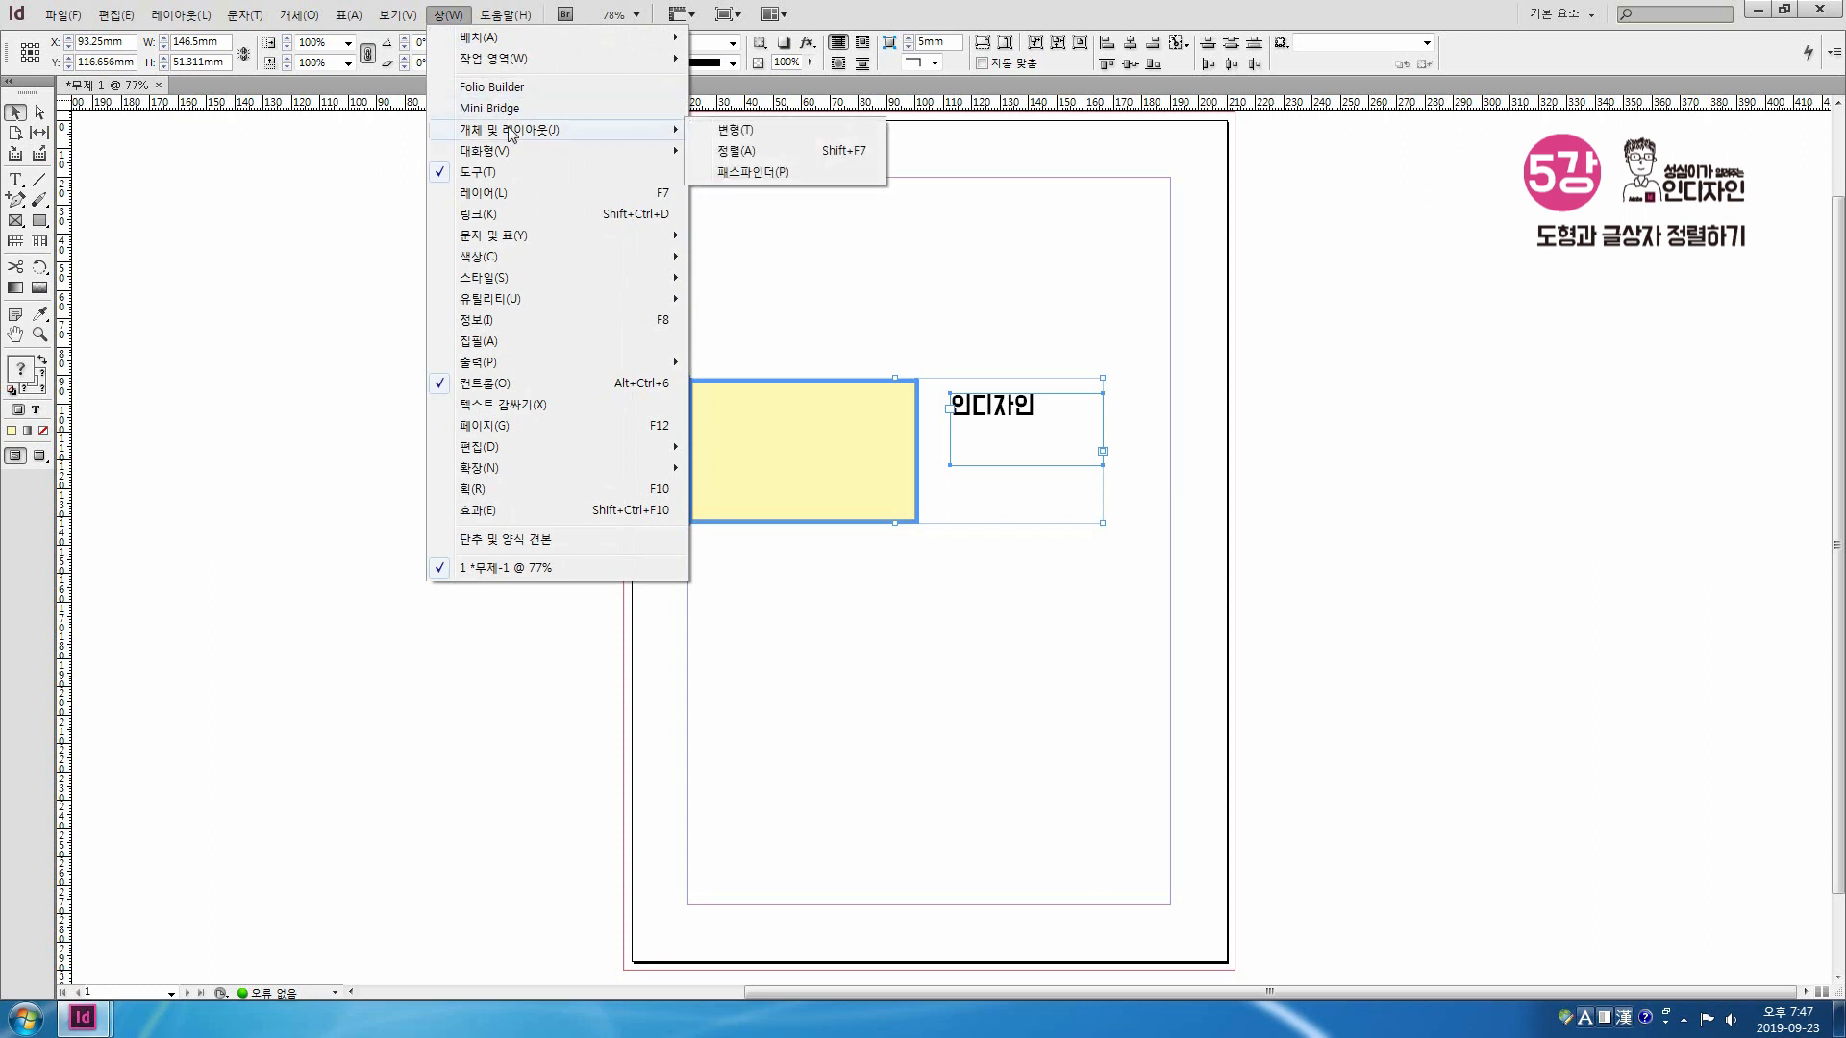
left_click(785, 150)
left_click_drag(1383, 440, 1256, 308)
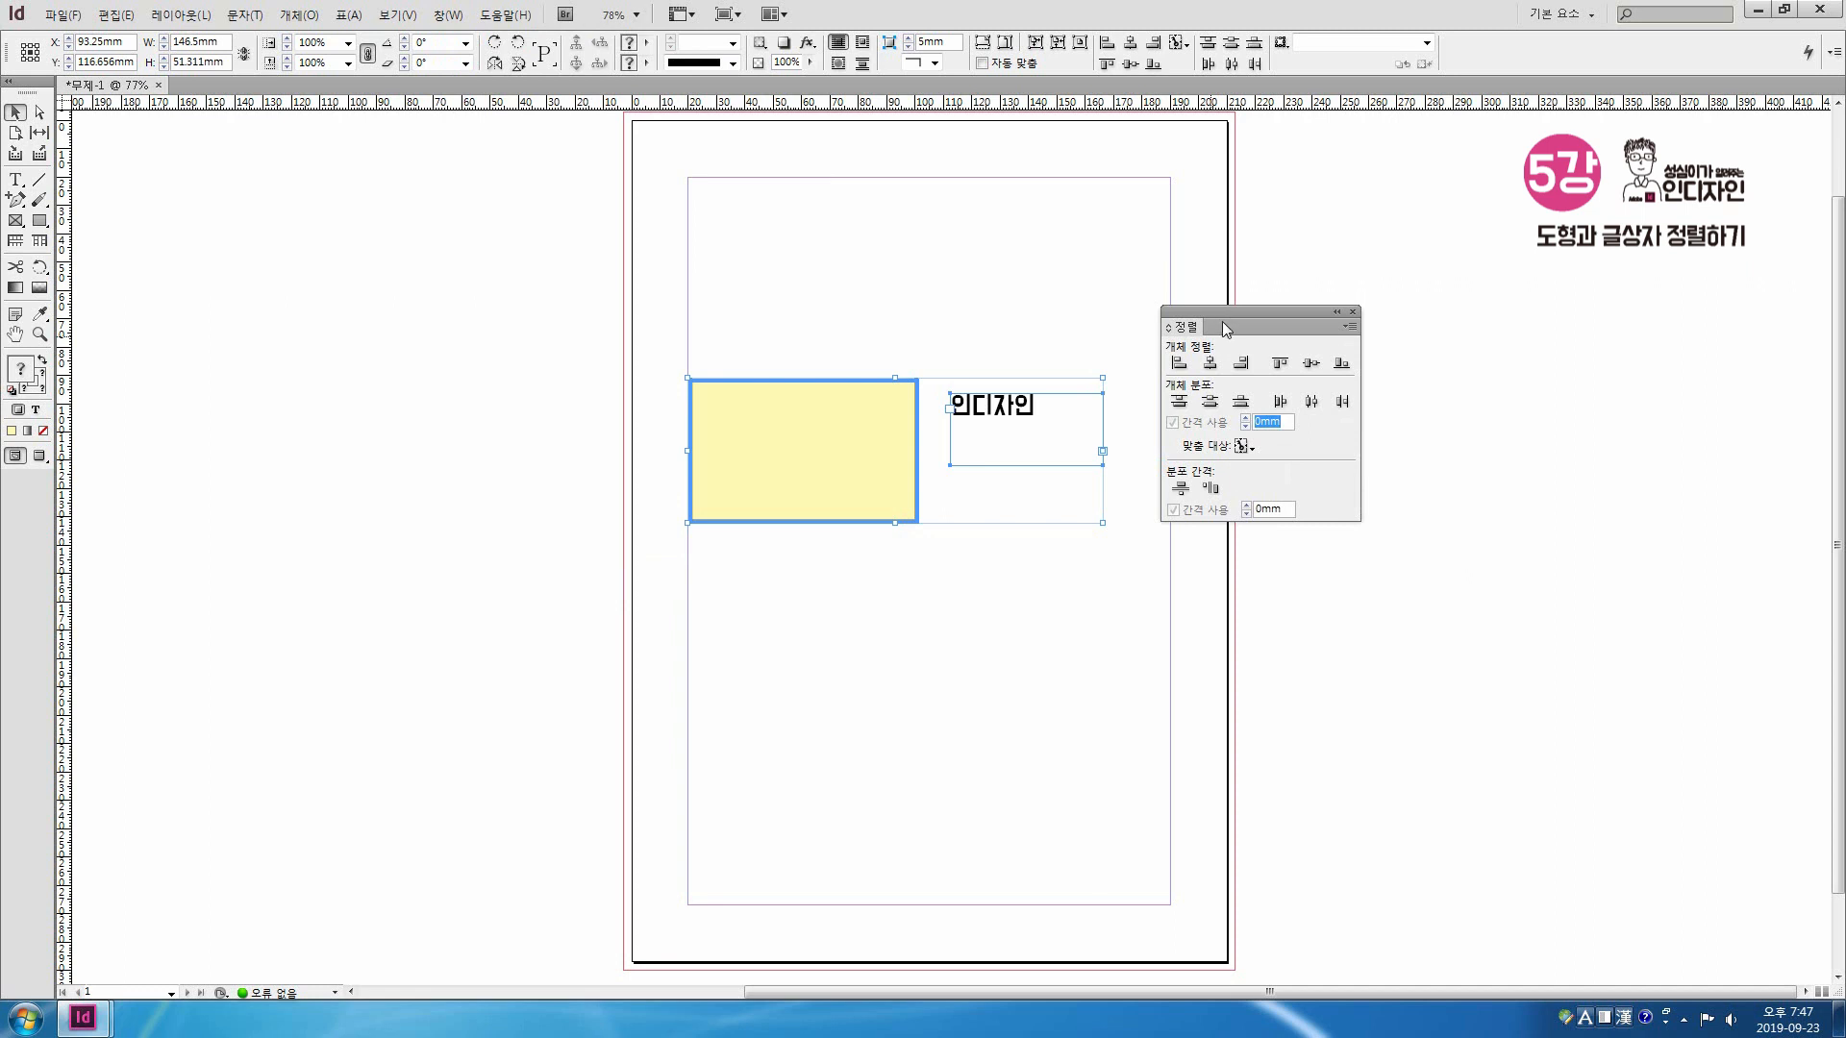
left_click(1177, 366)
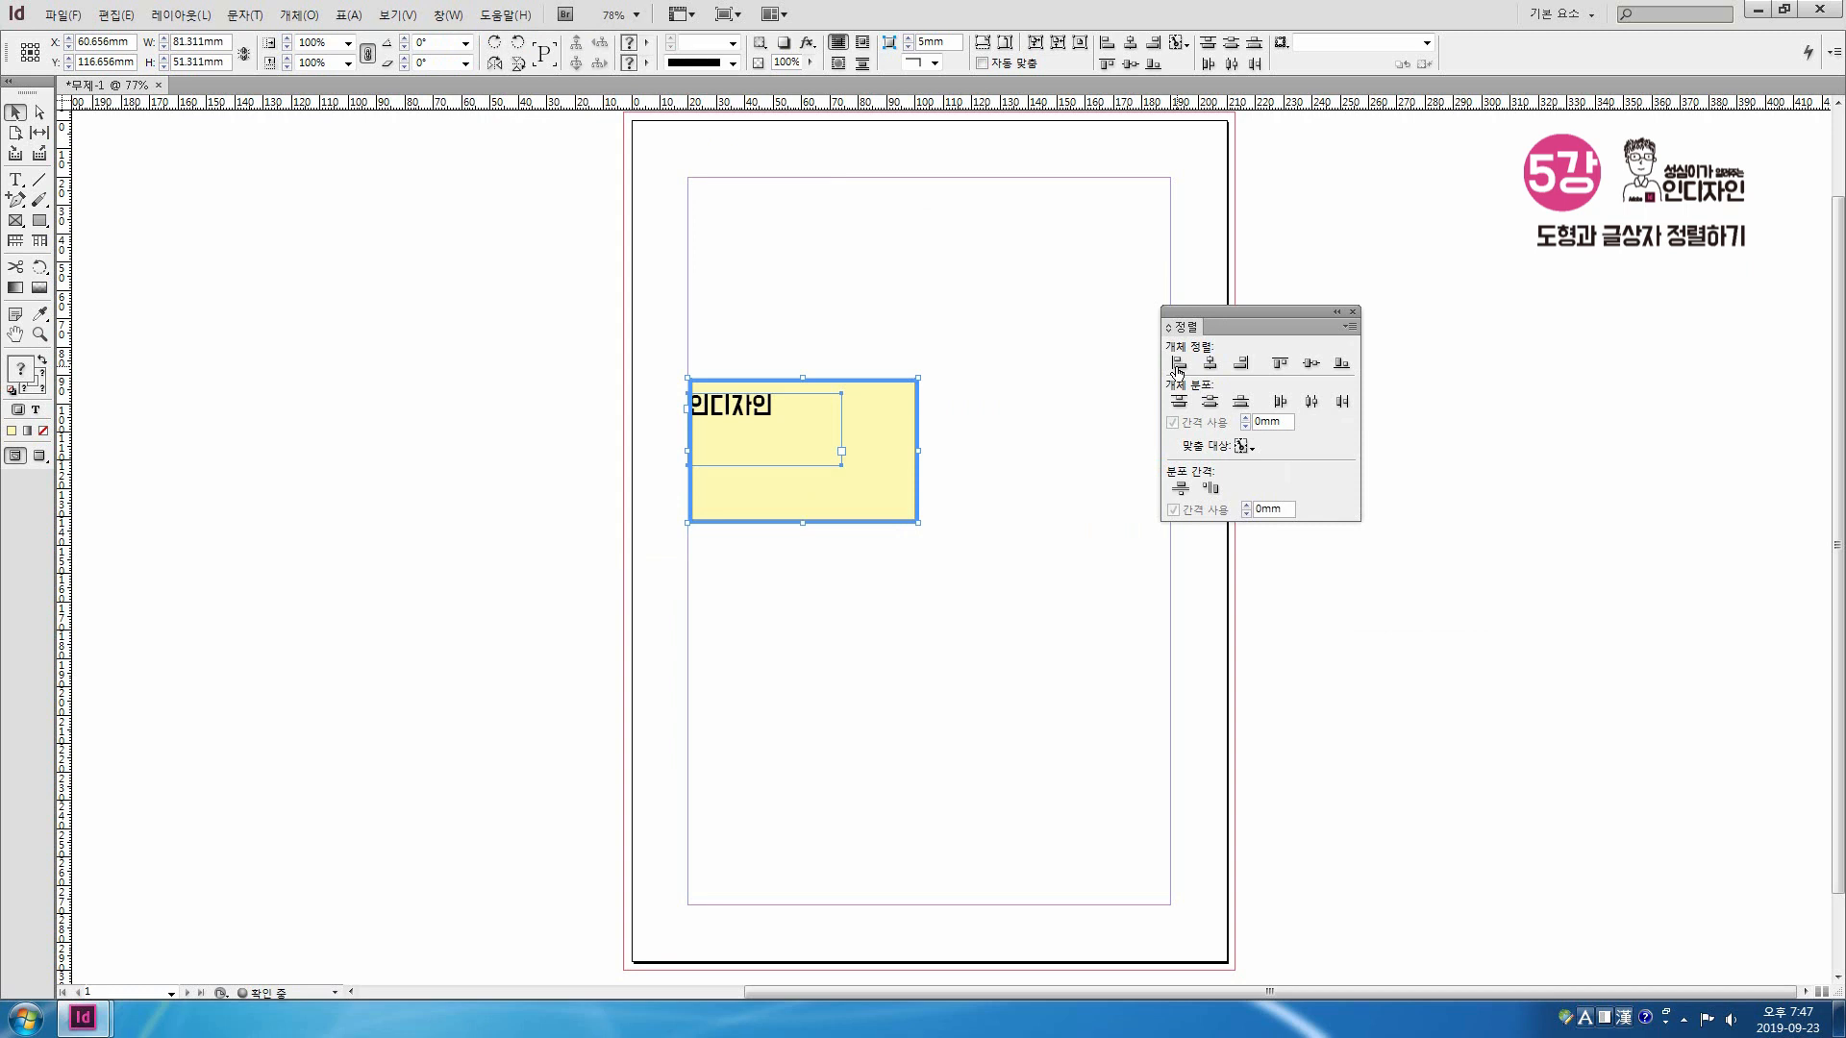
left_click(1242, 369)
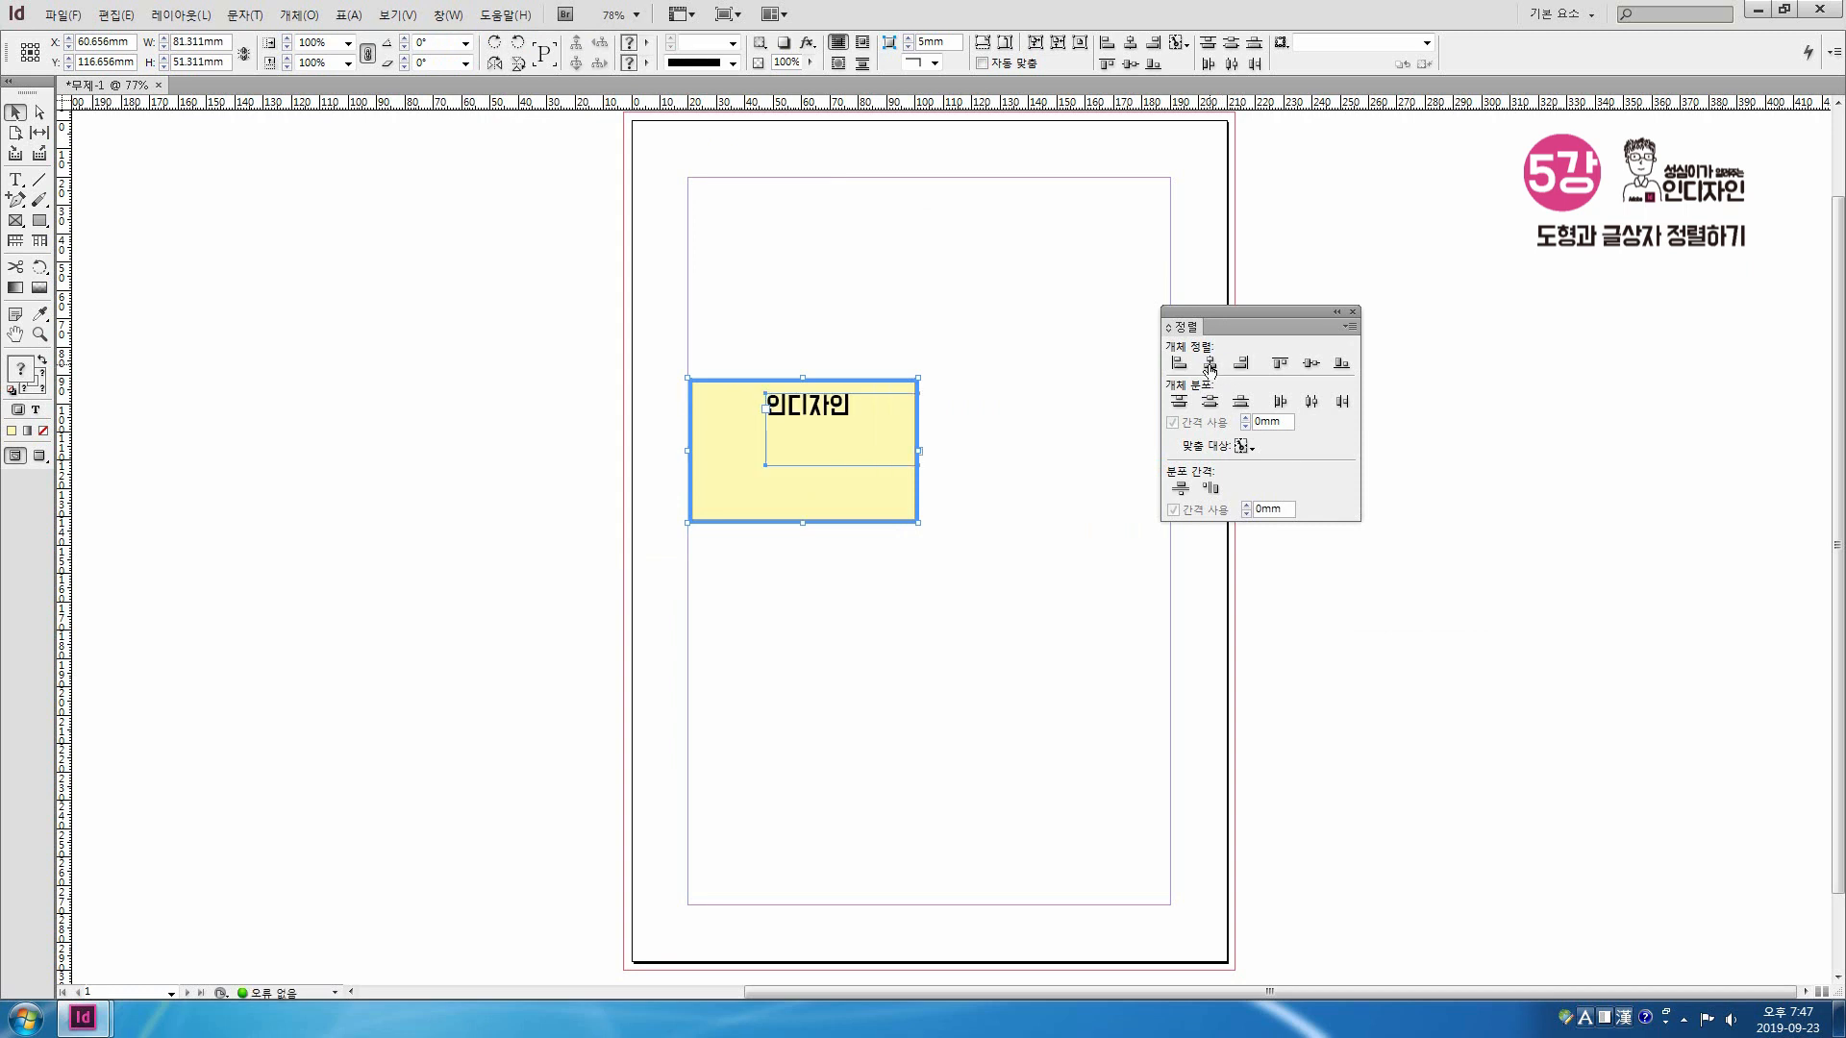
left_click(1210, 366)
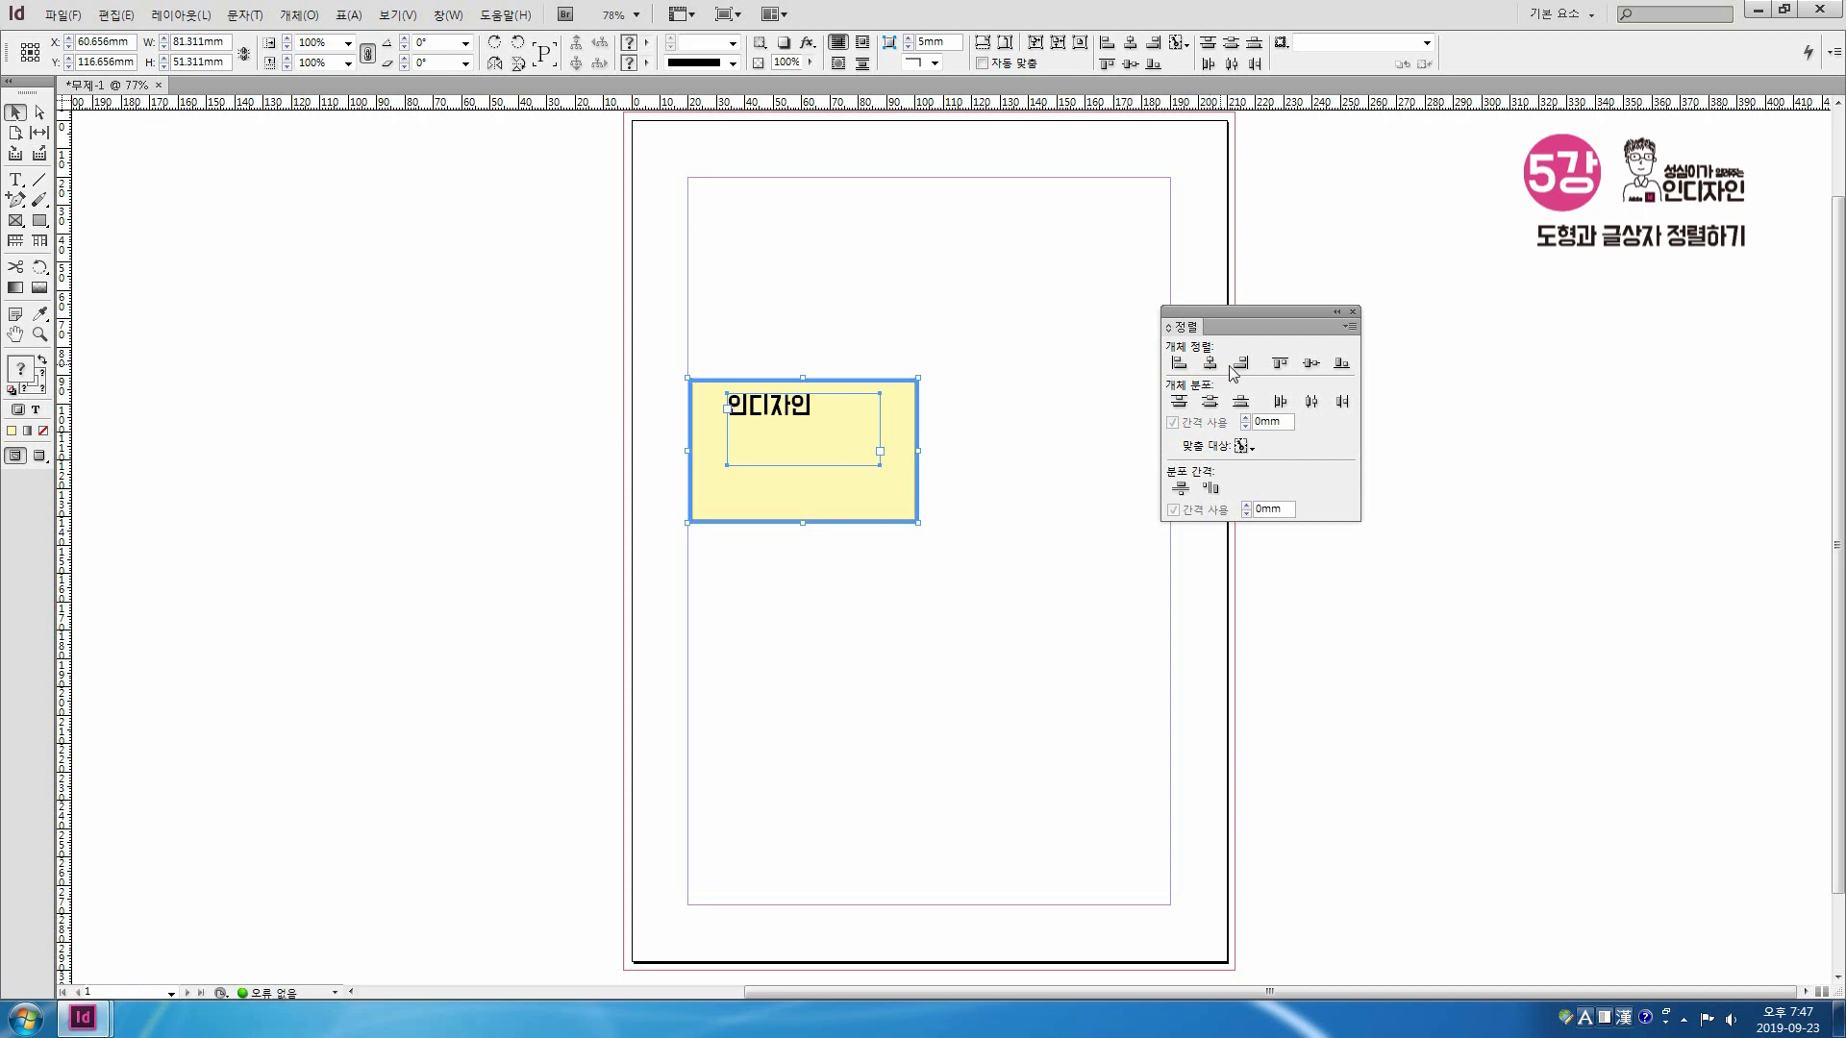
Step: Centre the text frame vertically on the key rectangle and move the Align panel nearer to it
left_click(1312, 364)
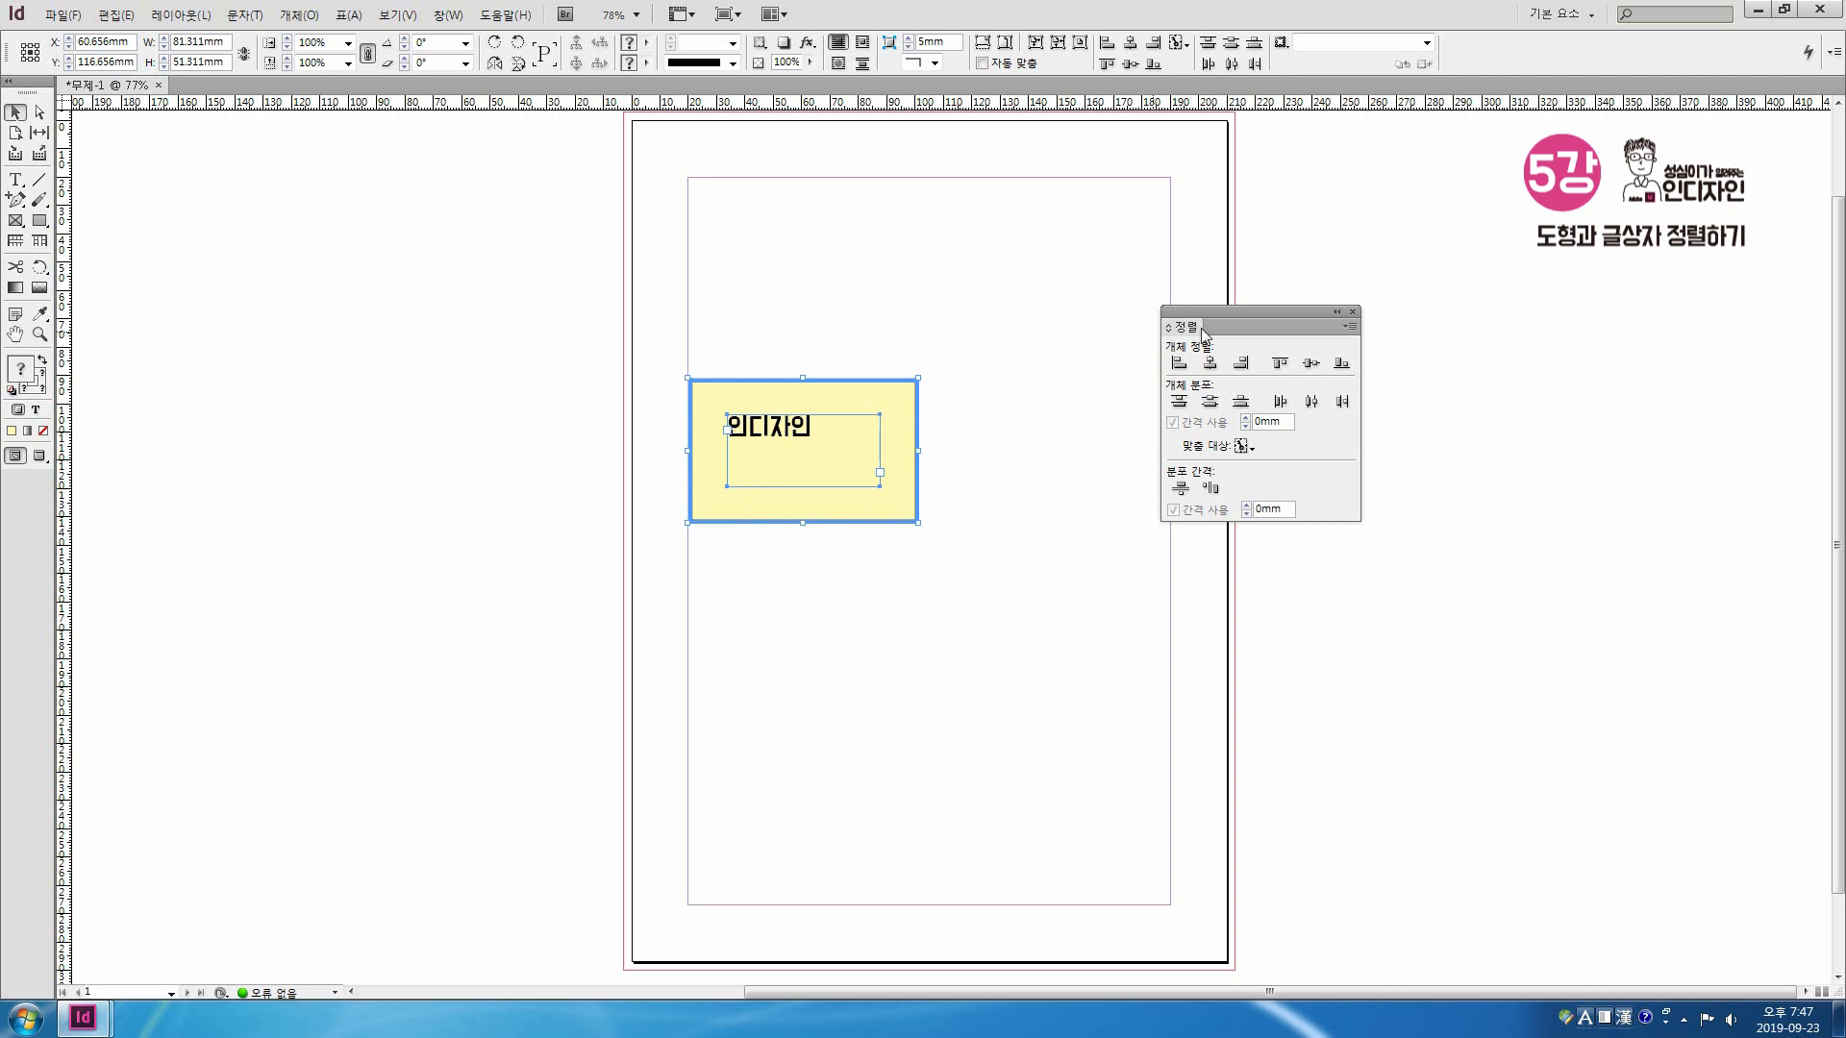
left_click_drag(1202, 328, 1074, 365)
left_click(449, 15)
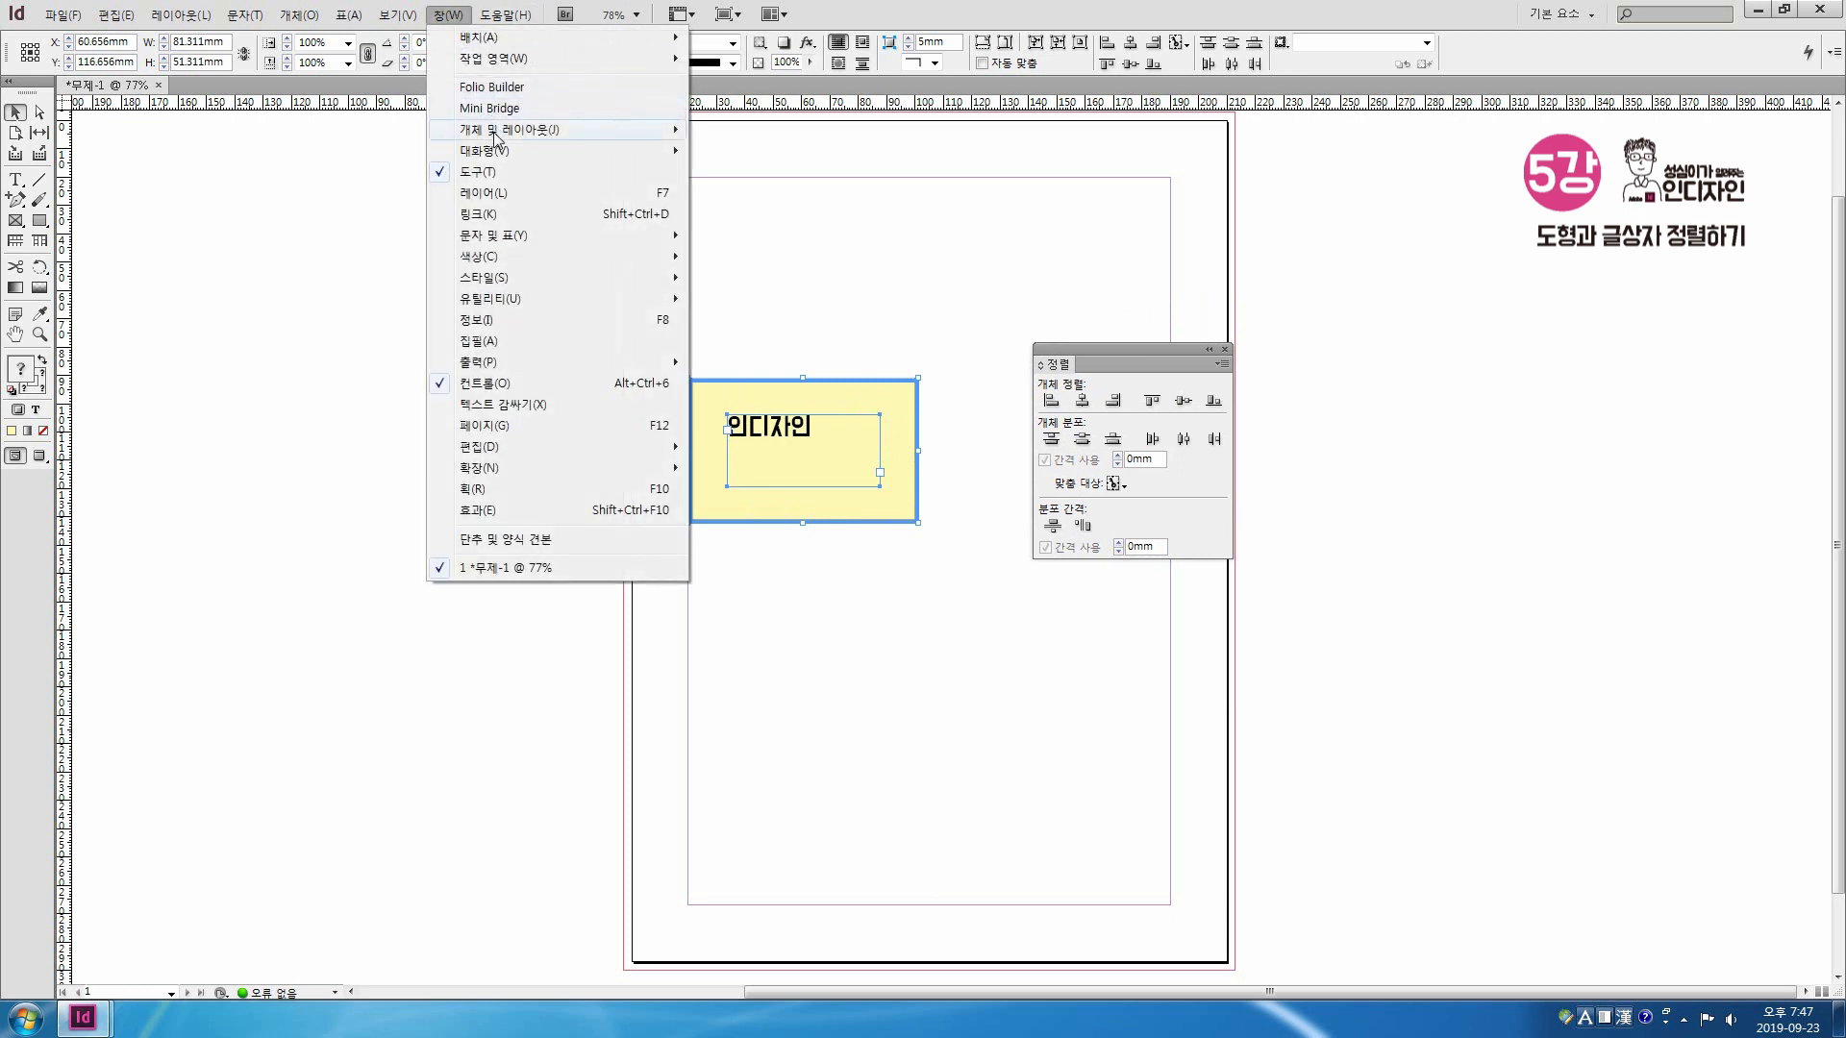
mouse_move(577, 128)
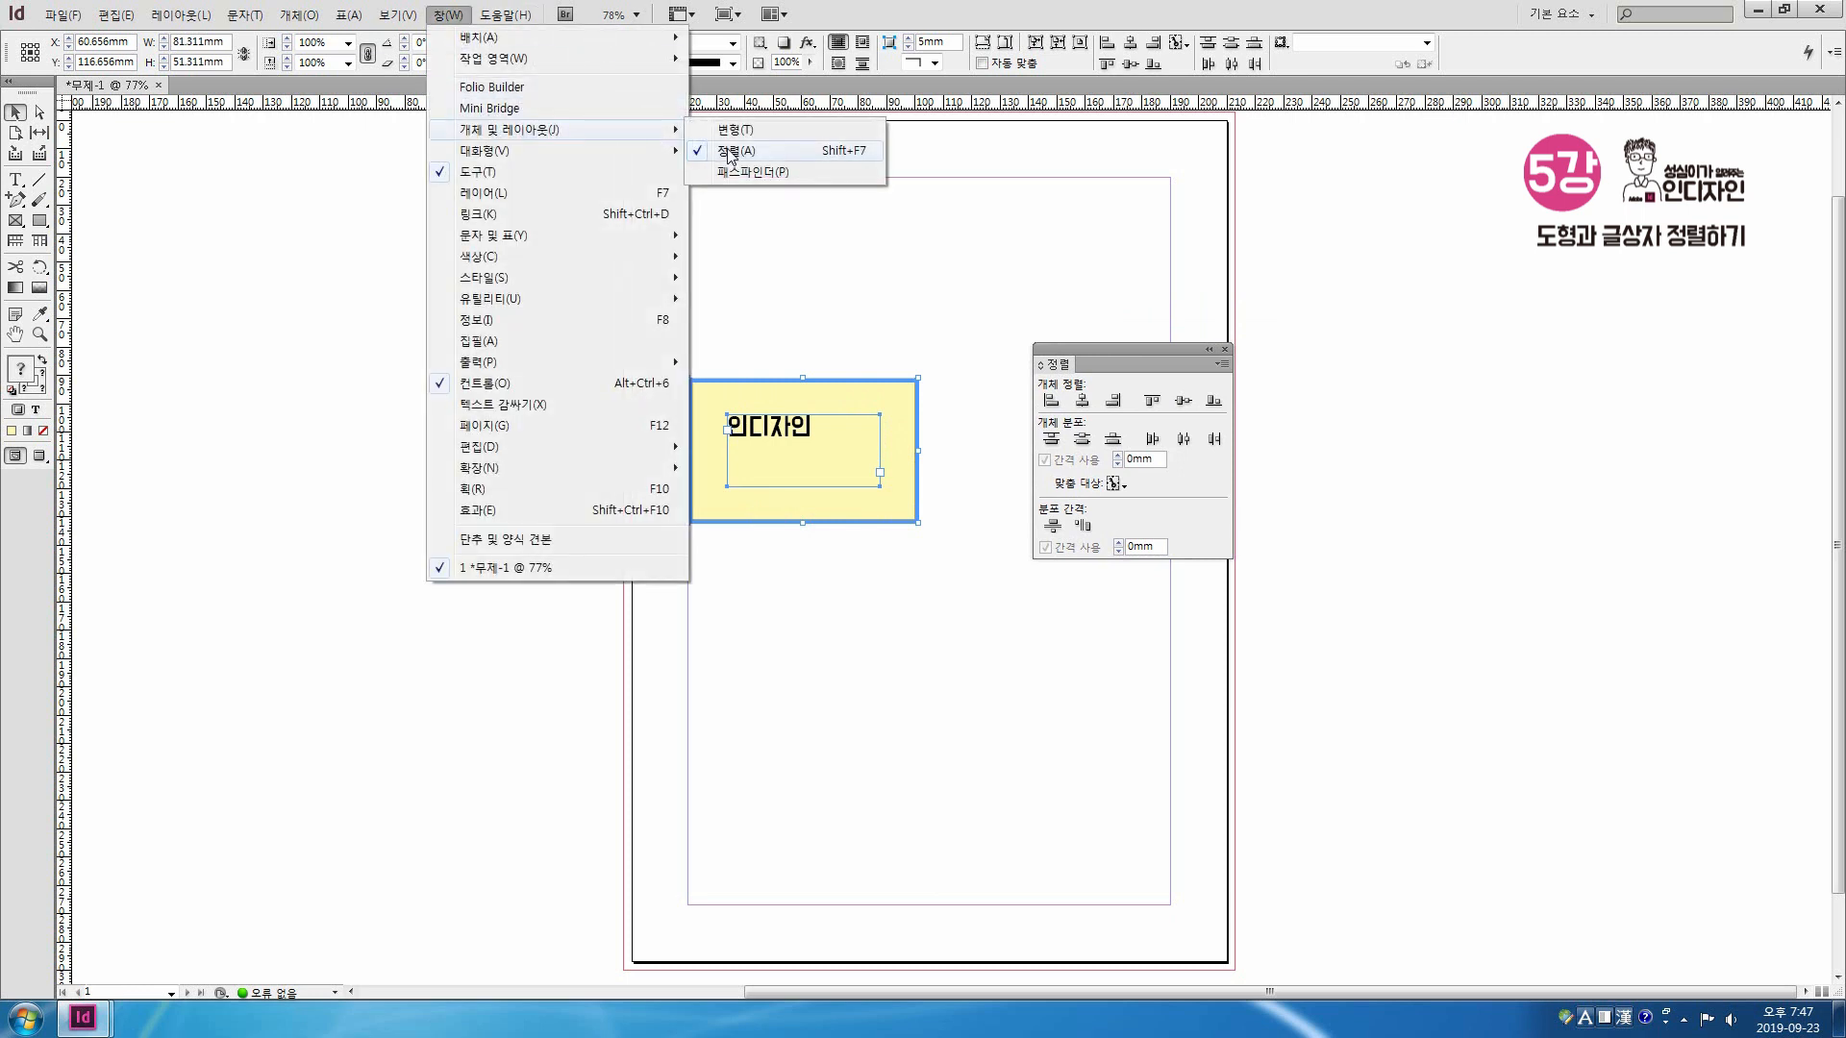
left_click(902, 424)
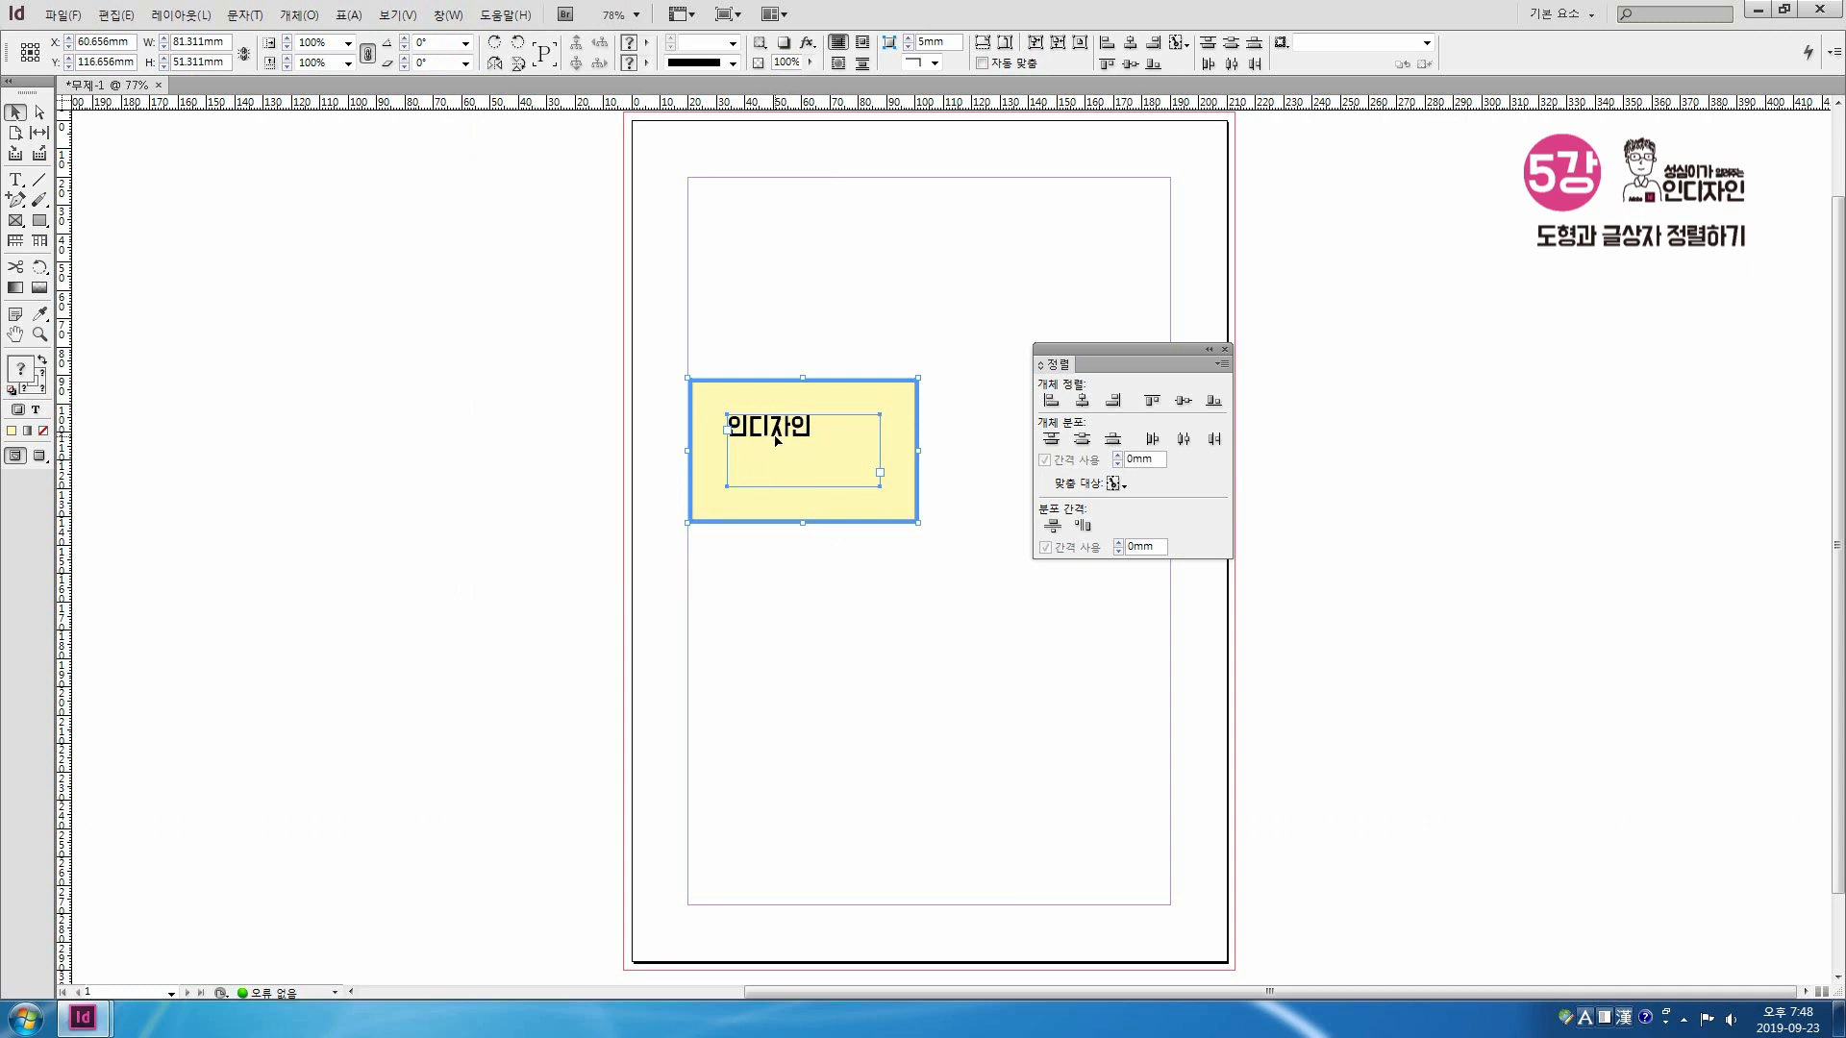
Step: Bring up the Paragraph panel, place it below the rectangle, and centre the text after trying left and right alignment
left_click(244, 15)
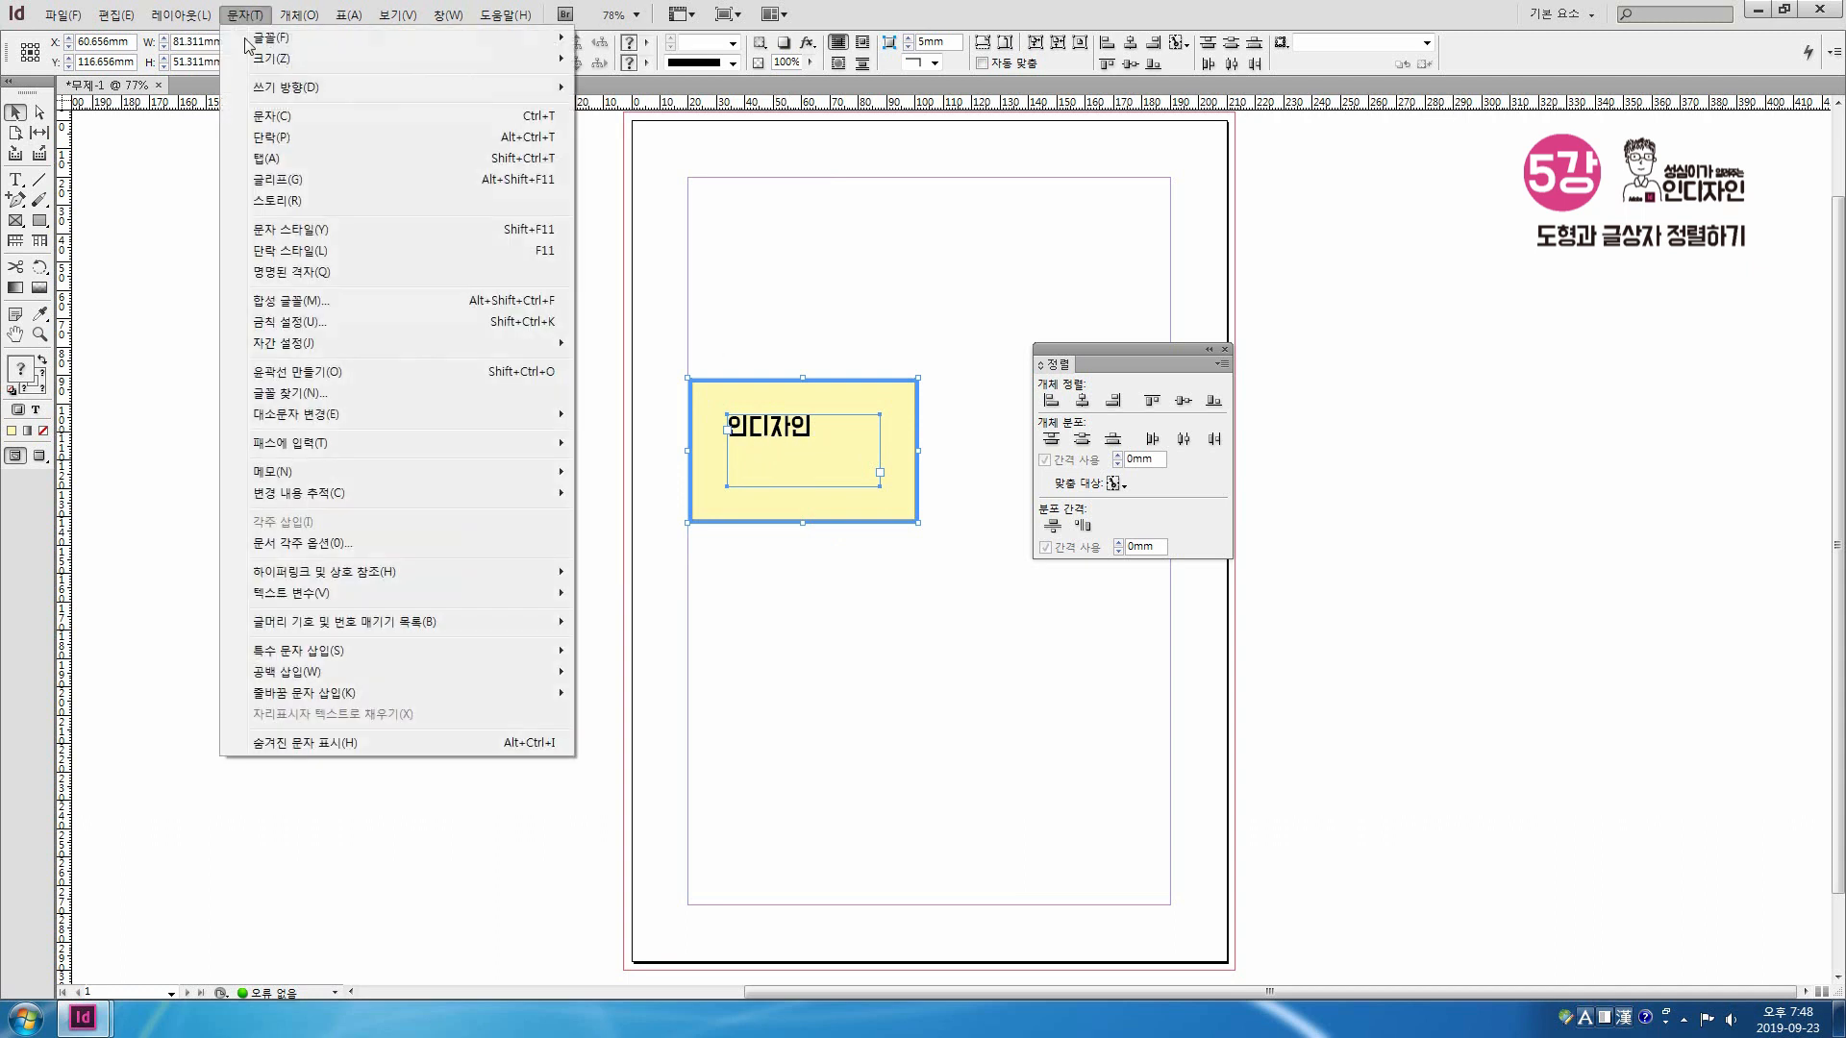
left_click(307, 137)
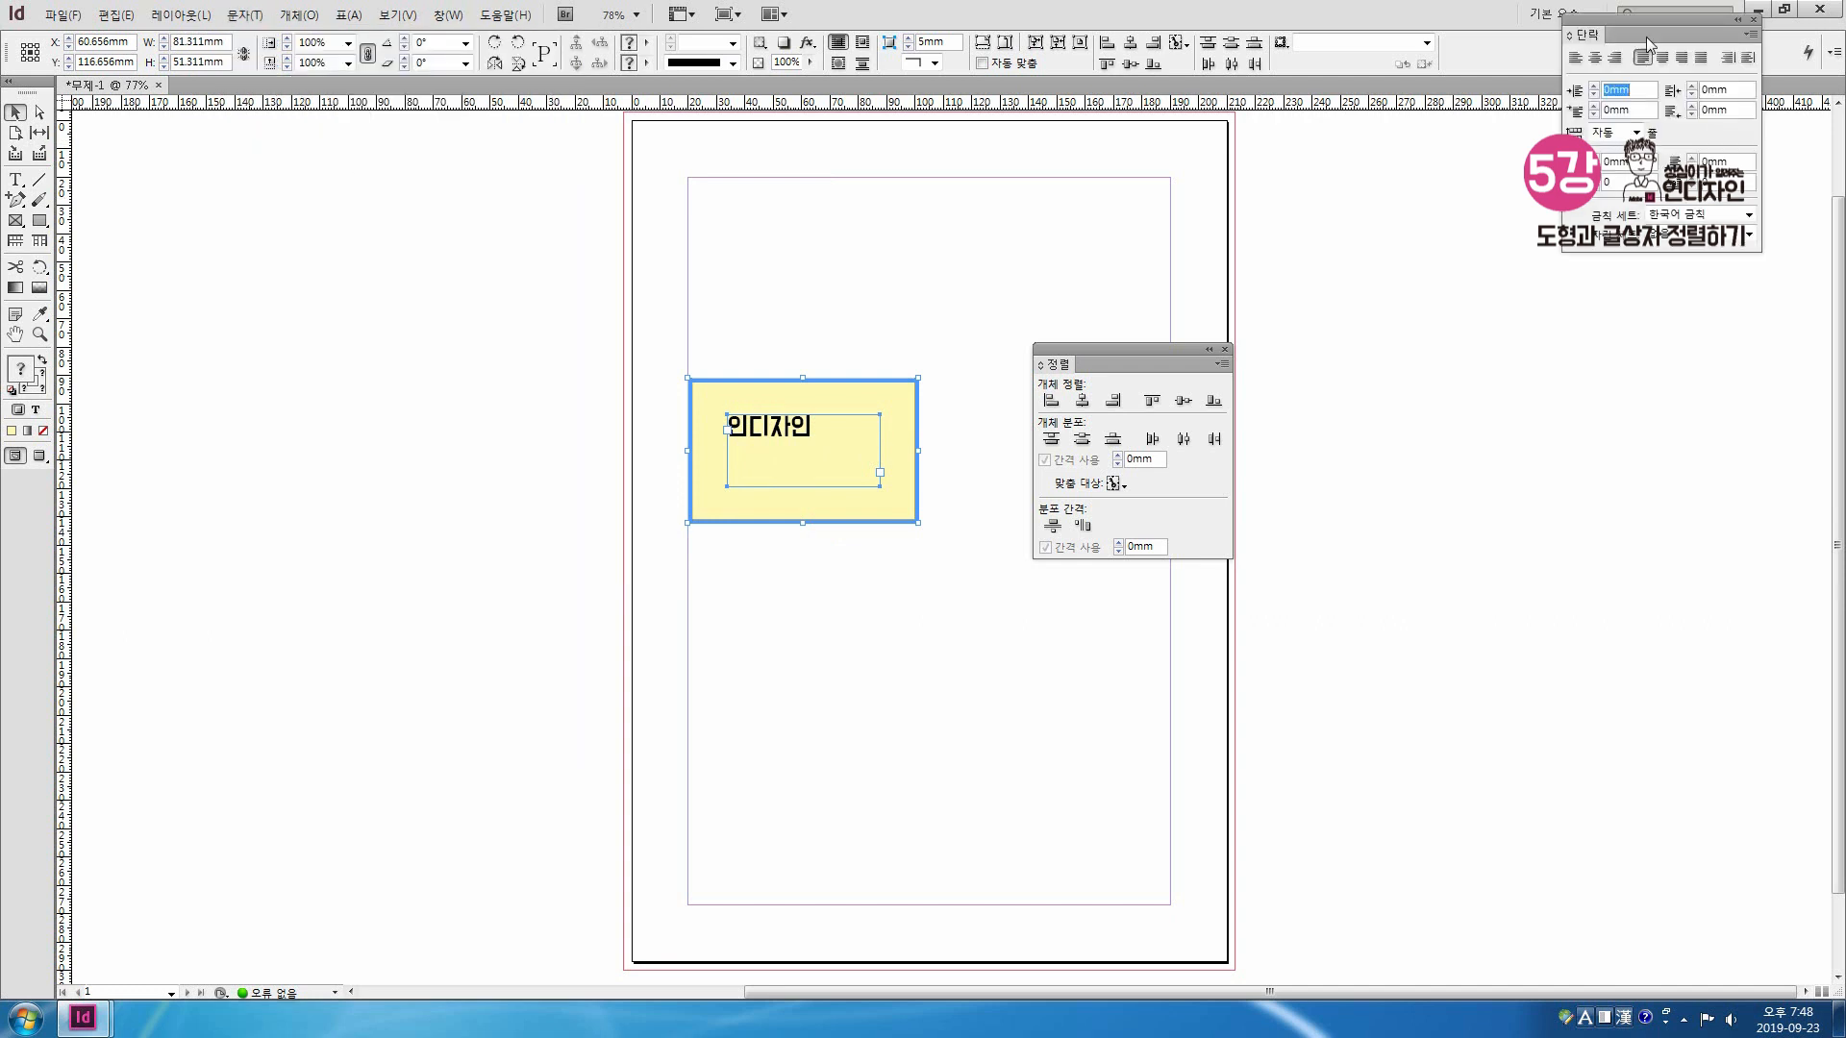
left_click_drag(1591, 41, 749, 583)
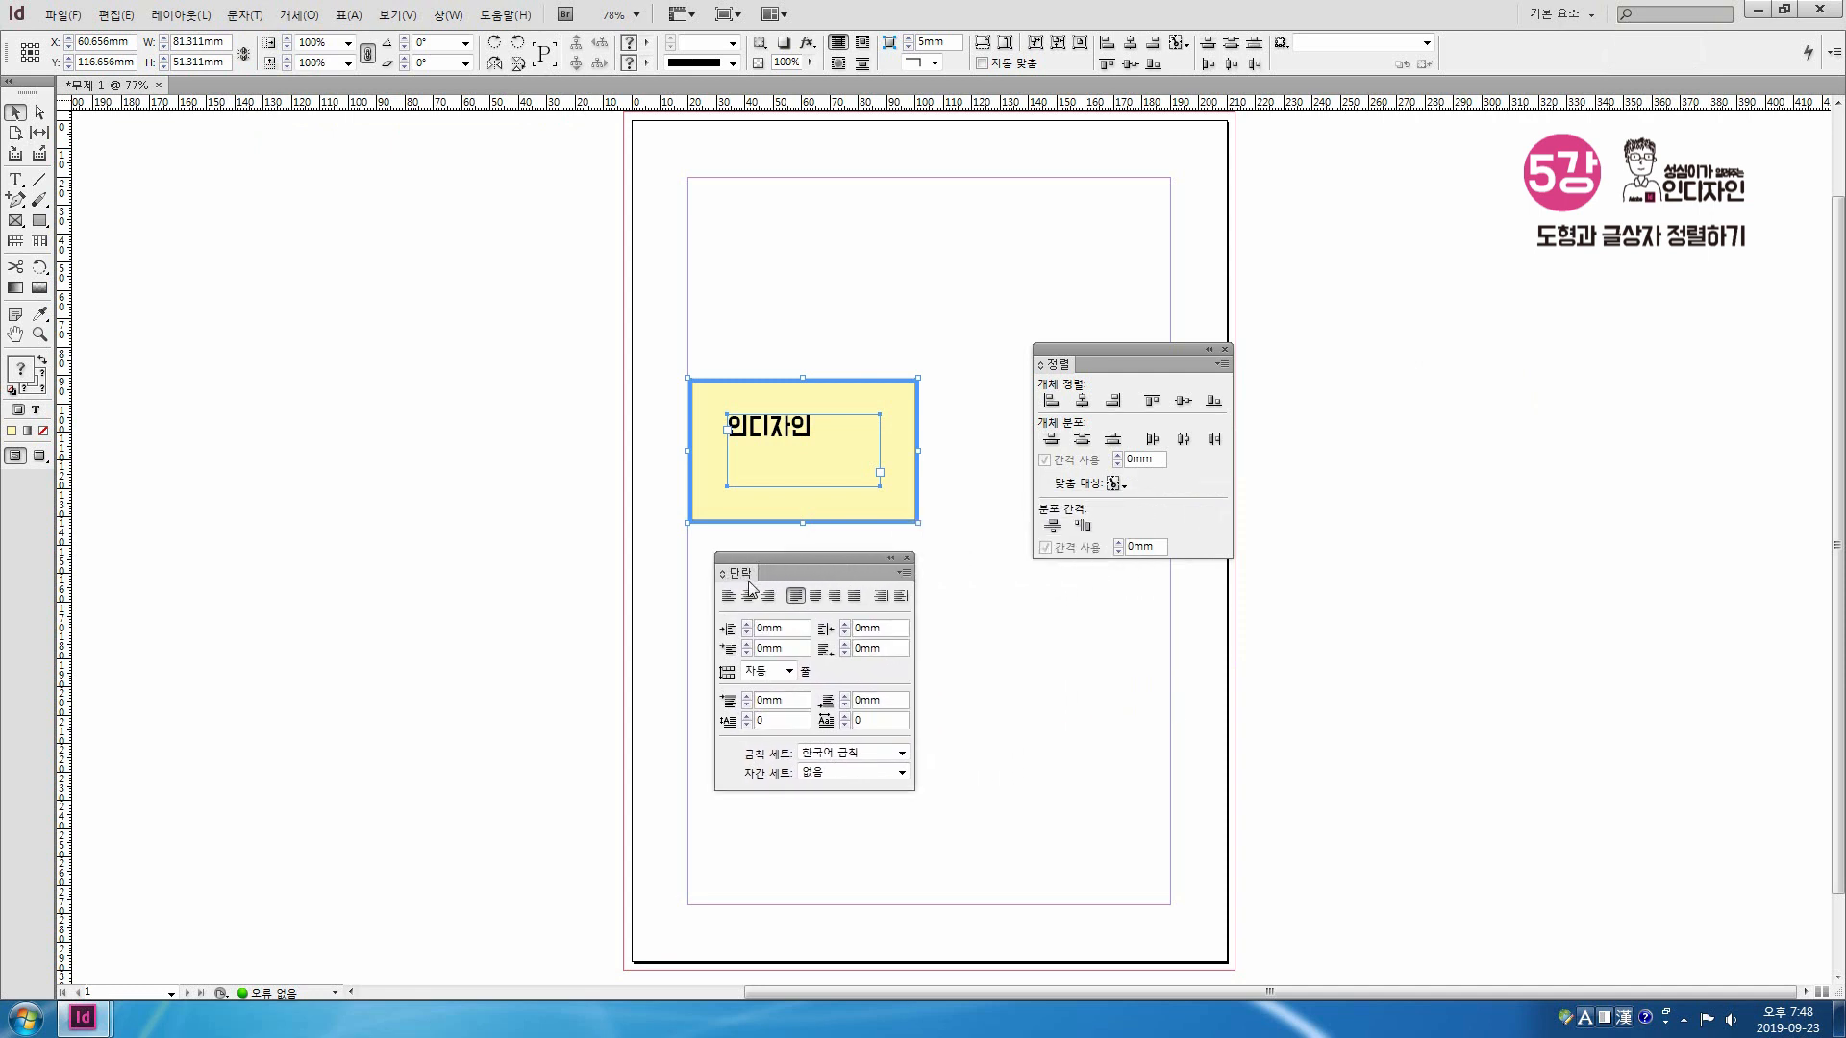
left_click(728, 596)
left_click(766, 597)
left_click(748, 597)
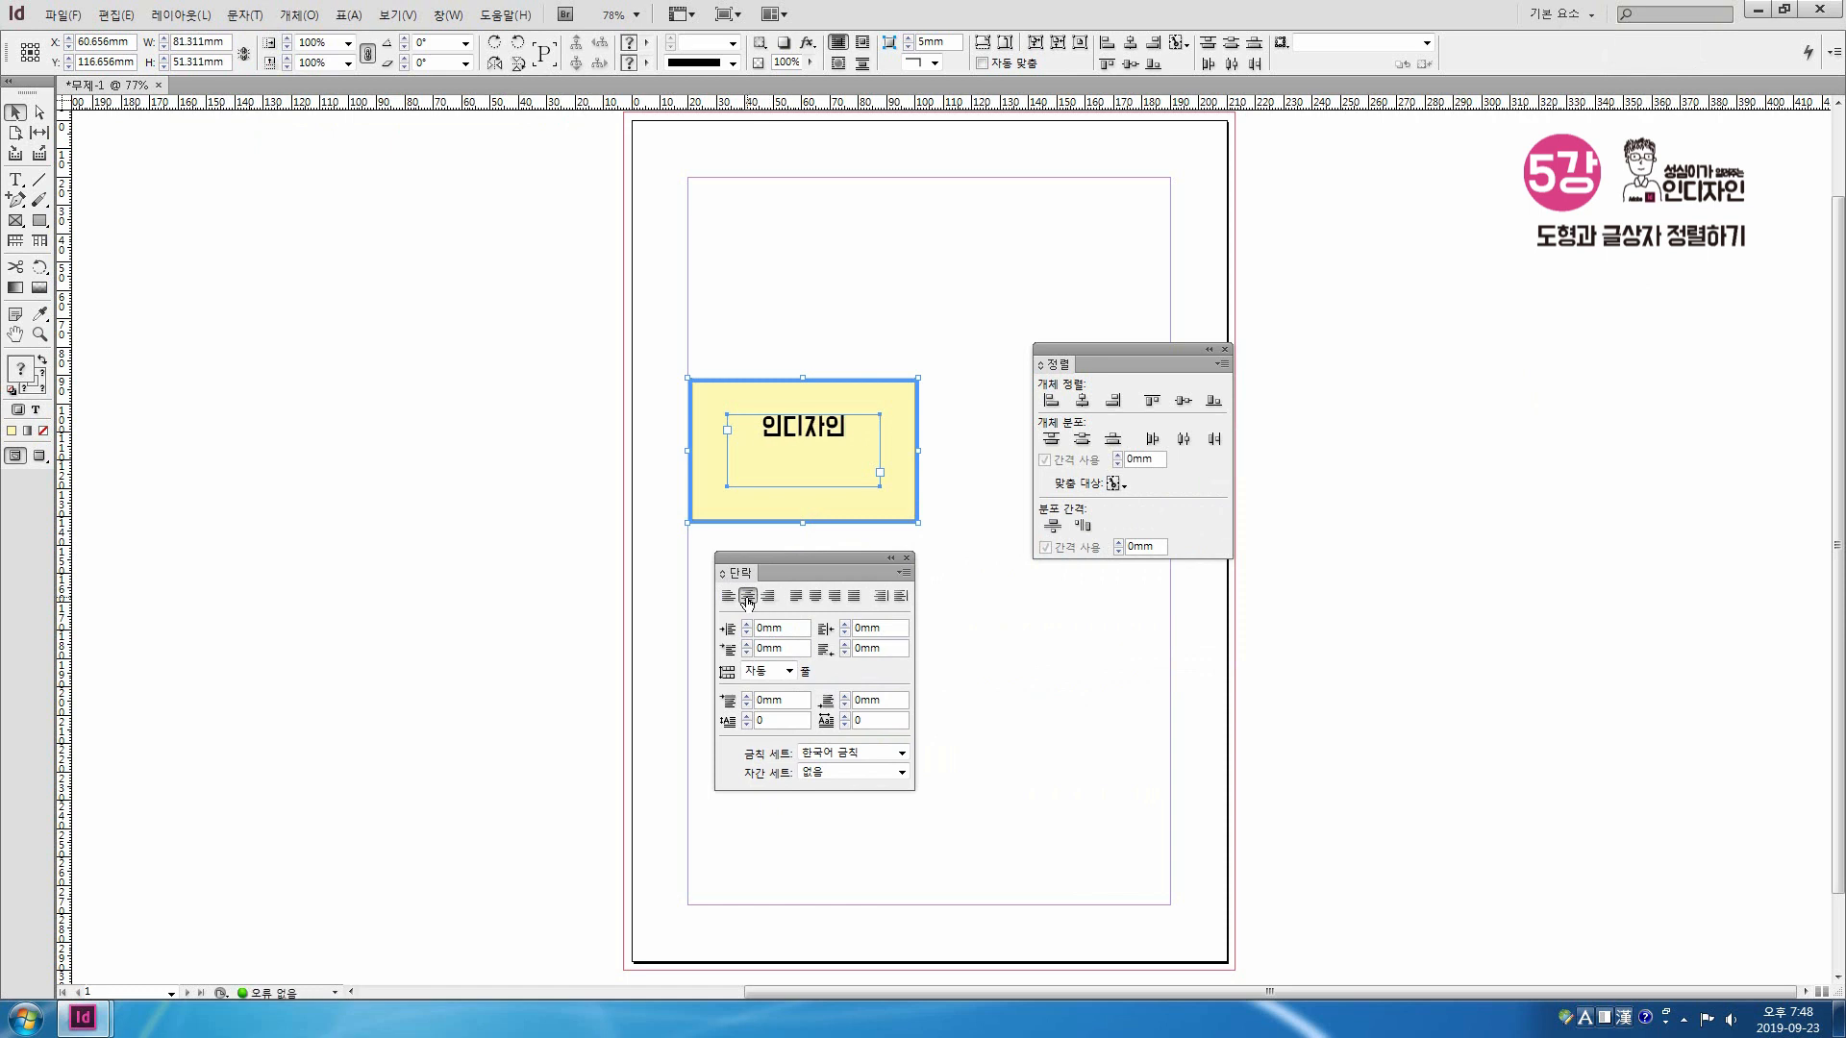
Step: Select only the text frame, try left and right paragraph alignment, and return the text to centre alignment
left_click(805, 427)
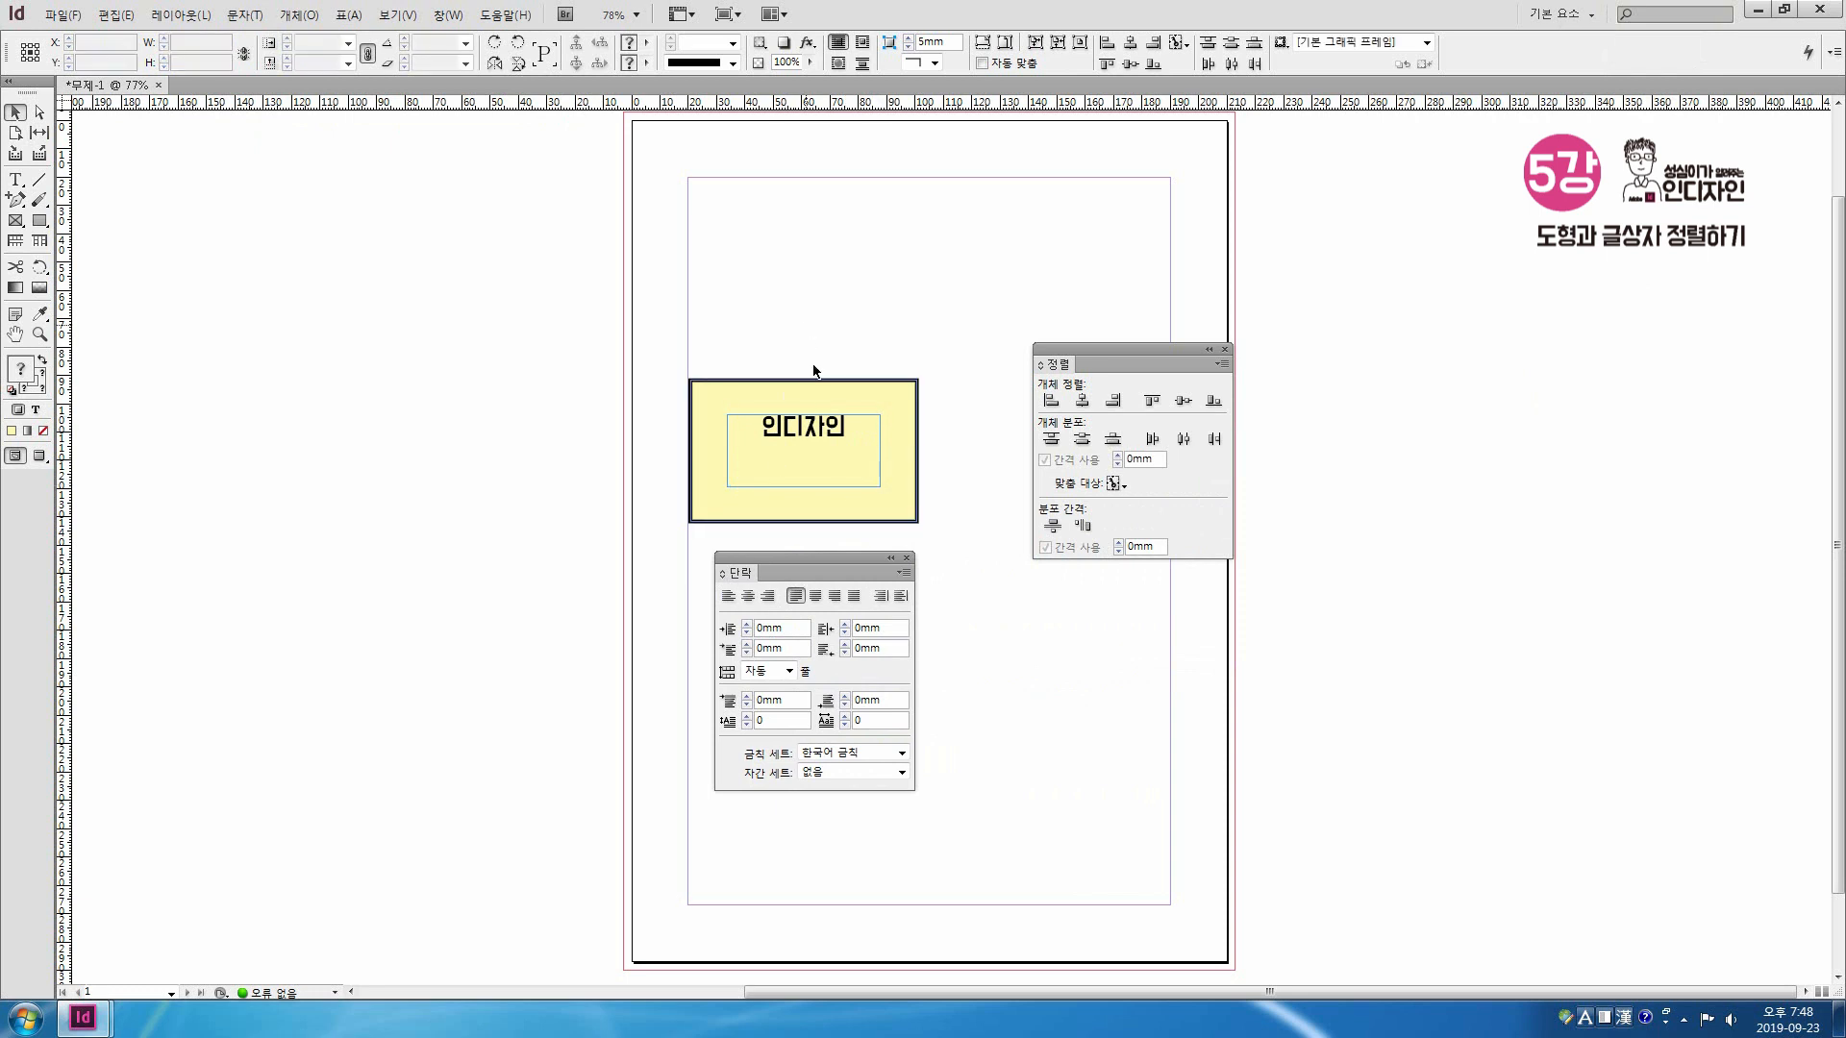
left_click(728, 597)
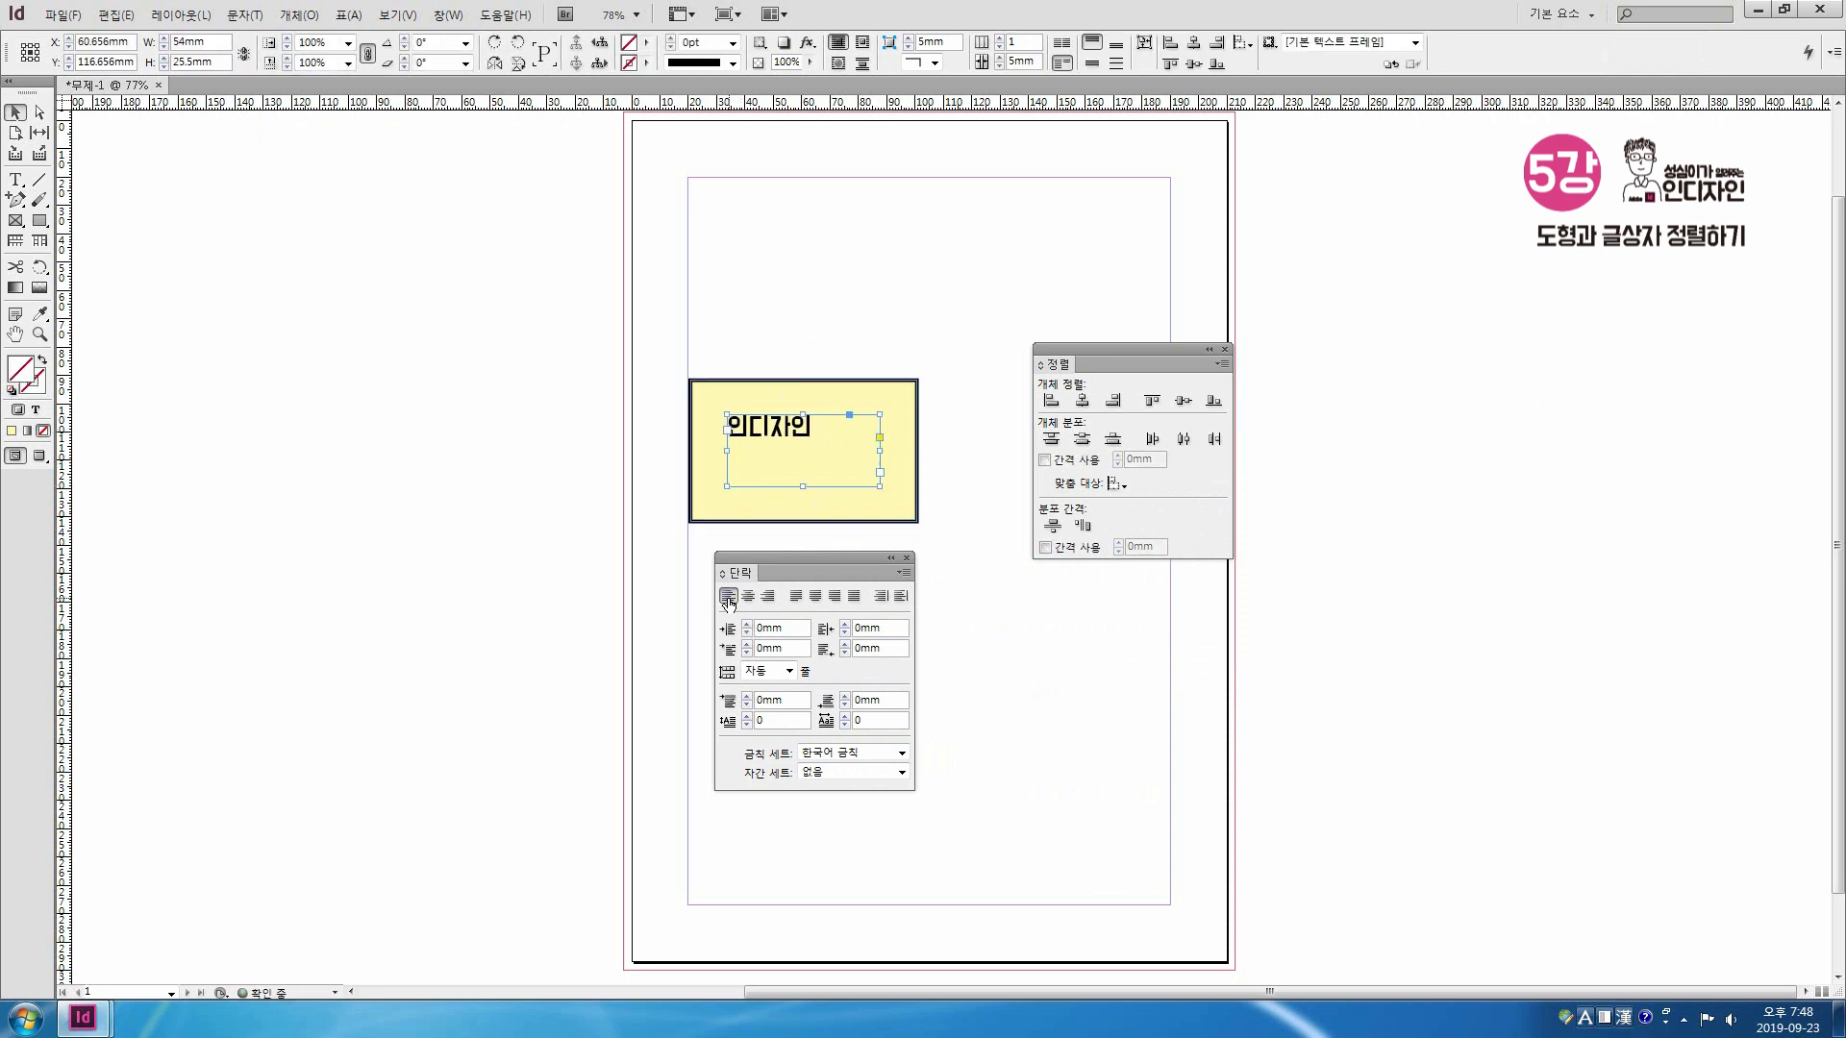
left_click(767, 598)
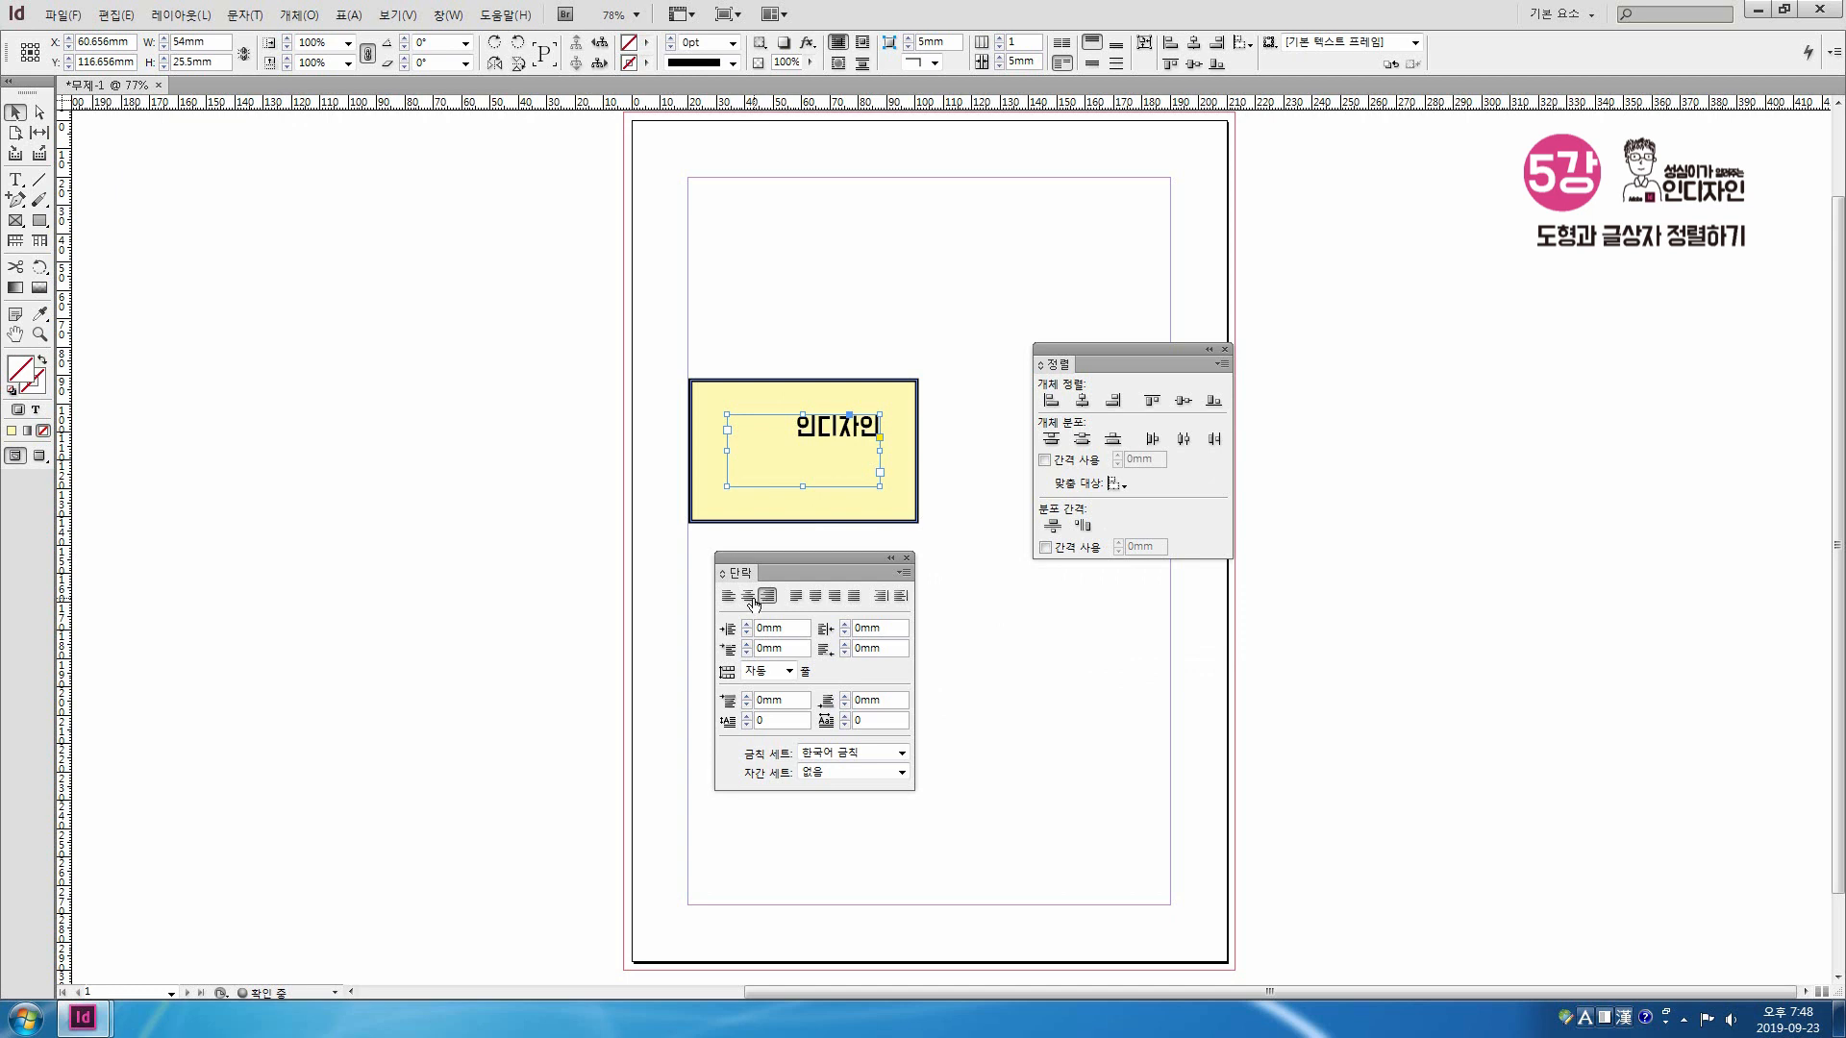
left_click(748, 597)
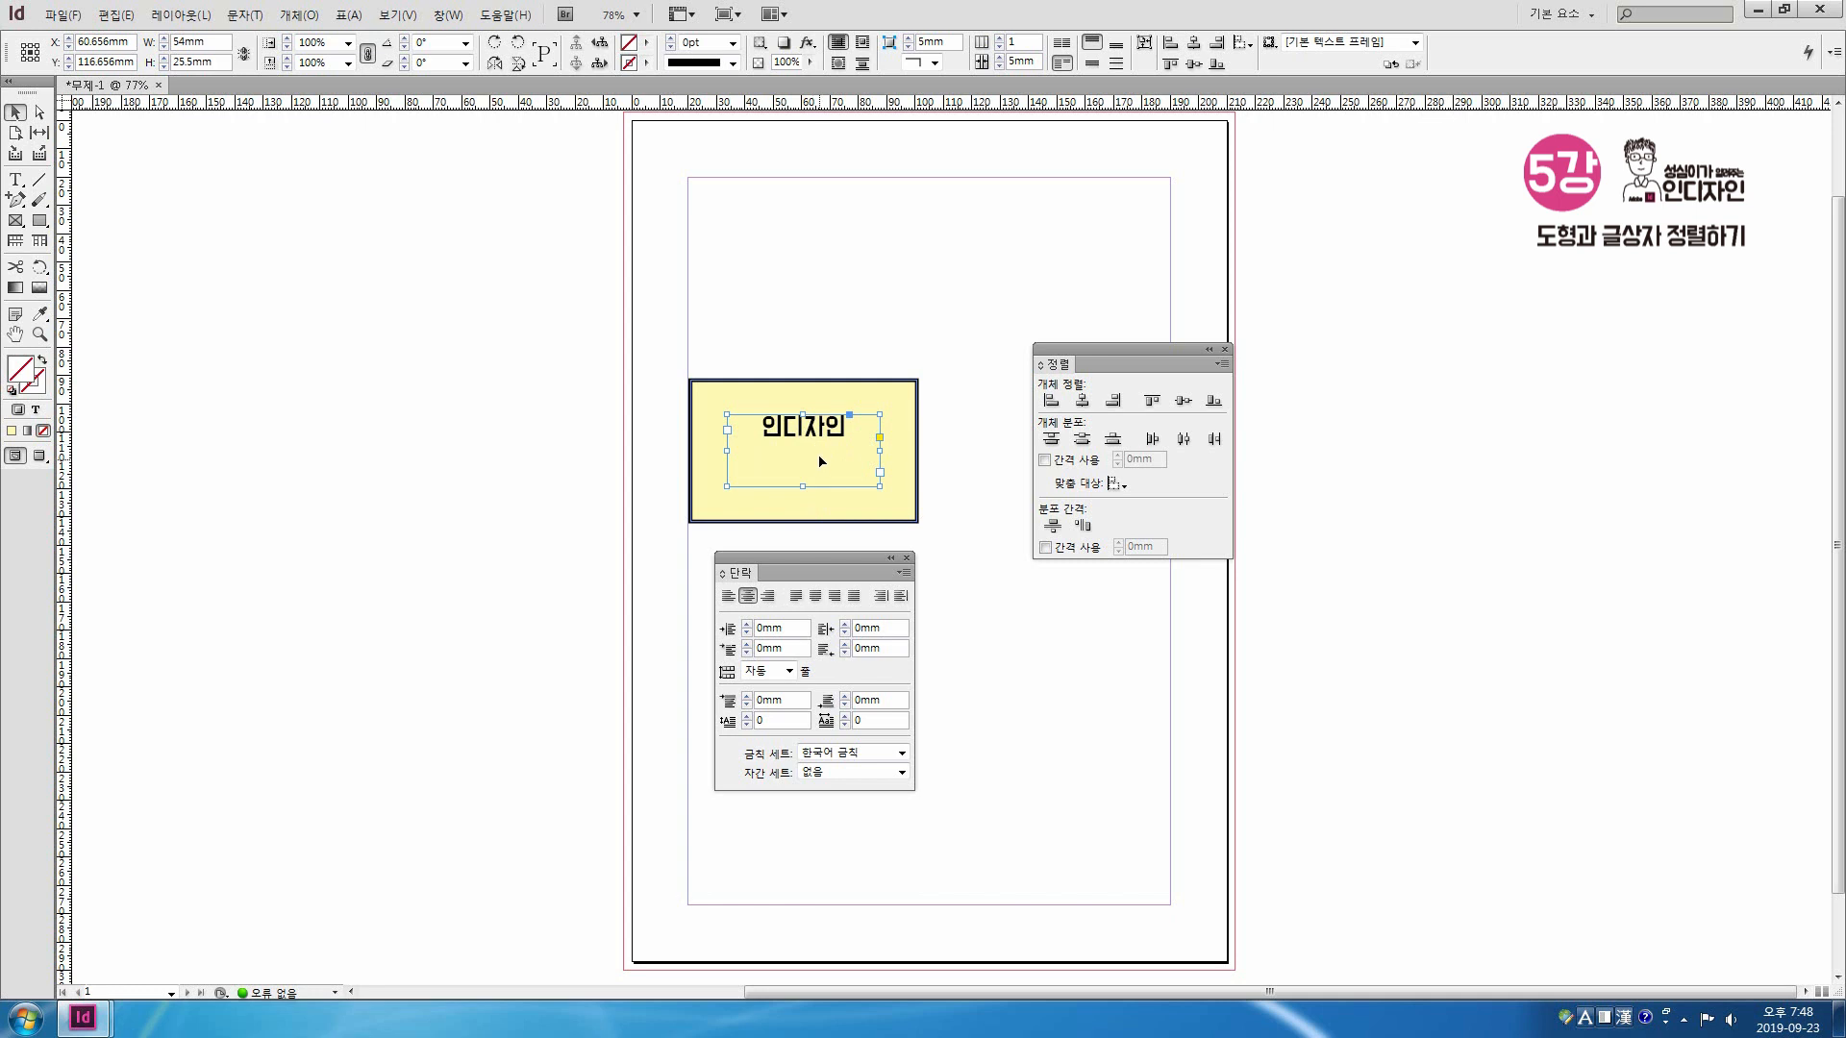
Step: In the text frame options, try 아래쪽 vertical alignment, set it to 가운데, and apply the options
left_click(295, 17)
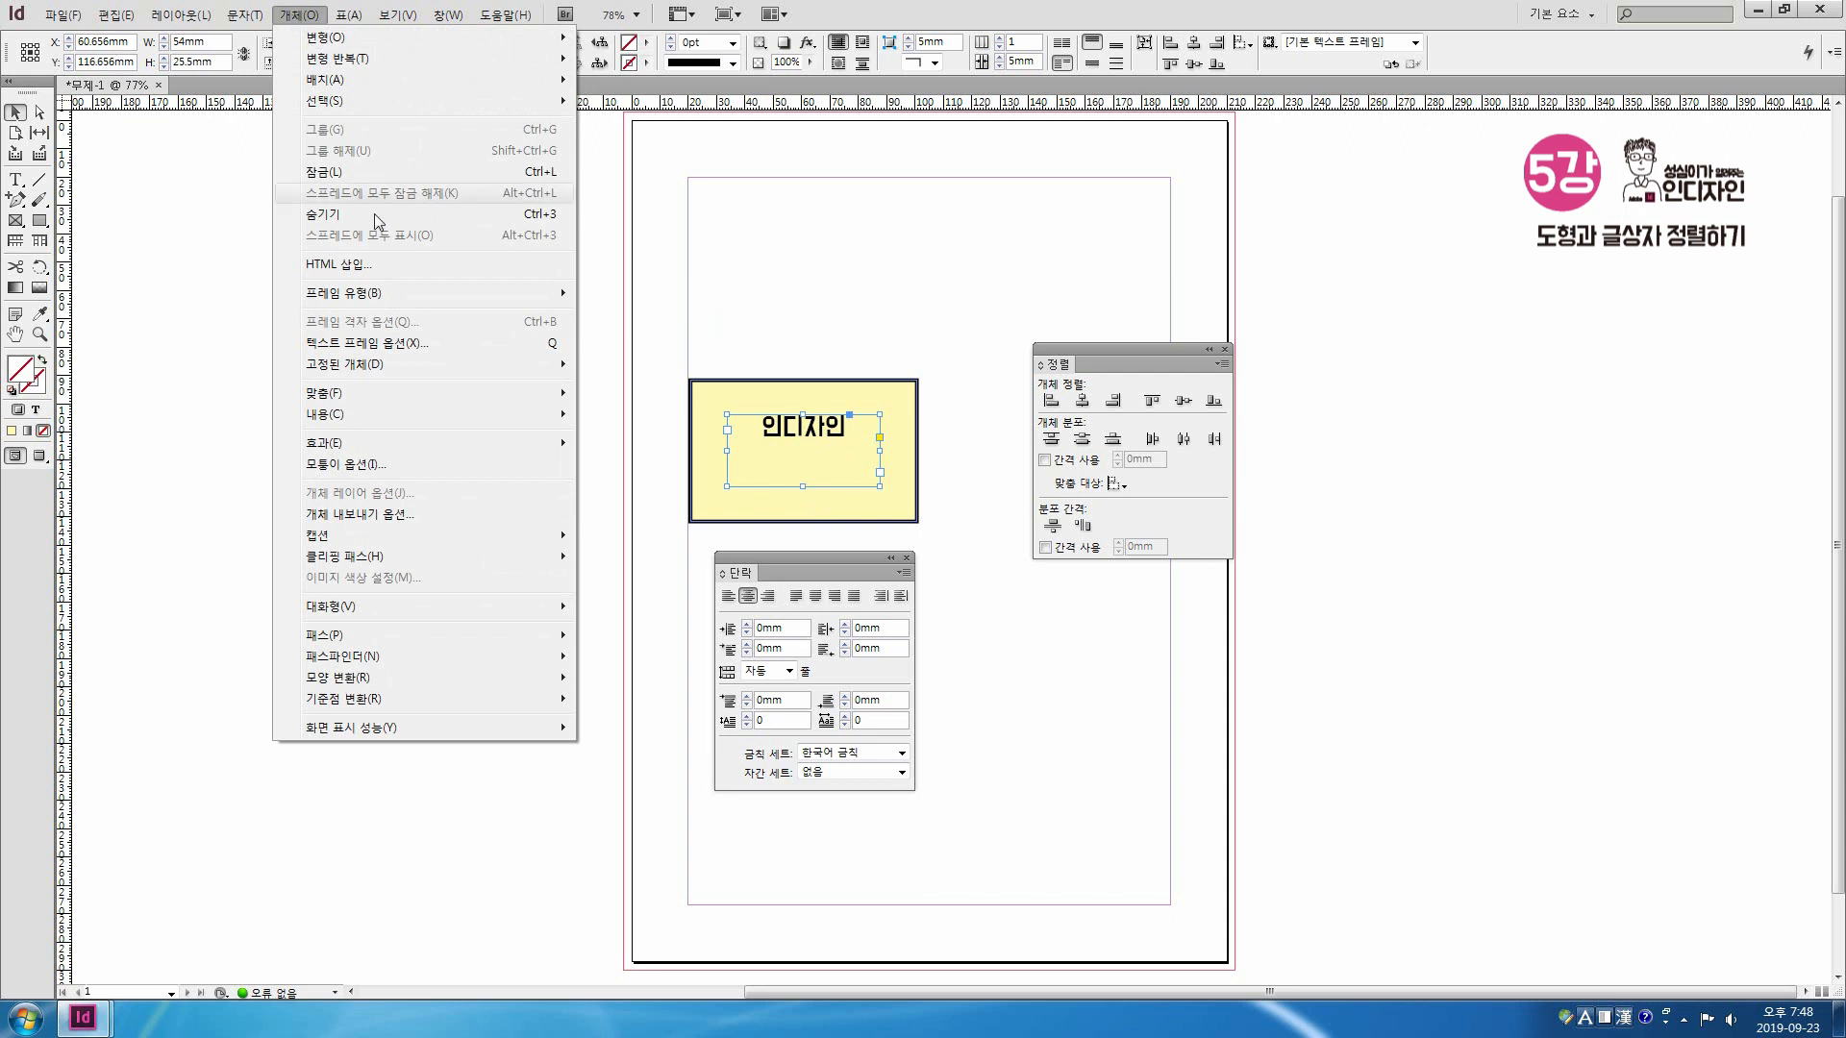
left_click(435, 345)
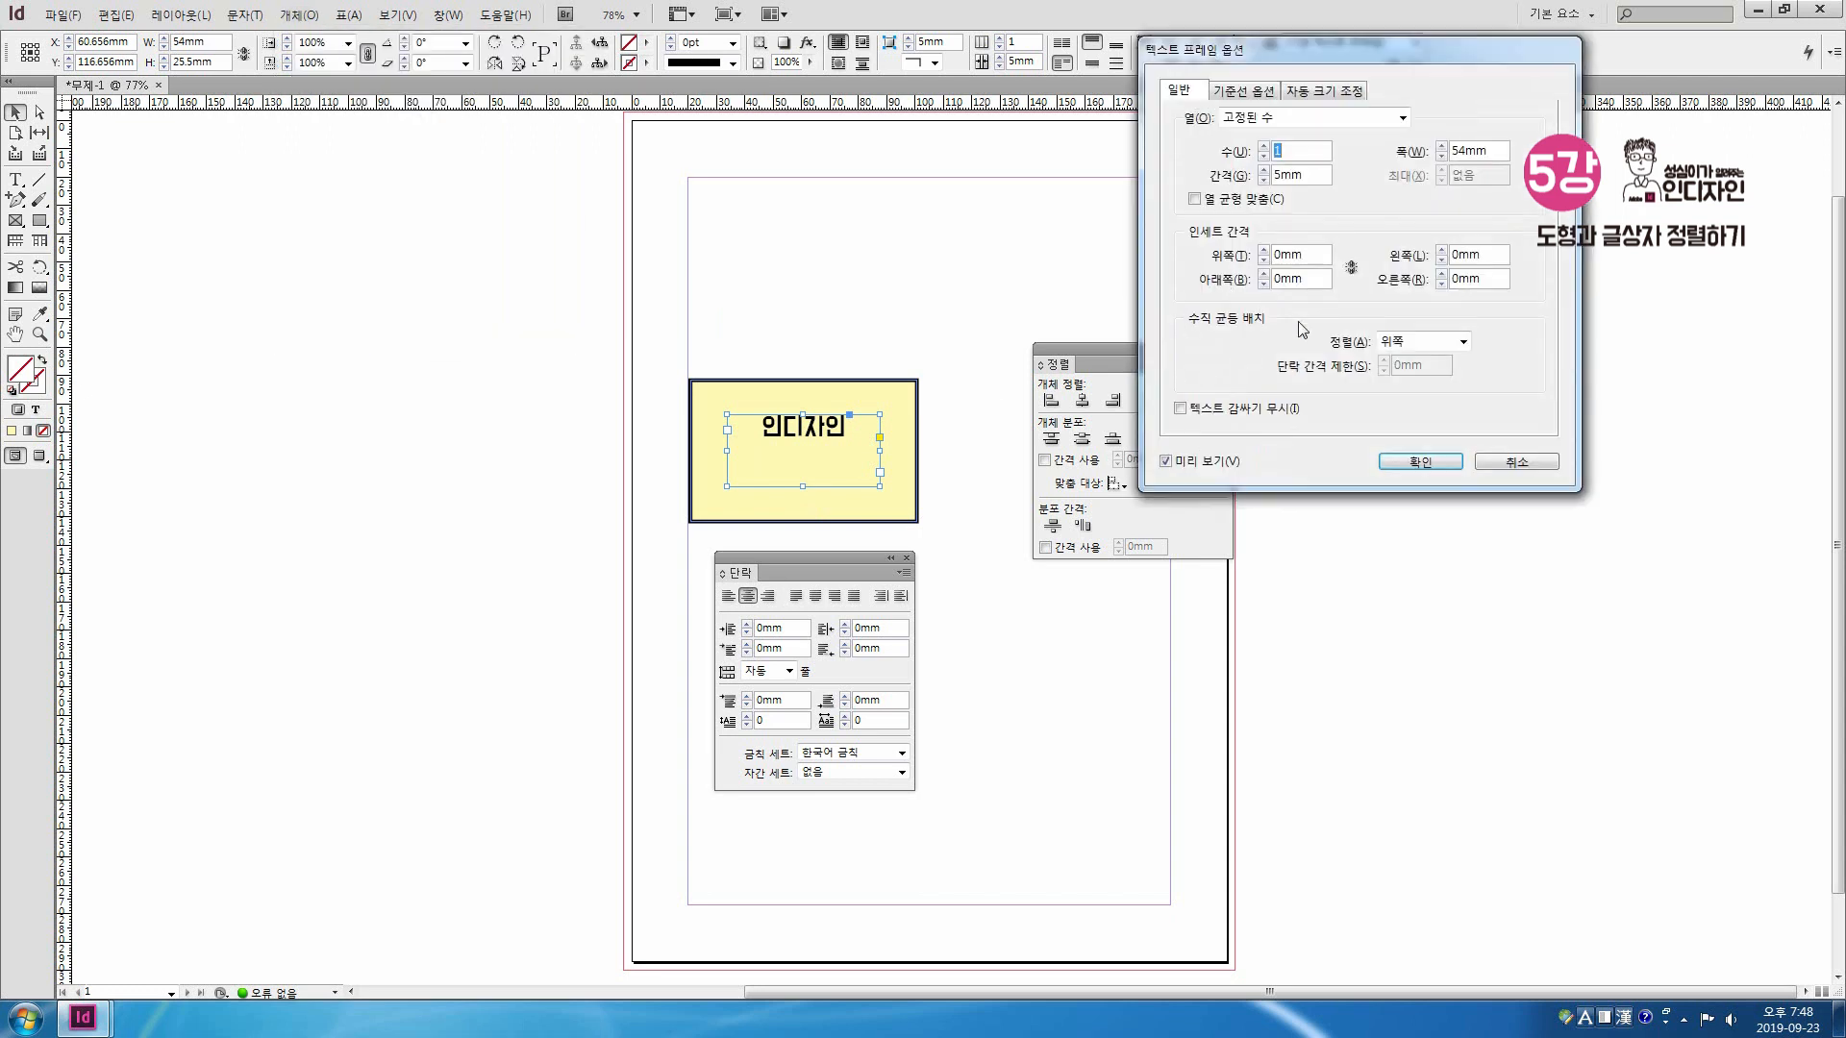
left_click(1401, 350)
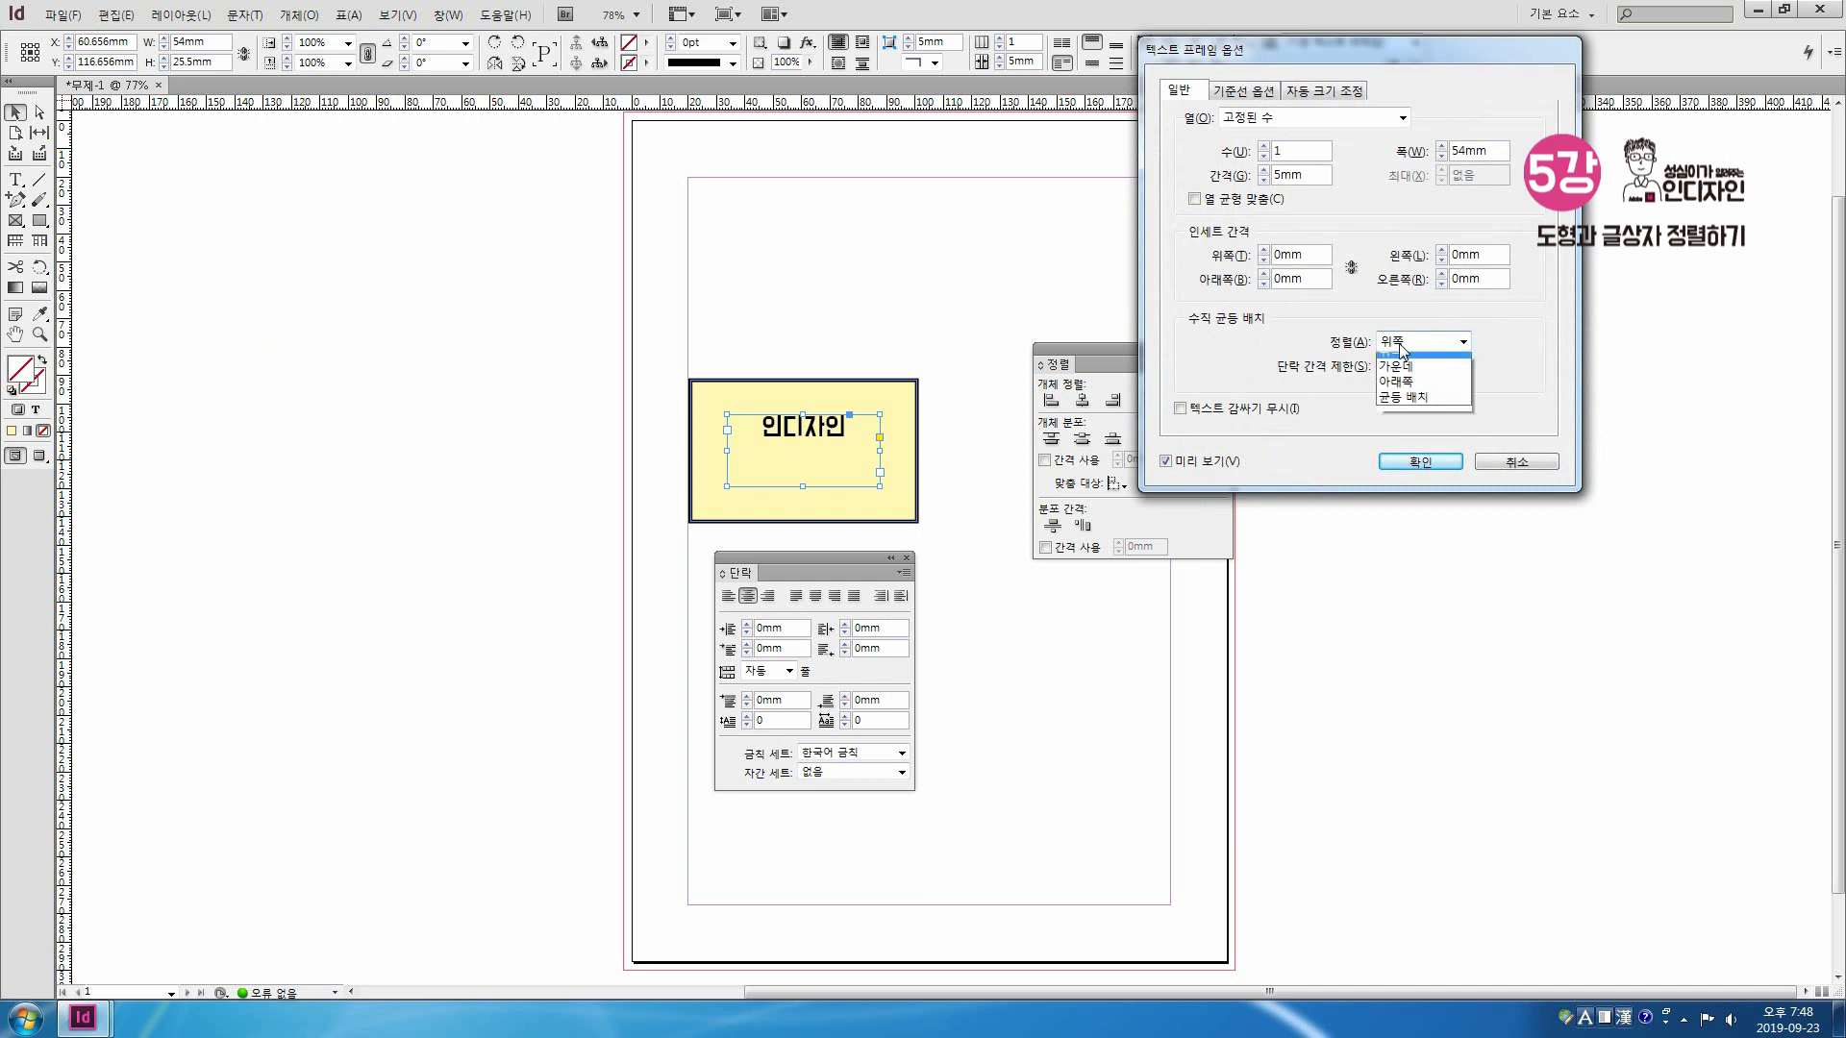
left_click(1402, 377)
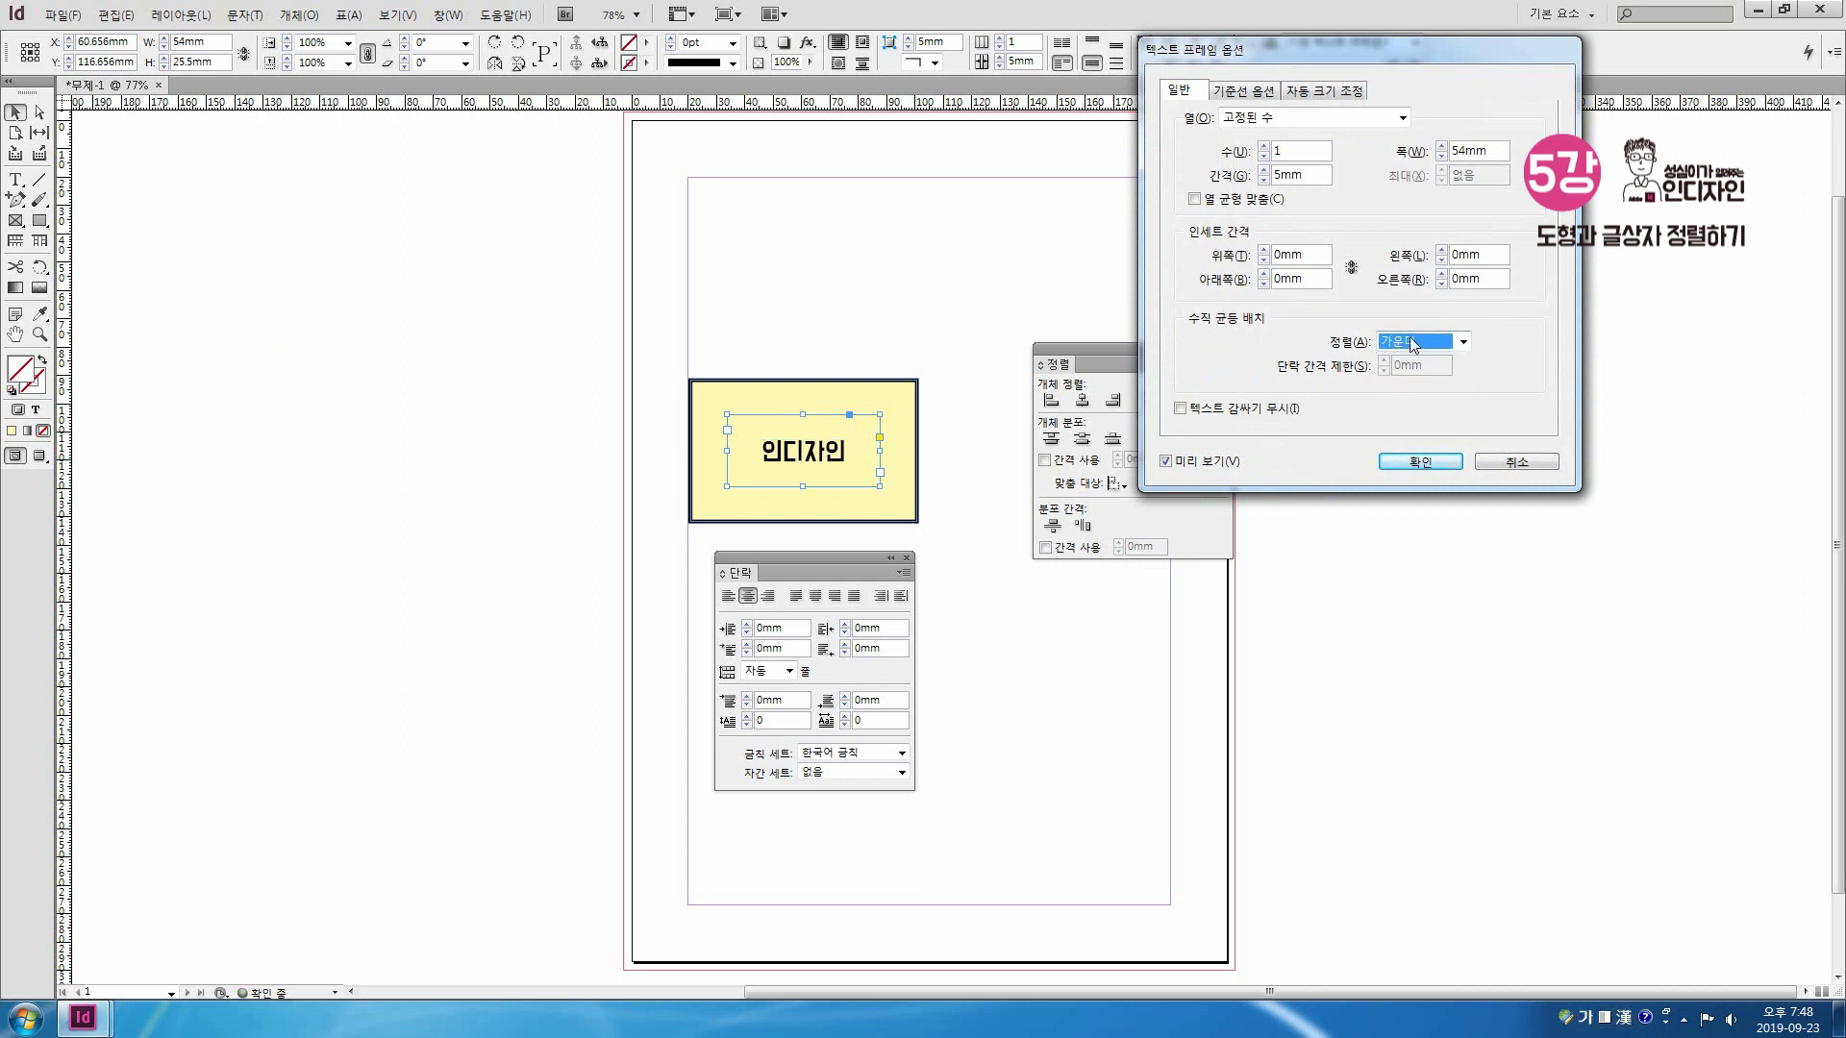
left_click(1411, 349)
left_click(1409, 392)
left_click(1415, 348)
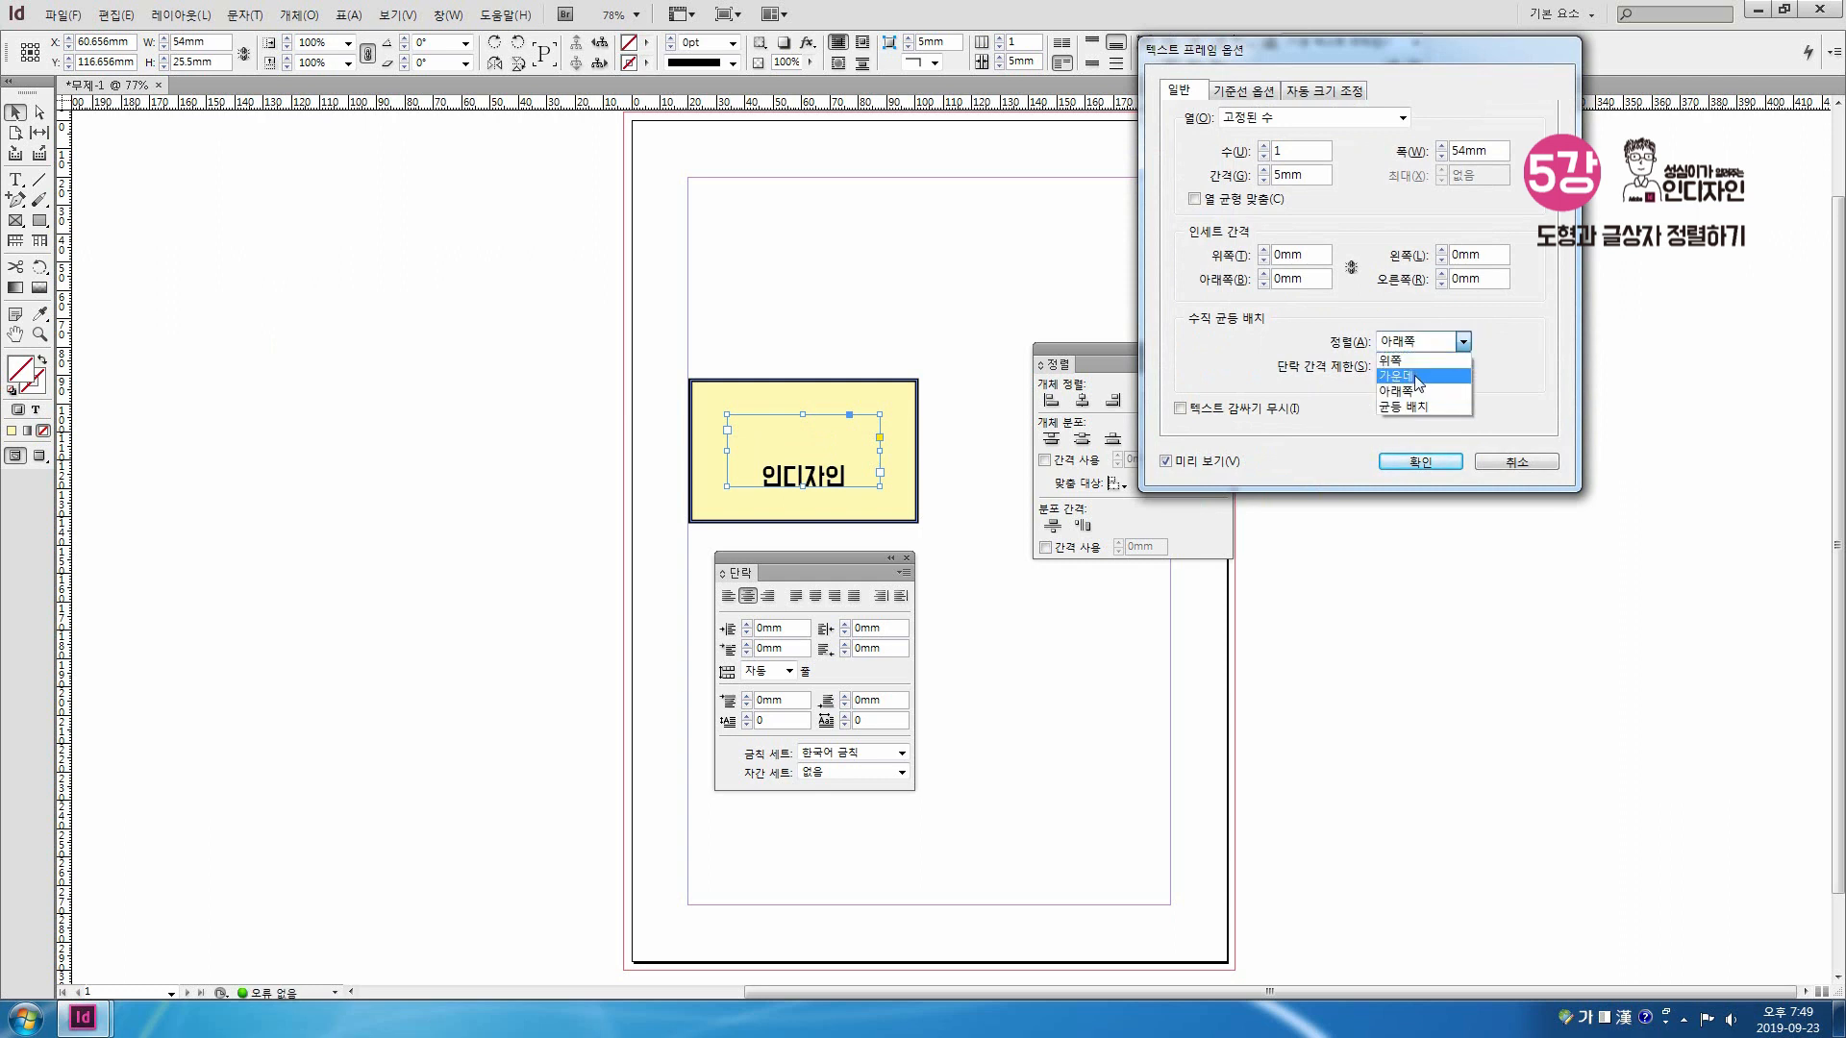
left_click(1417, 377)
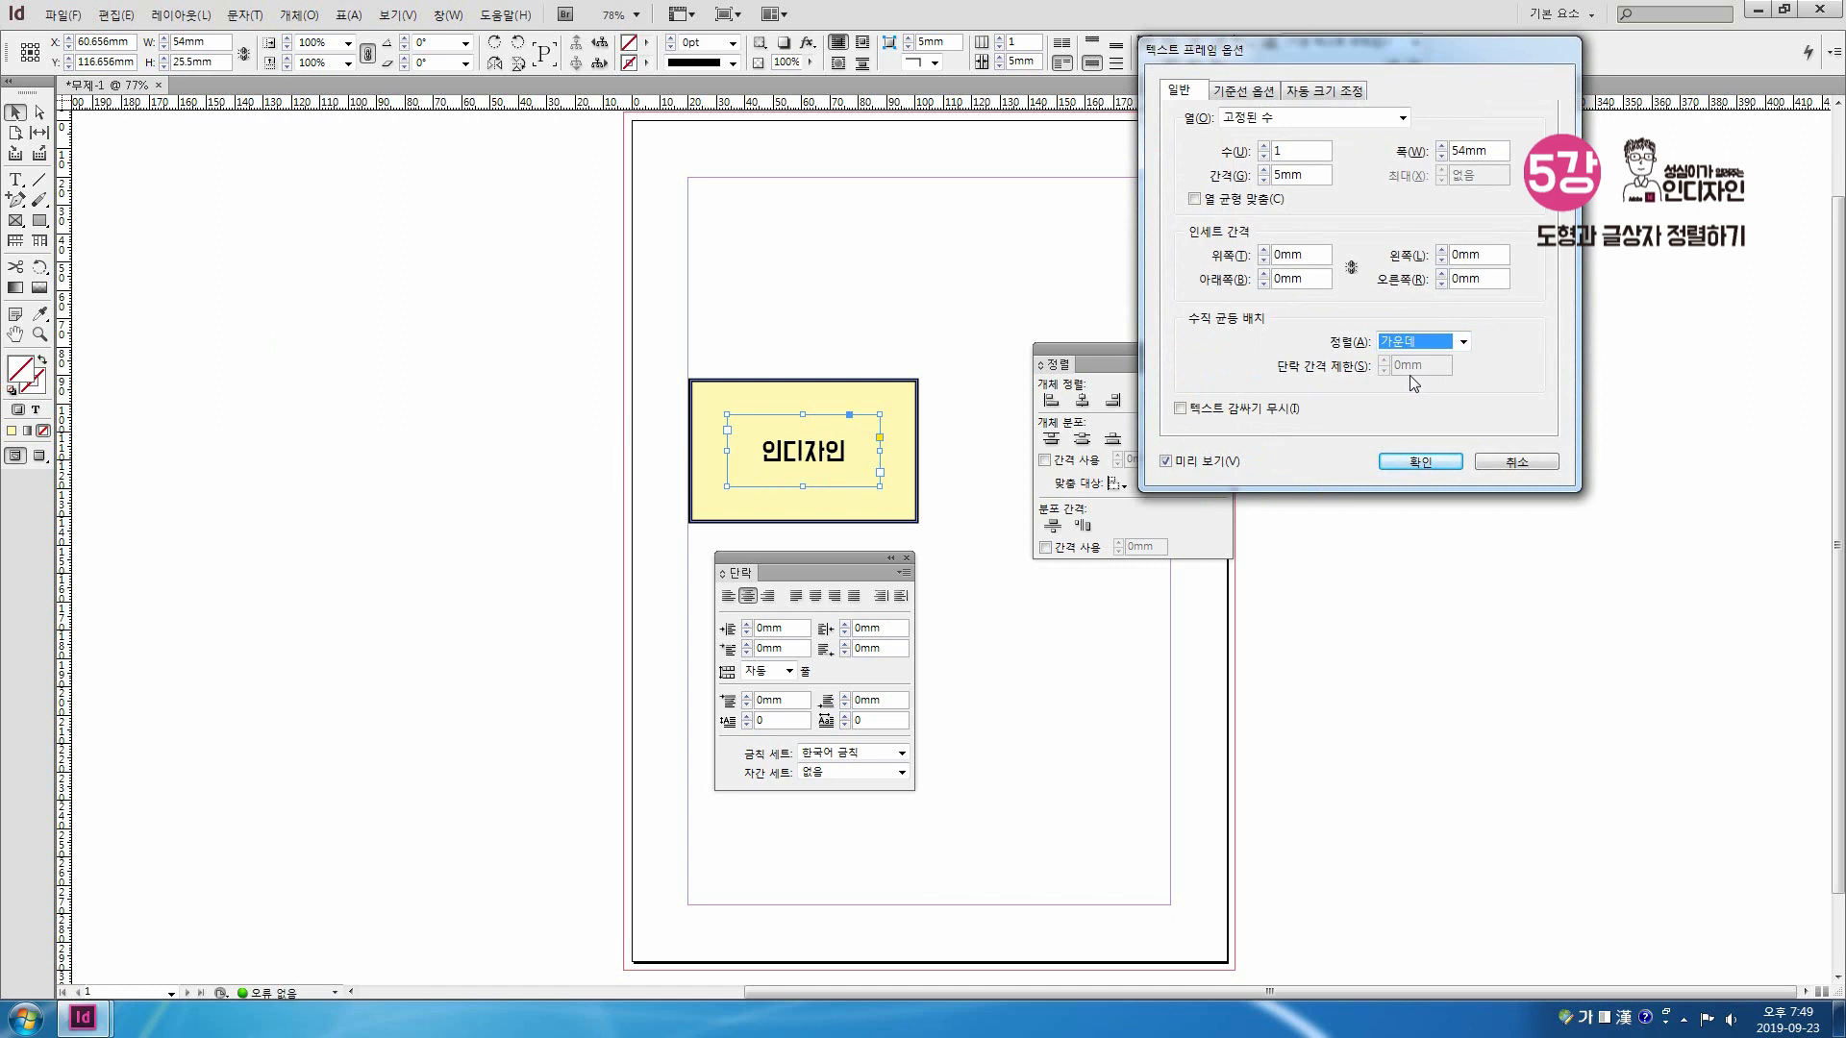
left_click(1420, 461)
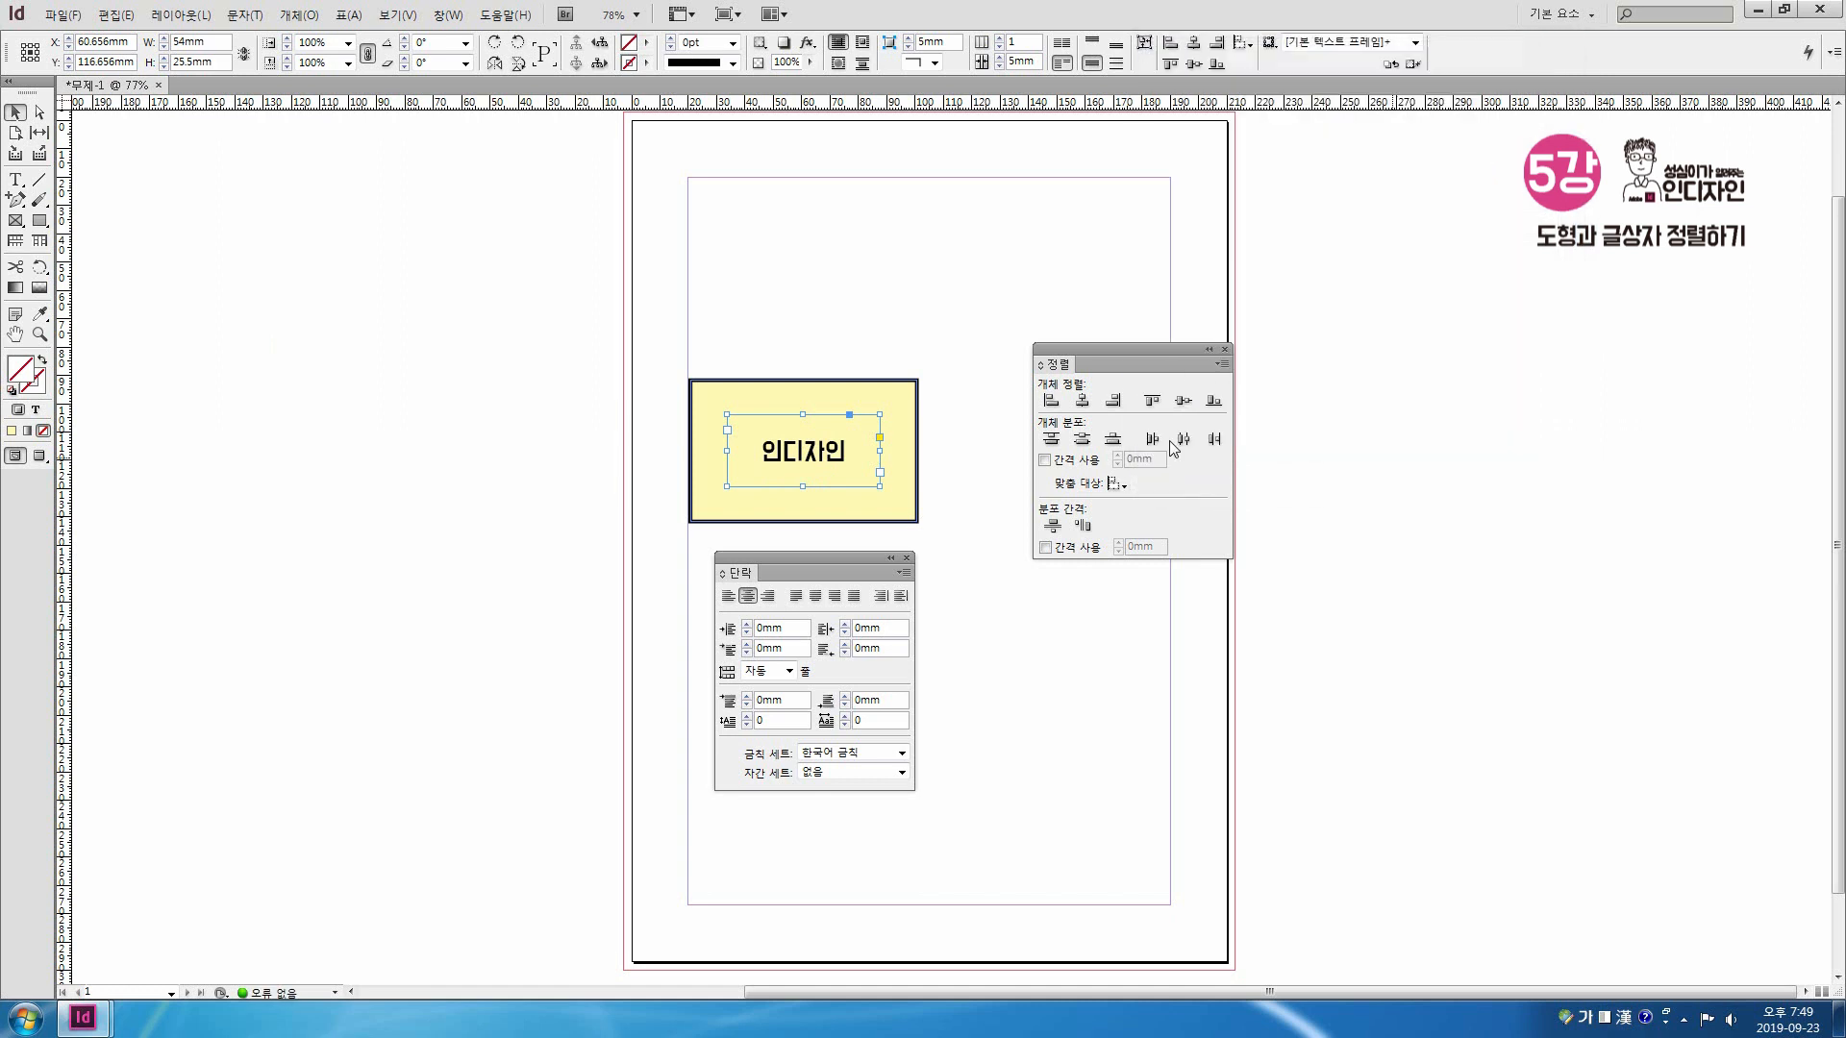
Step: Move the Align panel close beside the yellow rectangle and leave only the text frame selected
left_click(840, 361)
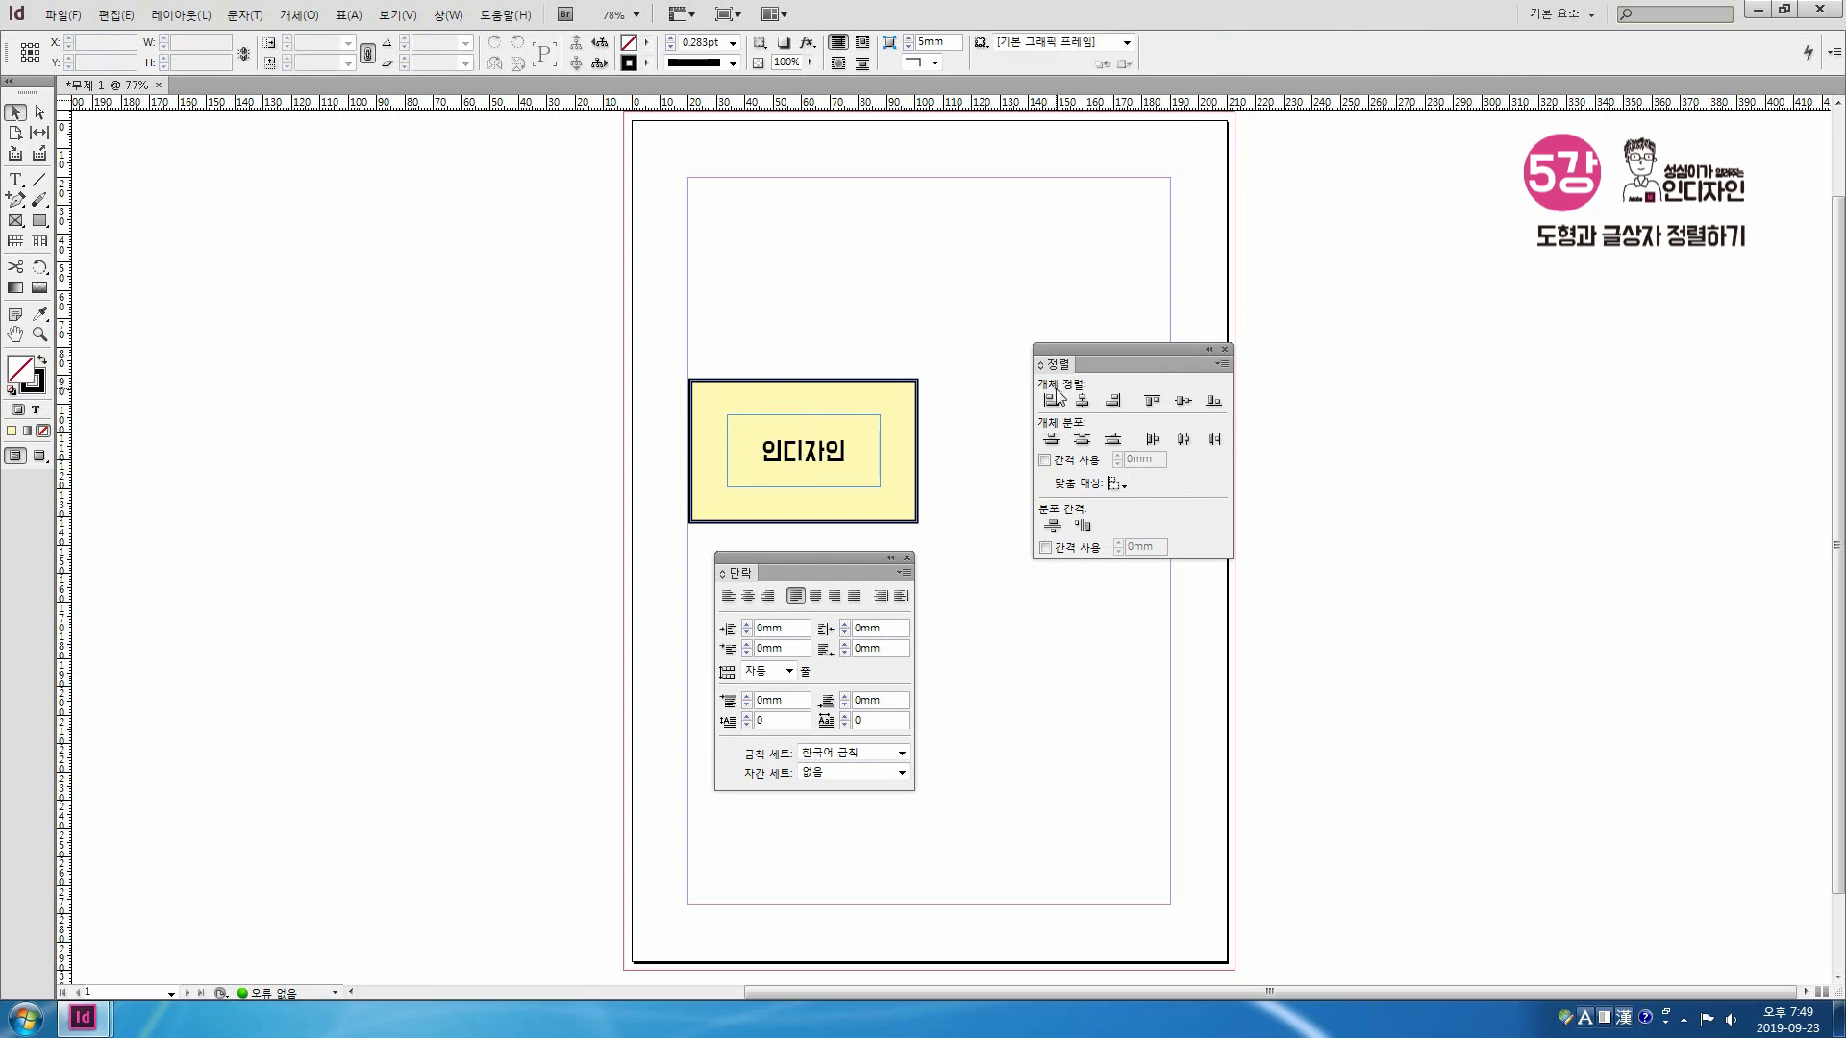
left_click_drag(1072, 360, 988, 329)
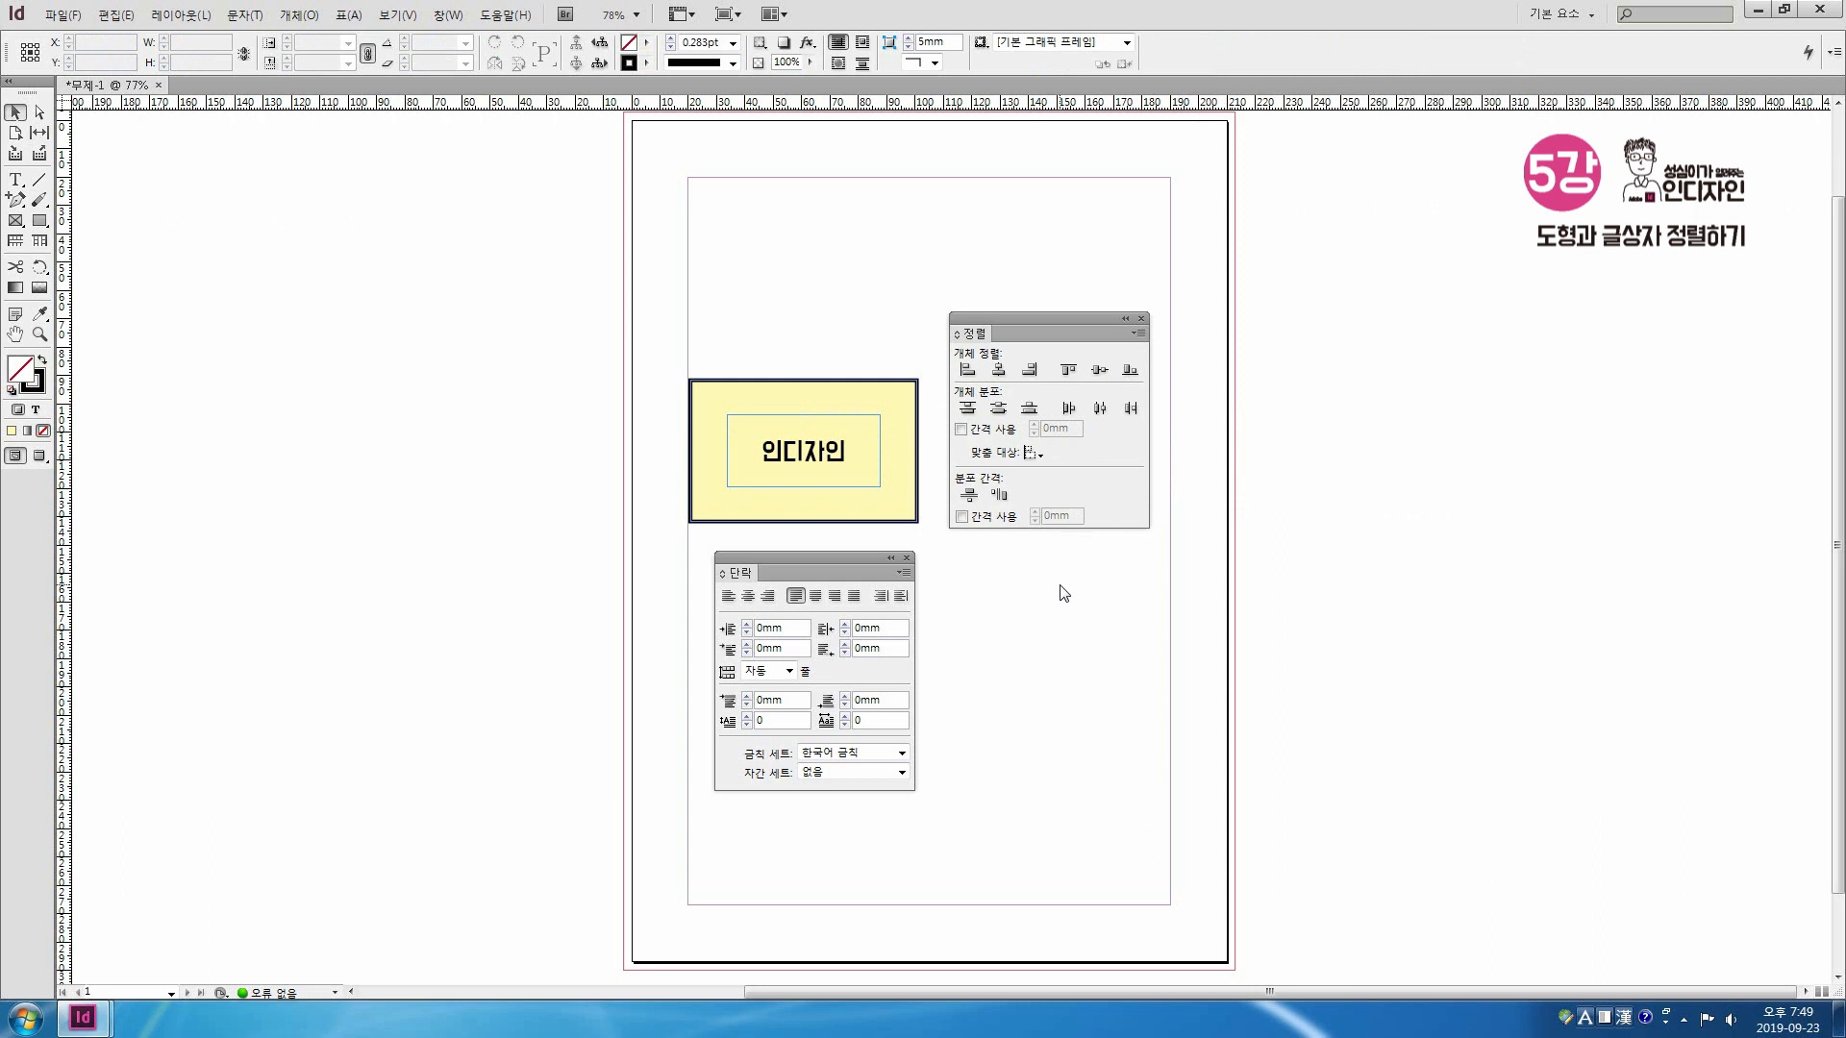
left_click(758, 442)
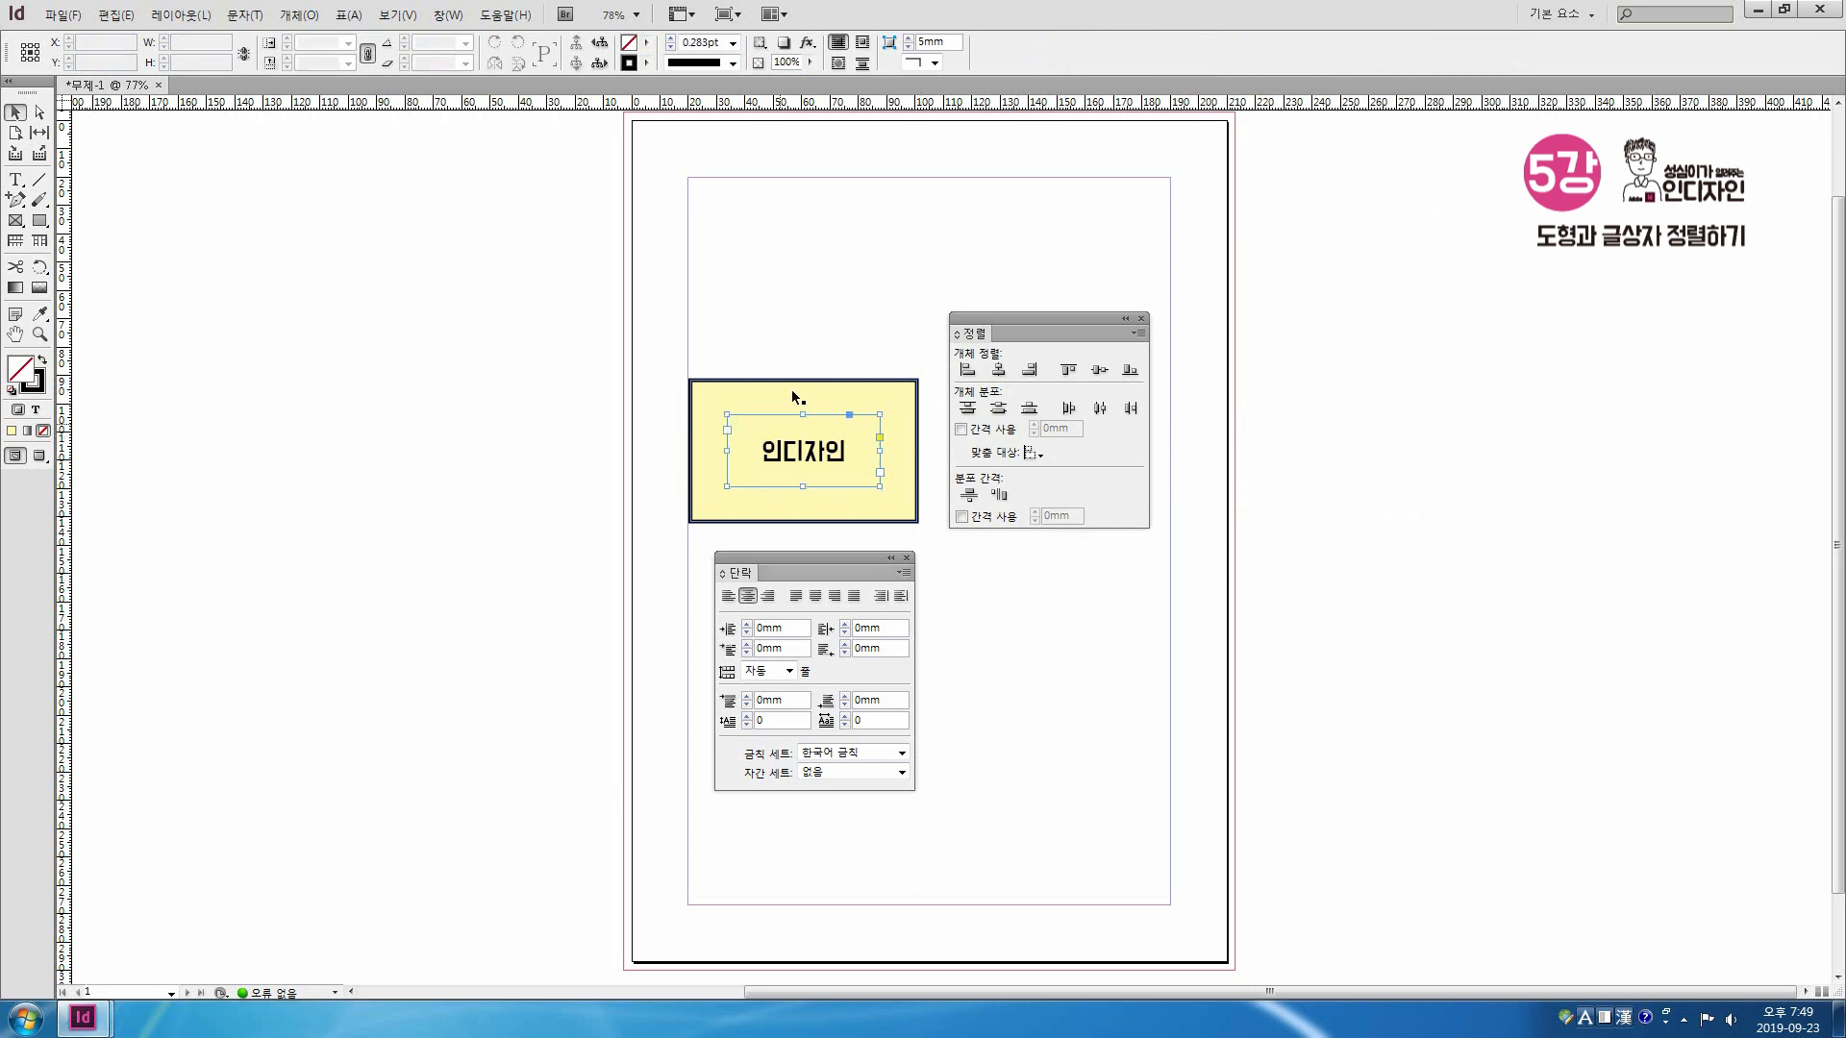
left_click(792, 386)
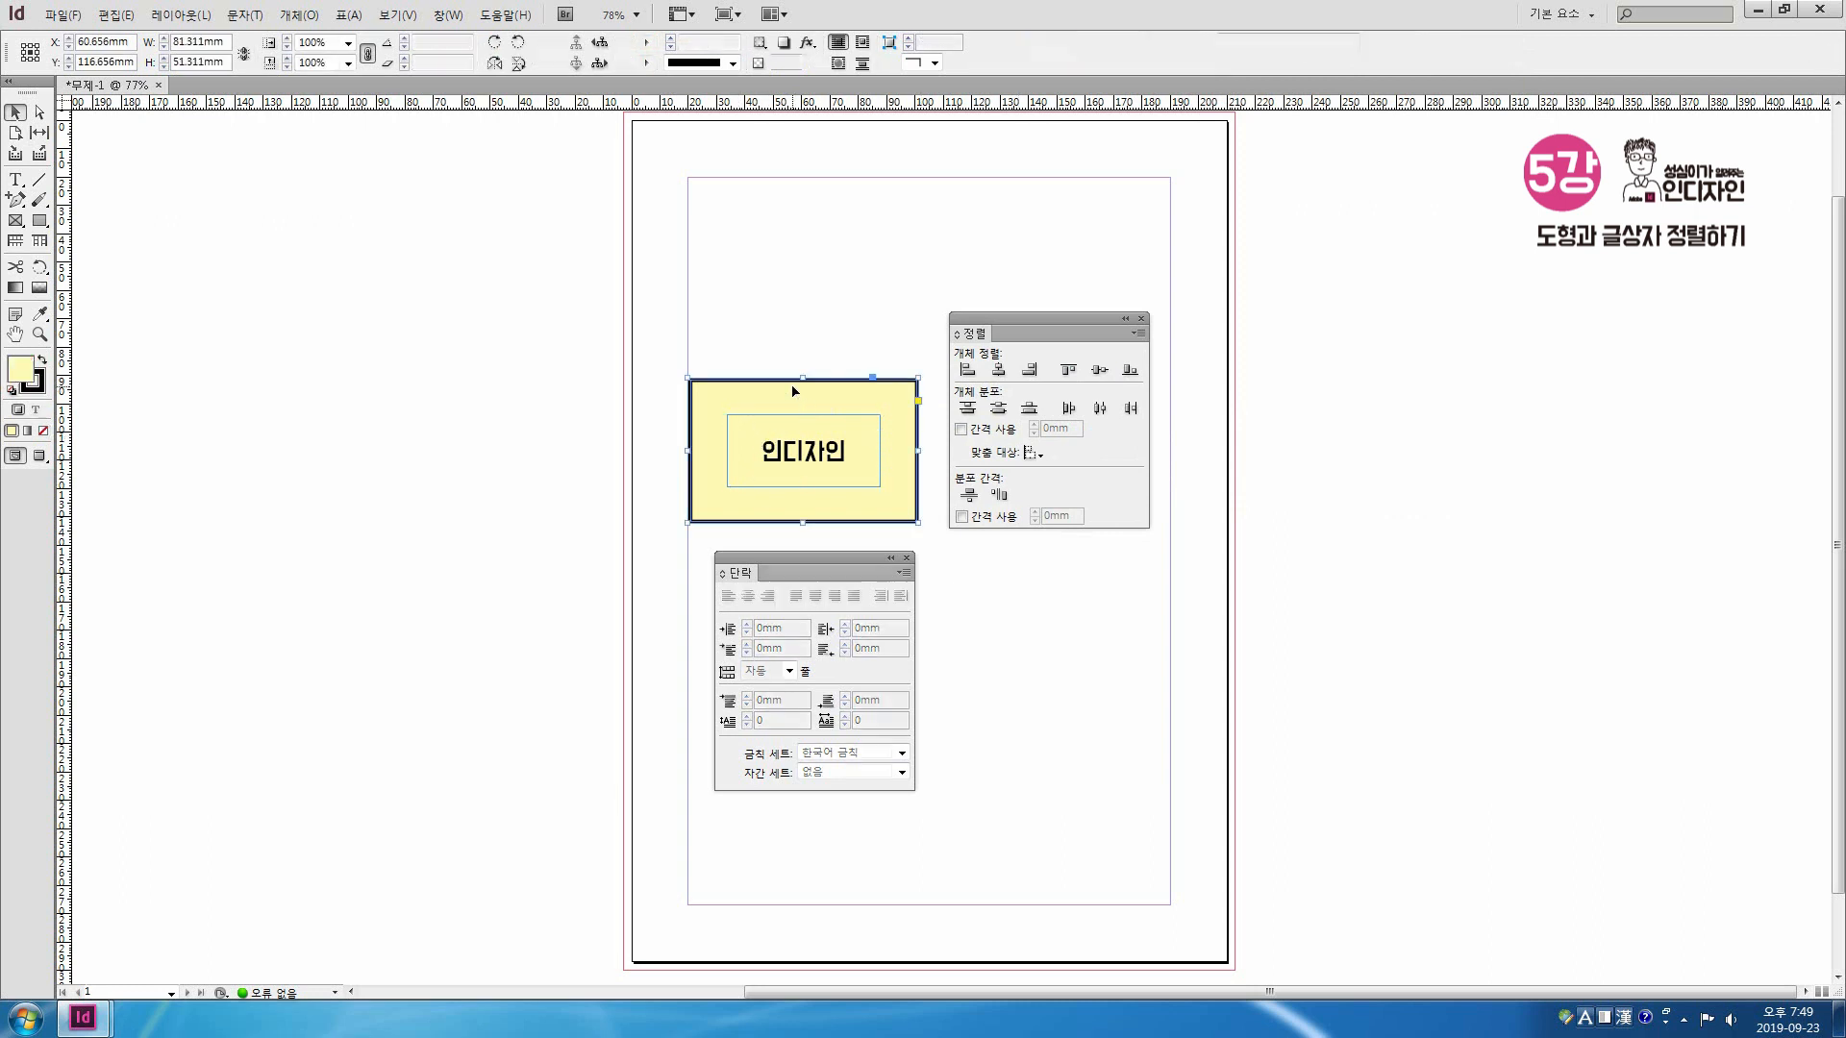
left_click(818, 448)
mouse_move(977, 342)
left_mouse_down()
mouse_move(1024, 338)
mouse_move(972, 352)
left_mouse_up()
left_click_drag(834, 565, 834, 563)
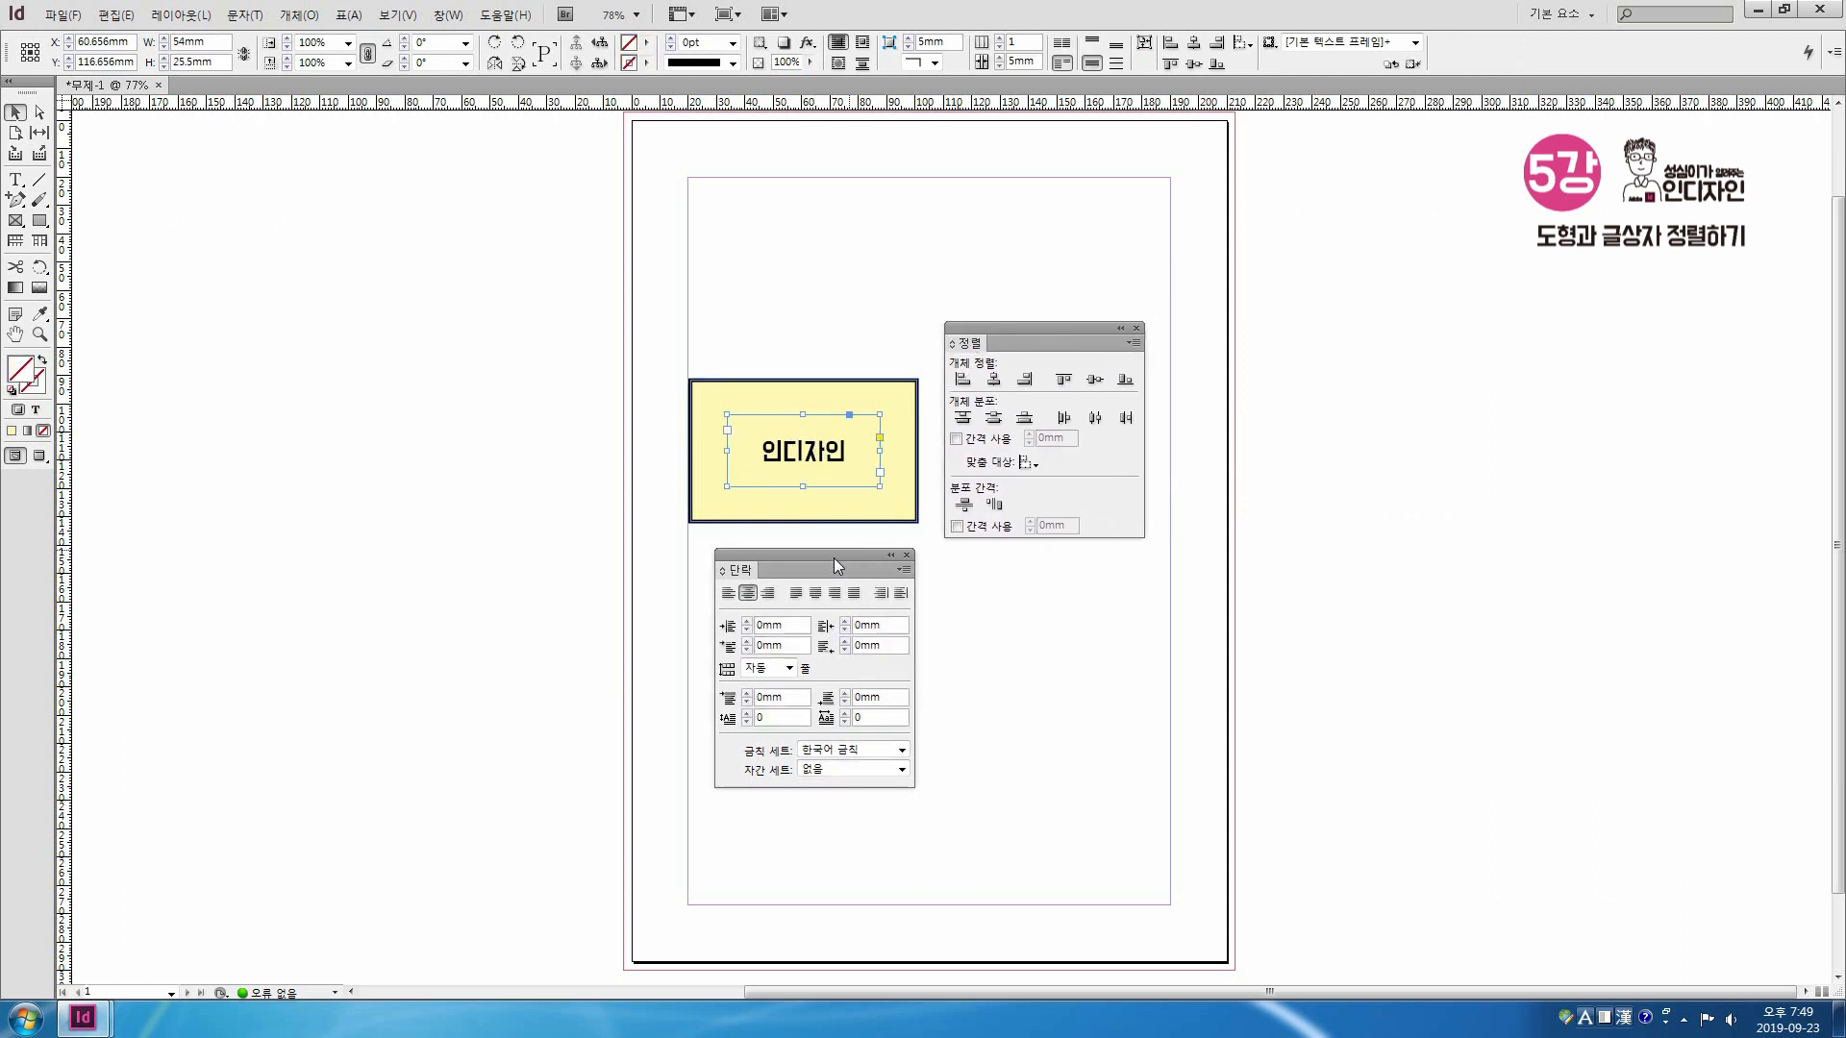
Step: Try left paragraph alignment, return the text to centre, and reapply 가운데 vertical alignment in the text frame options
left_click(728, 595)
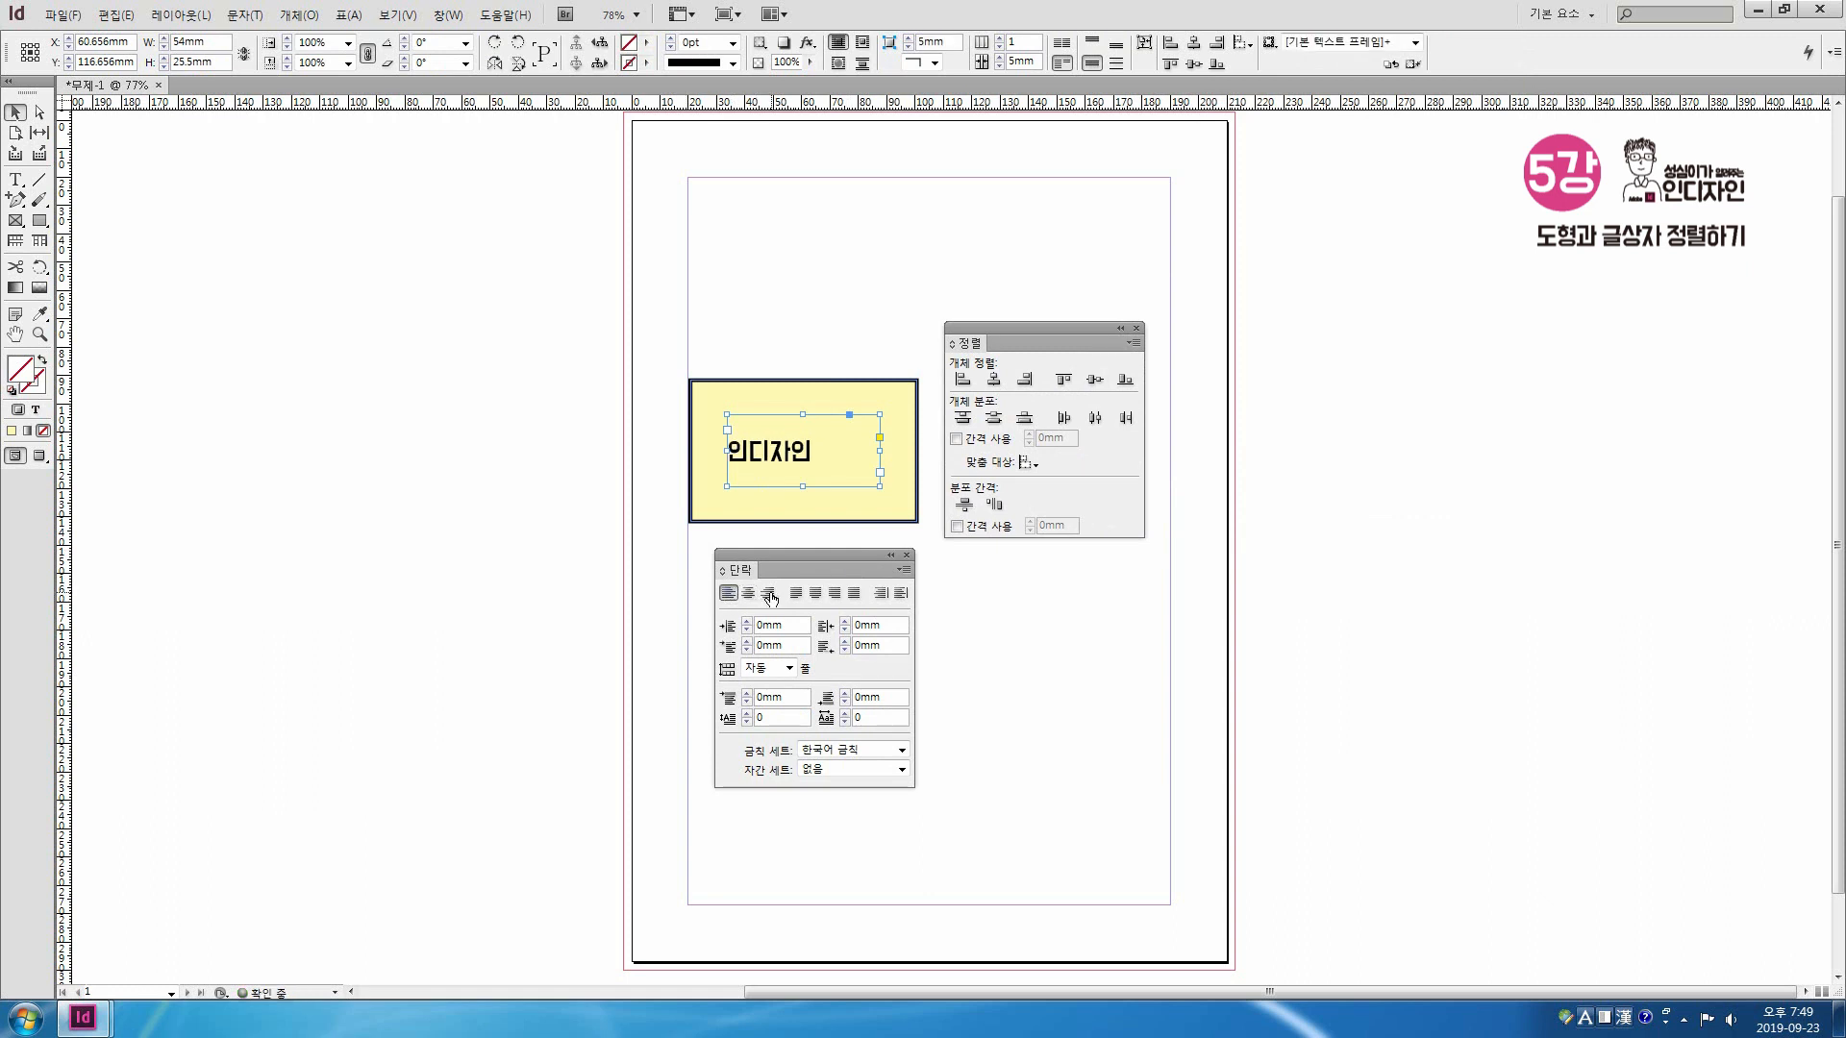
left_click(749, 595)
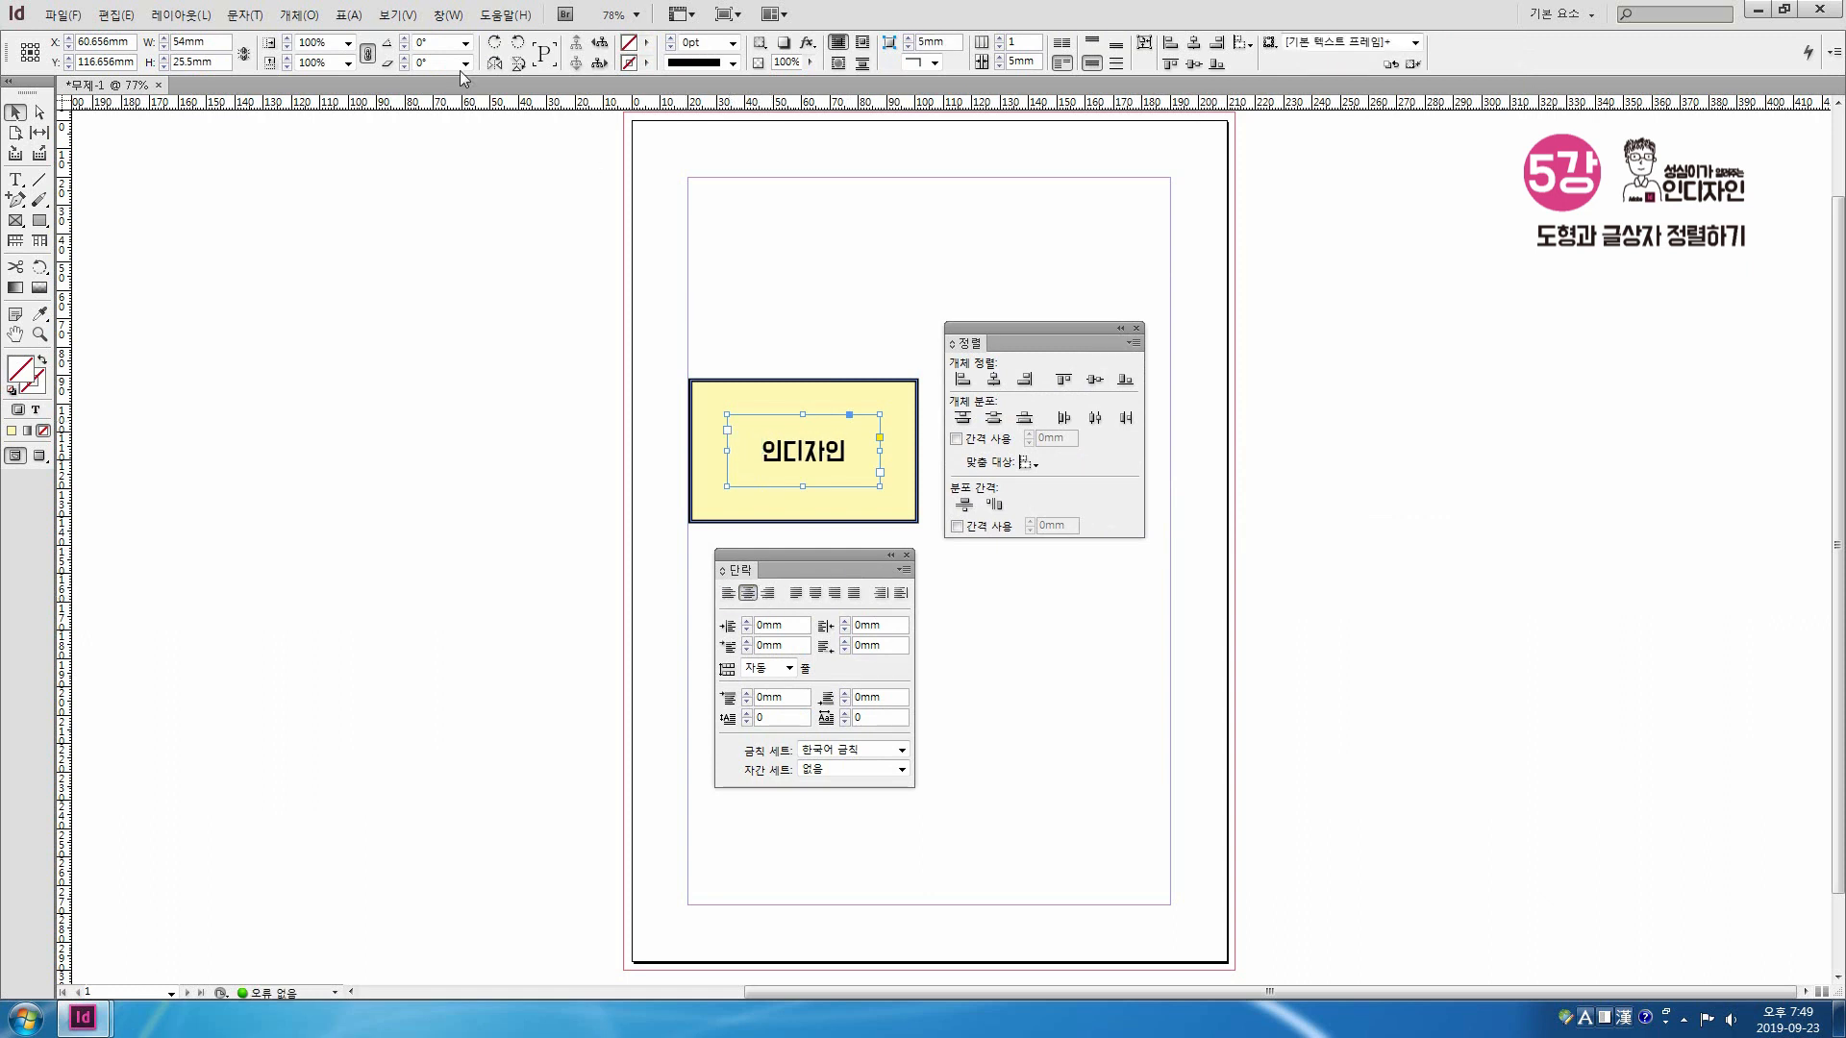
left_click(299, 15)
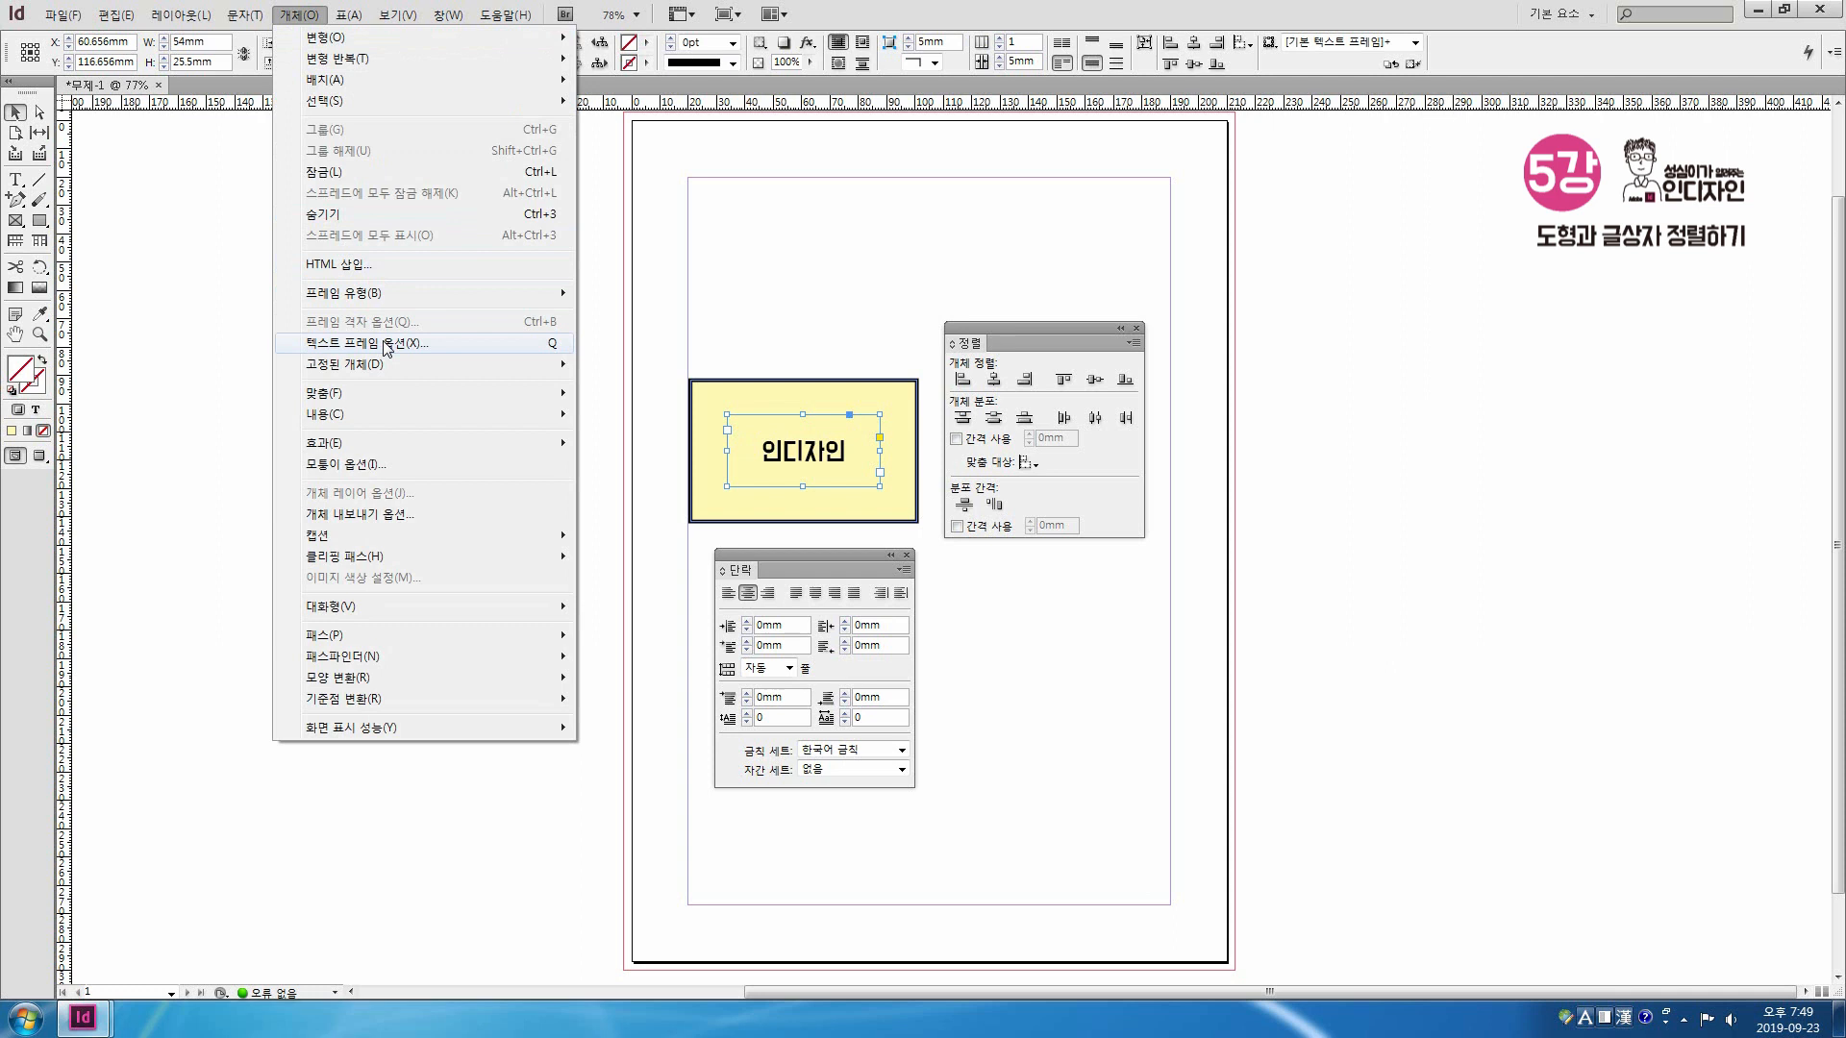
left_click(386, 344)
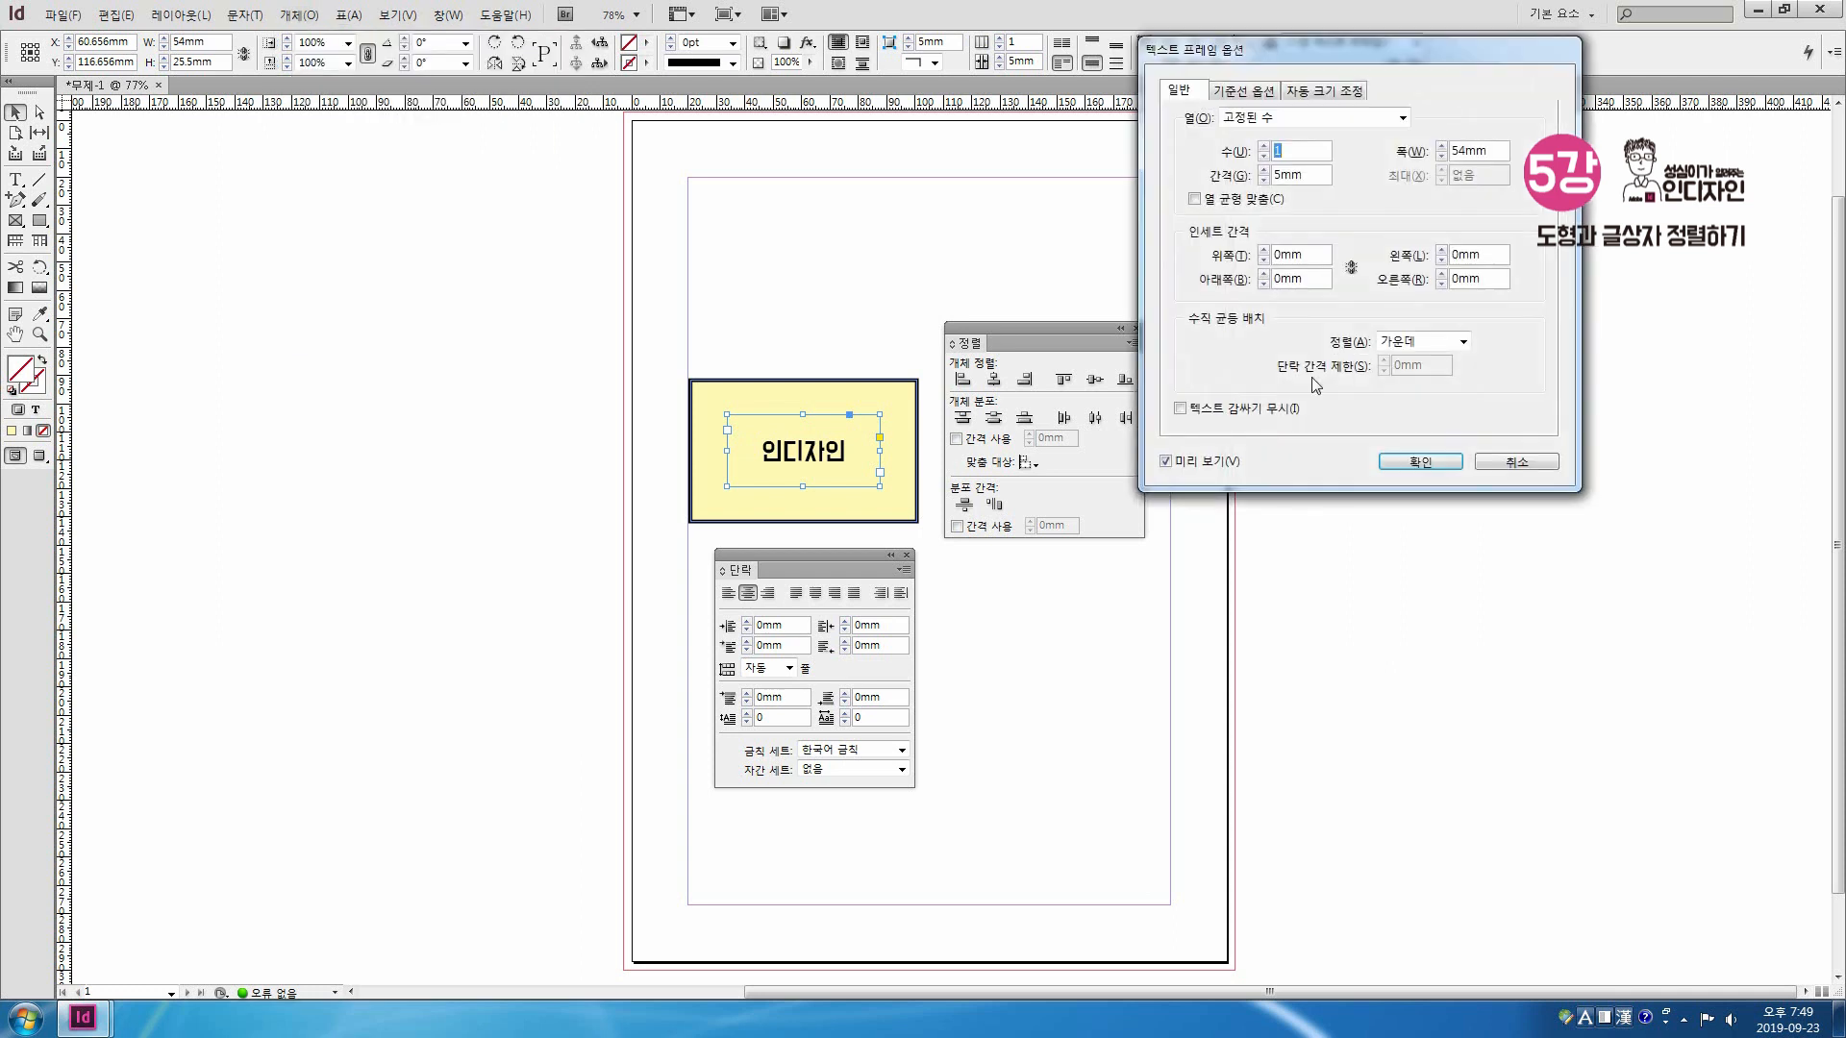
left_click(1387, 344)
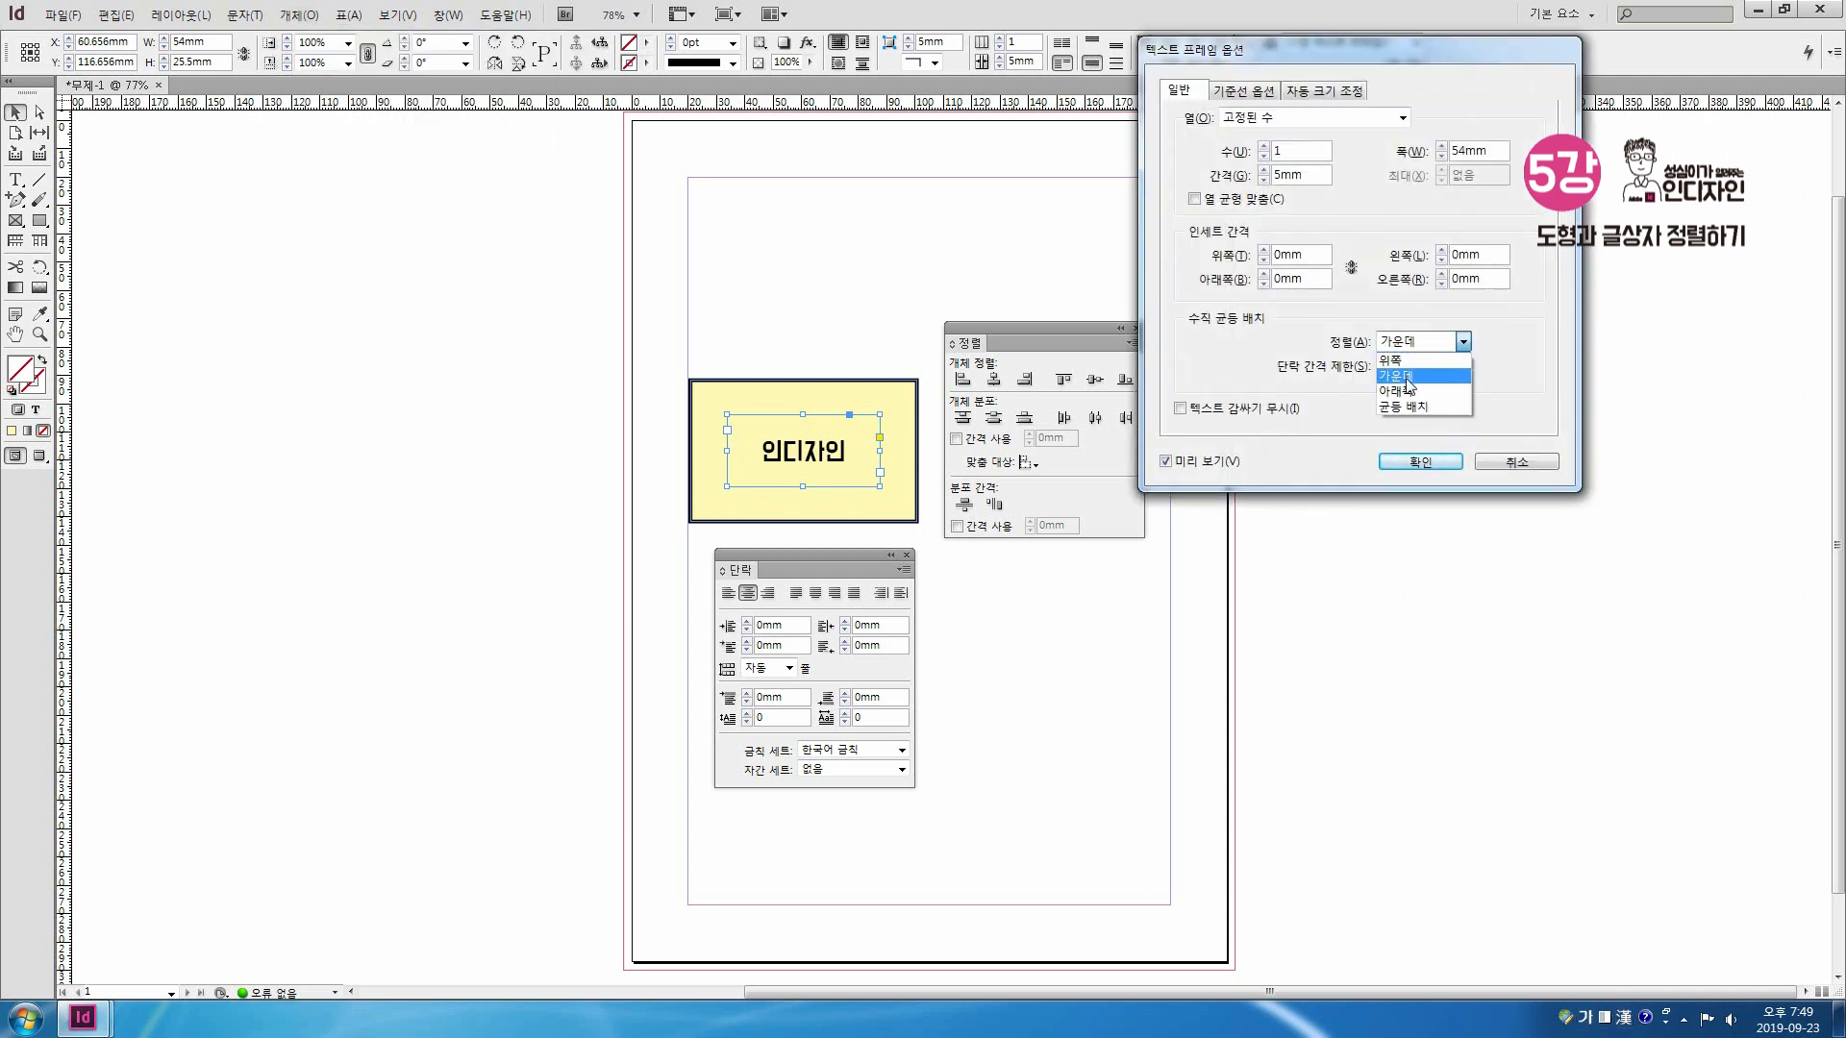
left_click(1407, 379)
left_click(1414, 463)
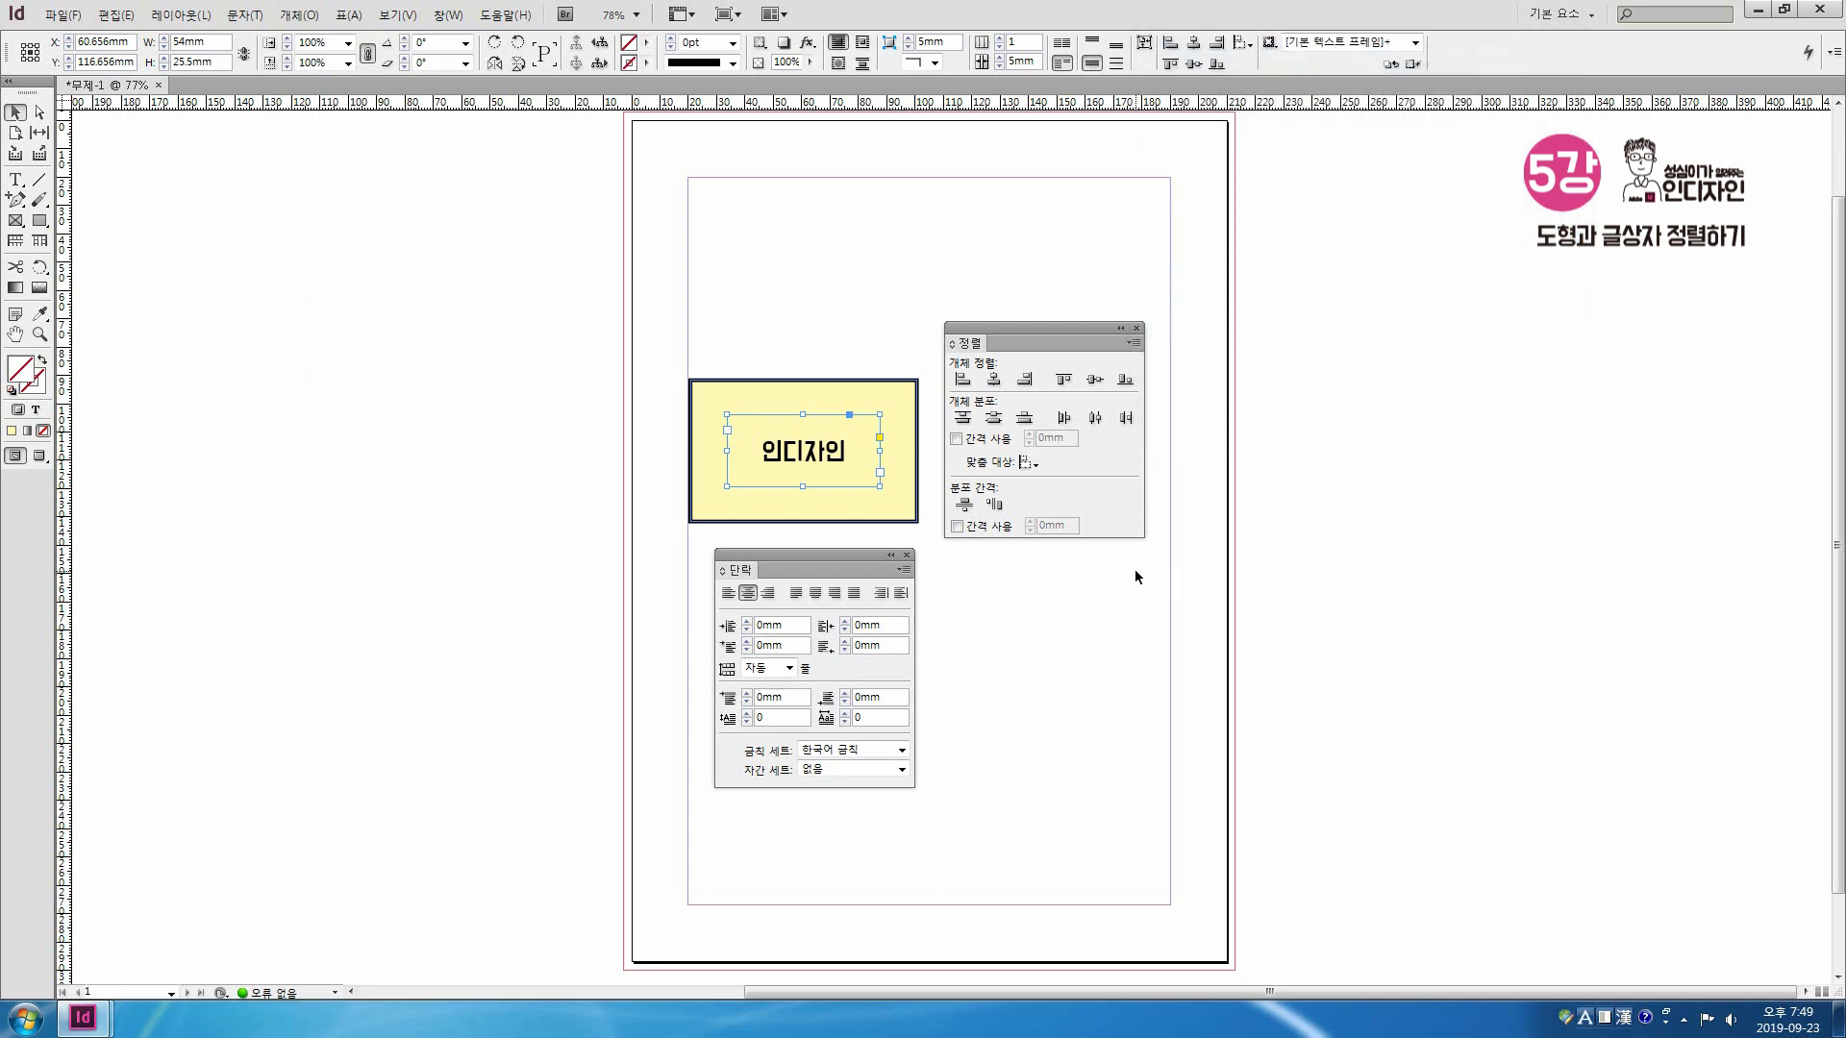
Step: Close the Align and Paragraph panels and deselect everything on the page
left_click(1137, 329)
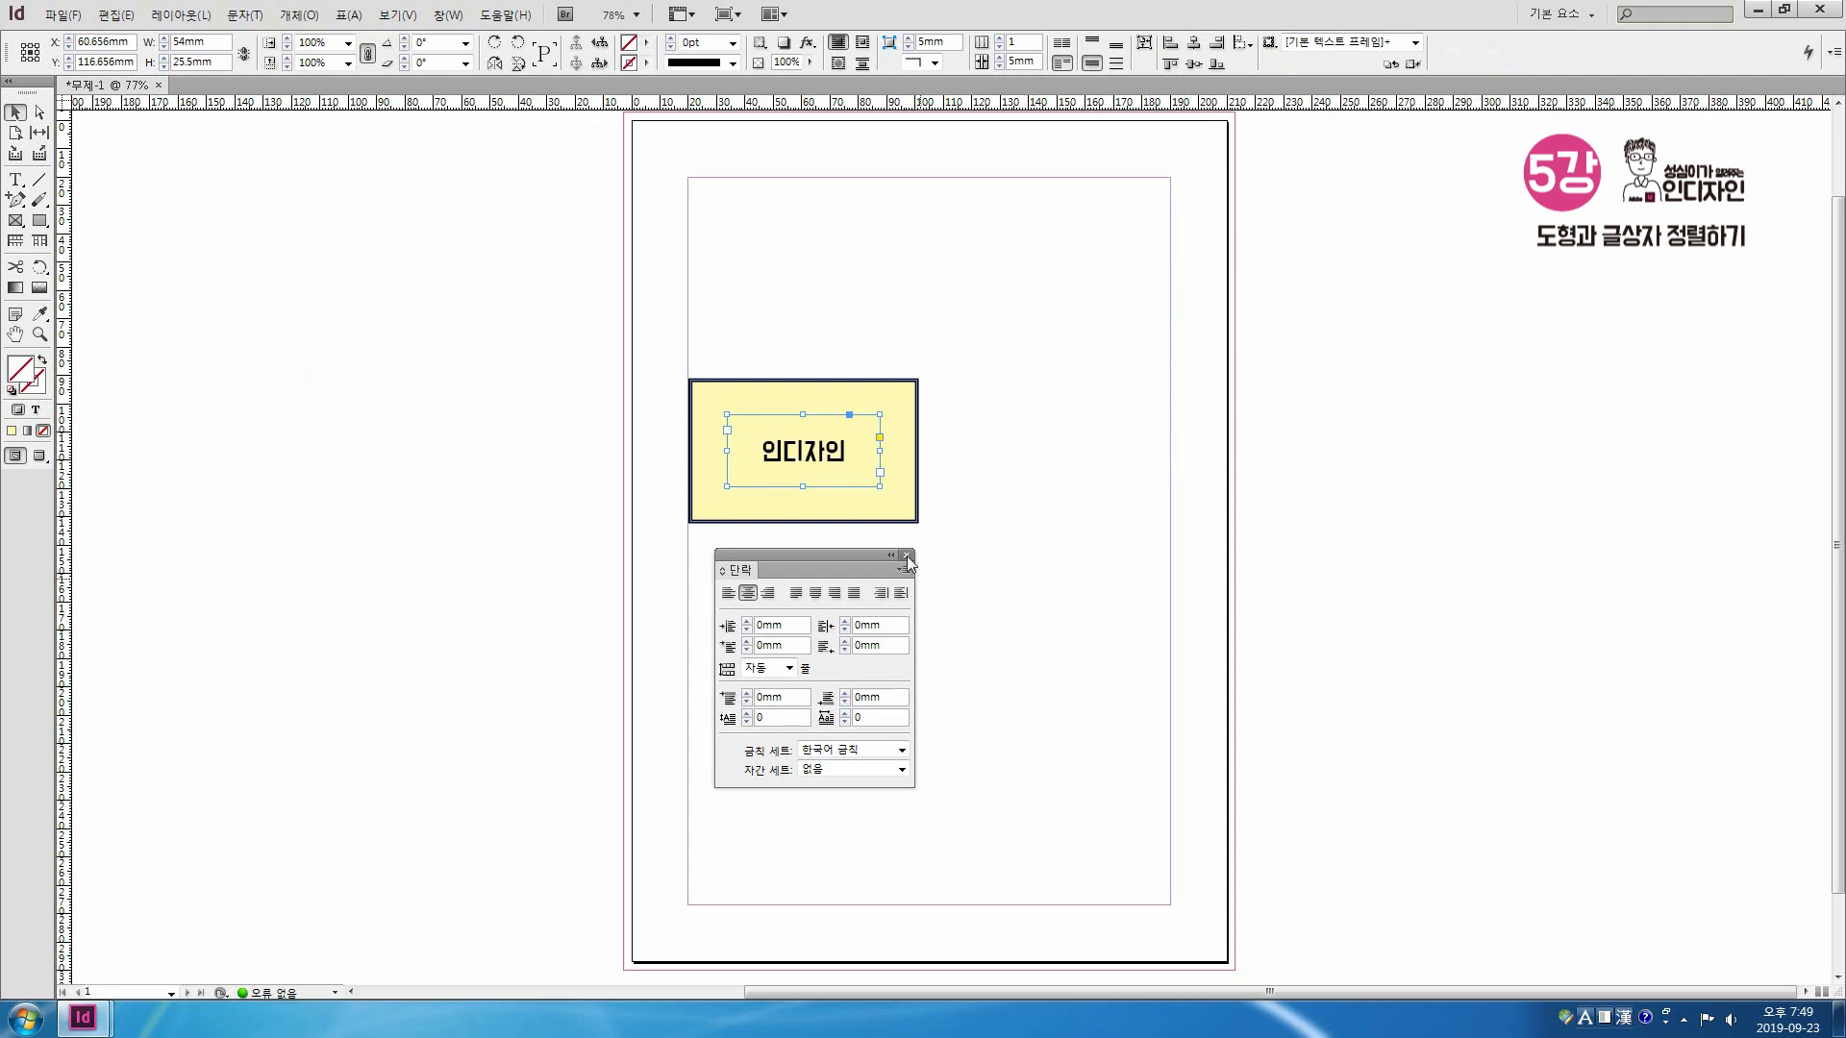
left_click(906, 555)
left_click(1081, 678)
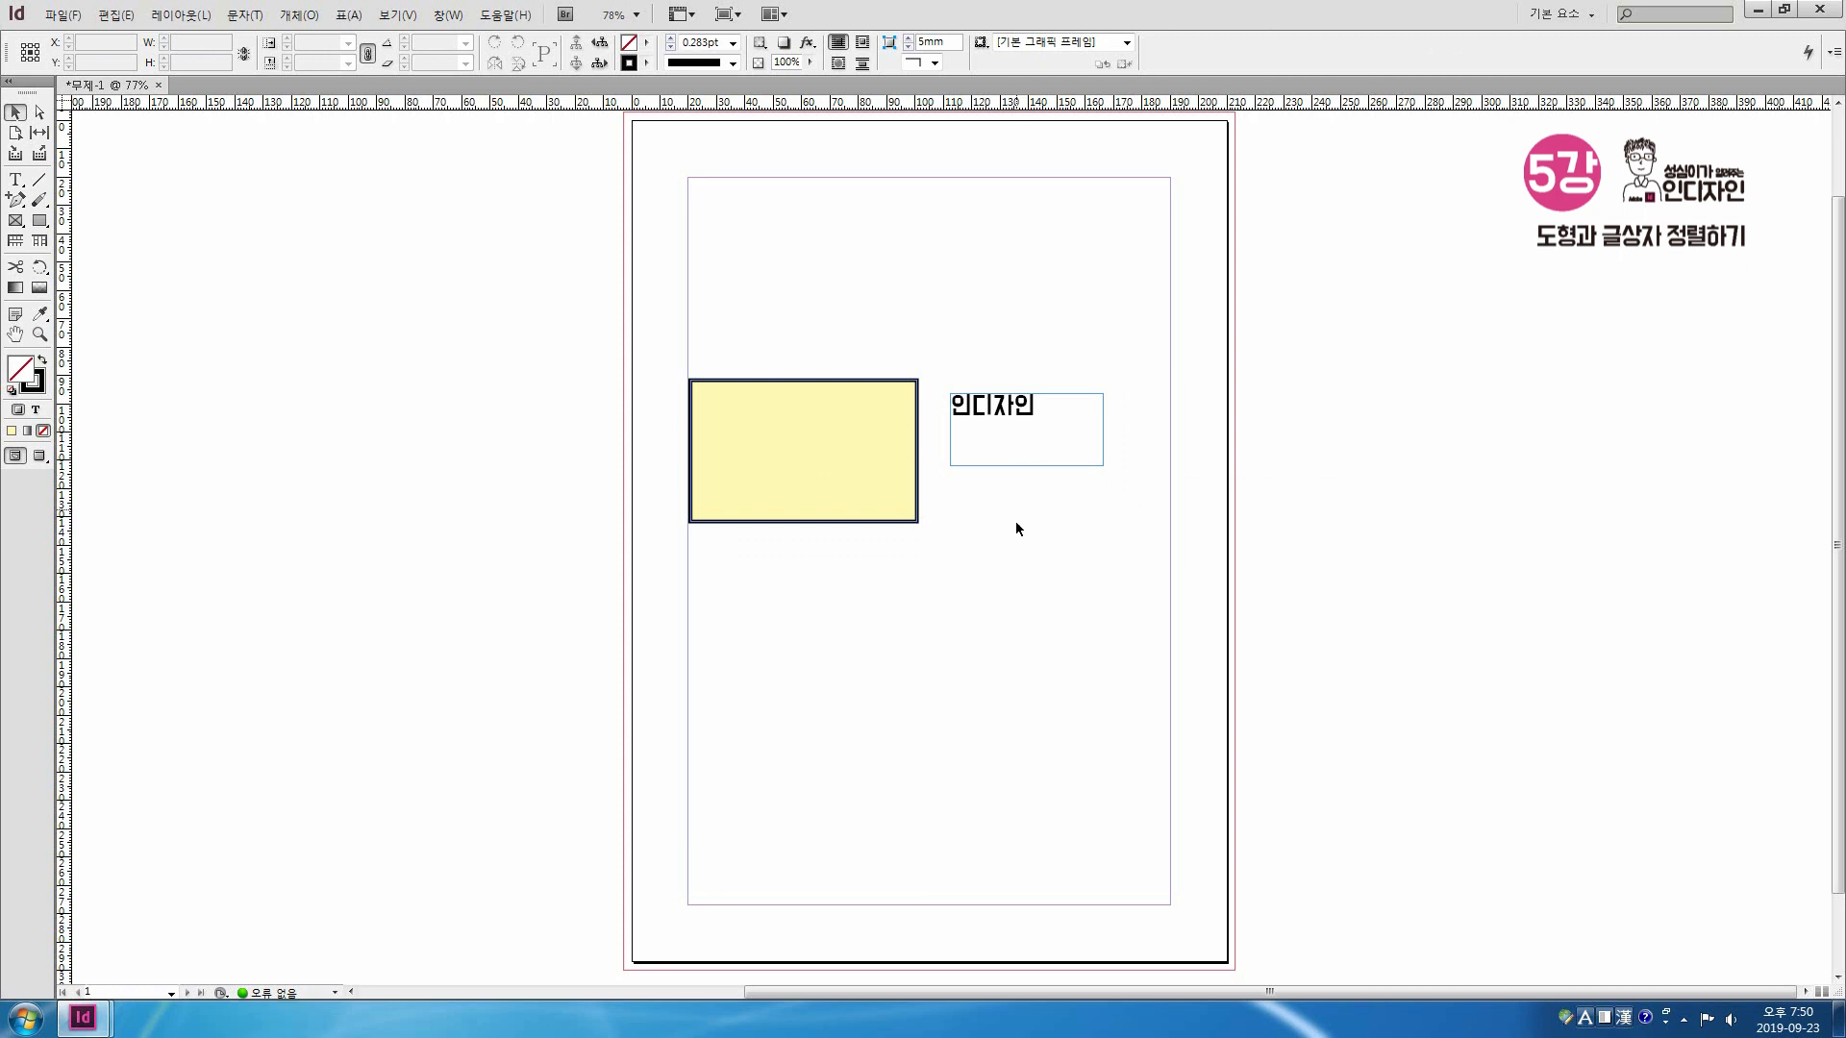
Step: Centre the text frame horizontally and vertically on the yellow rectangle, using the rectangle as the key object in the Align panel
left_click(877, 493)
left_click(1009, 449, "shift")
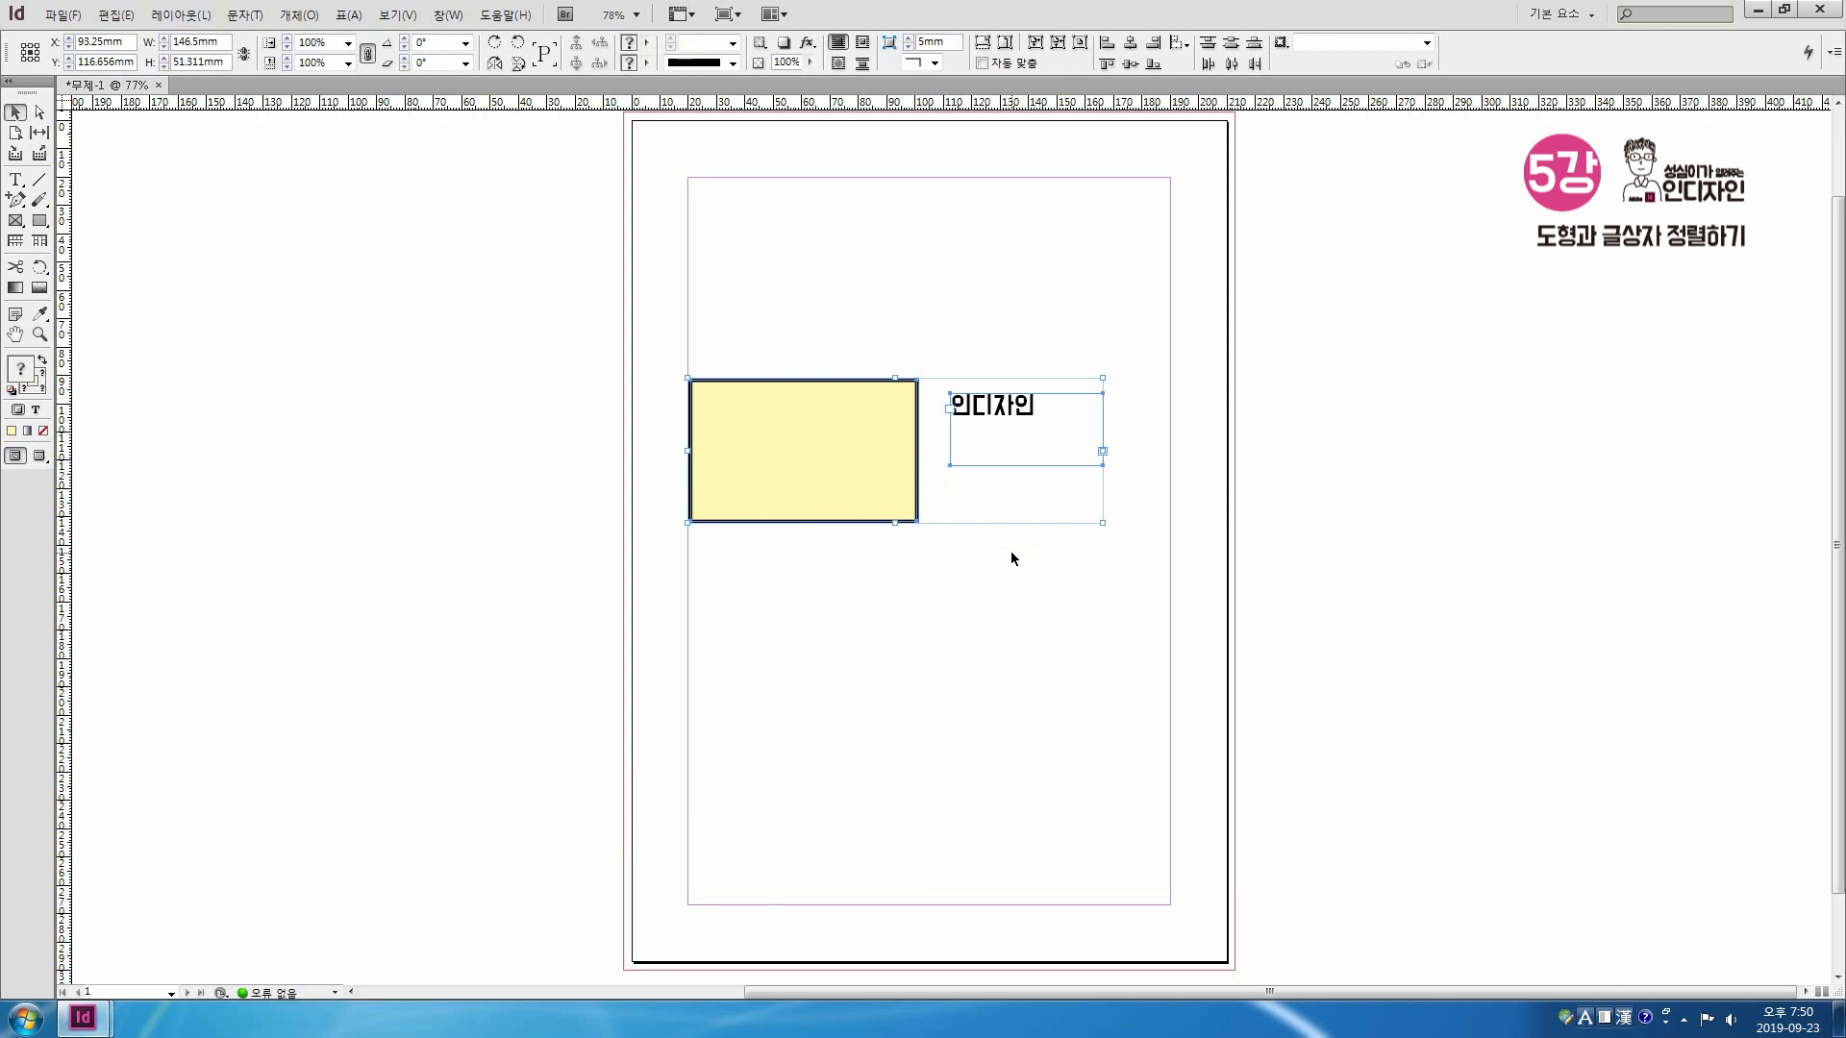
left_click(851, 486)
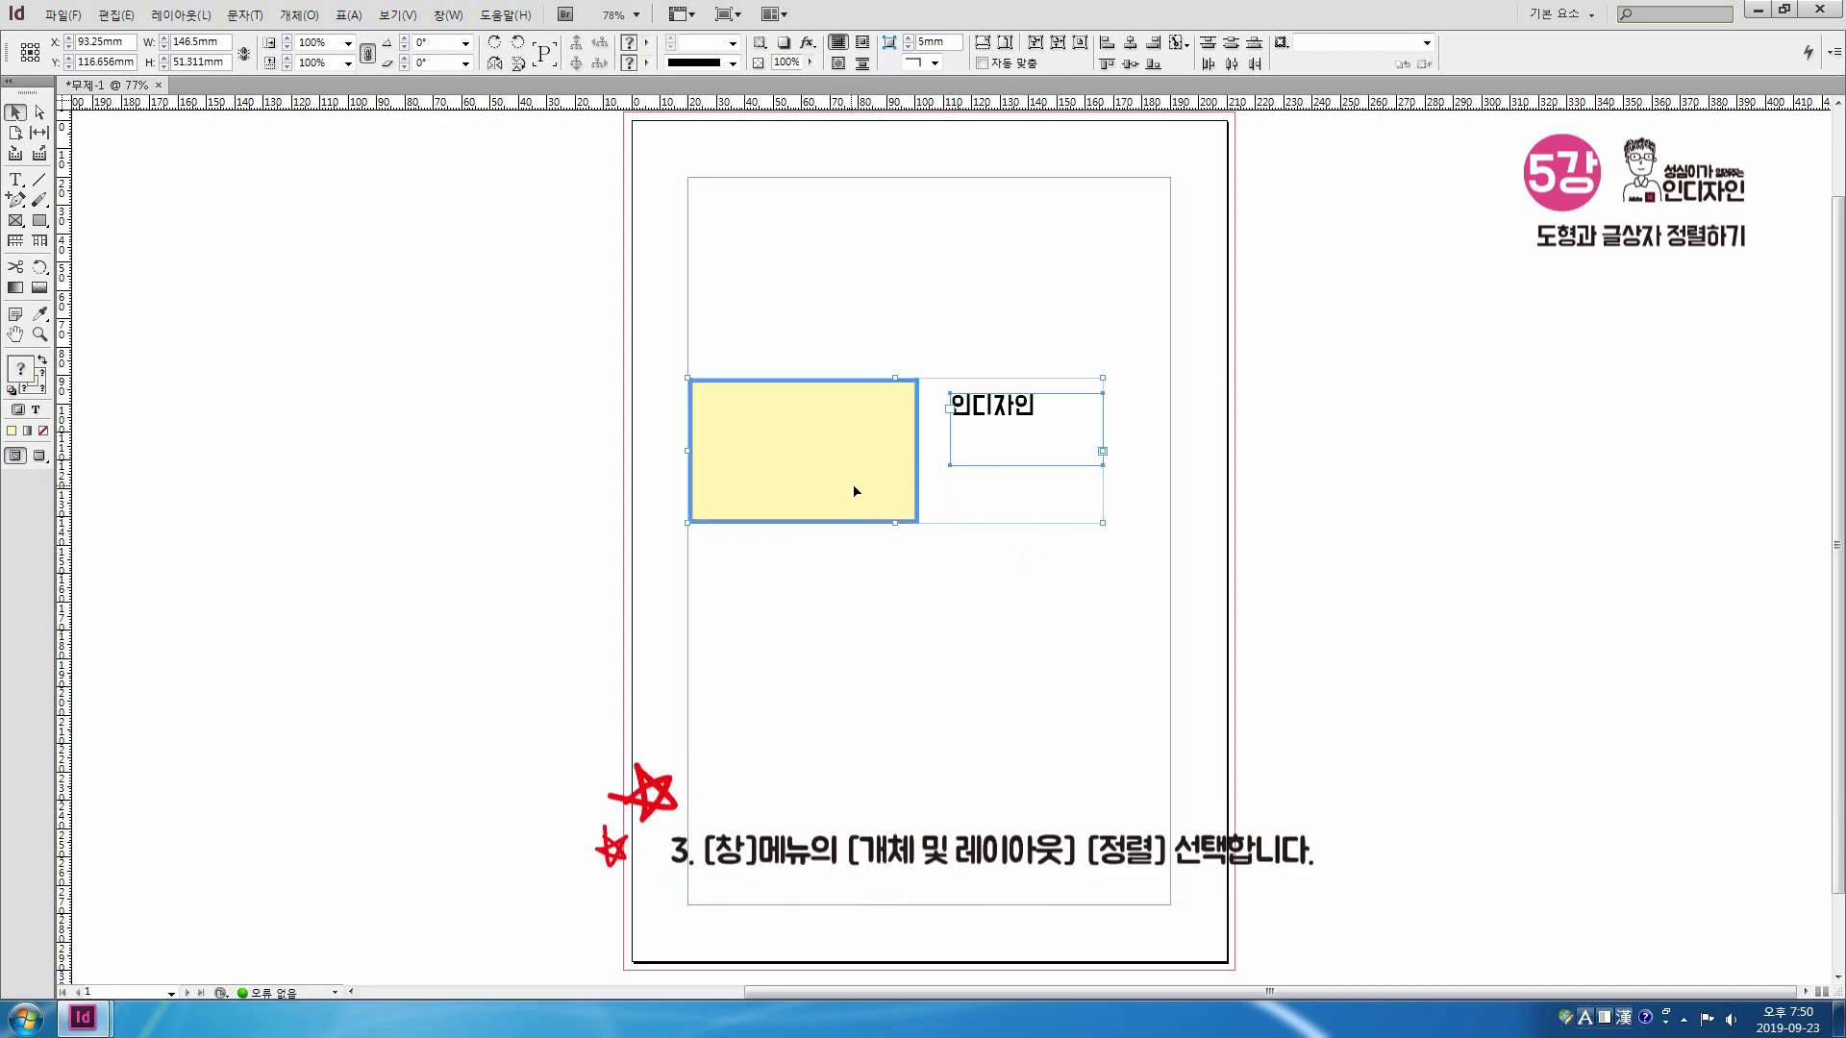
left_click(444, 17)
mouse_move(576, 129)
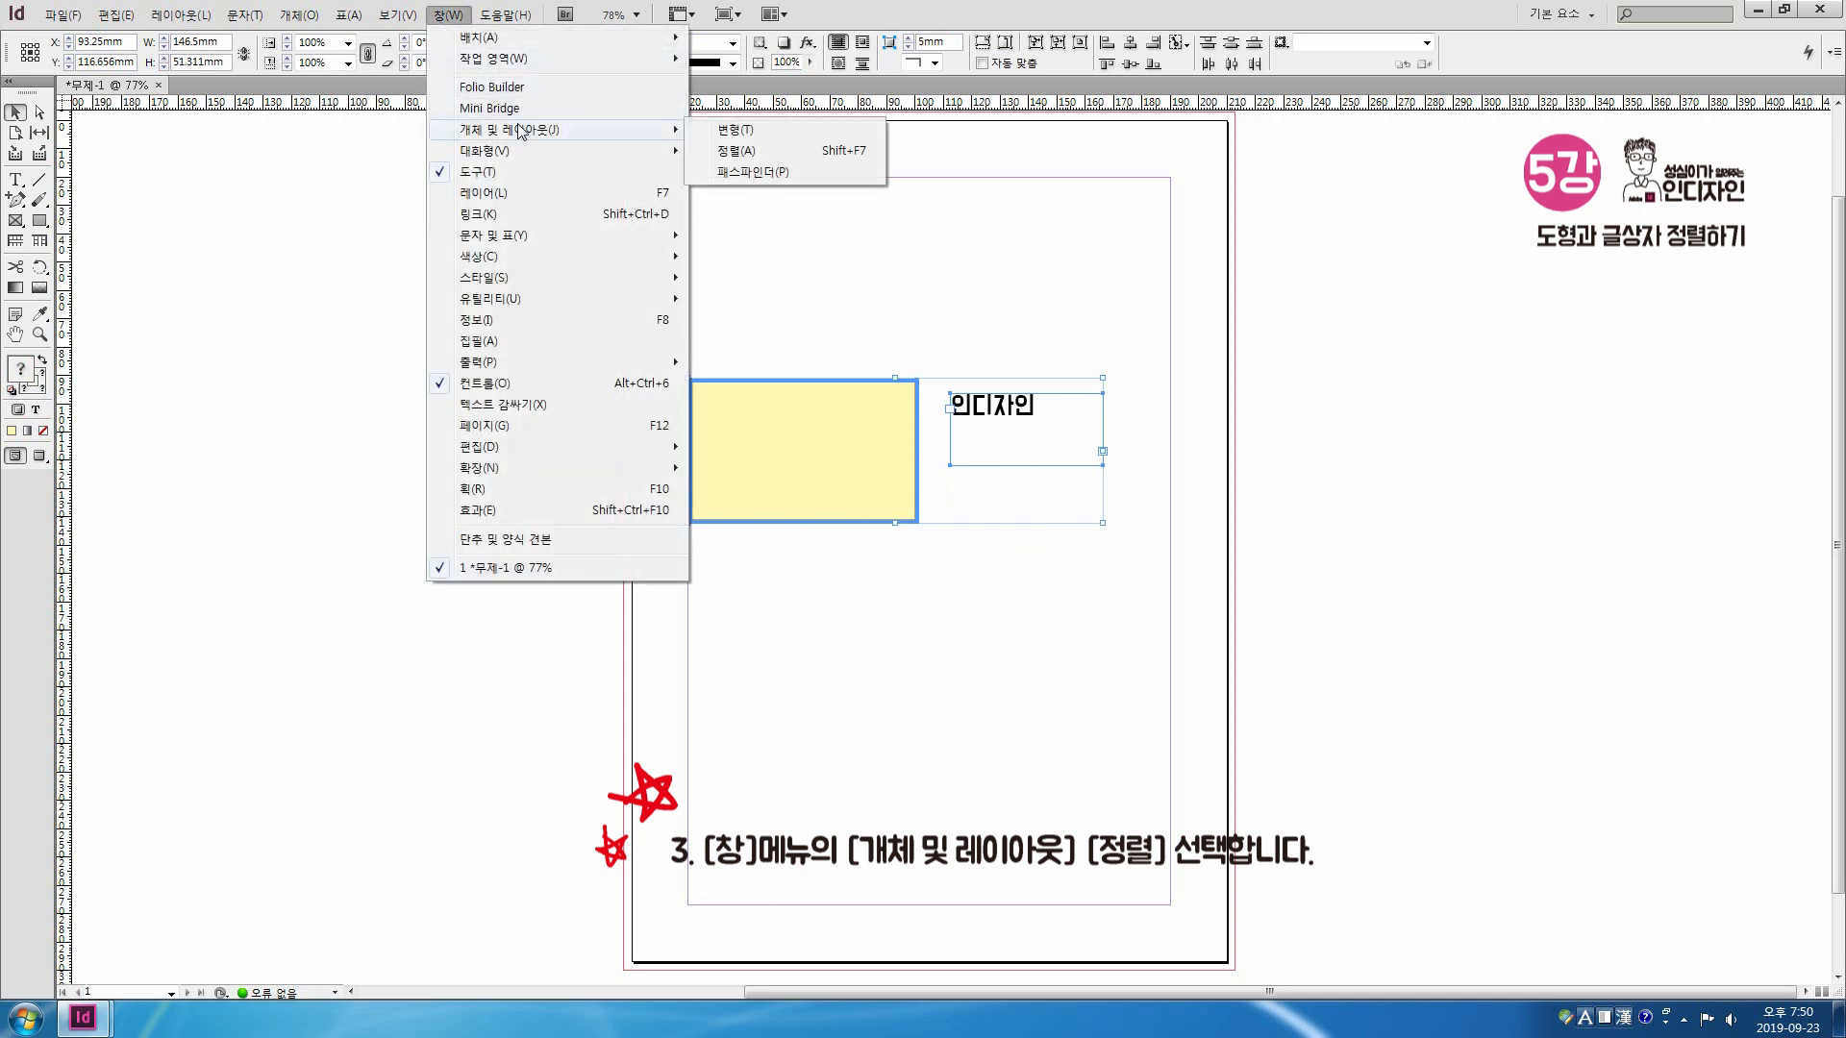
left_click(749, 153)
left_click_drag(1046, 329, 1248, 355)
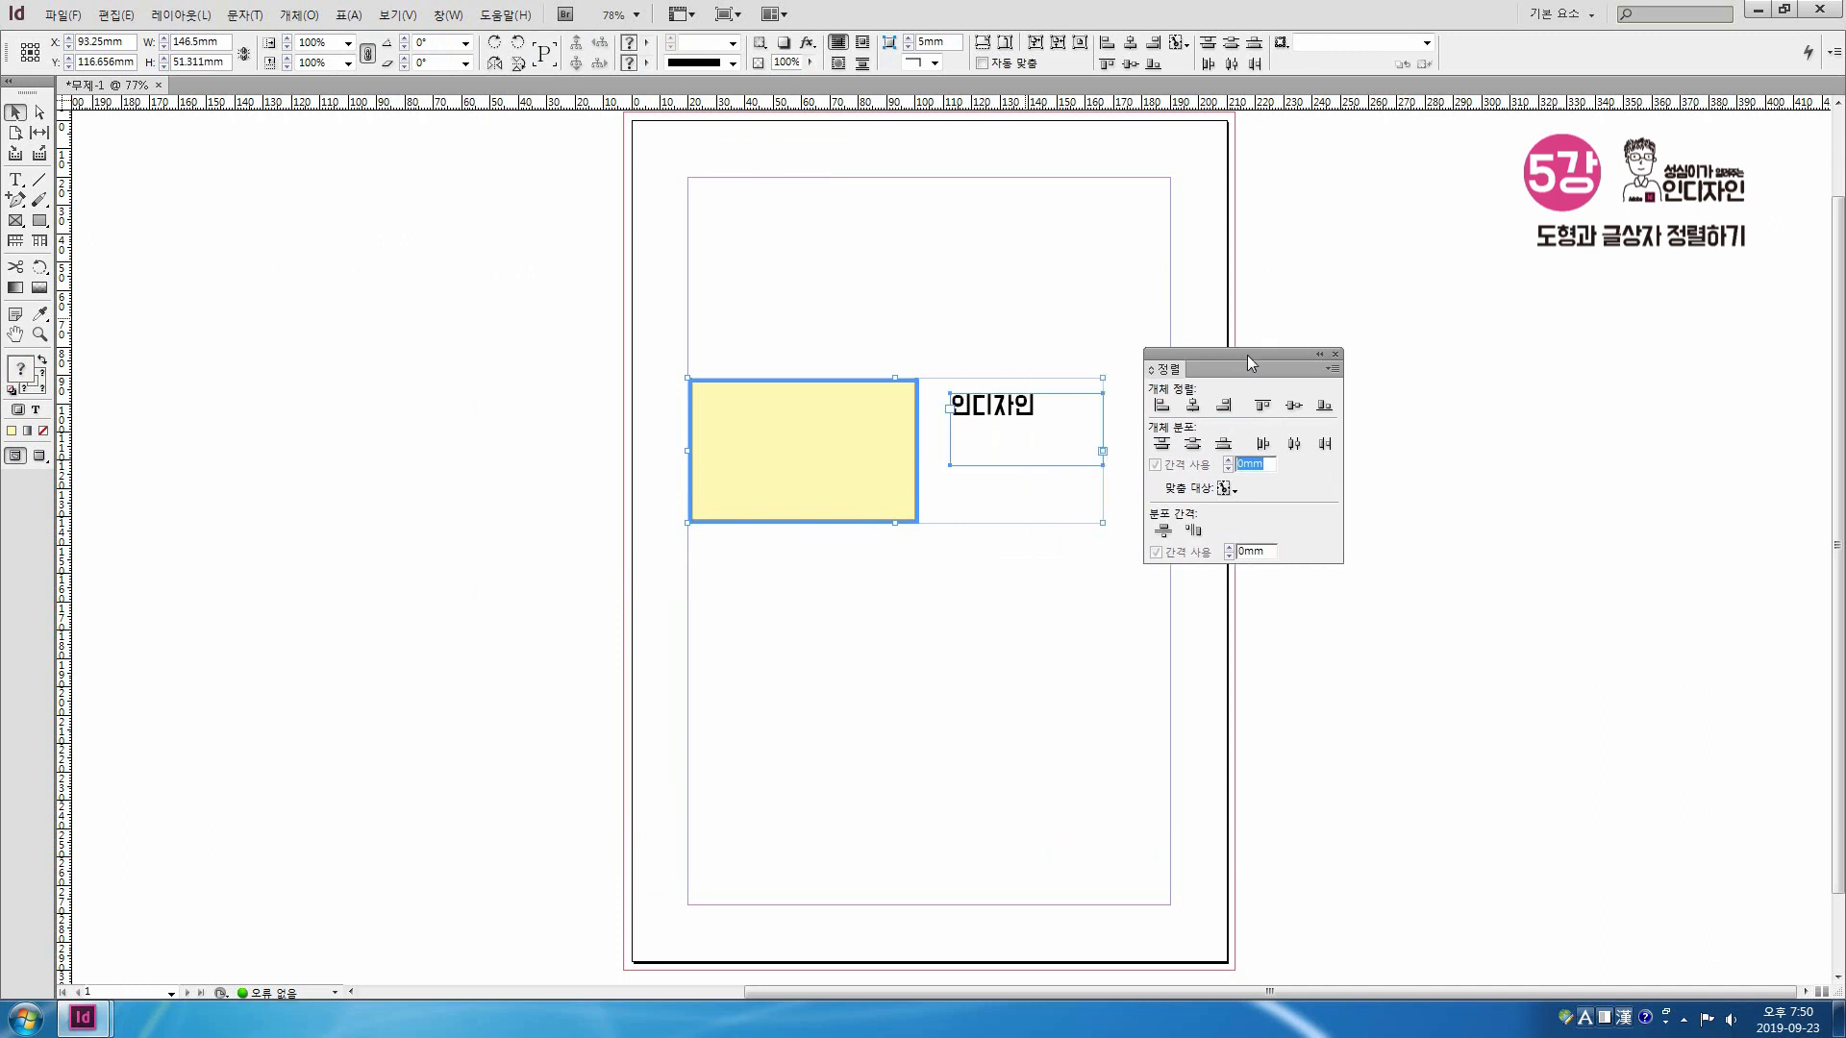
left_click(1193, 405)
left_click(1293, 405)
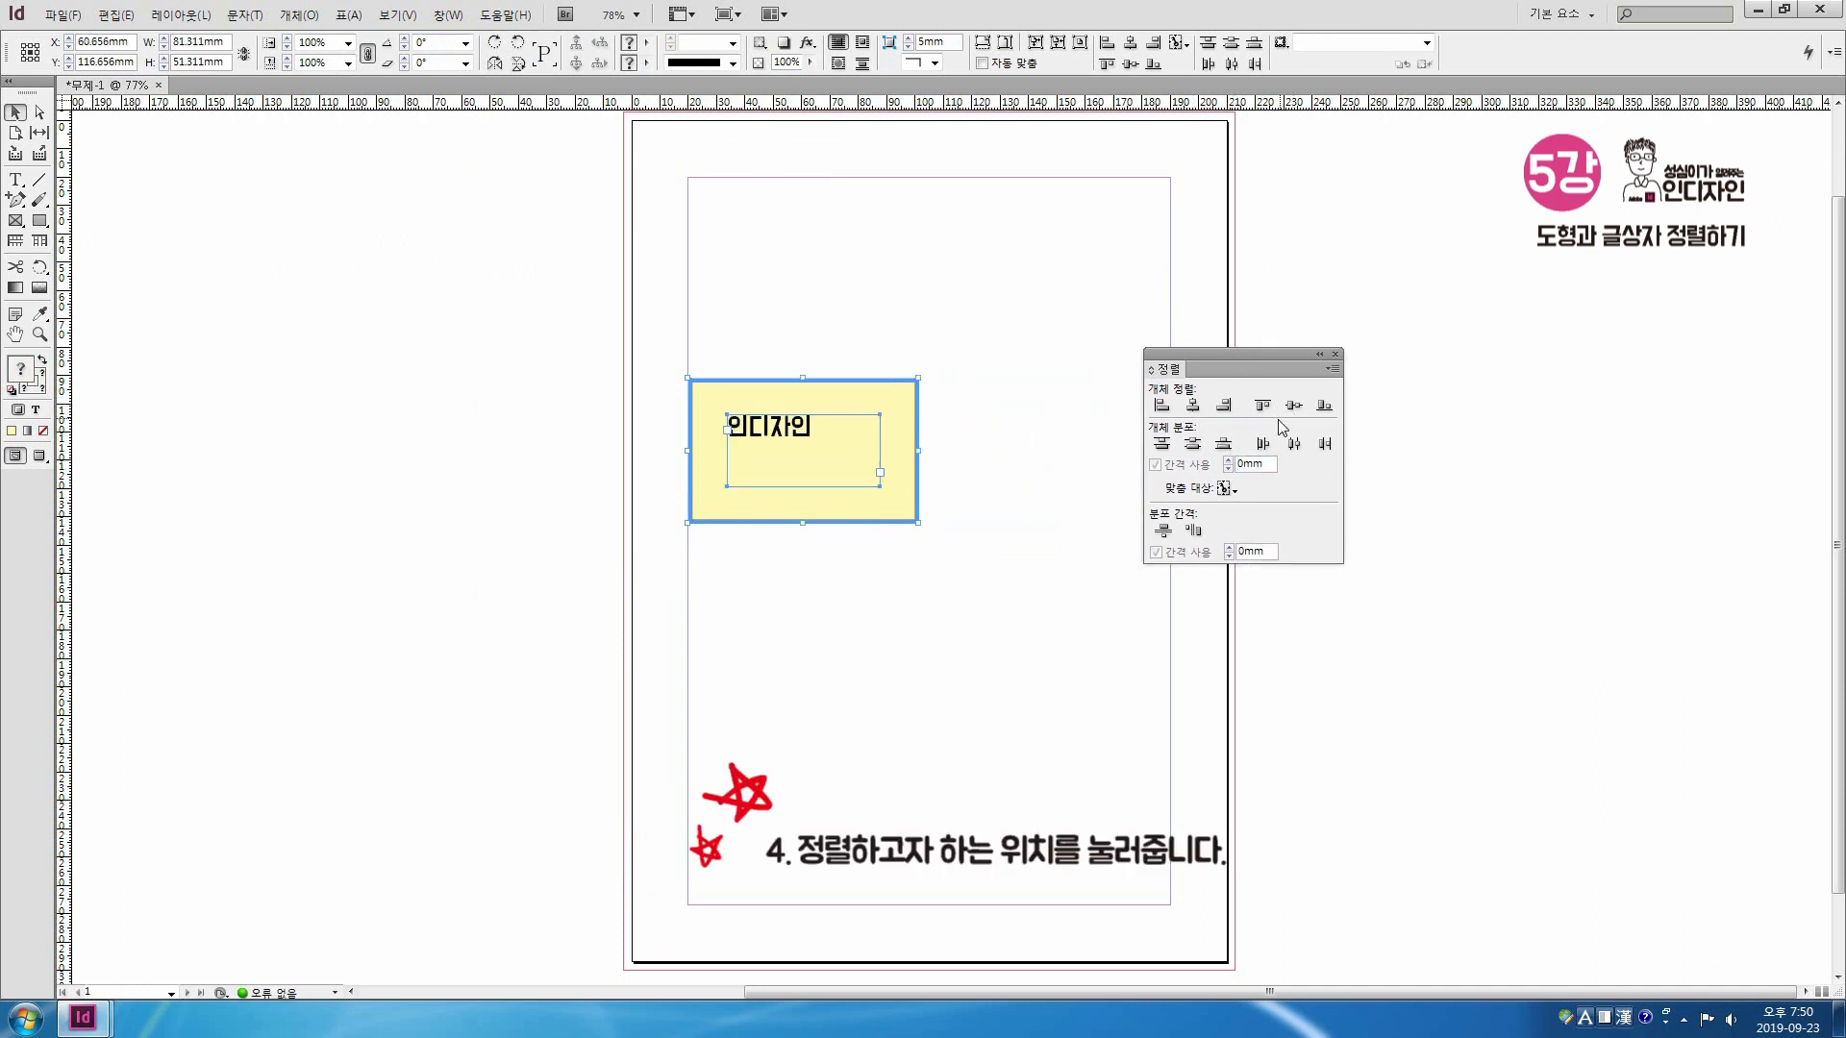
left_click(1335, 353)
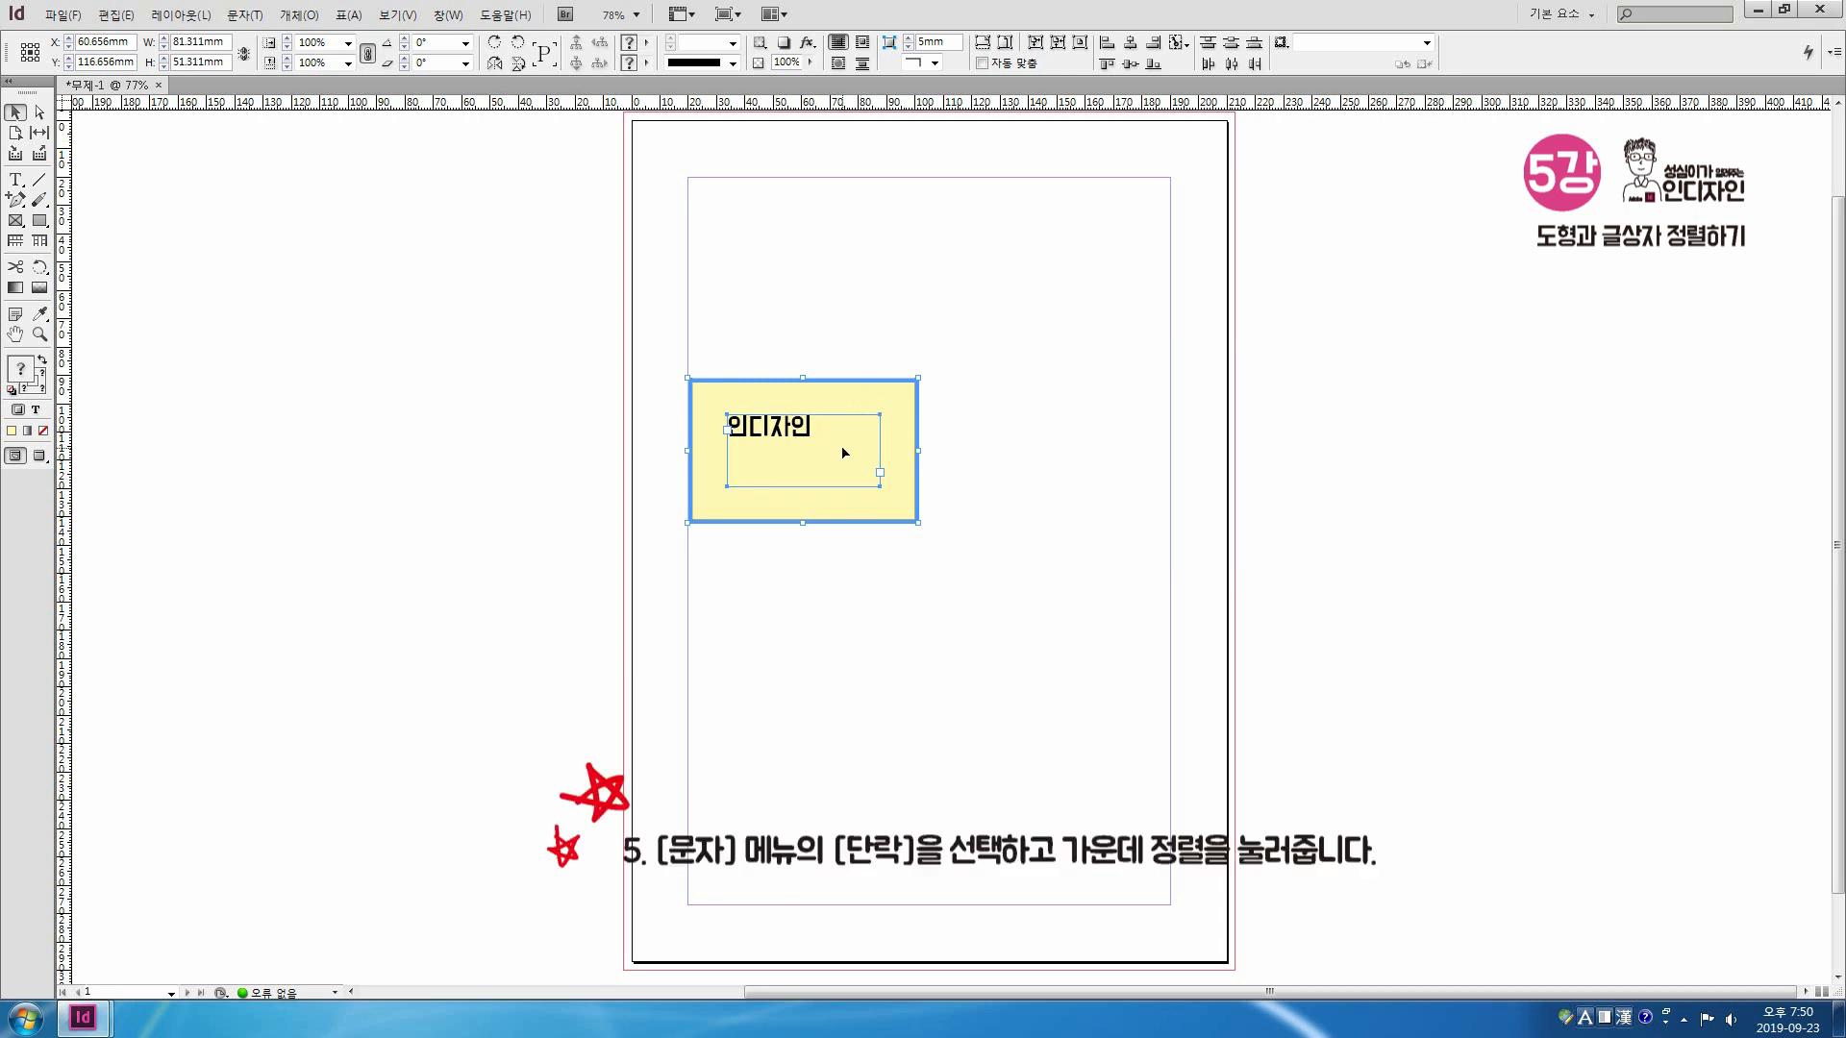
Step: Set the paragraph alignment of the text inside the yellow rectangle to centre
left_click(244, 15)
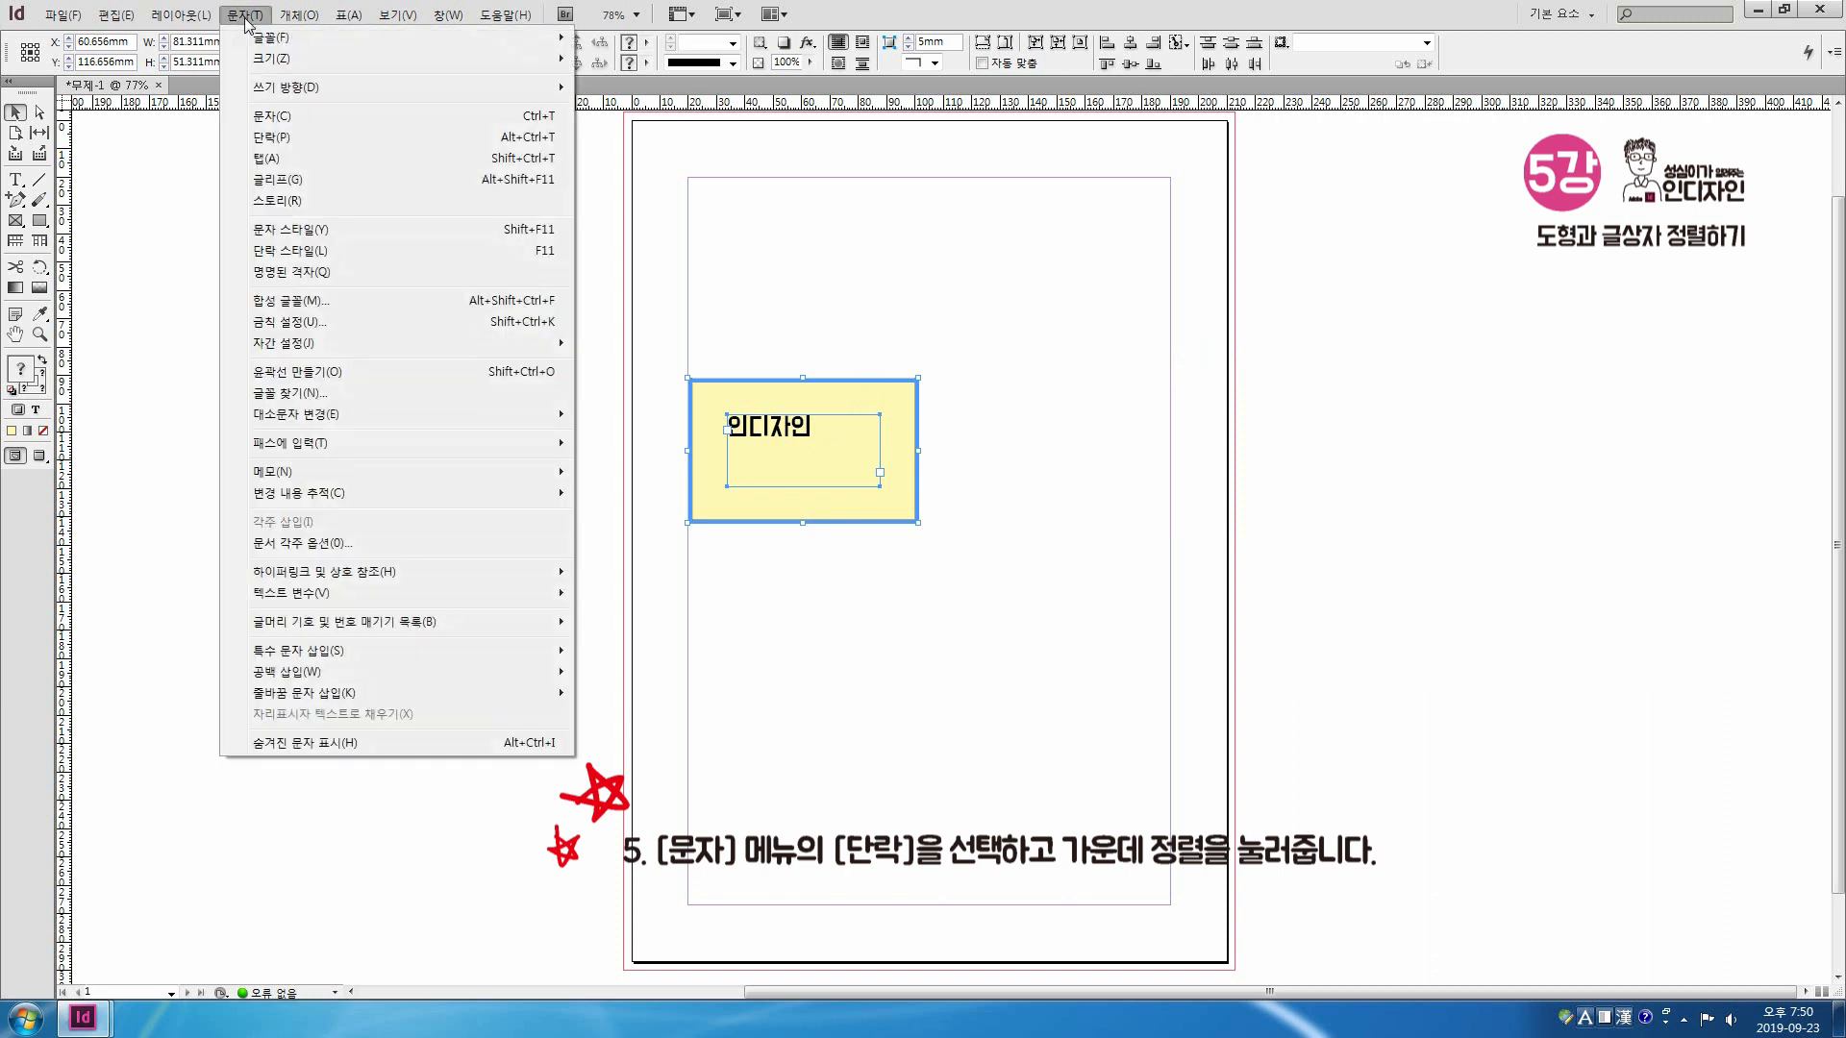
left_click(274, 142)
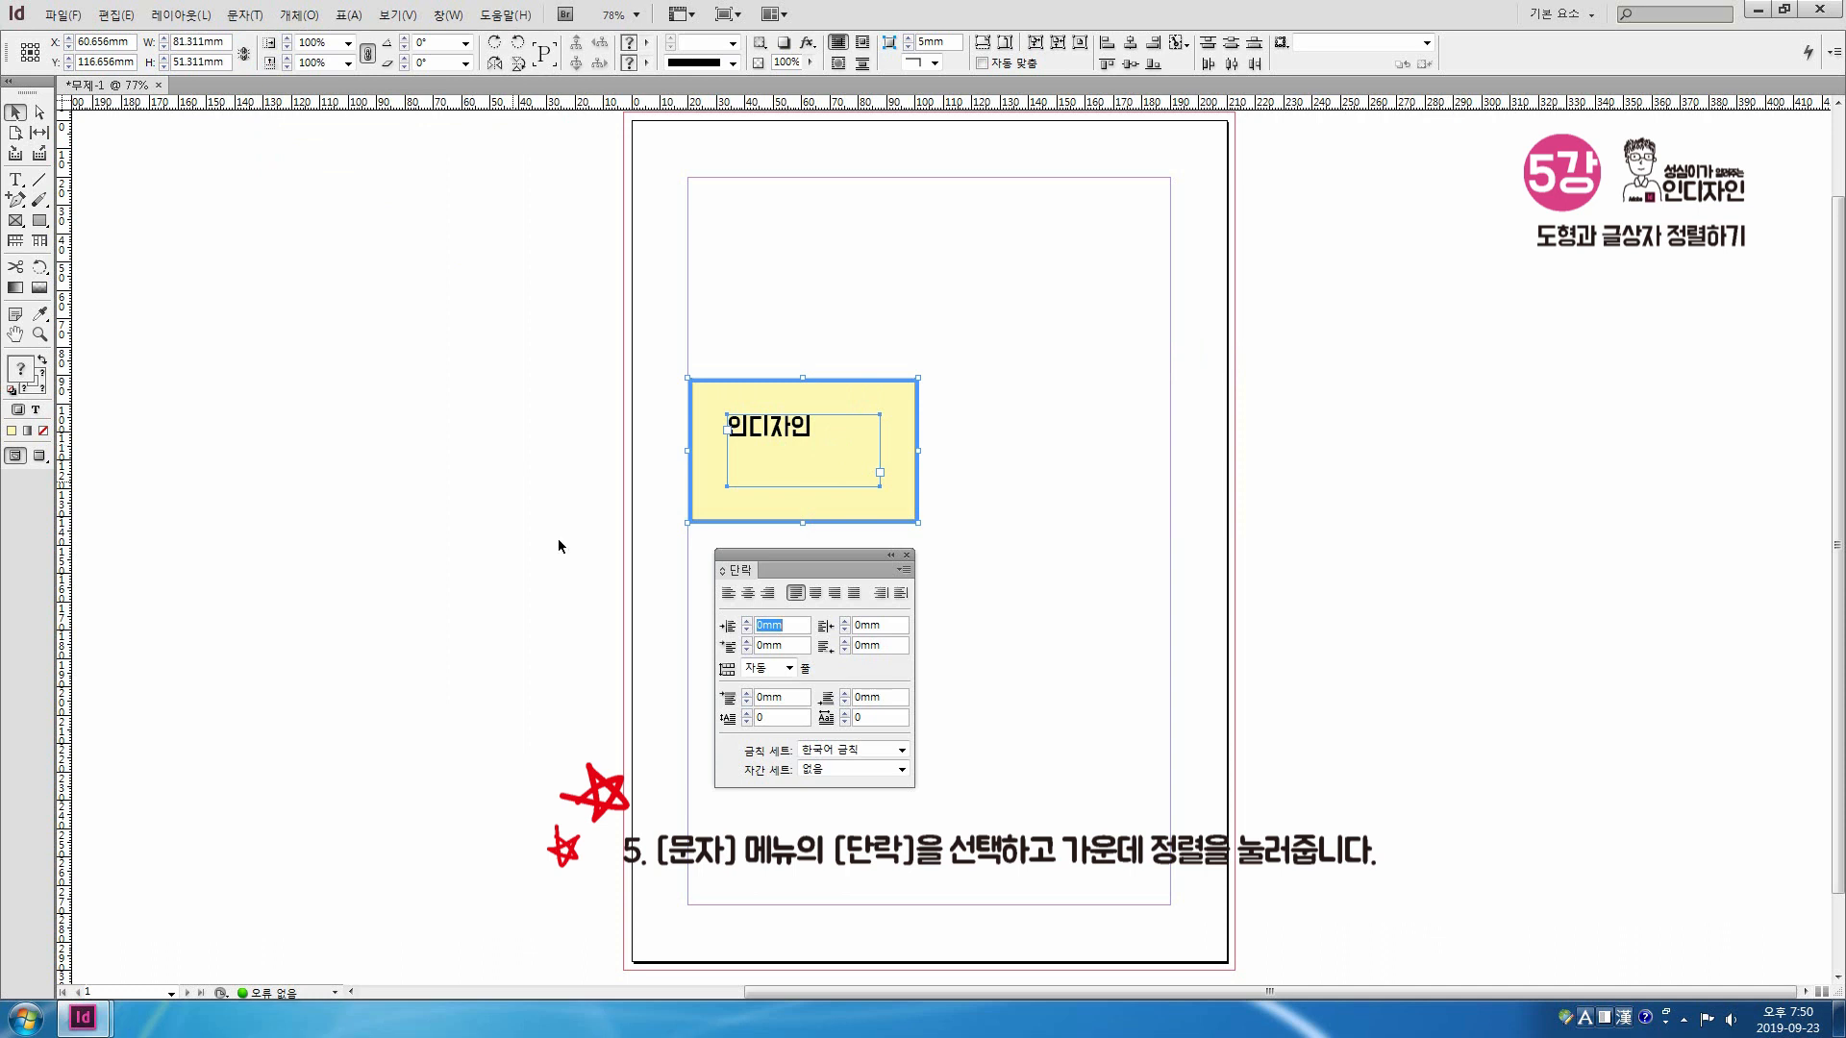
left_click(748, 593)
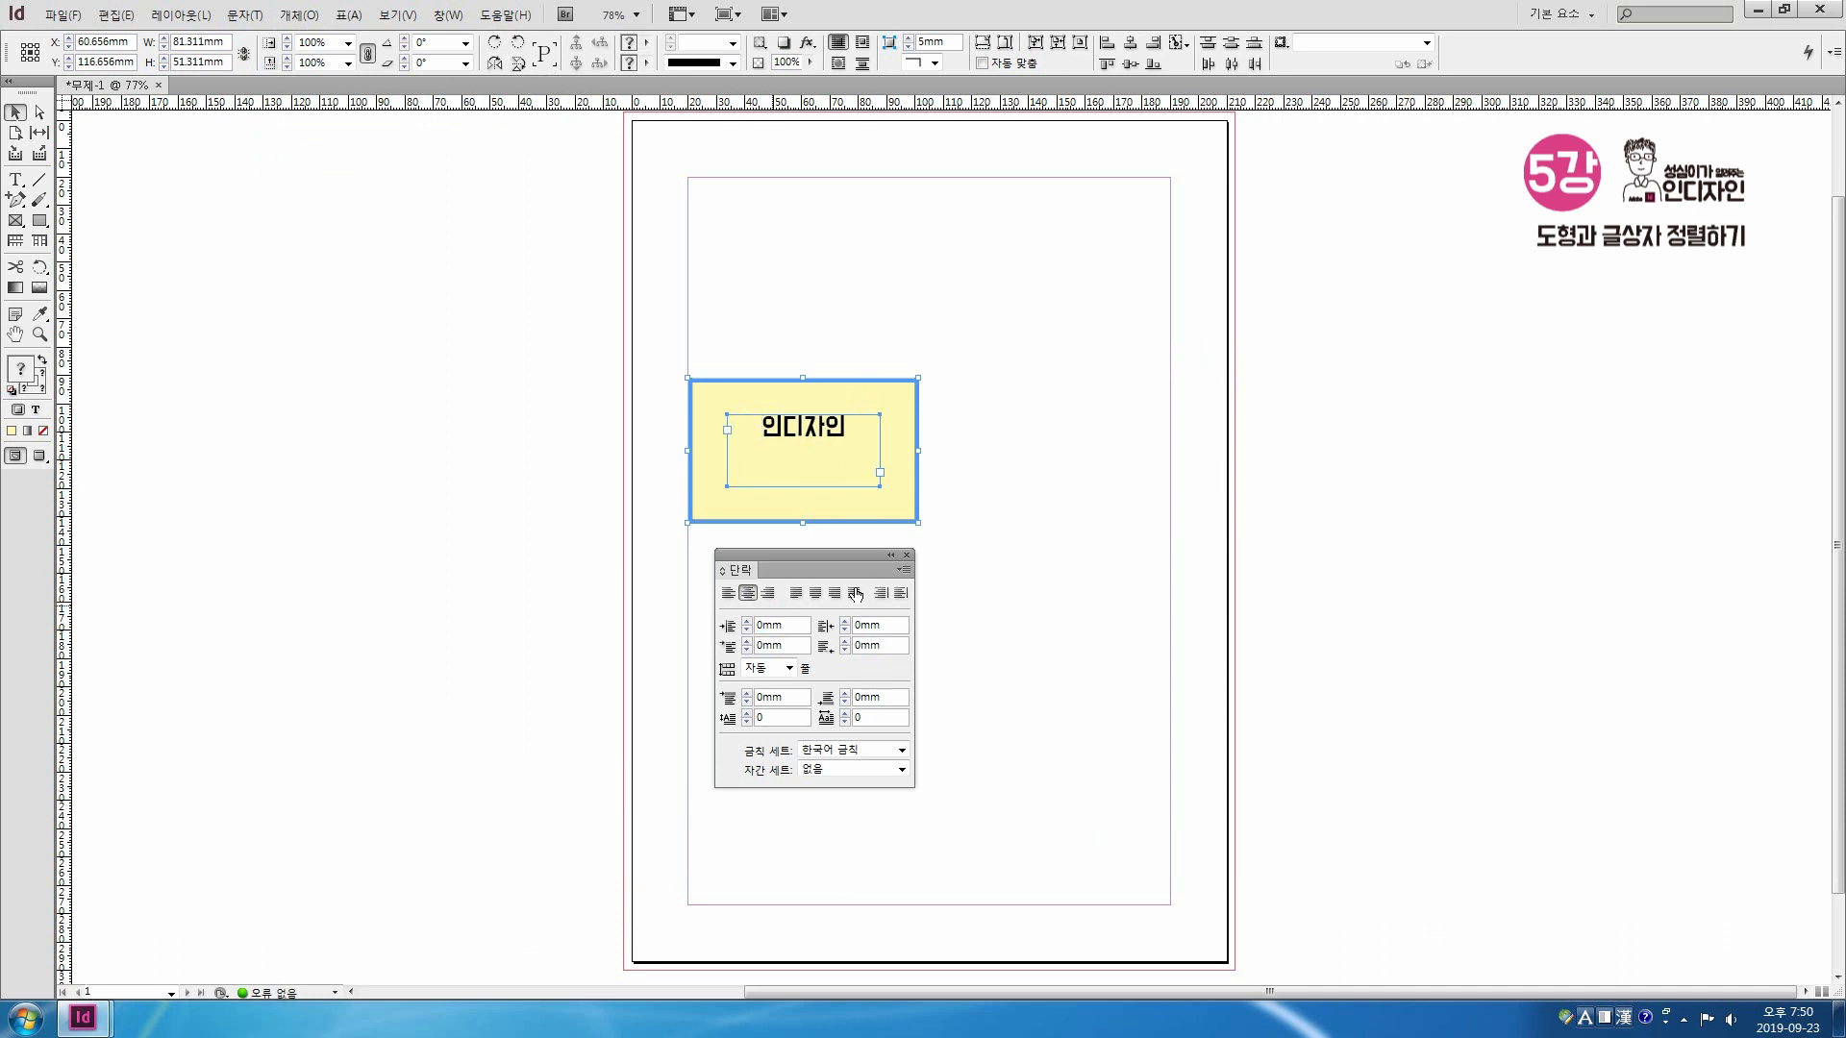
left_click(907, 556)
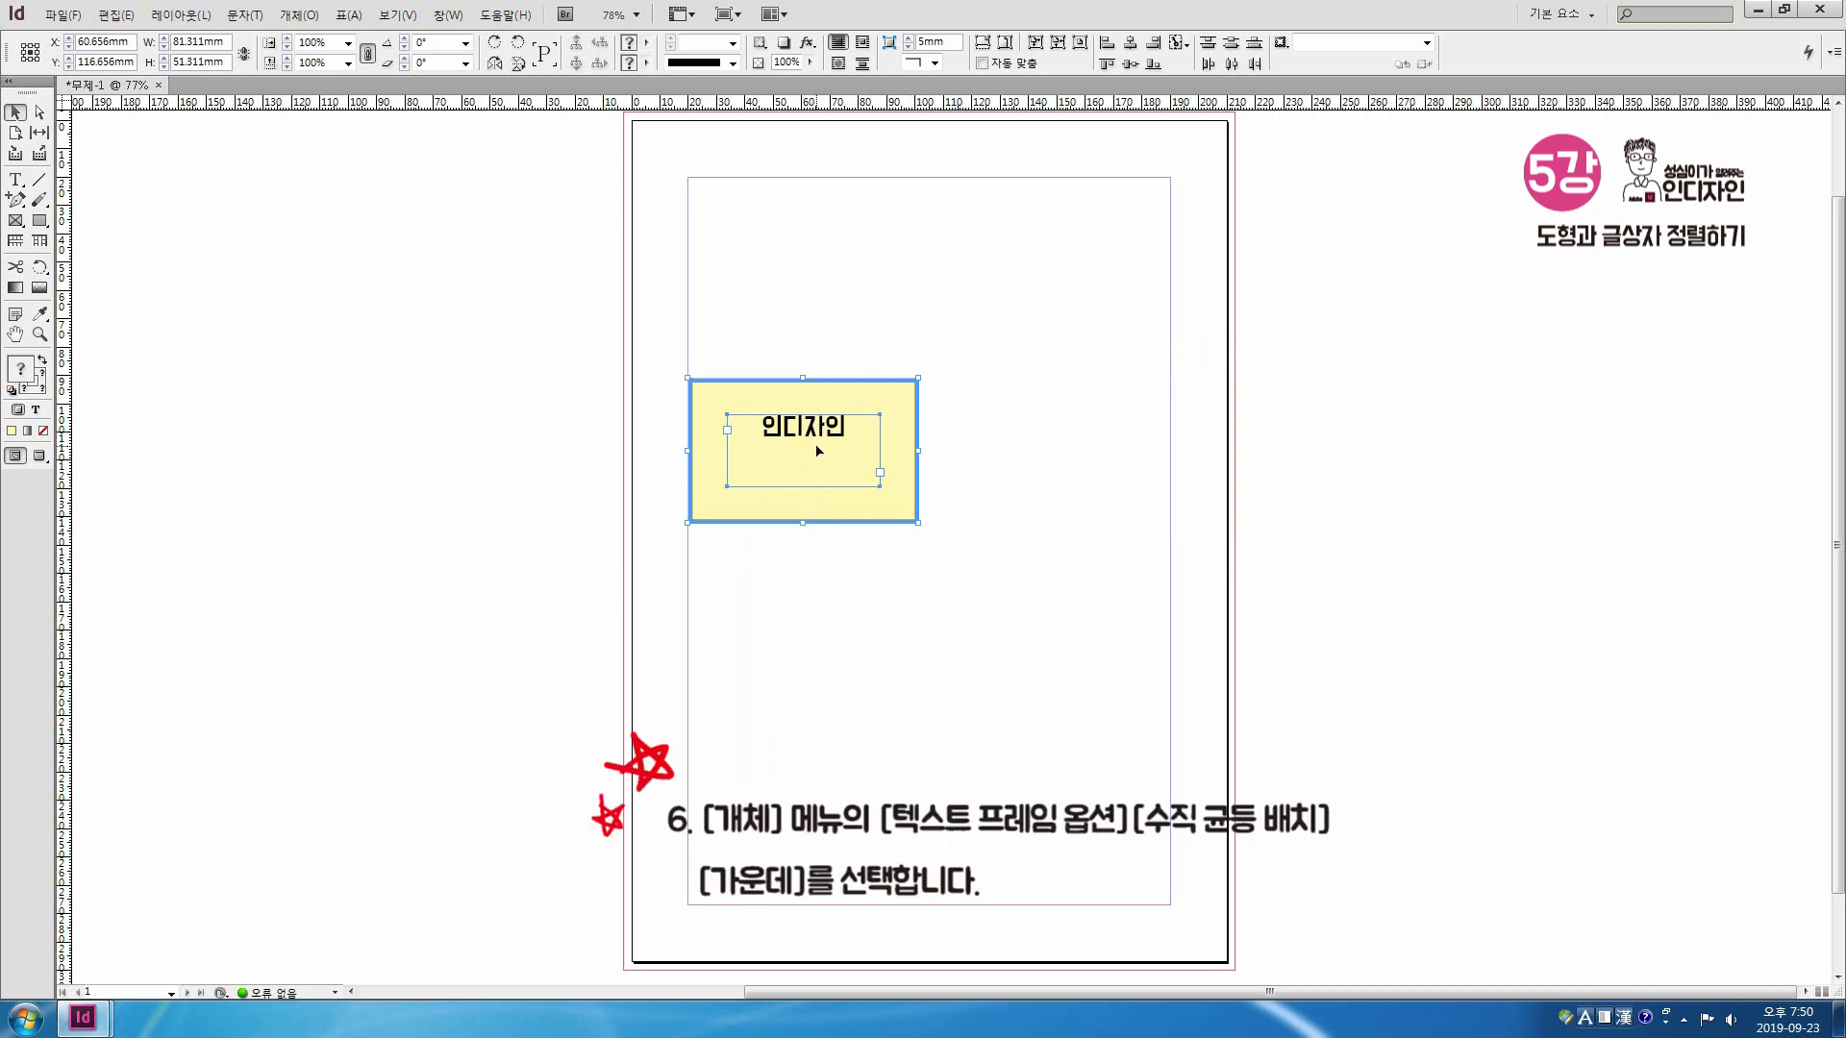
Step: Set the text frame's vertical alignment to 가운데 in the text frame options, apply it, and deselect everything
left_click(298, 16)
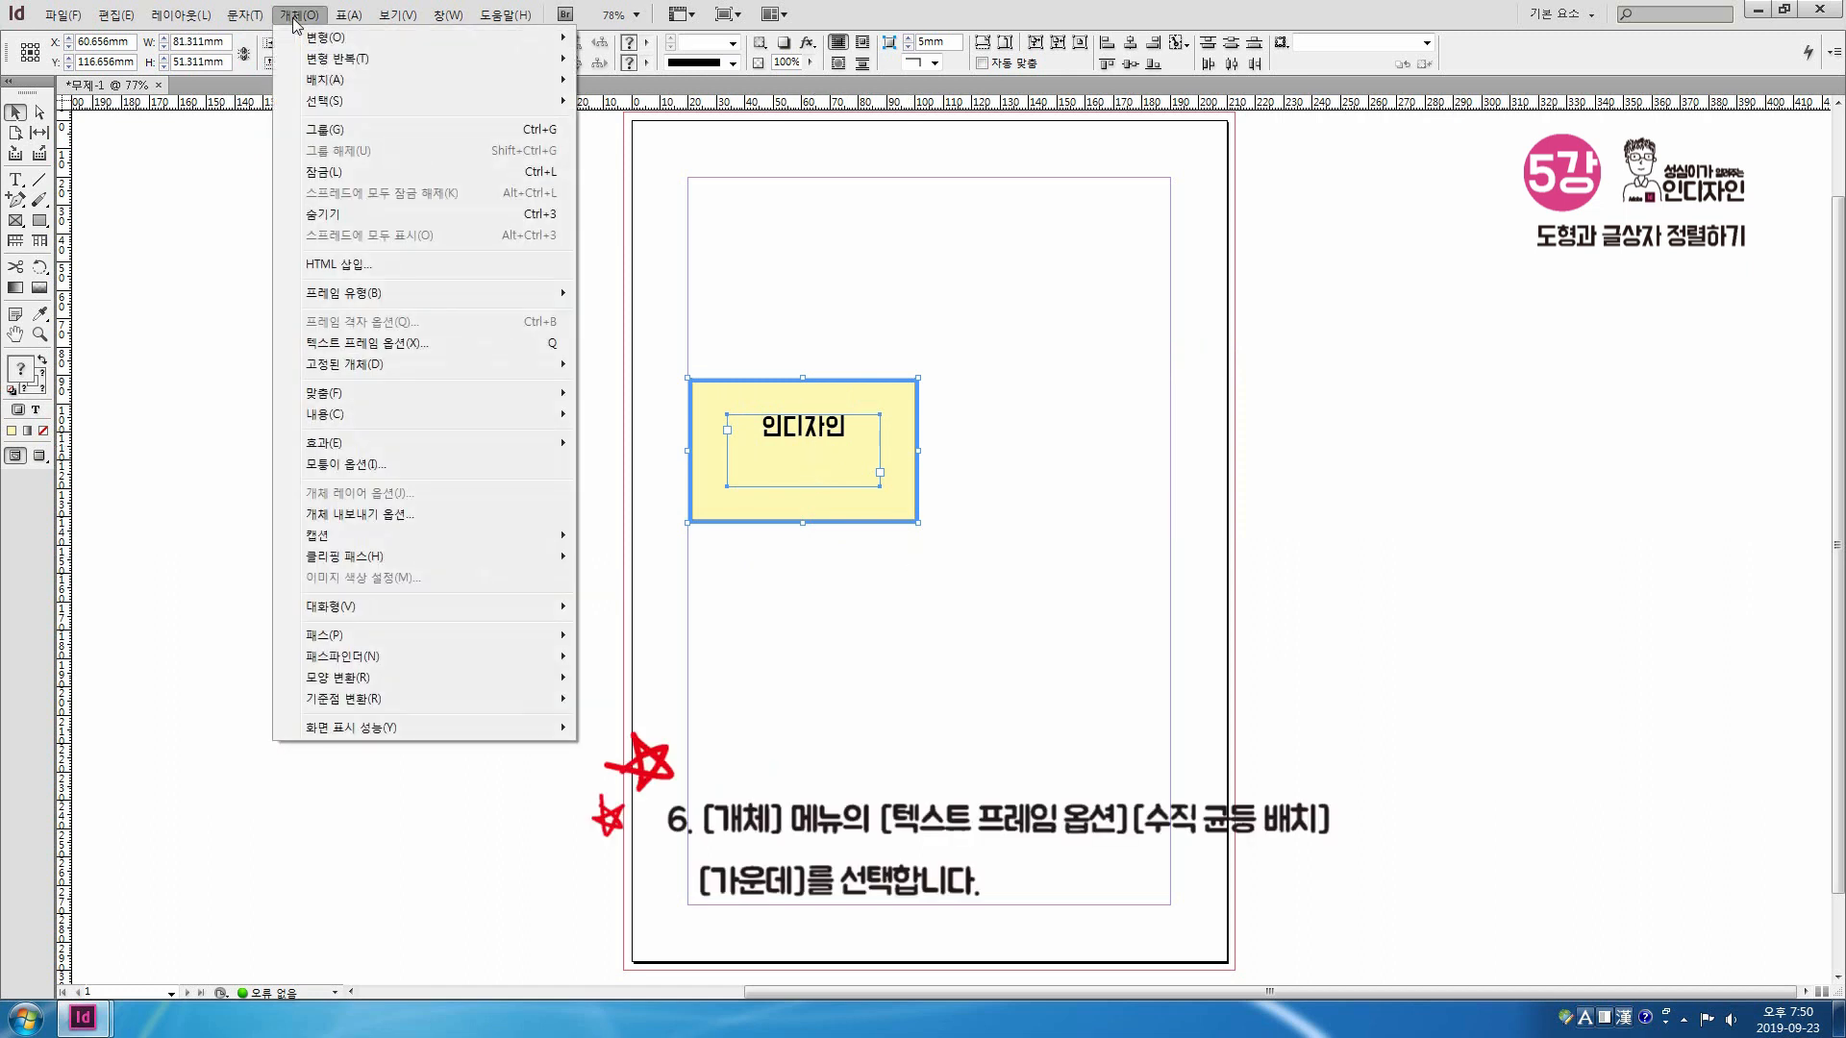
left_click(423, 343)
left_click(1427, 345)
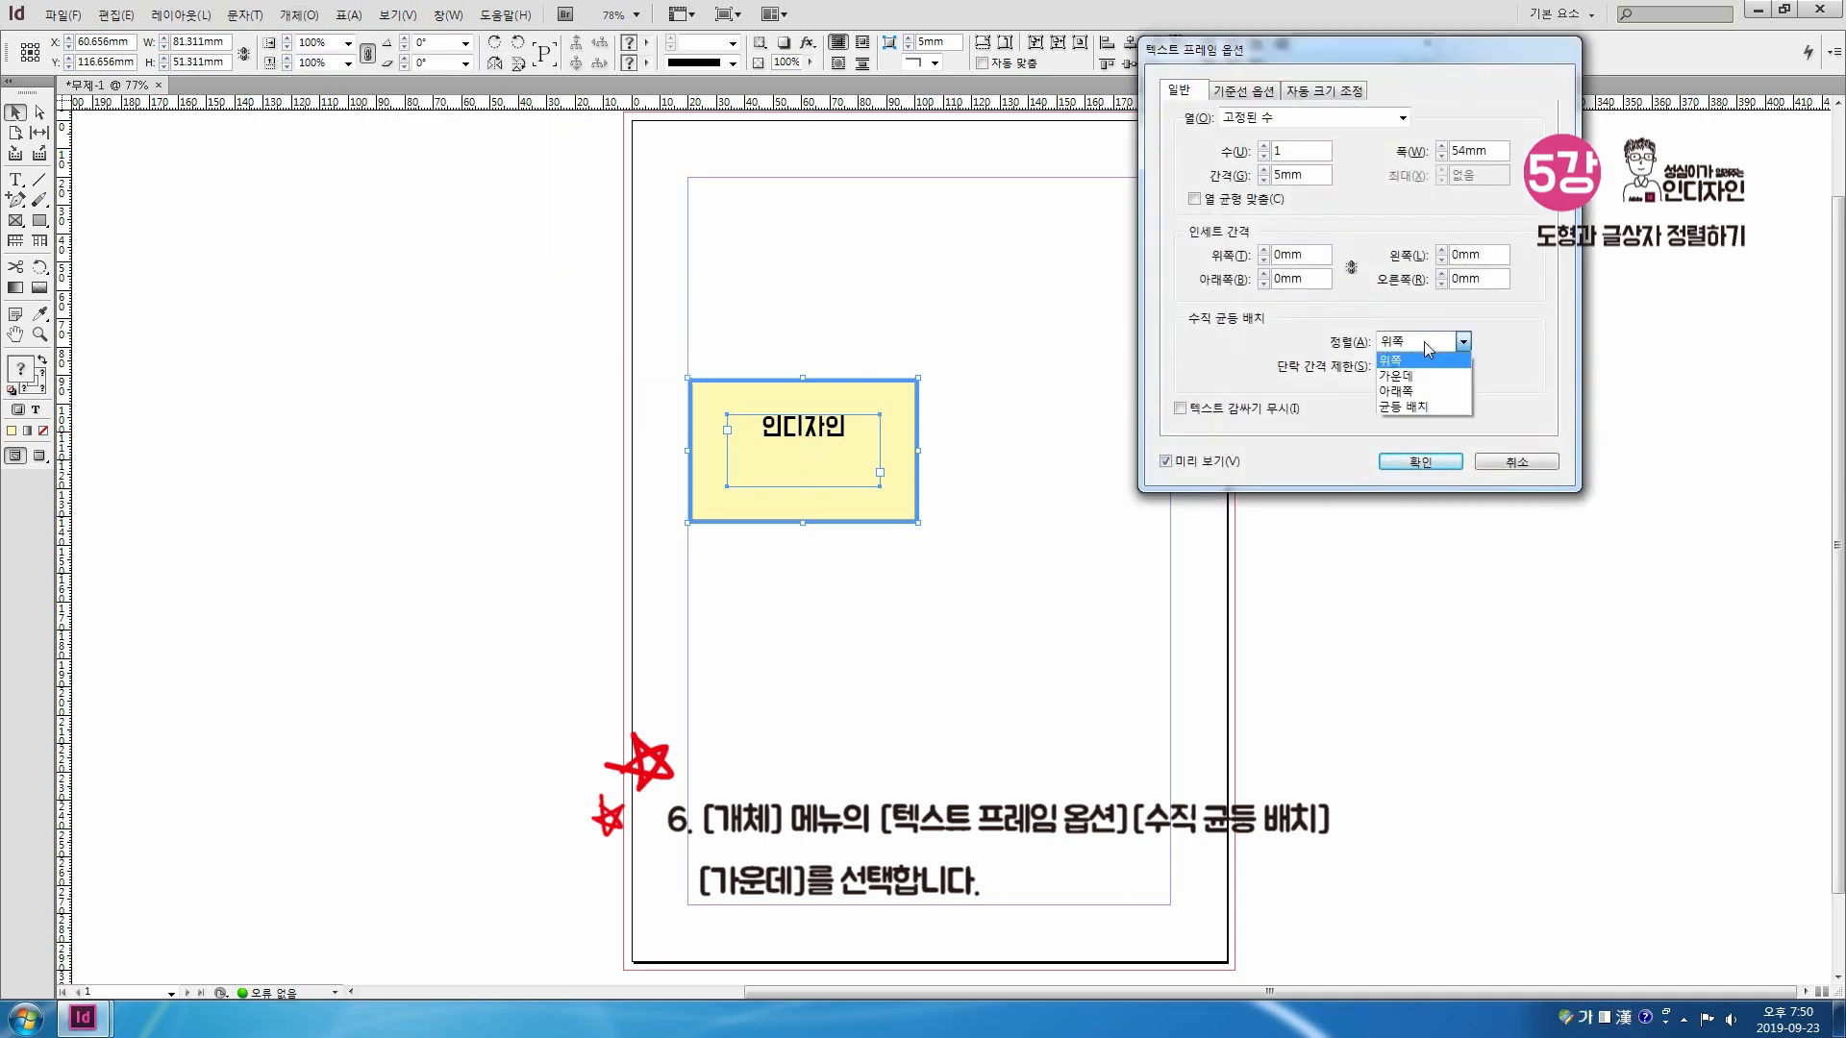
left_click(1429, 377)
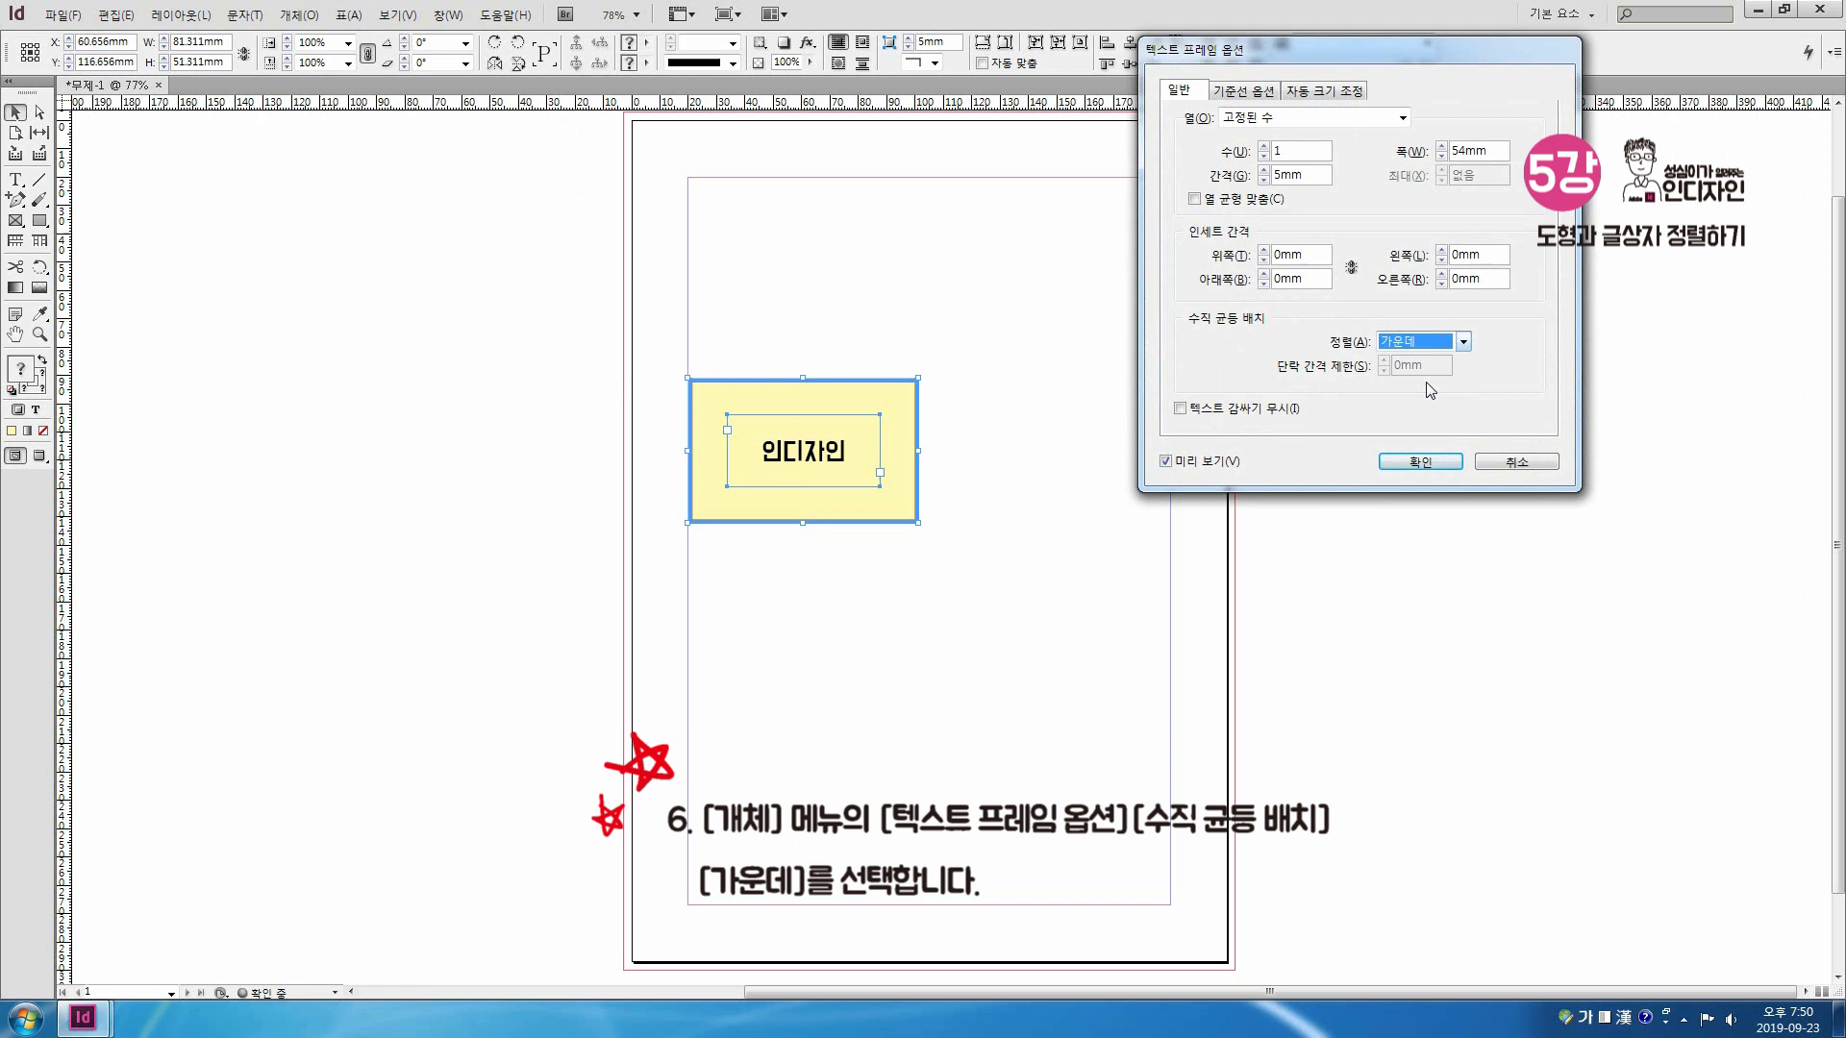
left_click(1430, 467)
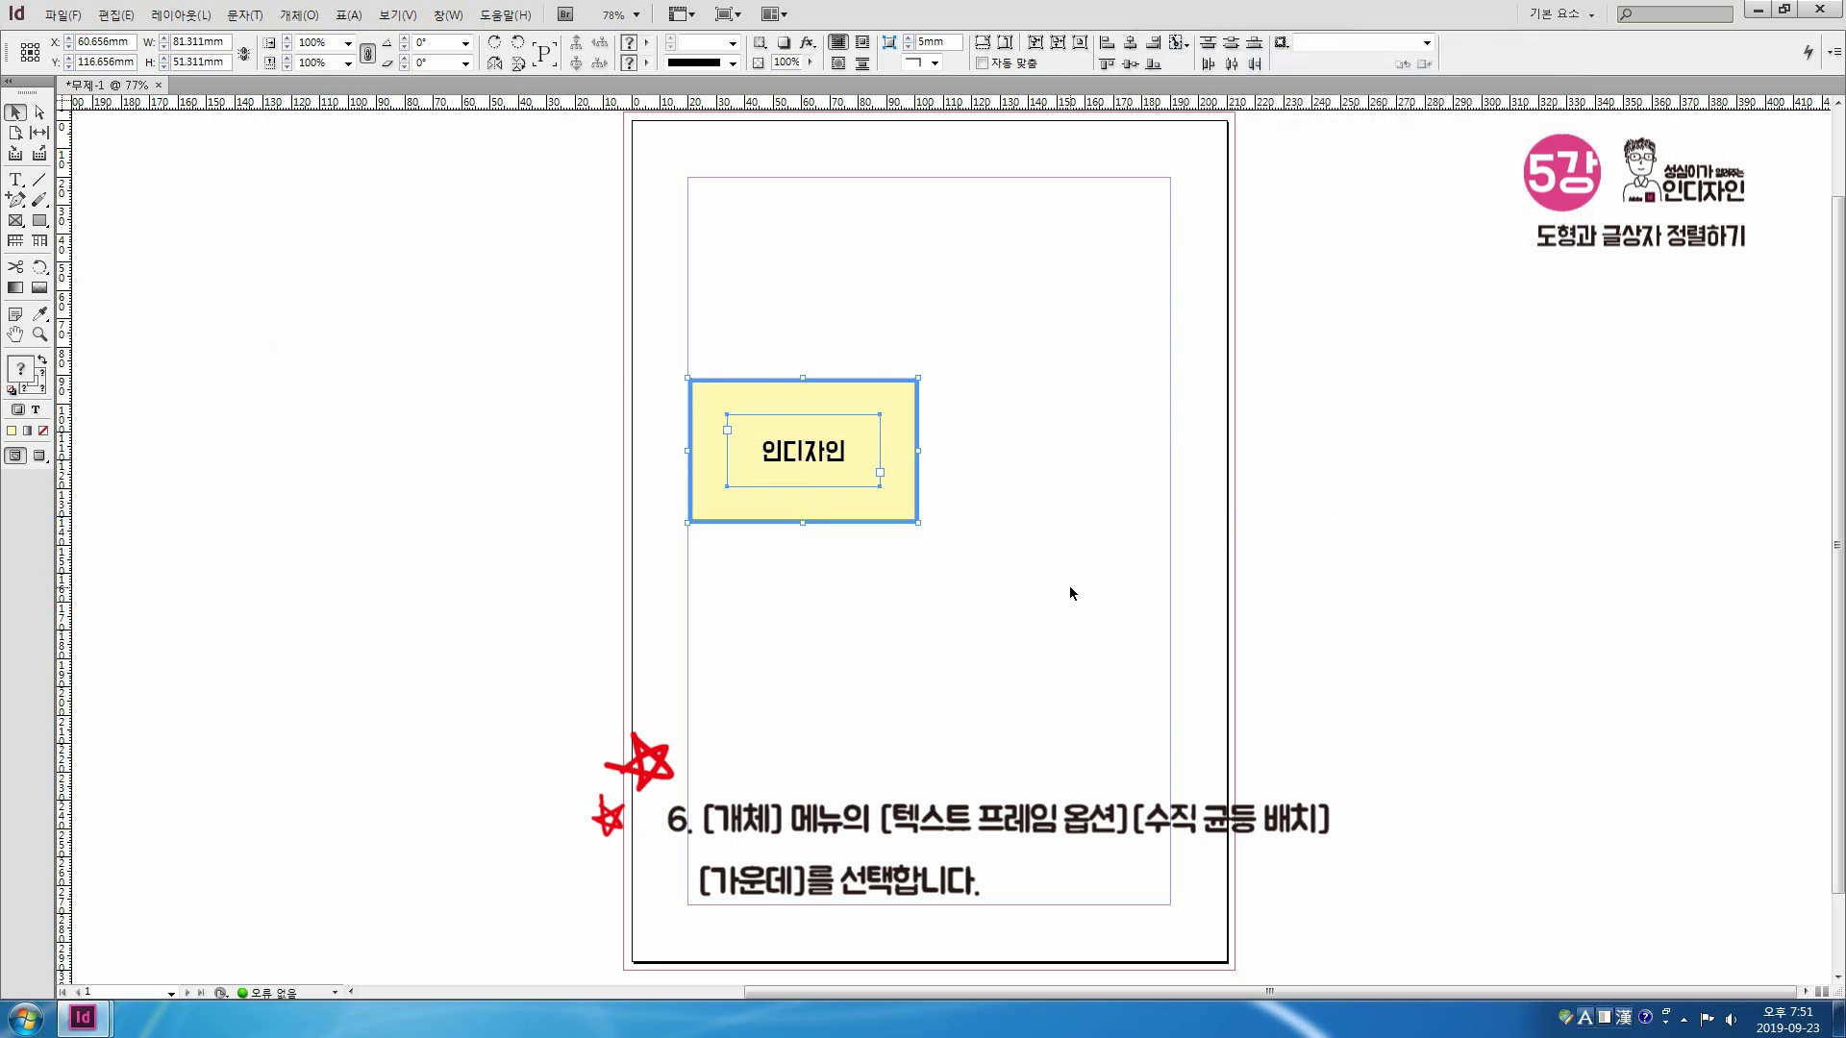
left_click(1070, 587)
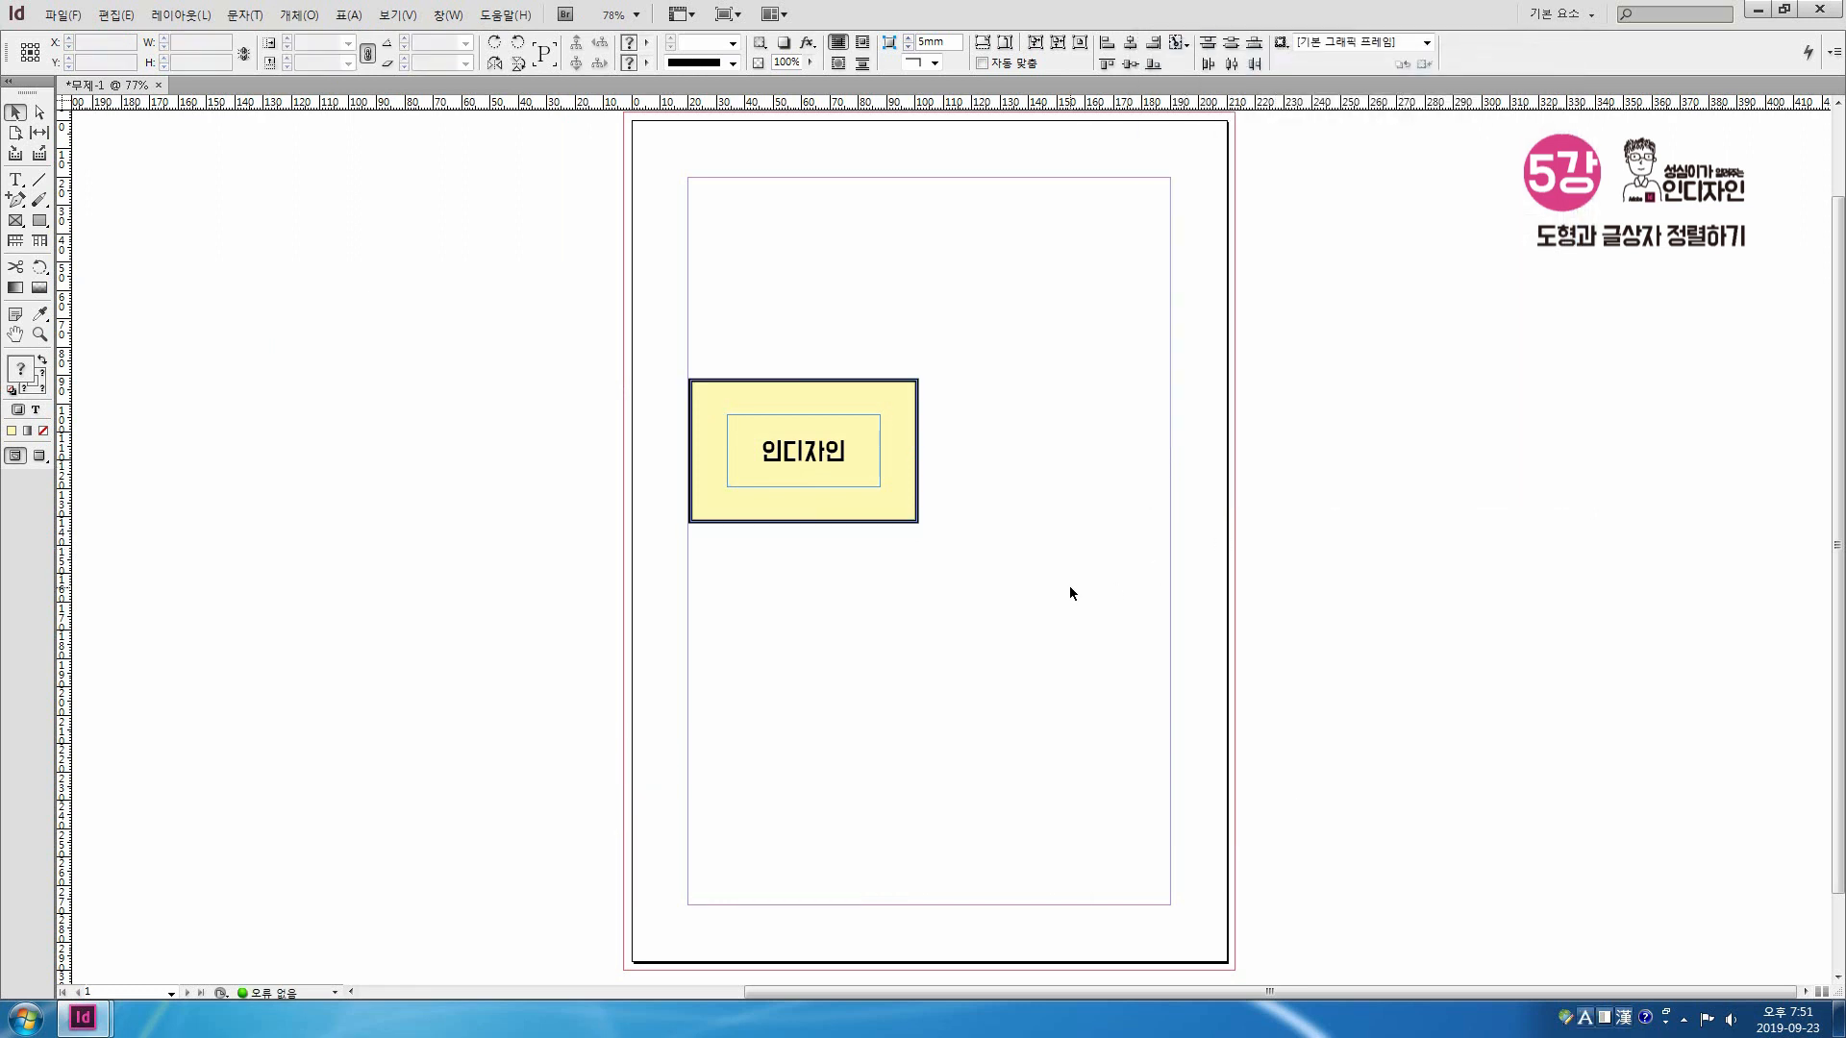
left_click(742, 416)
left_click(769, 444)
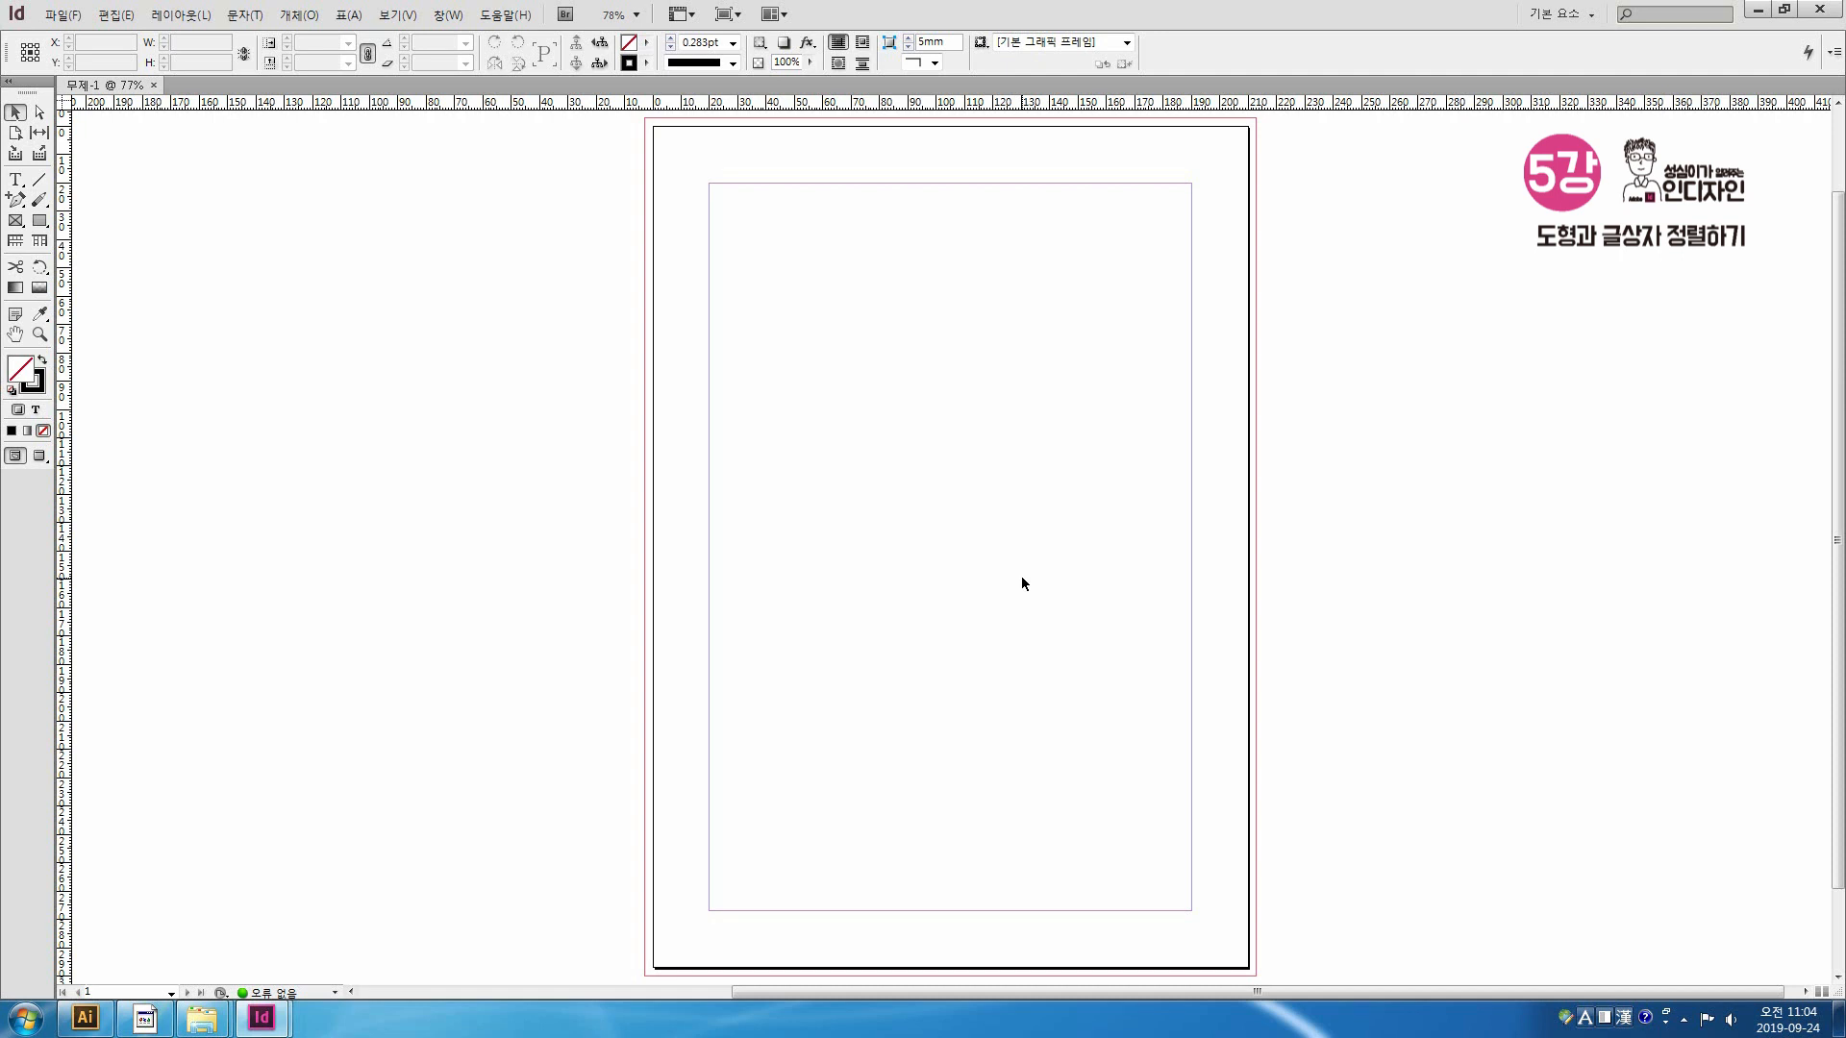
Step: Draw a text frame about 73.5 mm wide and 37.5 mm high on the empty page and enter 인디자인
key("t")
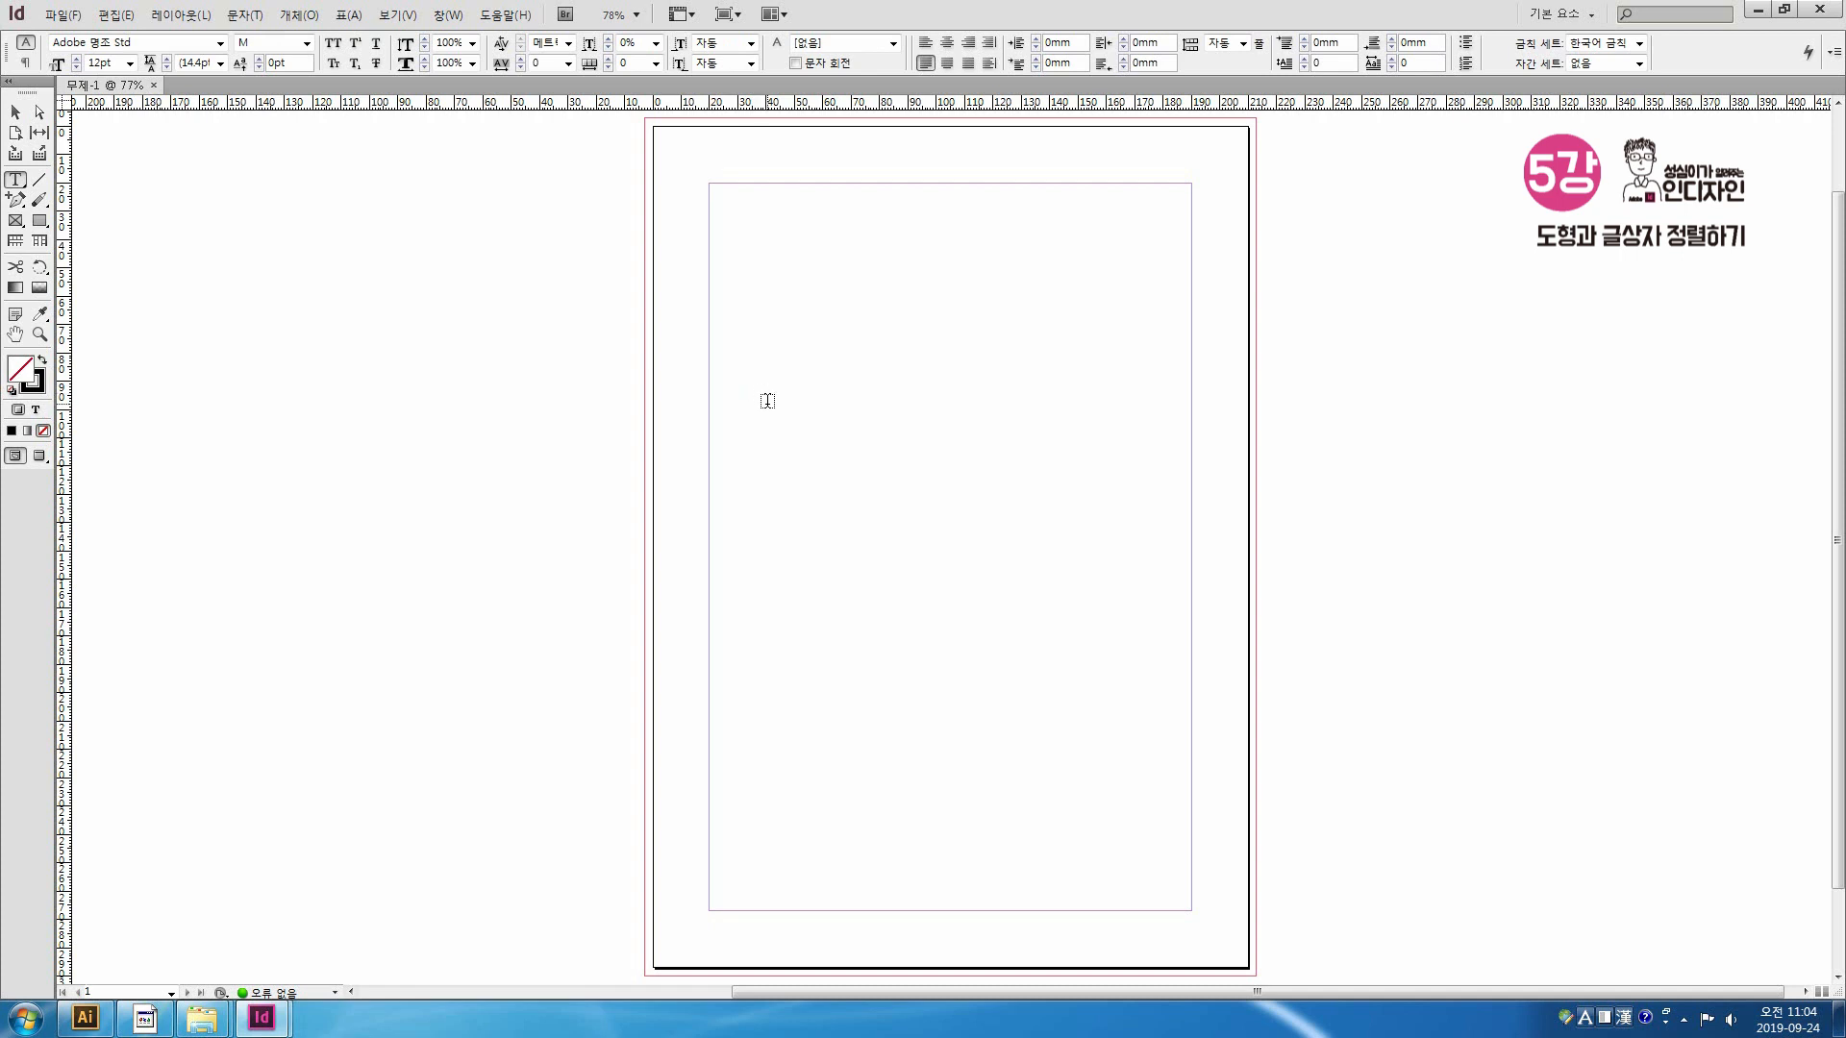
left_click_drag(773, 404, 982, 510)
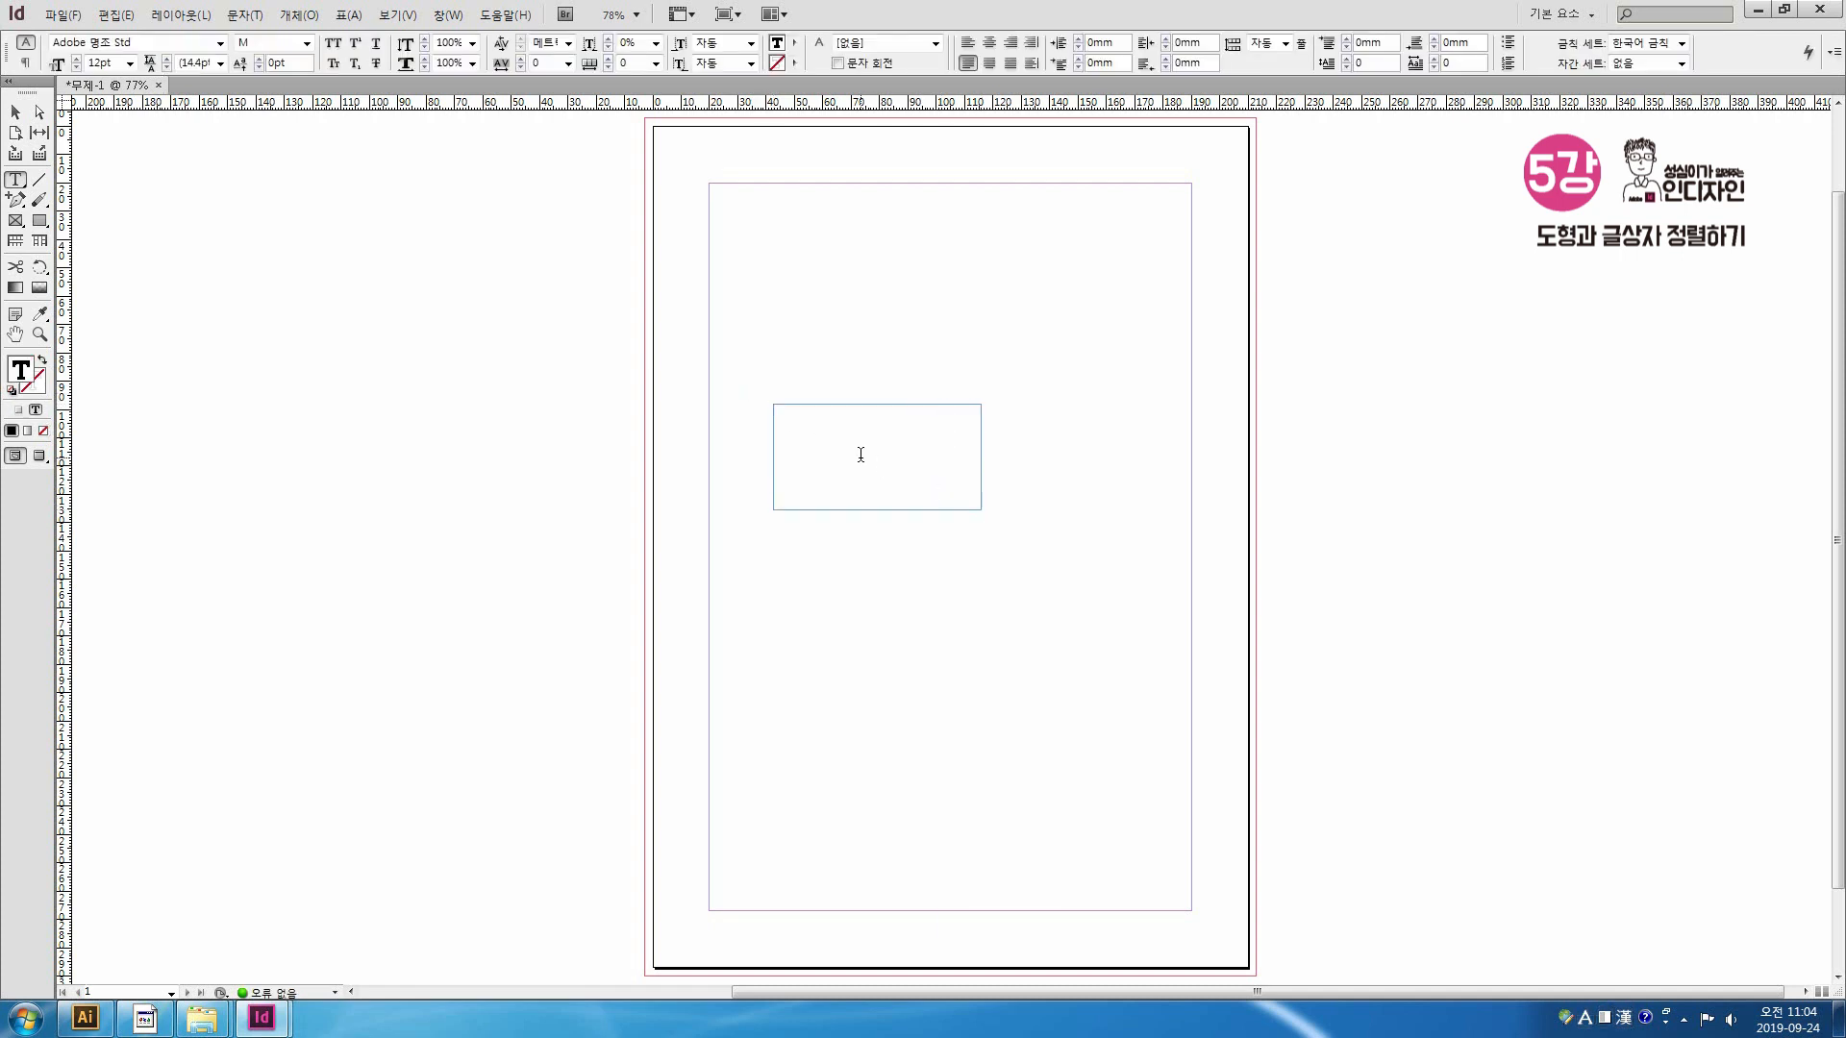
key("Hangul")
type("인딧")
type("자인")
Step: Select the text 인디자인 and set its font to 배달의민족 도현
left_click_drag(829, 411, 765, 411)
left_click(244, 14)
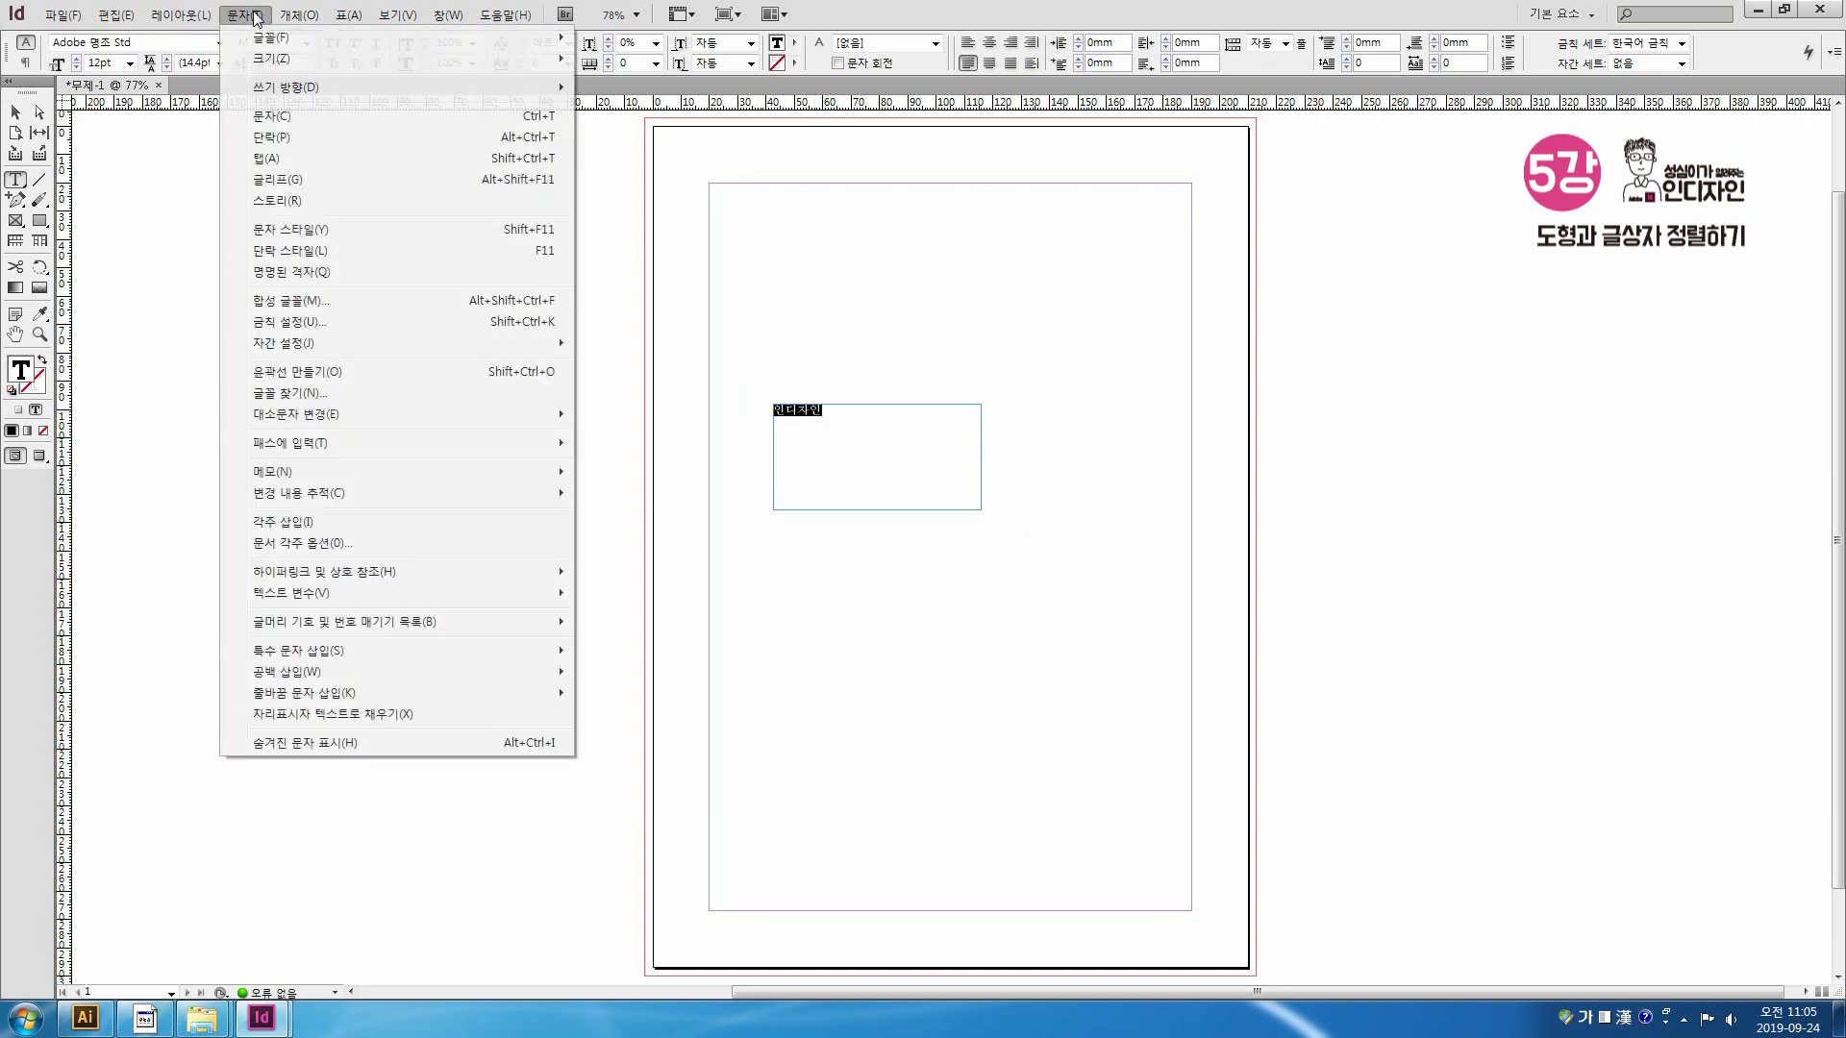
left_click(277, 117)
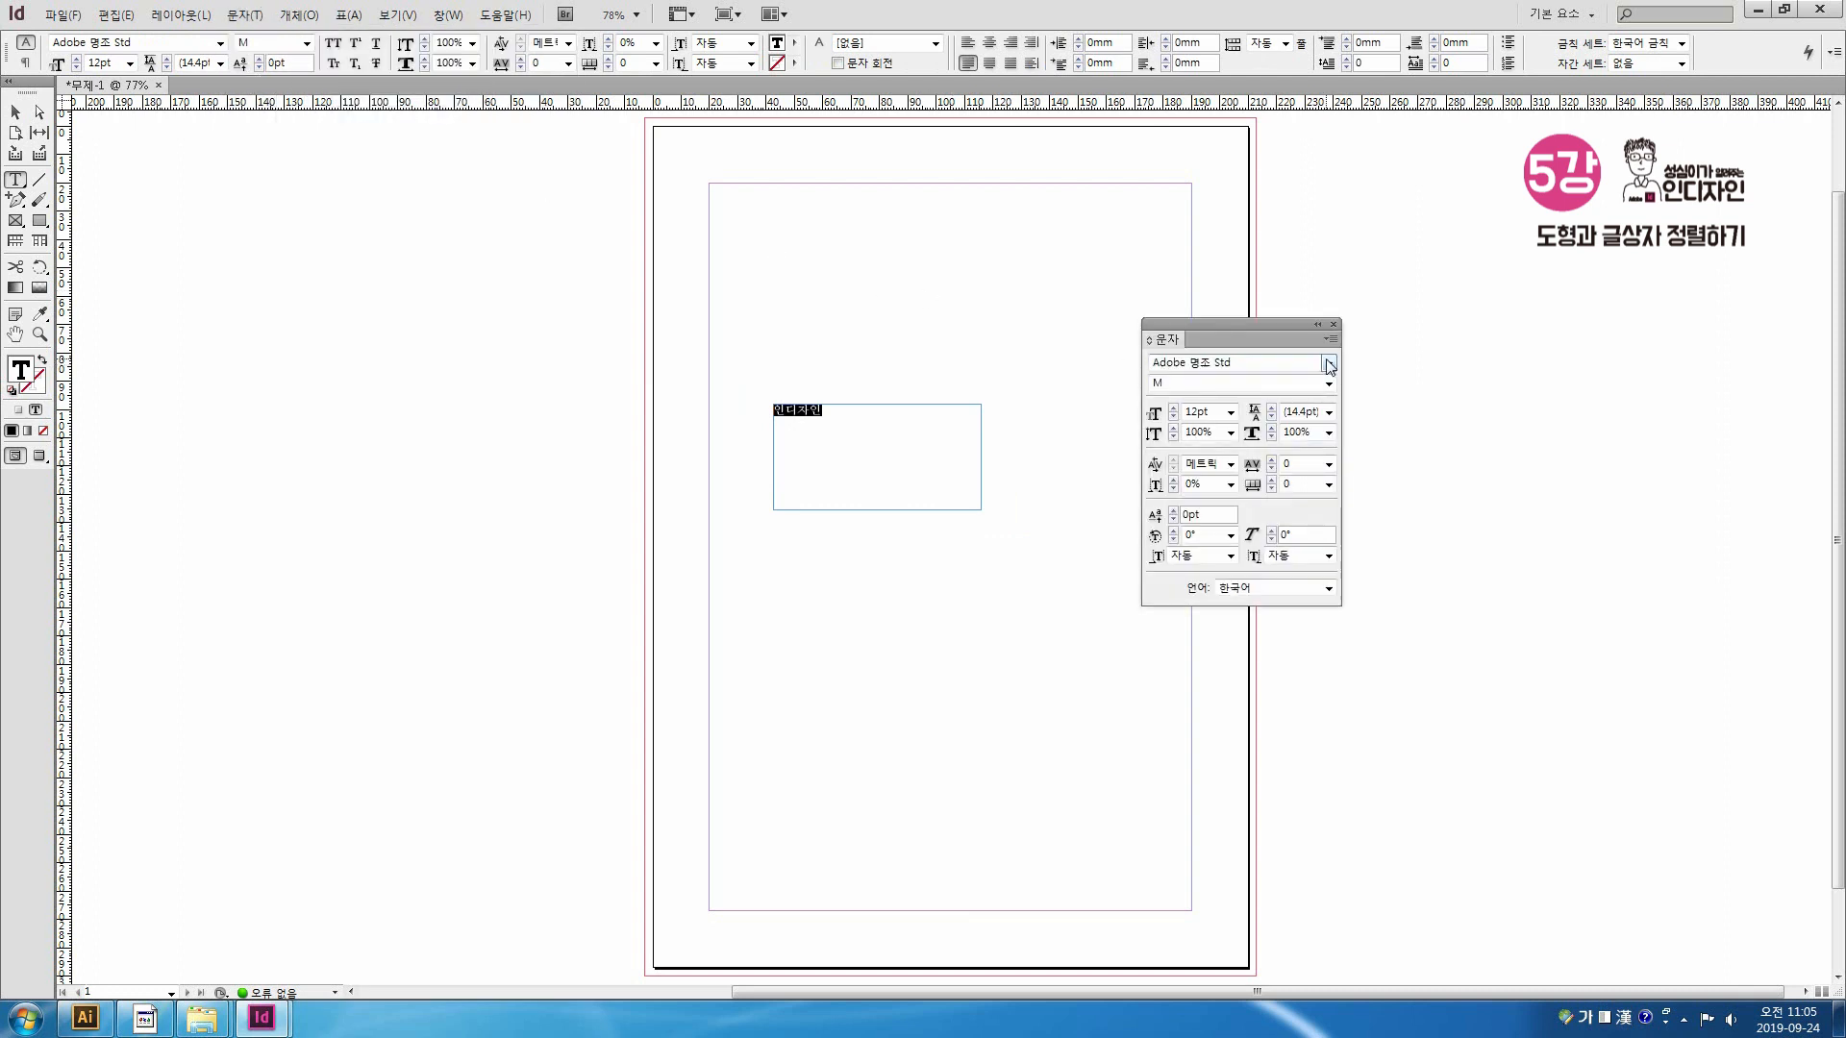
left_click(1332, 359)
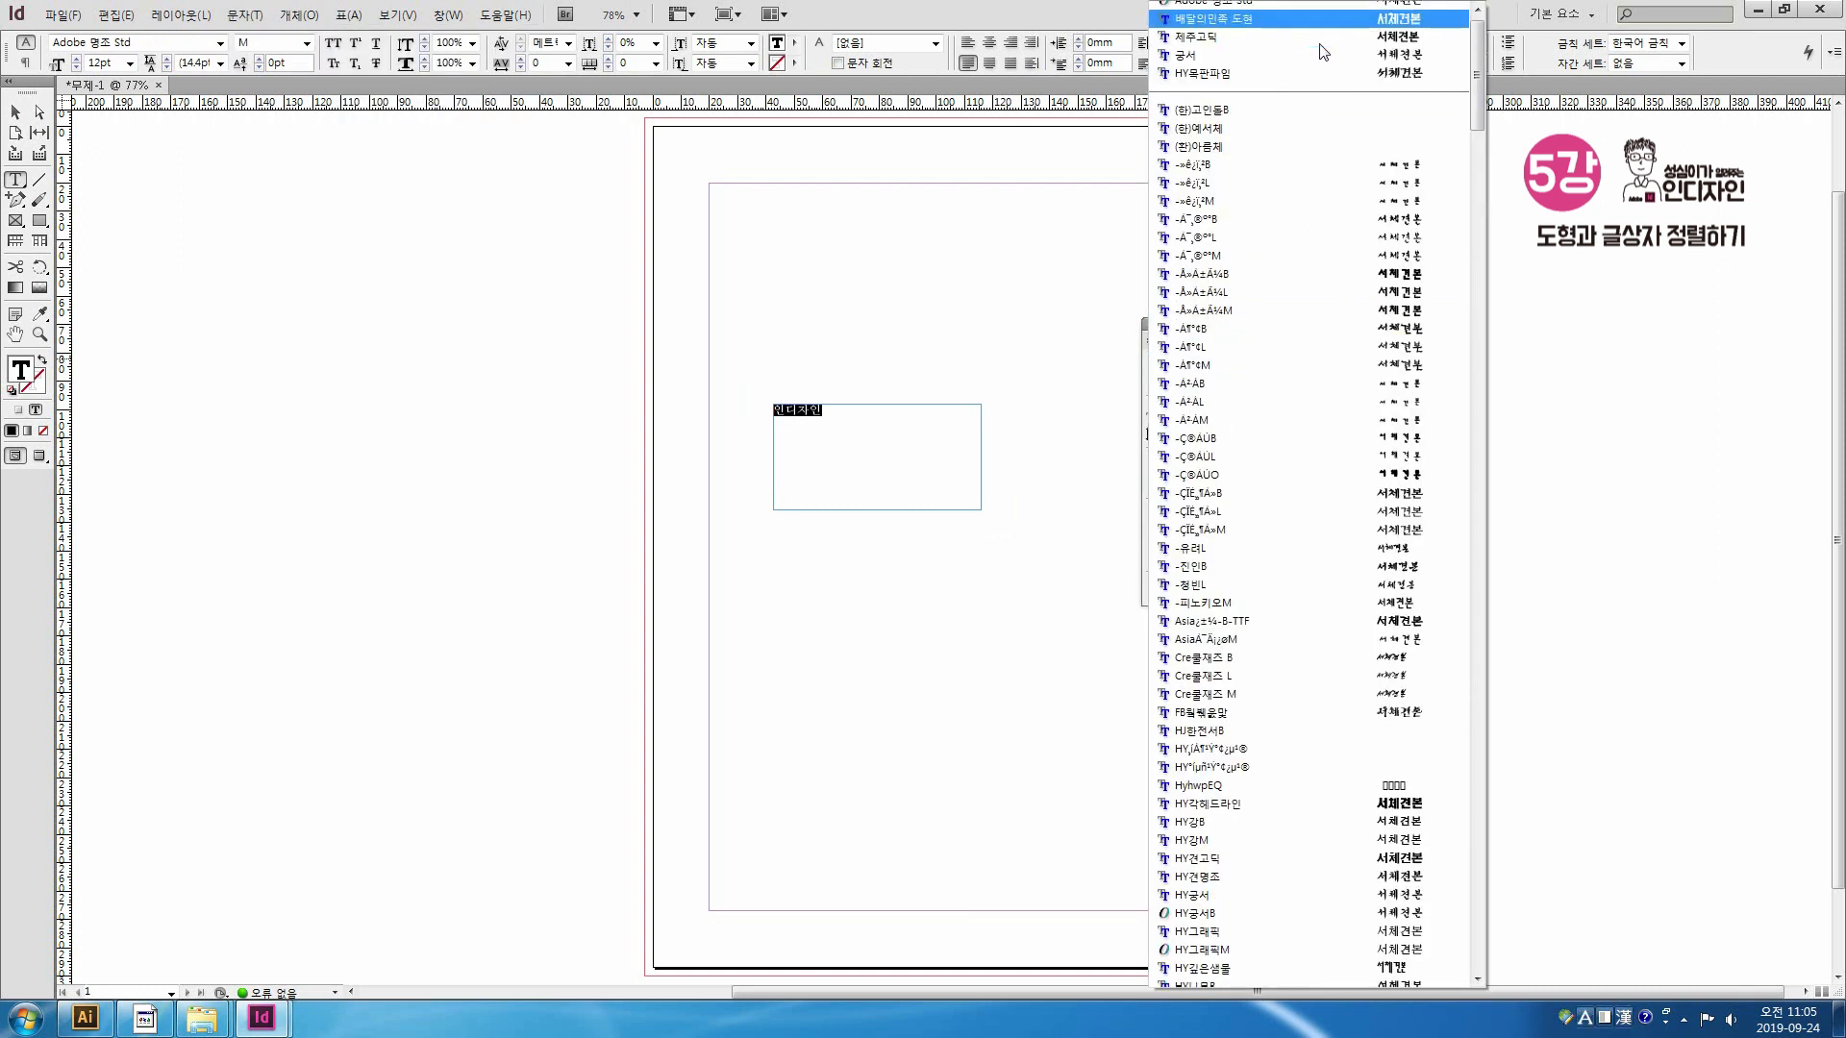
left_click(1288, 29)
Step: Set the selected text's font size to 28 pt and close the Character panel
left_click(1174, 408)
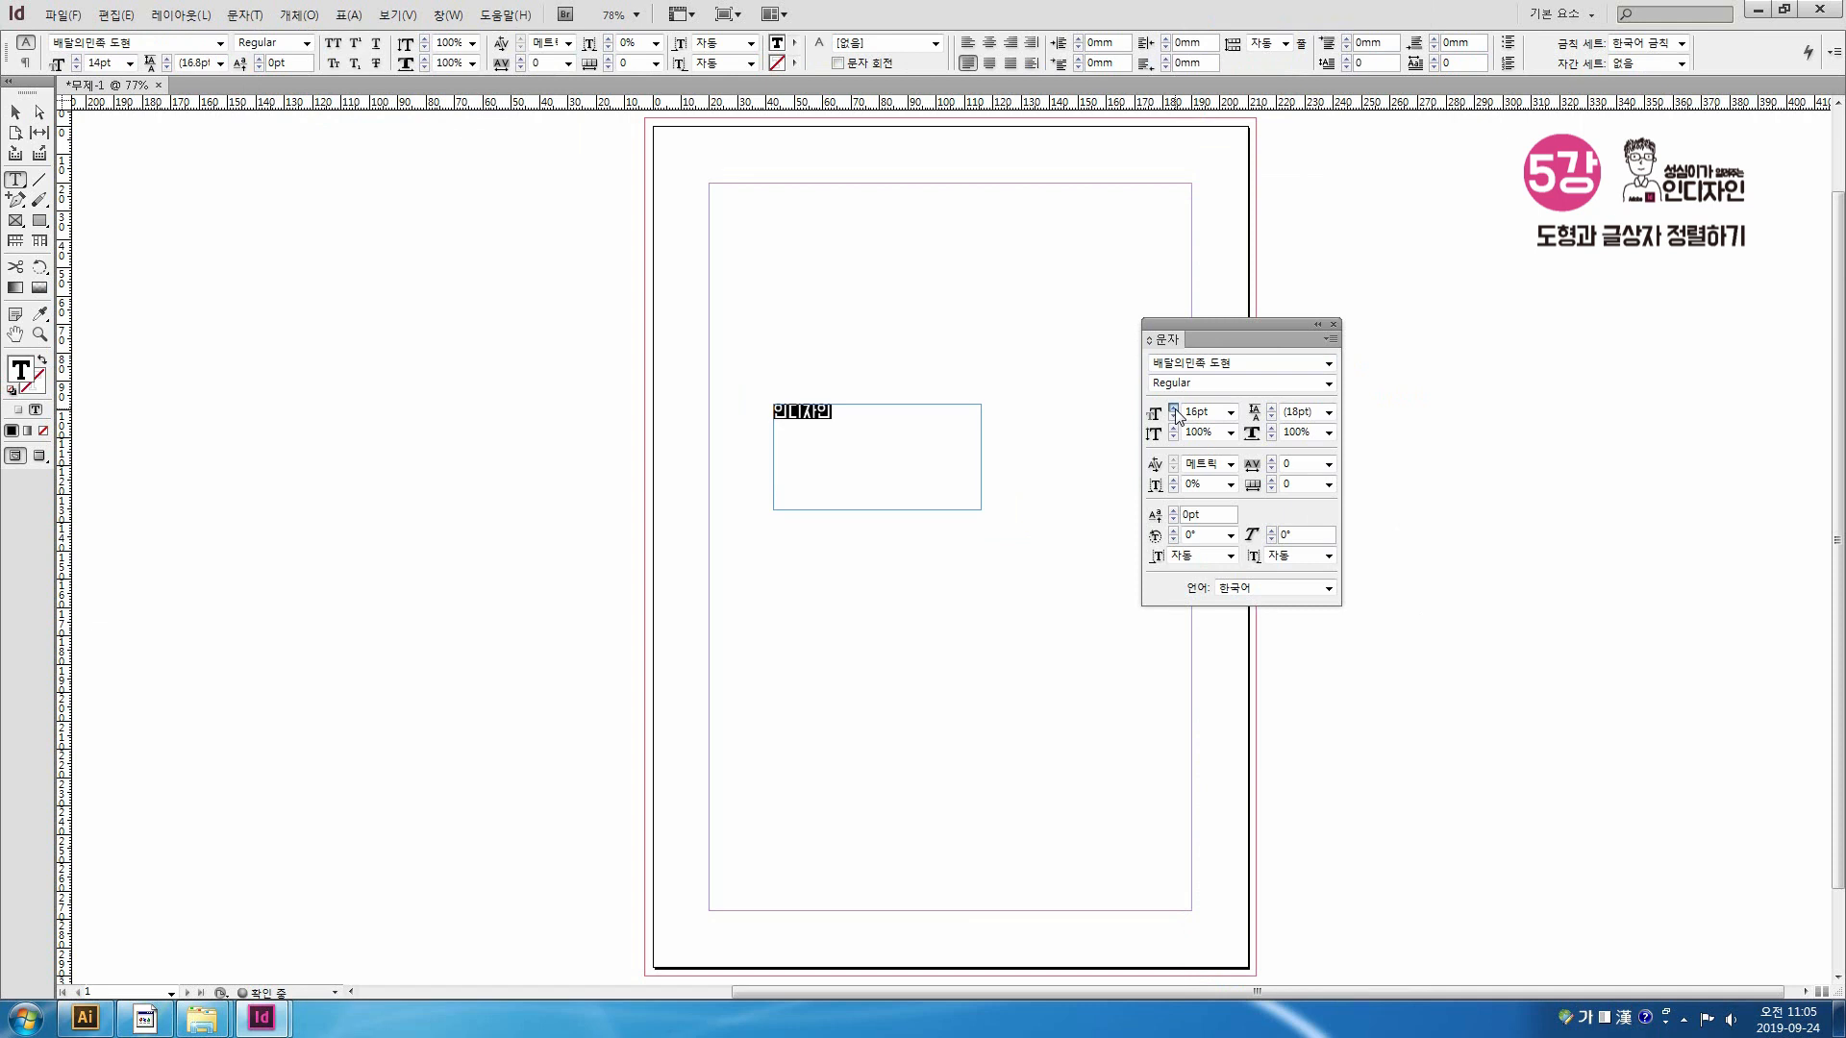
left_click(1174, 409)
left_click(1174, 409)
left_click(1174, 409)
left_click(1174, 409)
left_click(1174, 409)
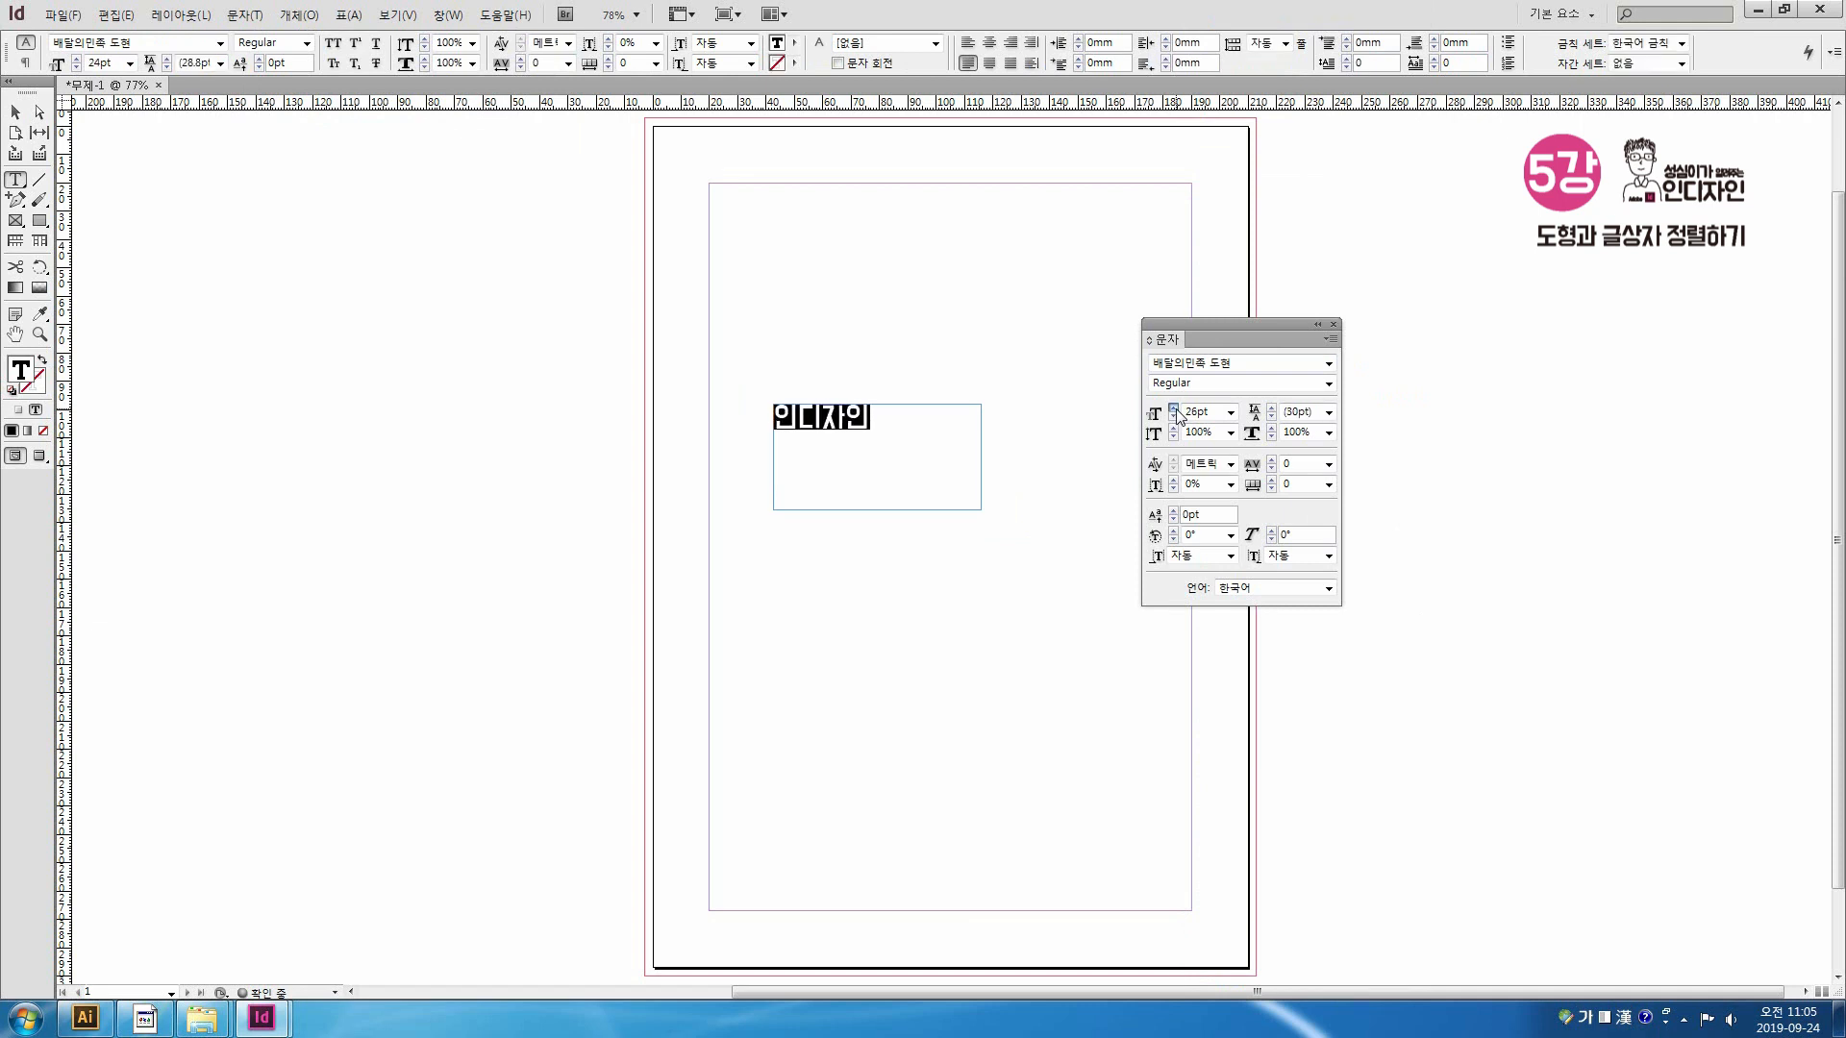
left_click(1174, 408)
left_click(1174, 408)
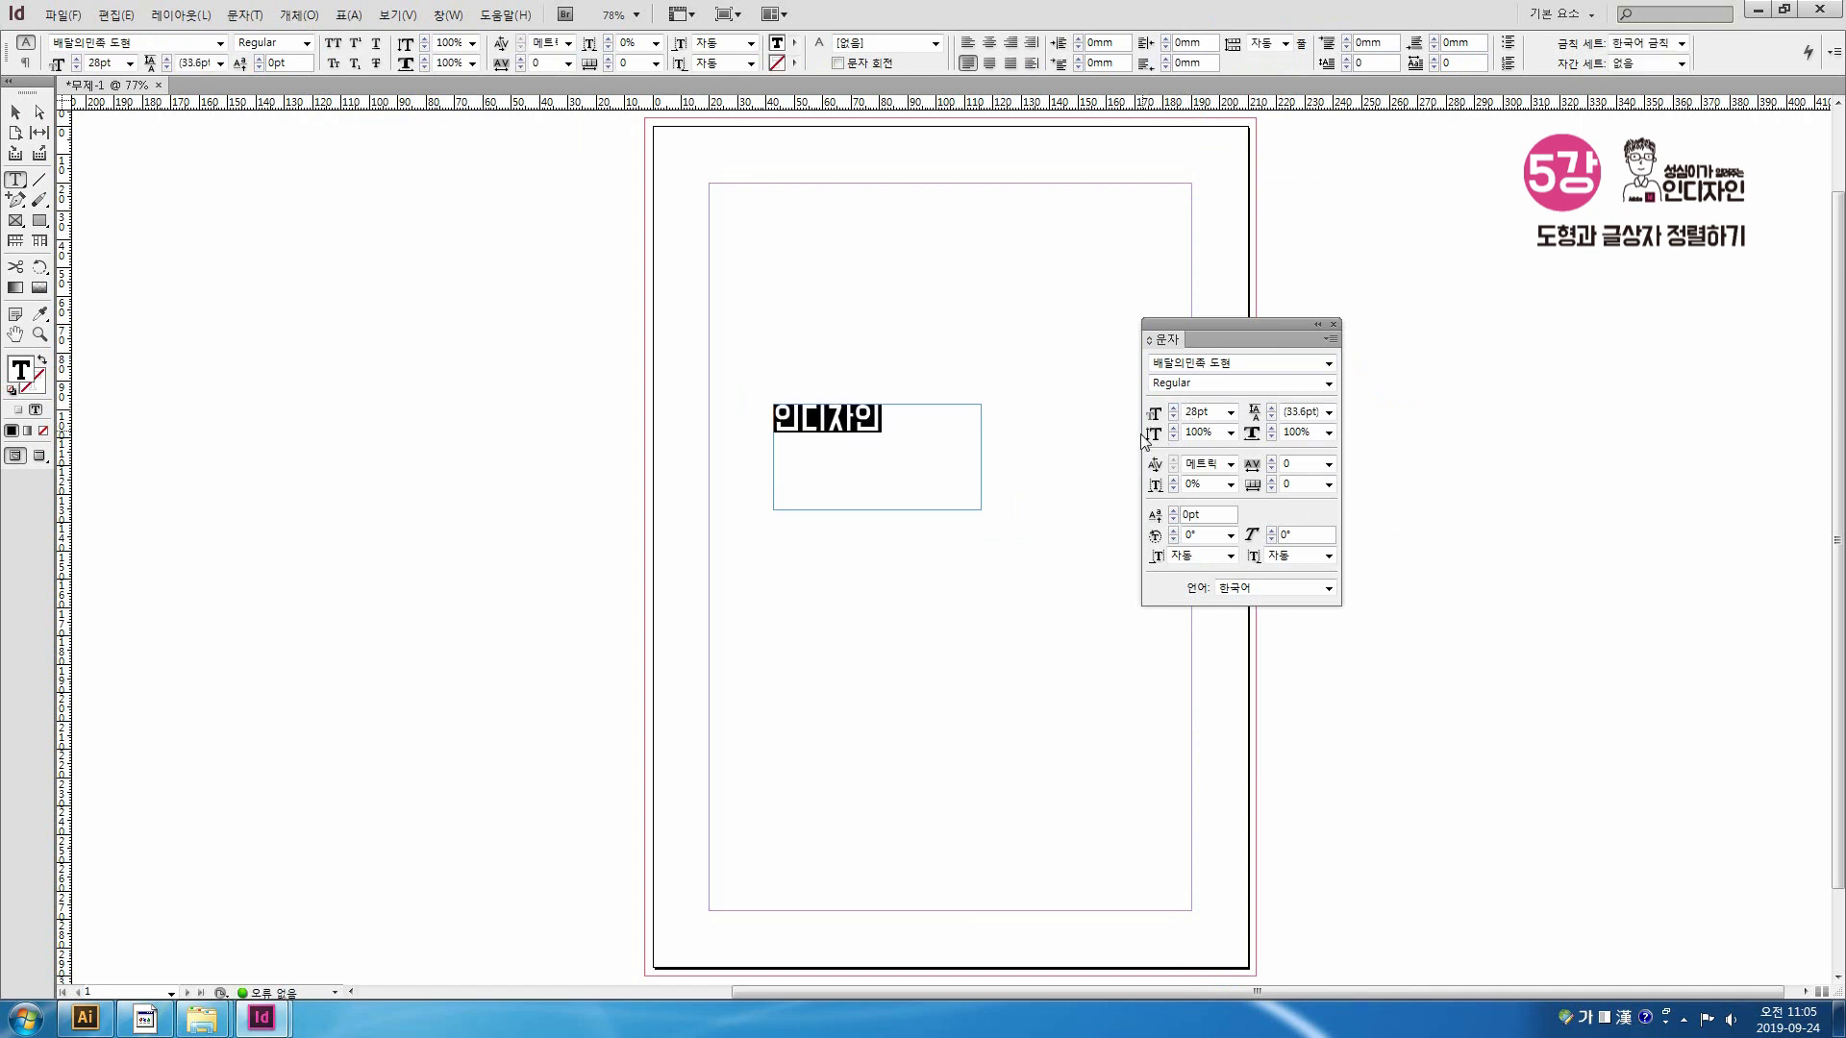
left_click(1334, 324)
Step: Centre-align the selected text's paragraph in the Paragraph panel and close the panel
left_click(244, 14)
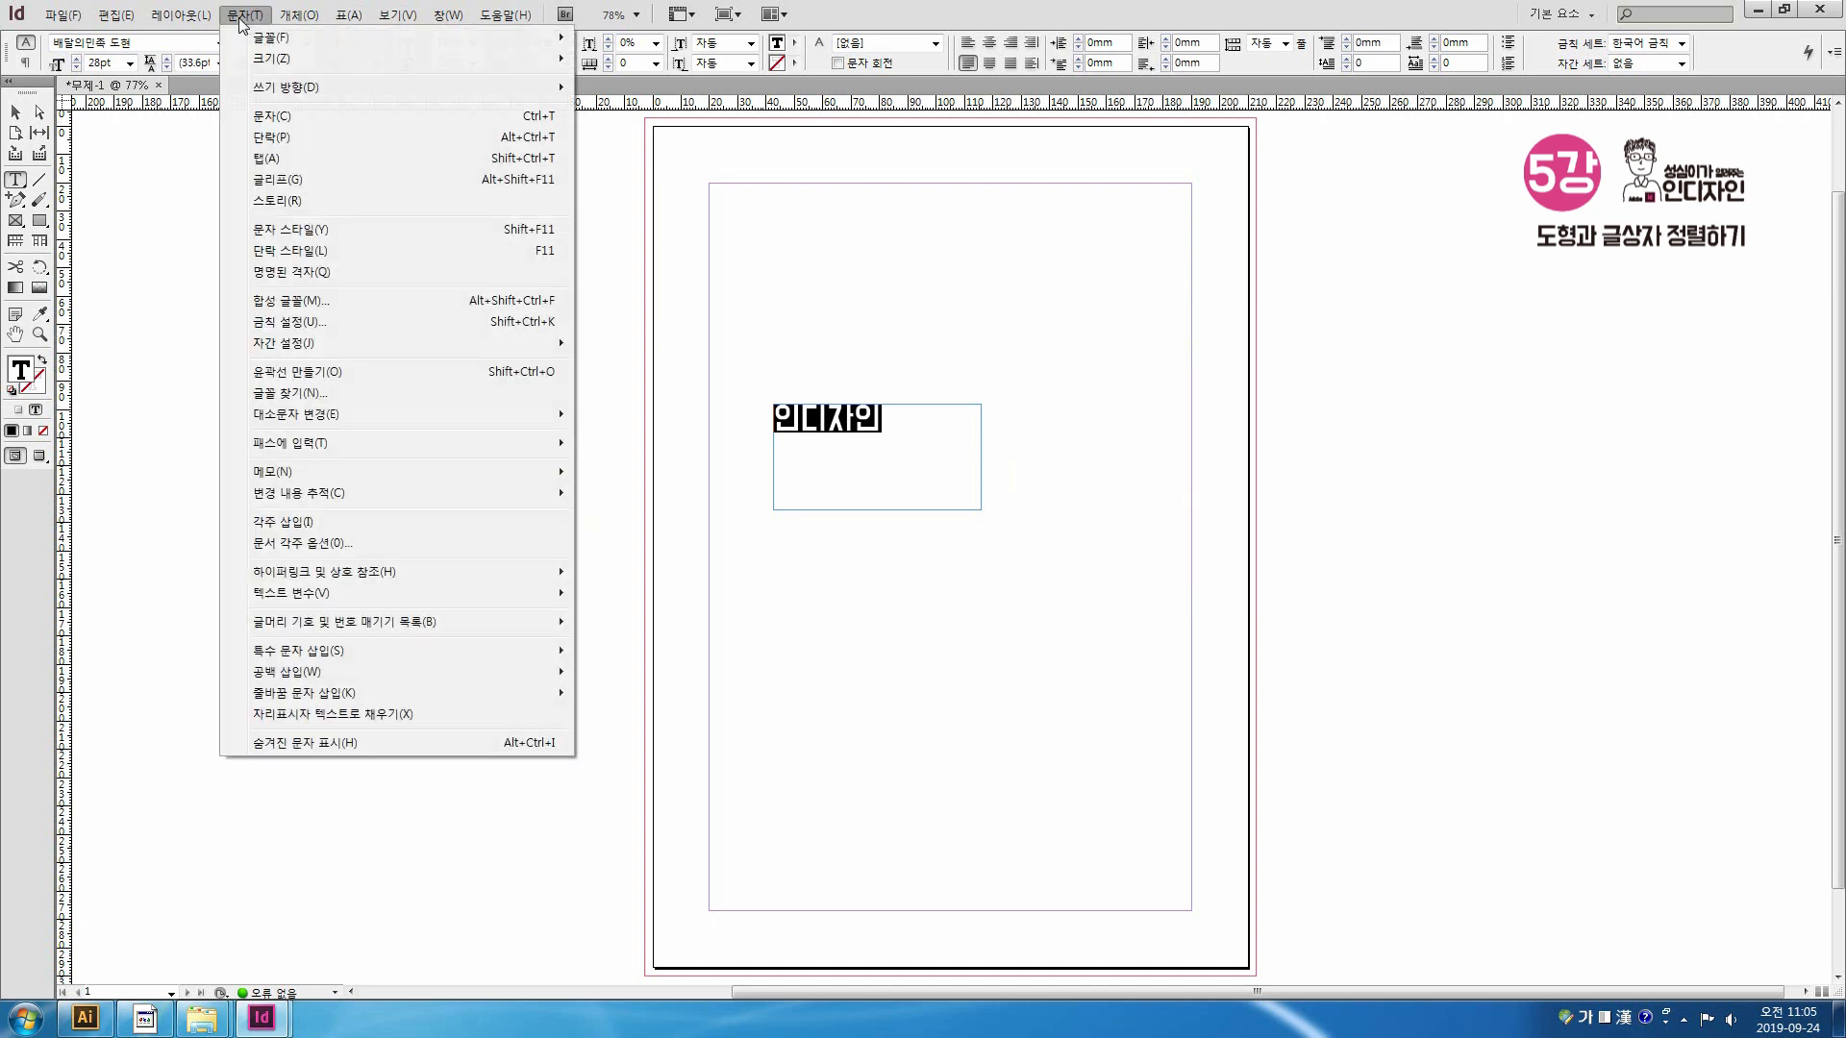
left_click(269, 141)
left_click_drag(835, 556, 1164, 383)
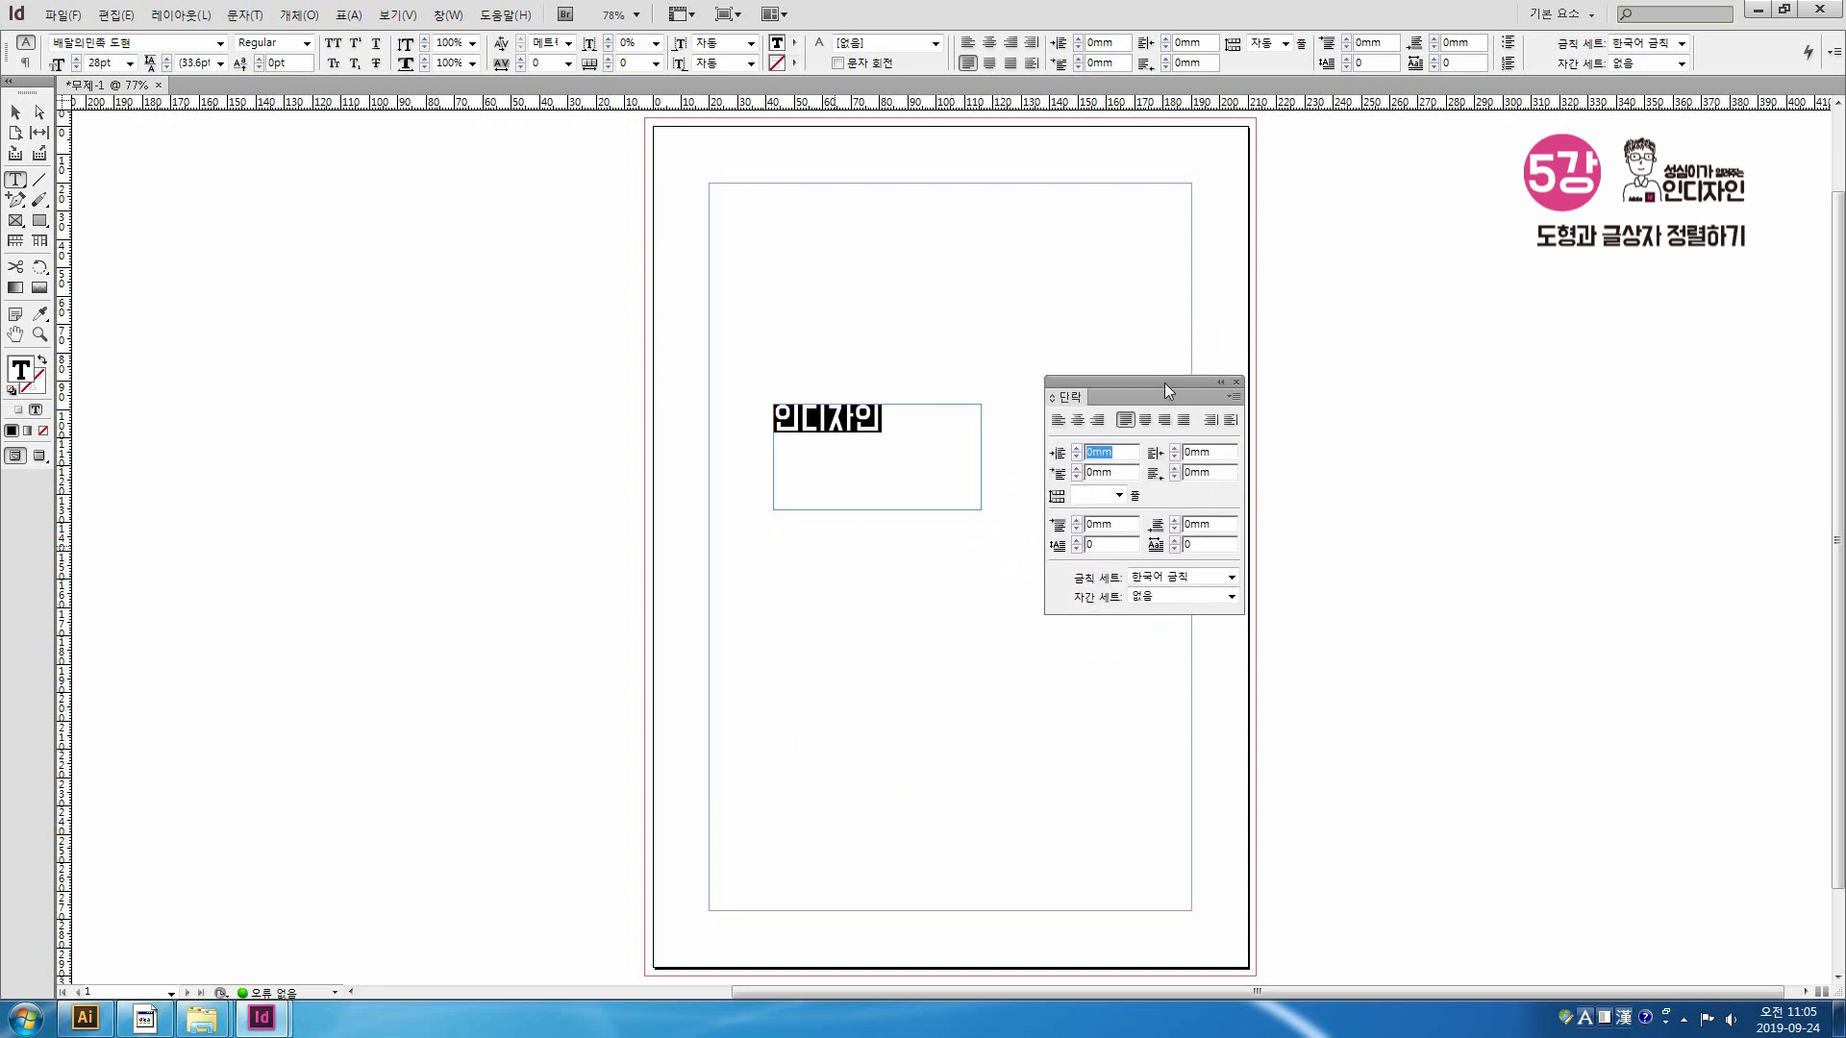
left_click(1078, 421)
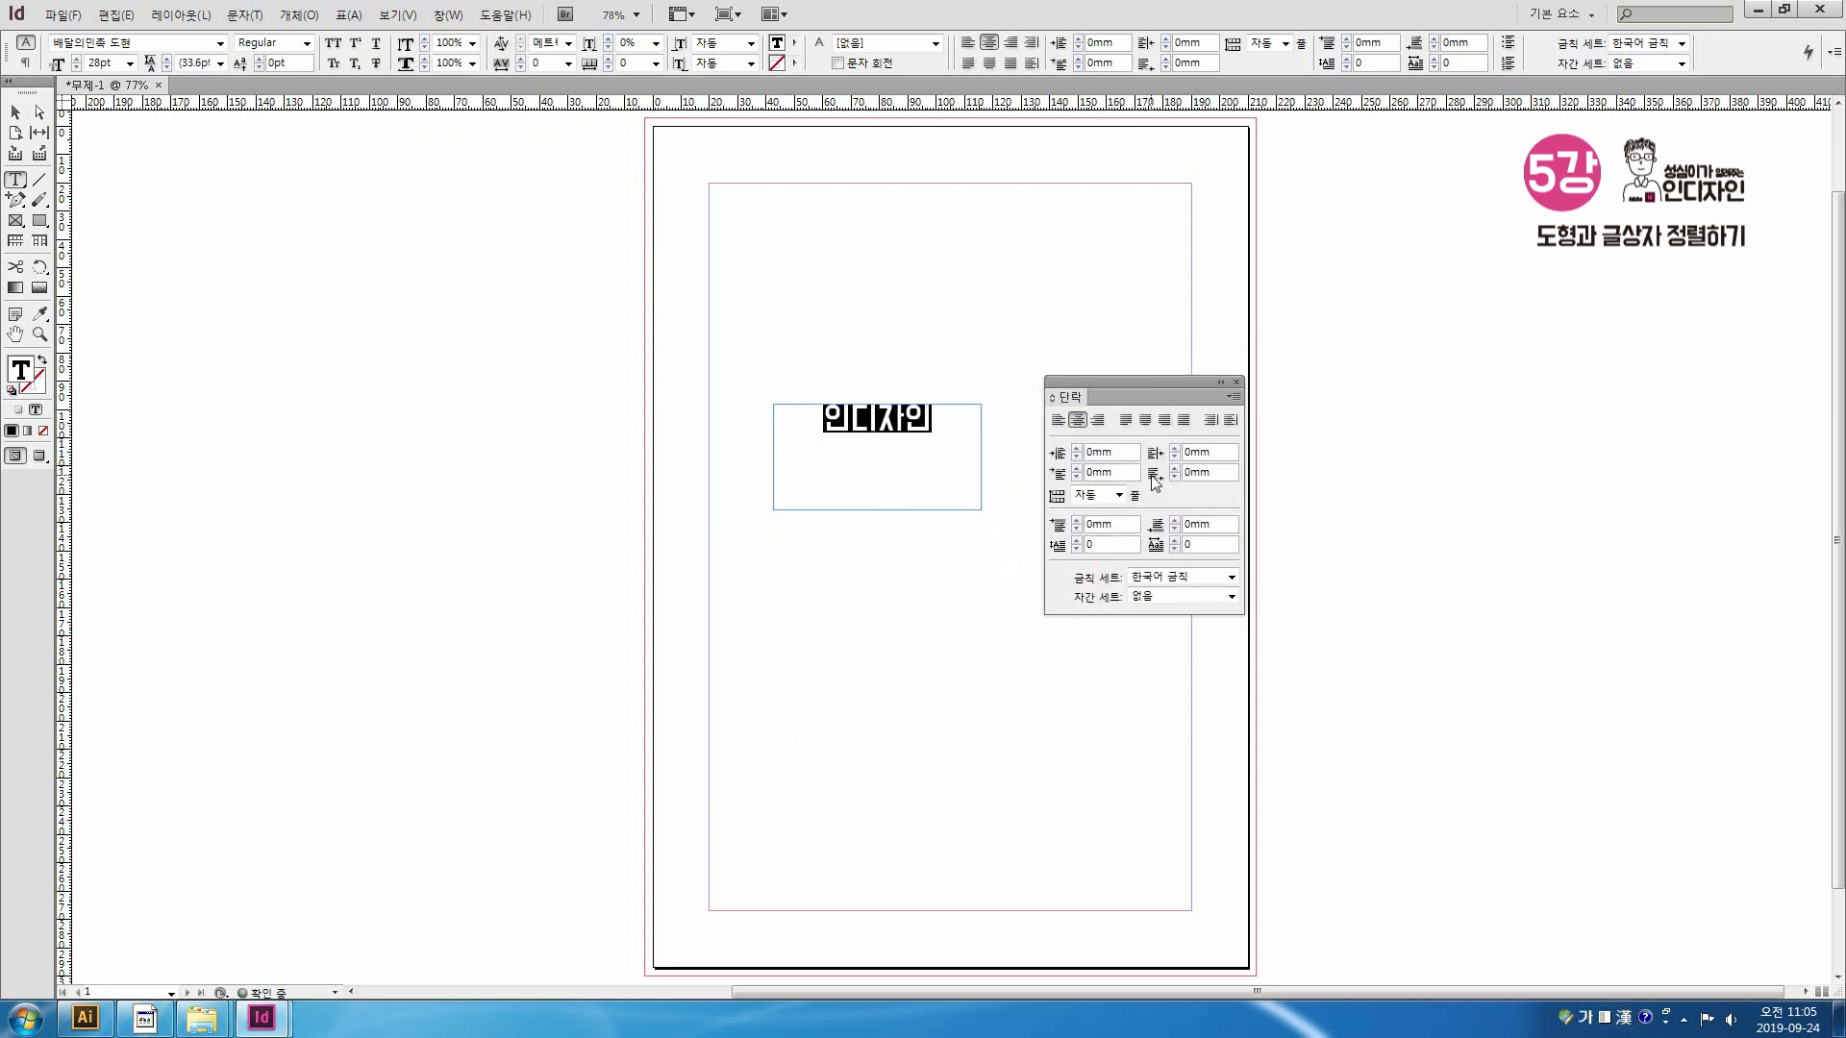
left_click(1238, 381)
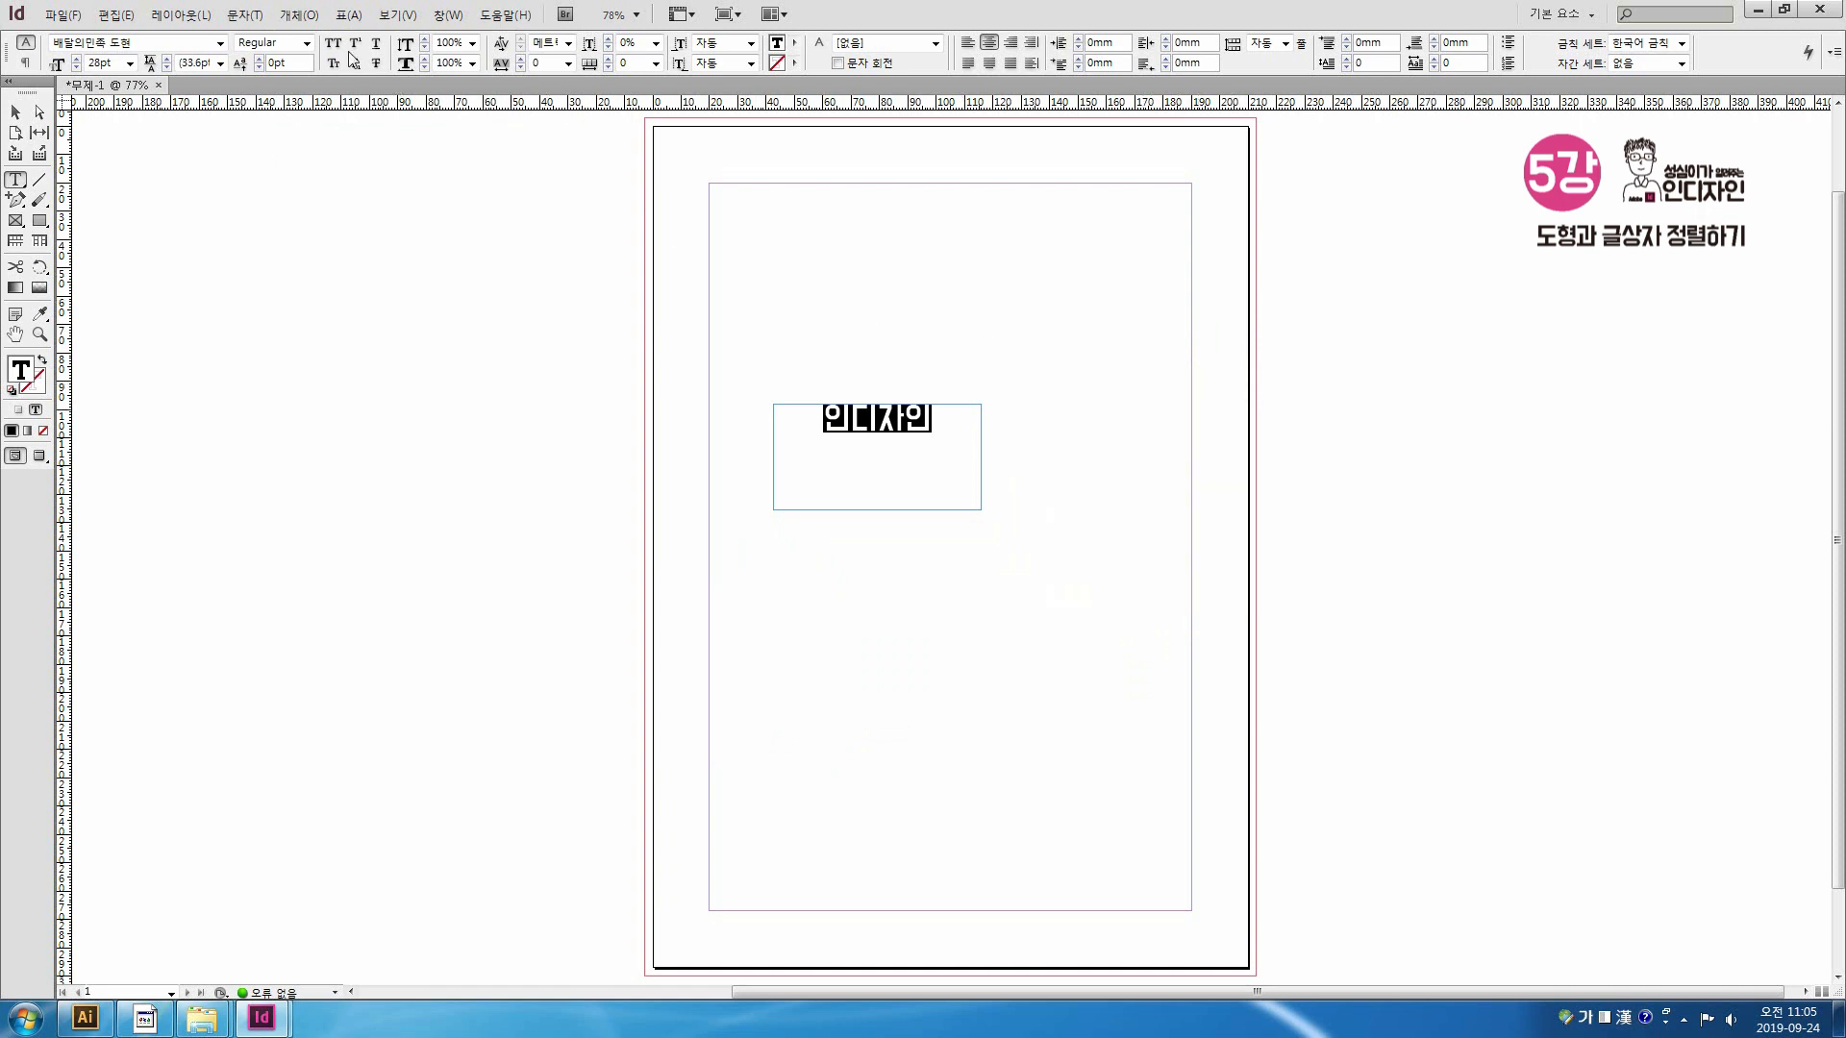
Step: Set the new text frame's vertical alignment to 가운데 in the text frame options and leave text editing with the frame selected
left_click(299, 16)
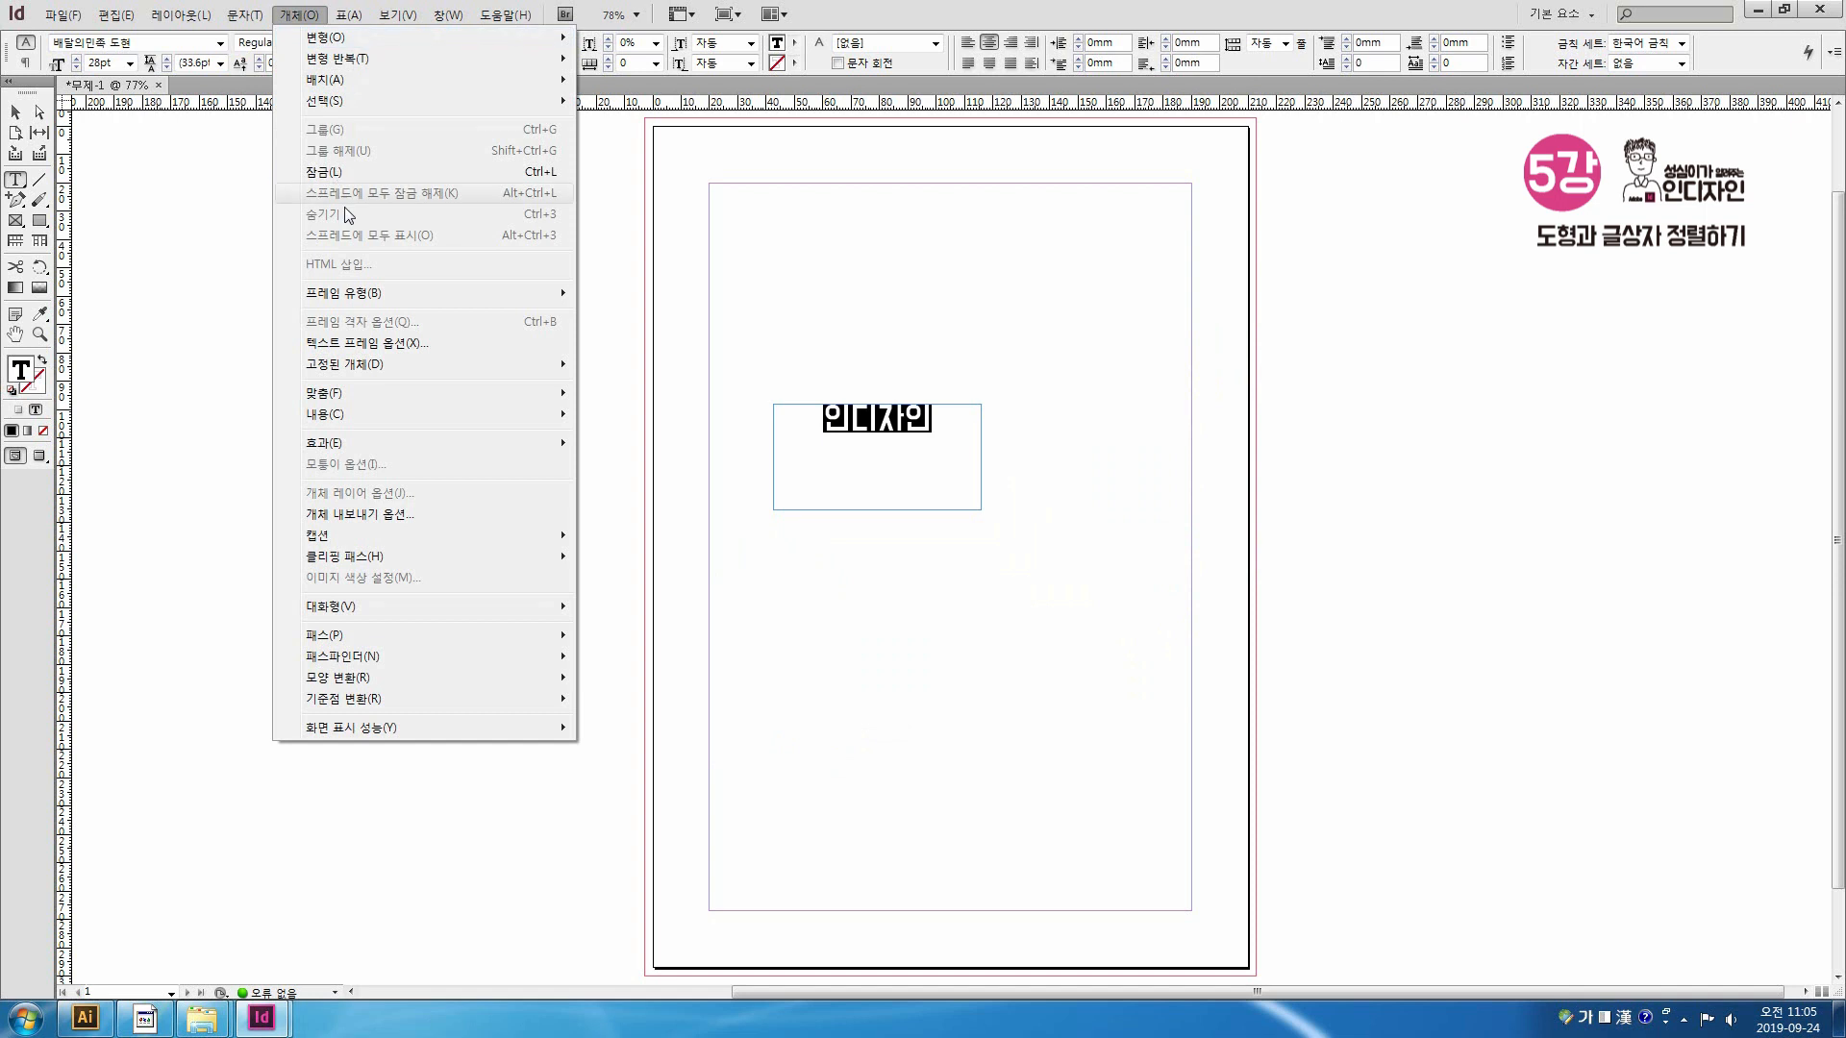
left_click(453, 348)
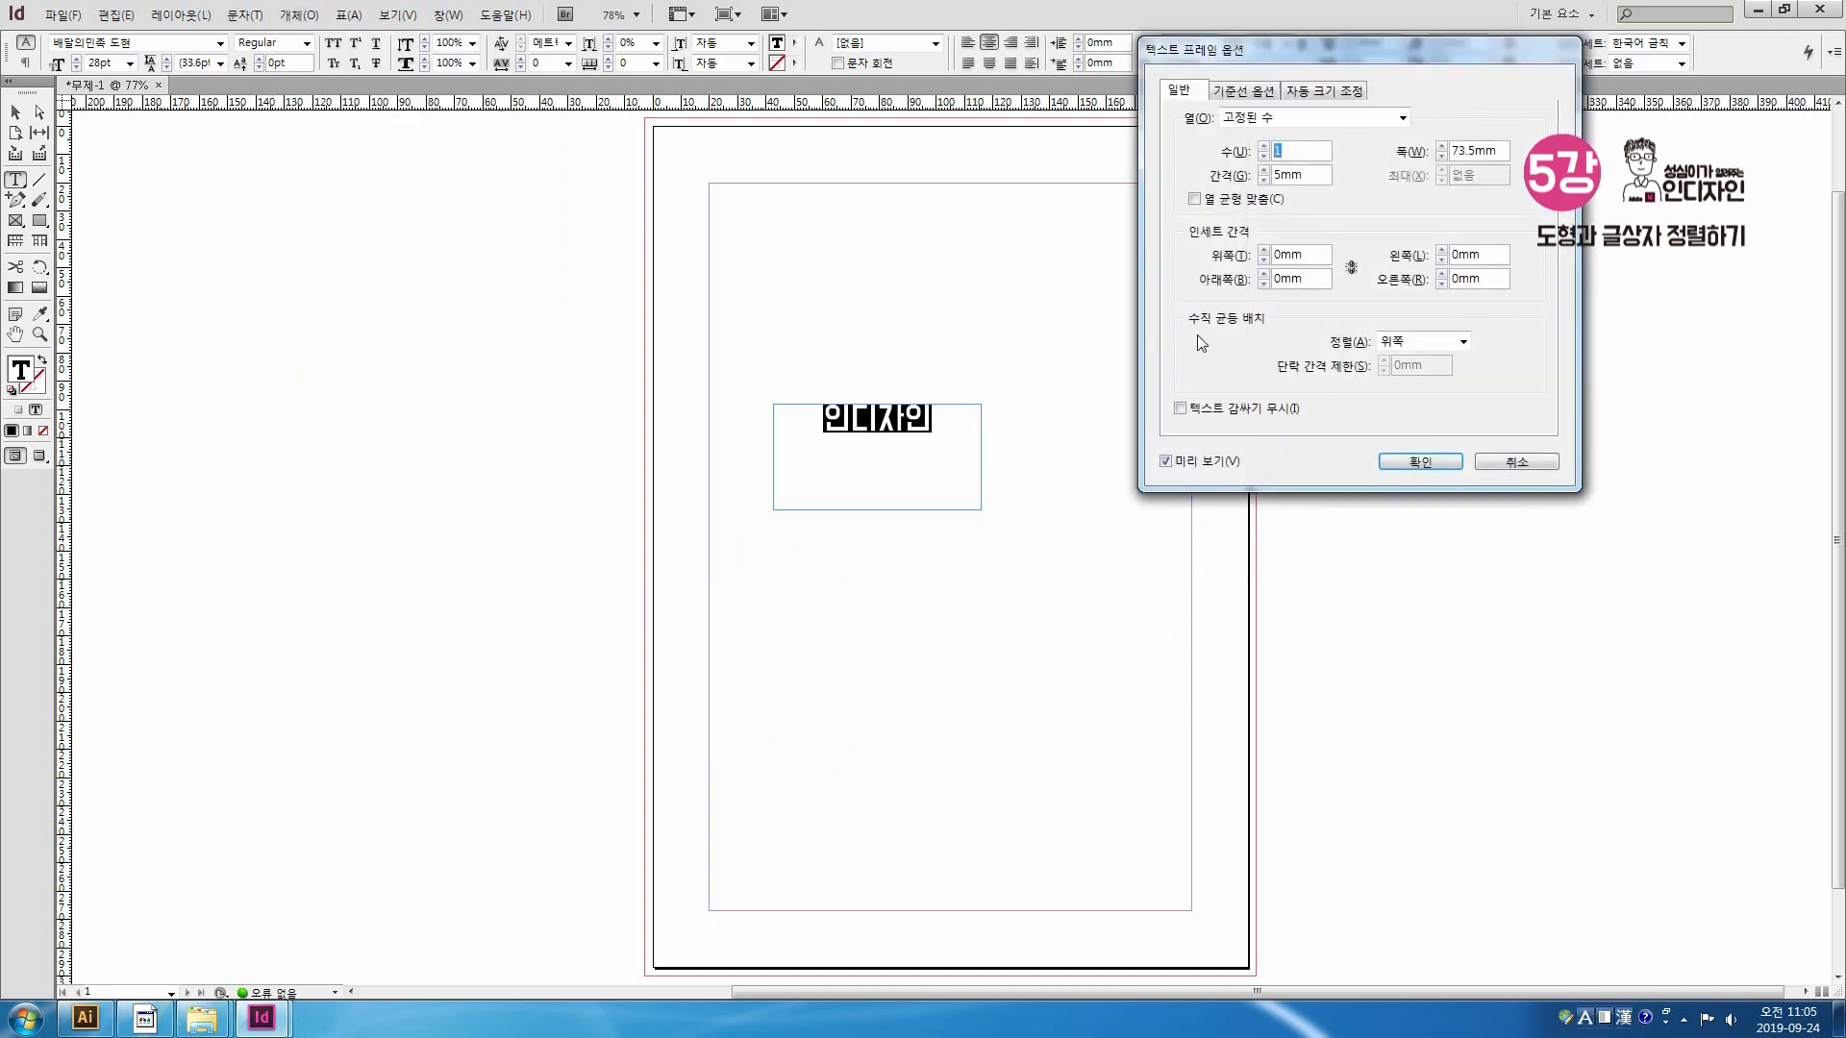
left_click(1405, 344)
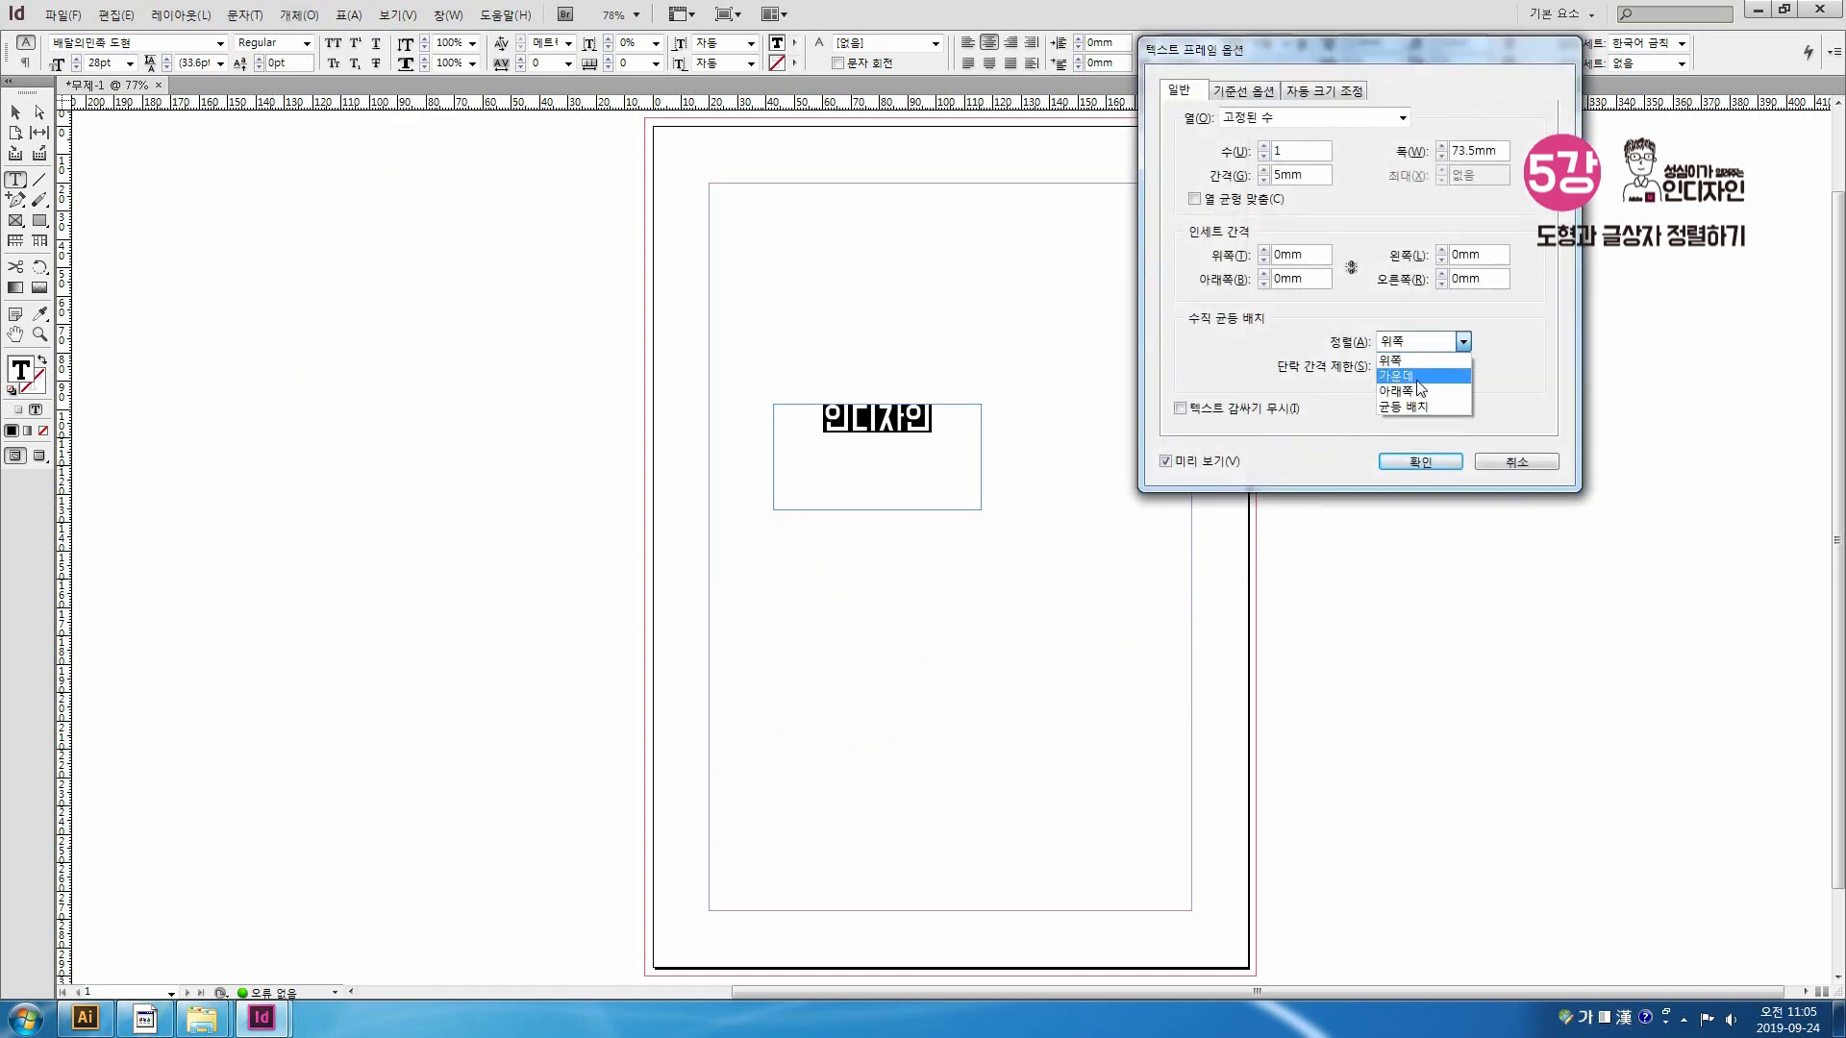
left_click(1418, 376)
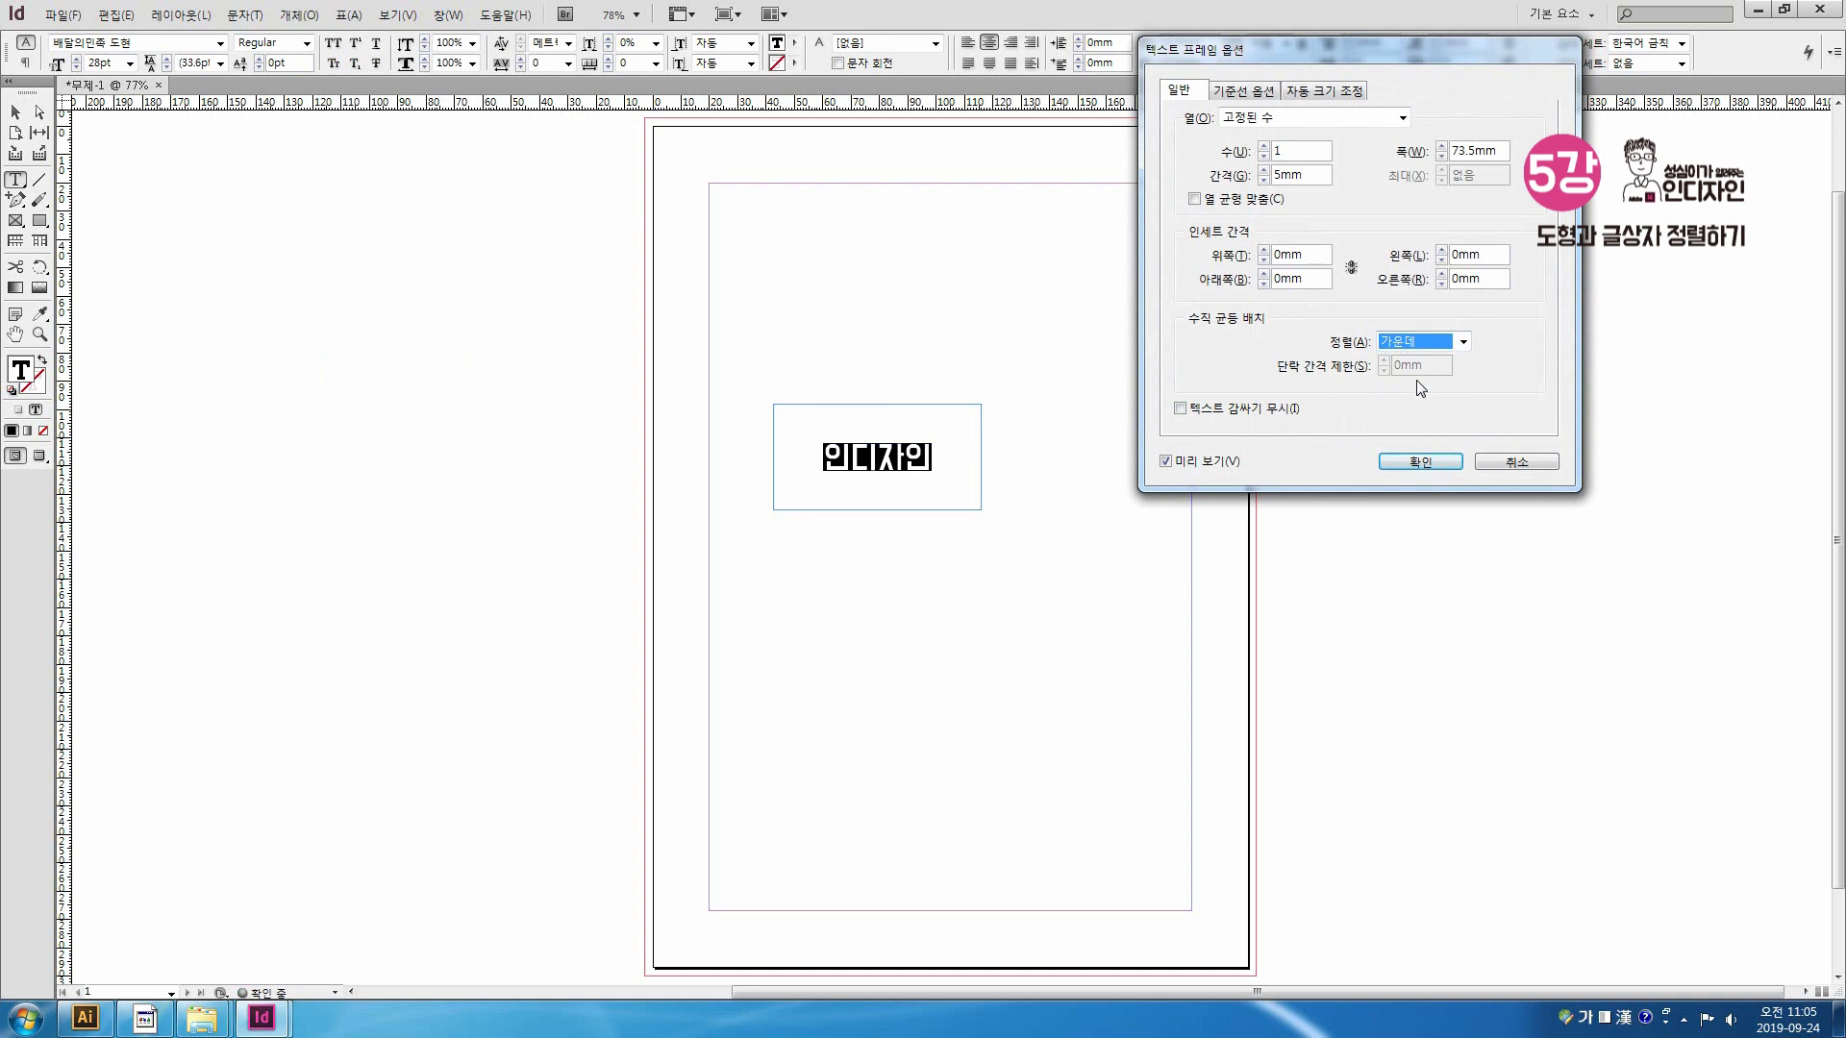
left_click(1421, 462)
key("Escape")
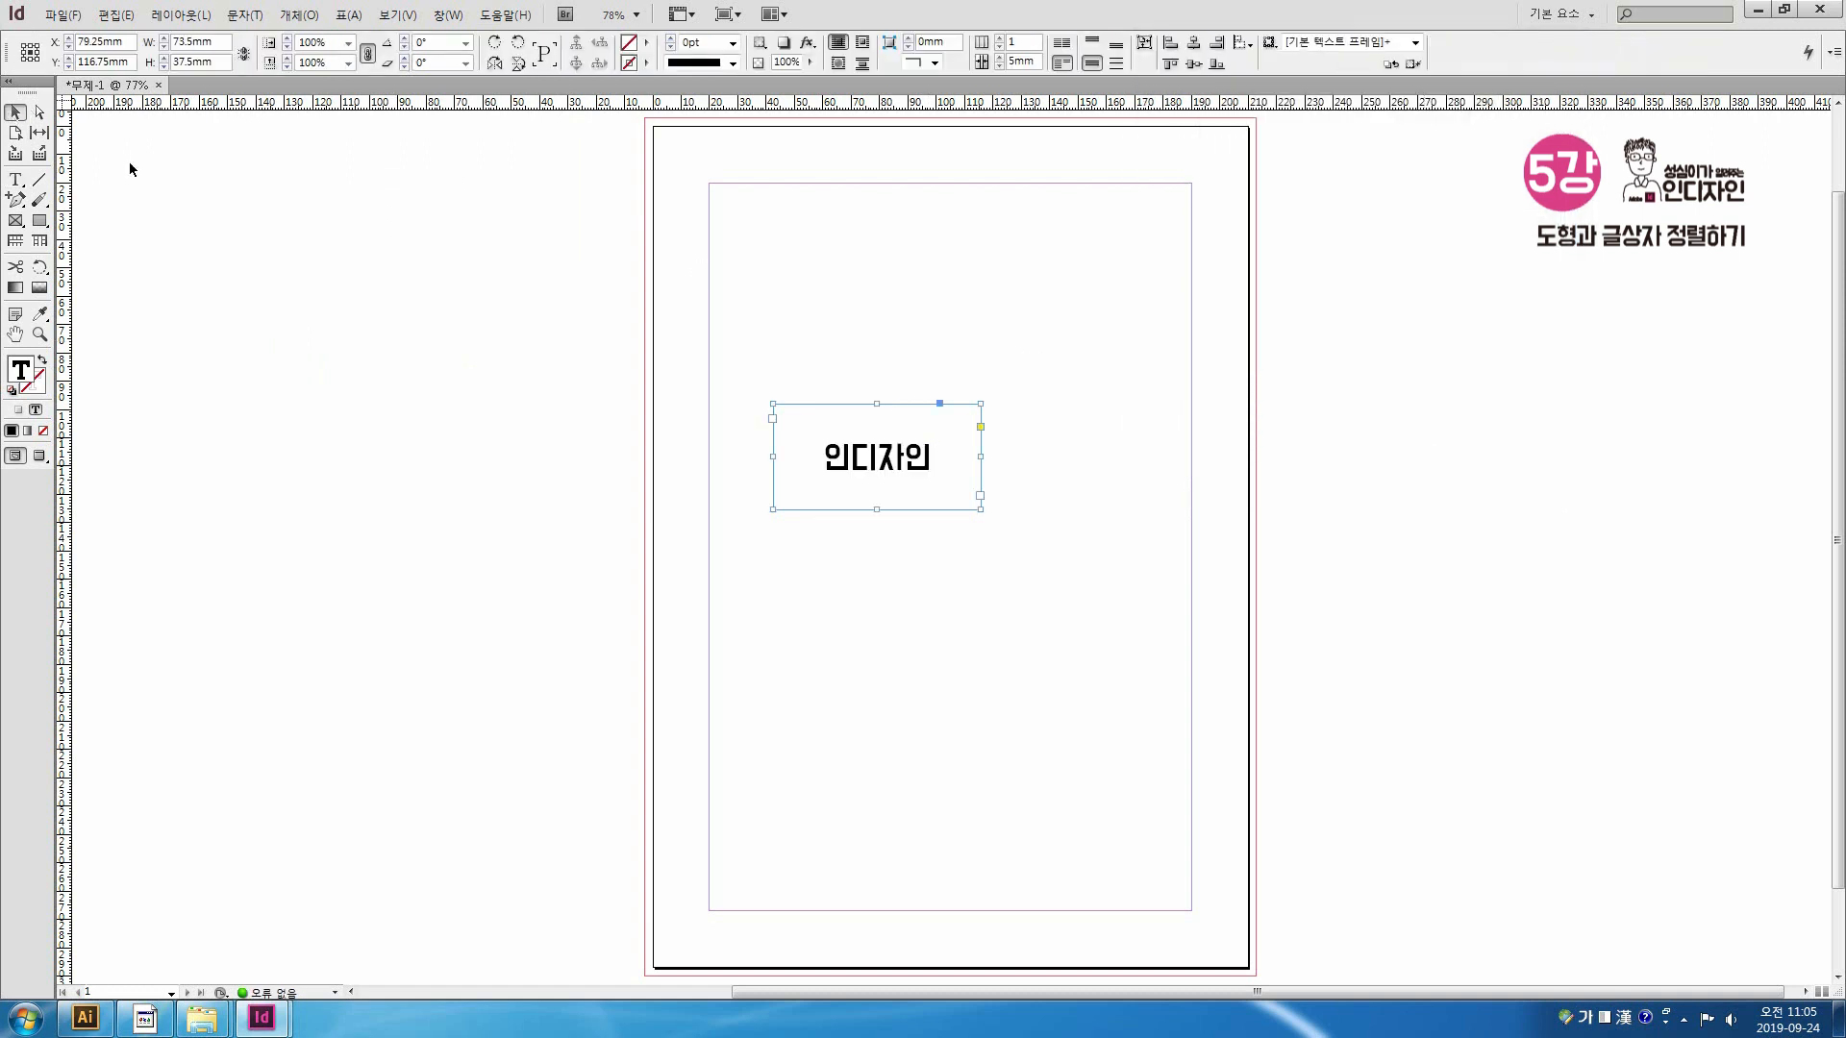
Step: Fill the text frame with a yellow-green colour, about C 26, M 0, Y 87, K 0, keeping the Color panel beside the frame
key("Hangul")
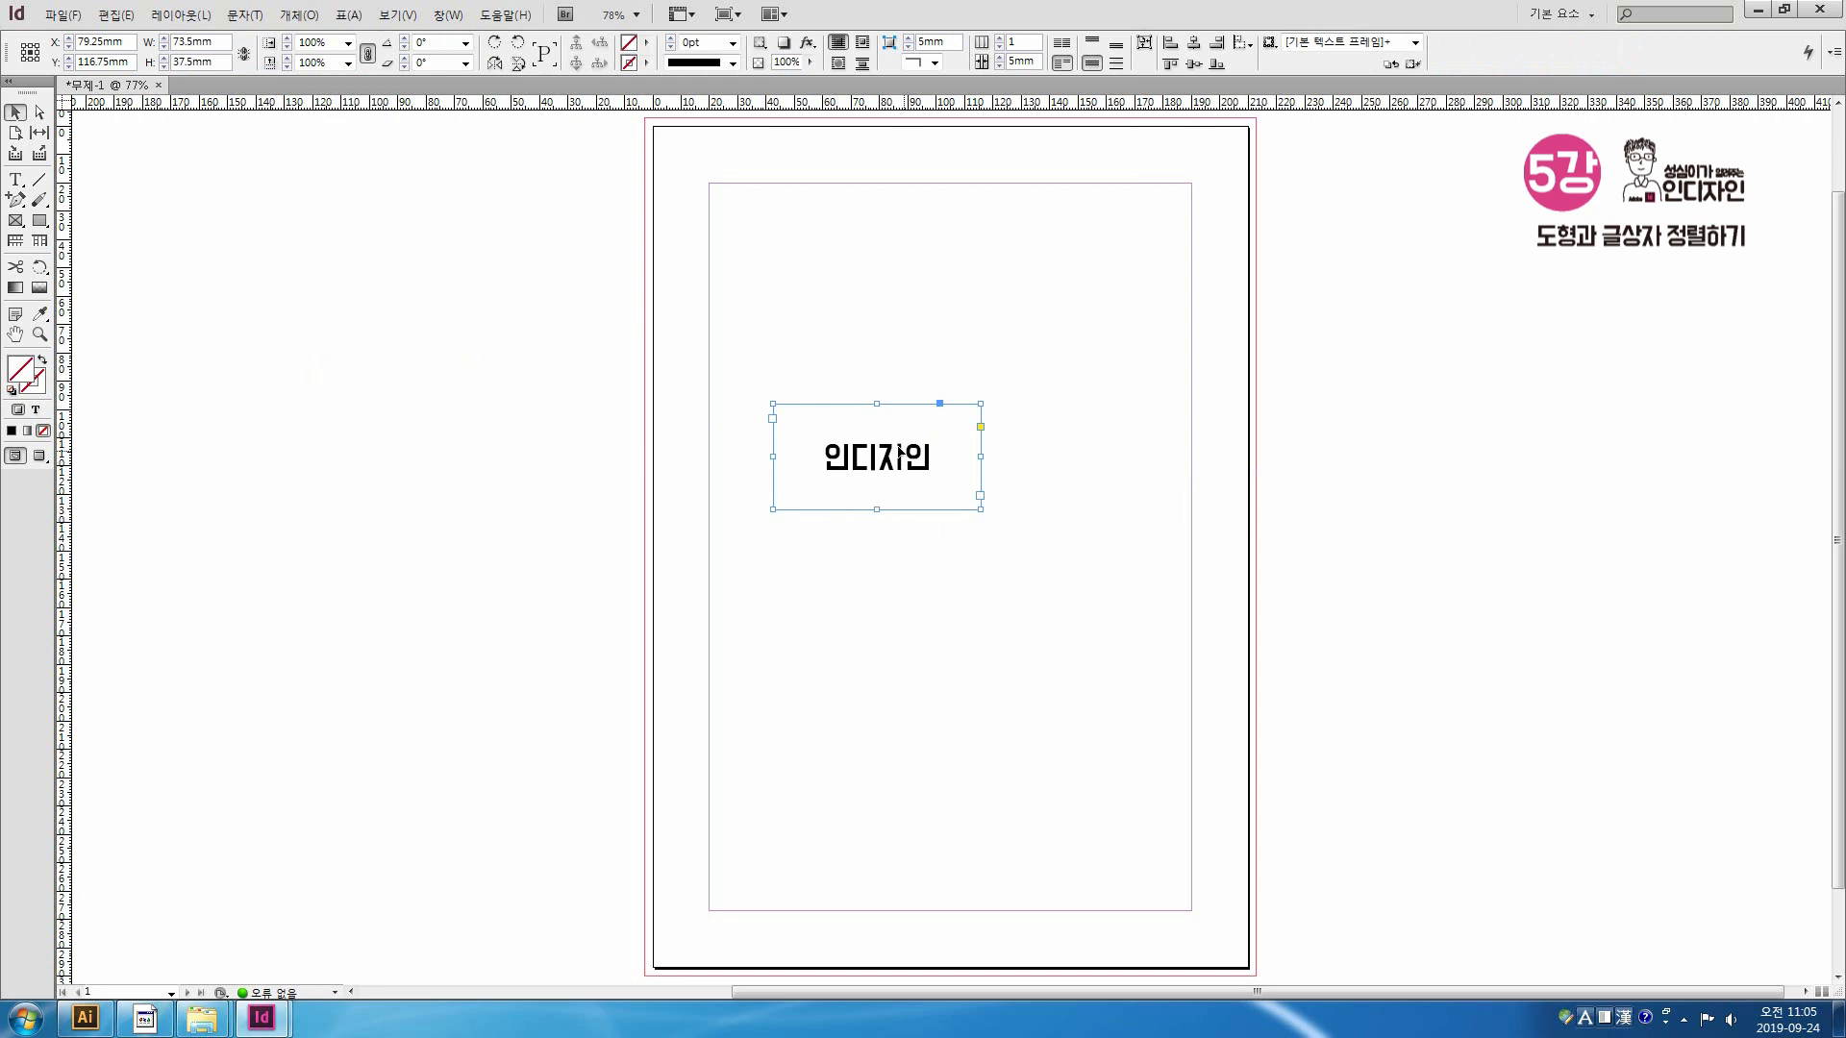
left_click(448, 14)
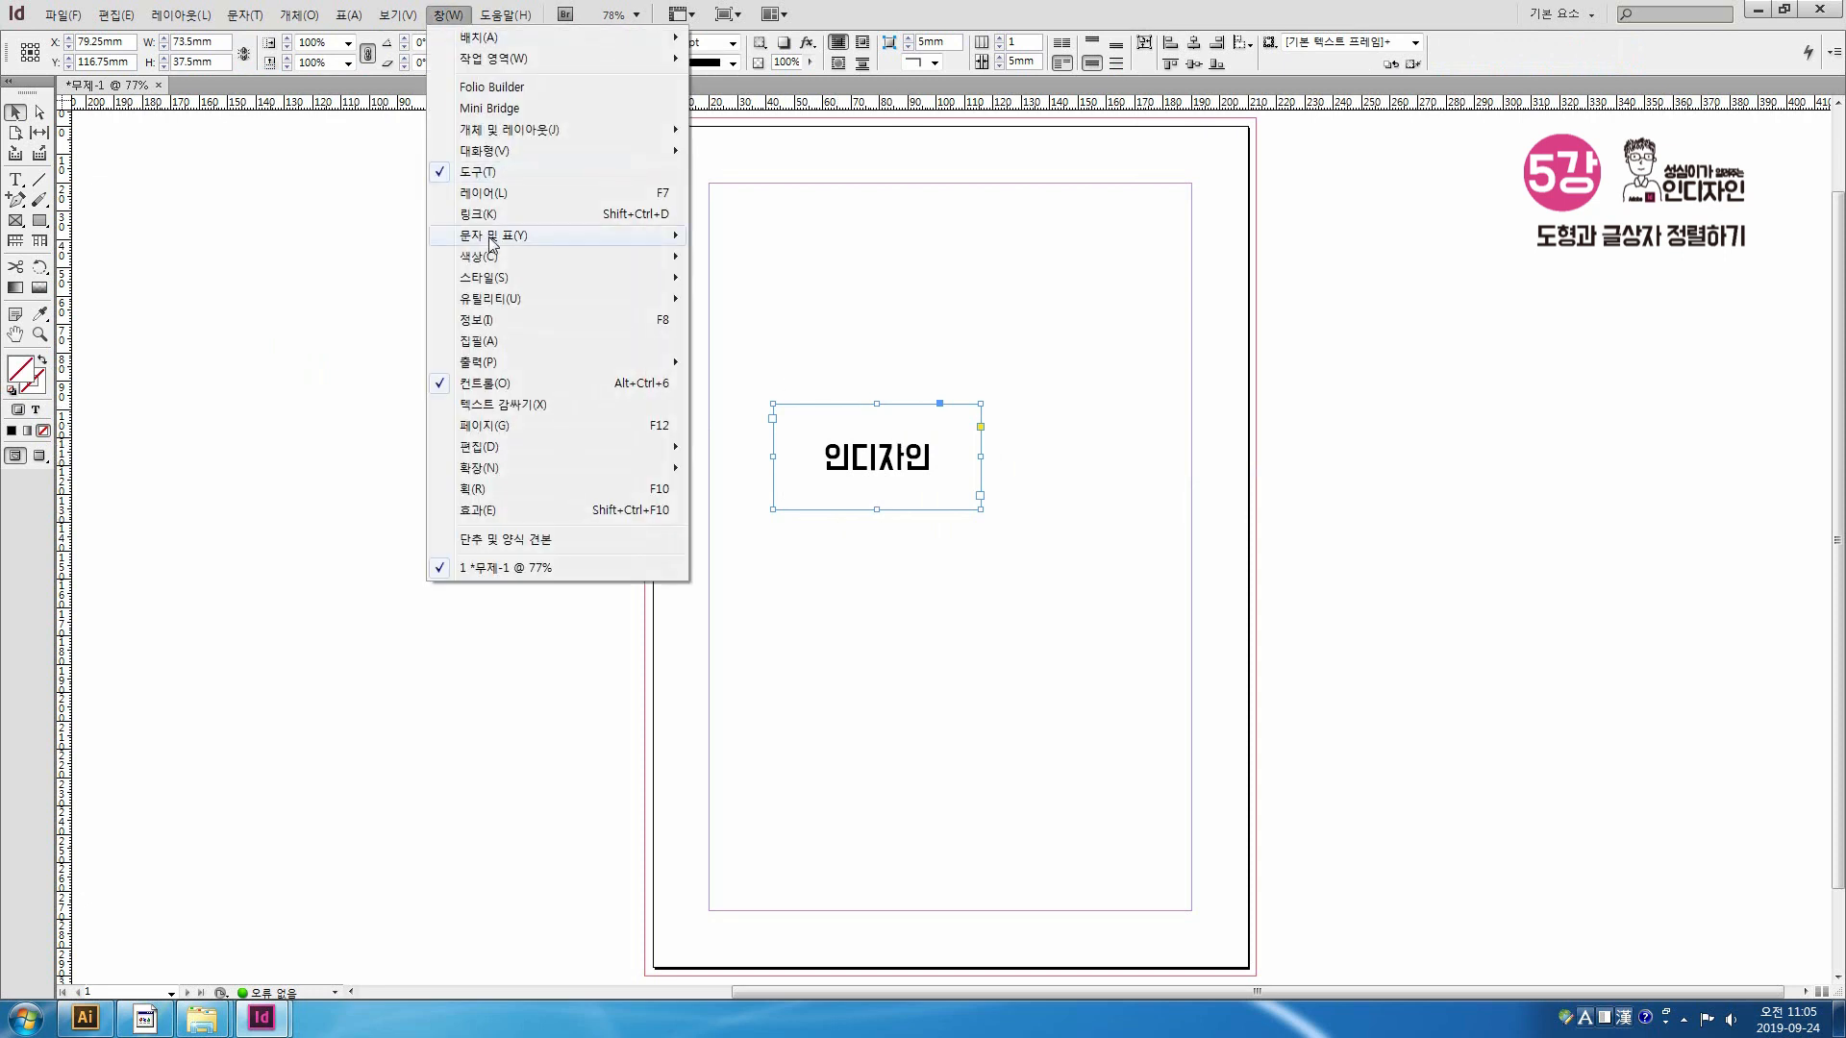
mouse_move(625, 256)
left_click(797, 285)
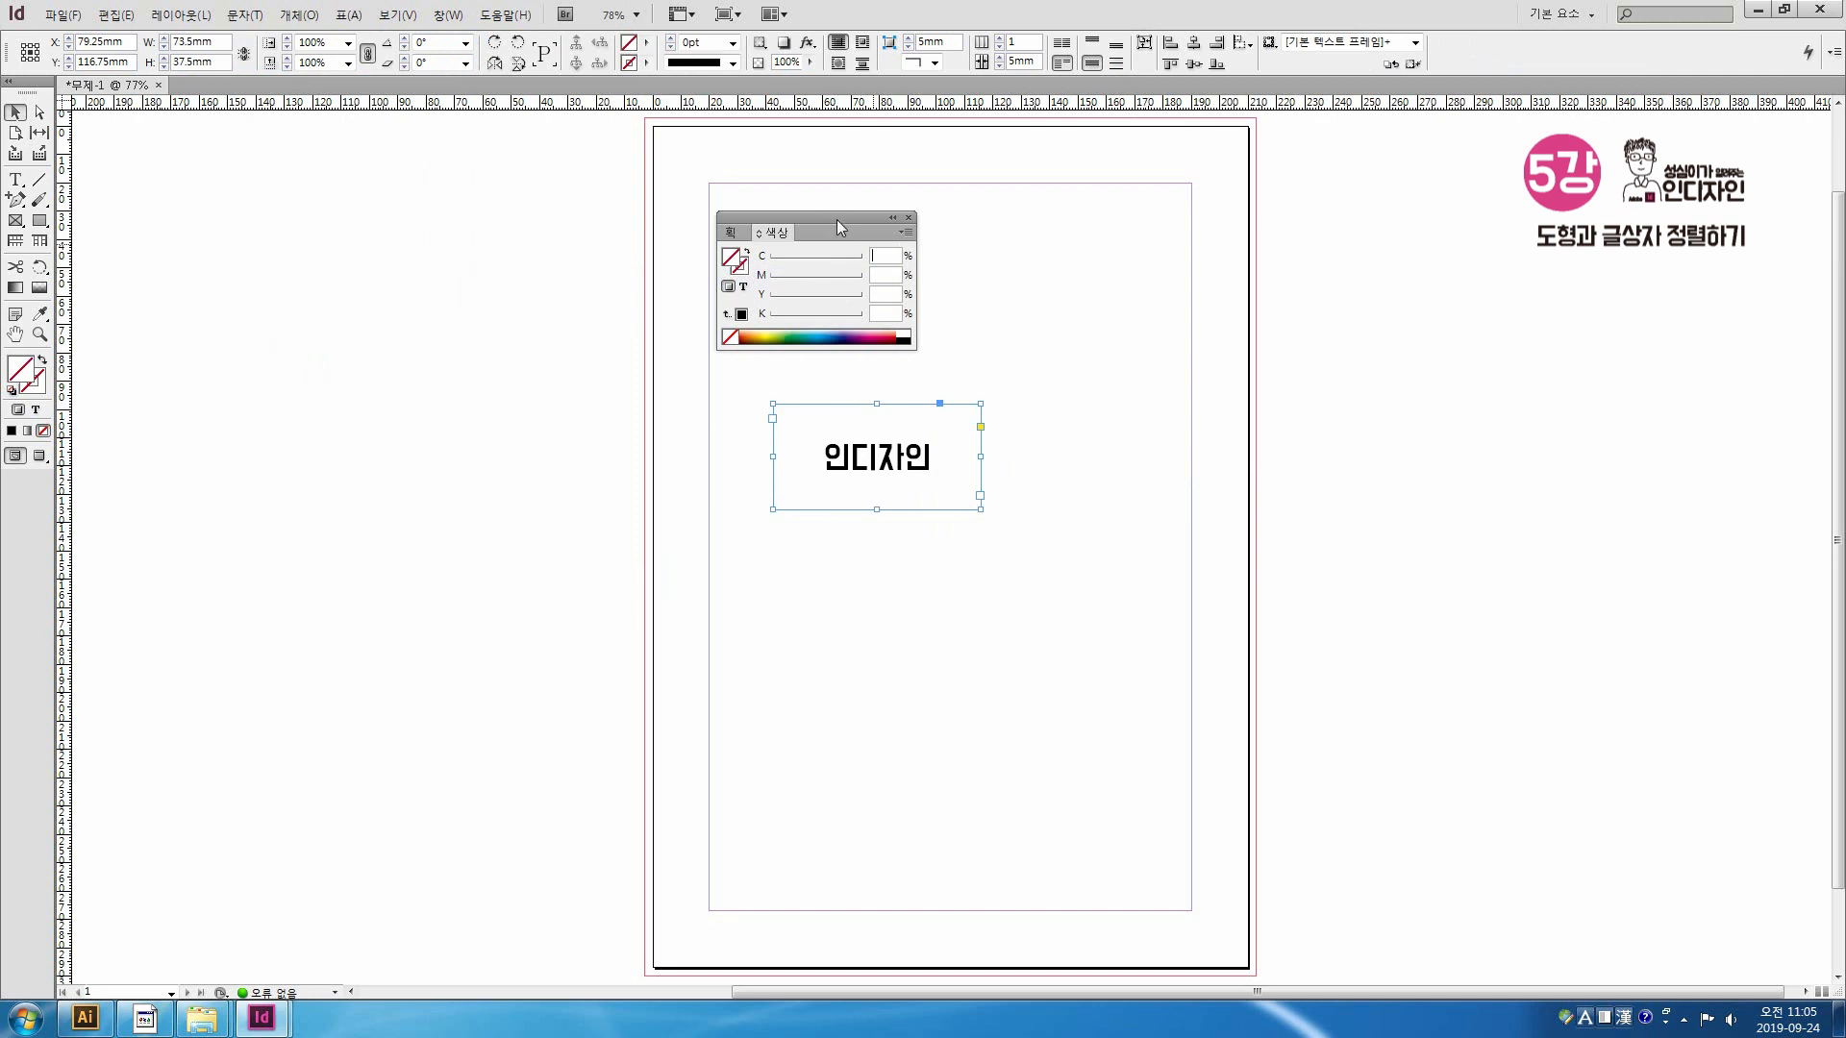
left_click_drag(837, 219, 1133, 386)
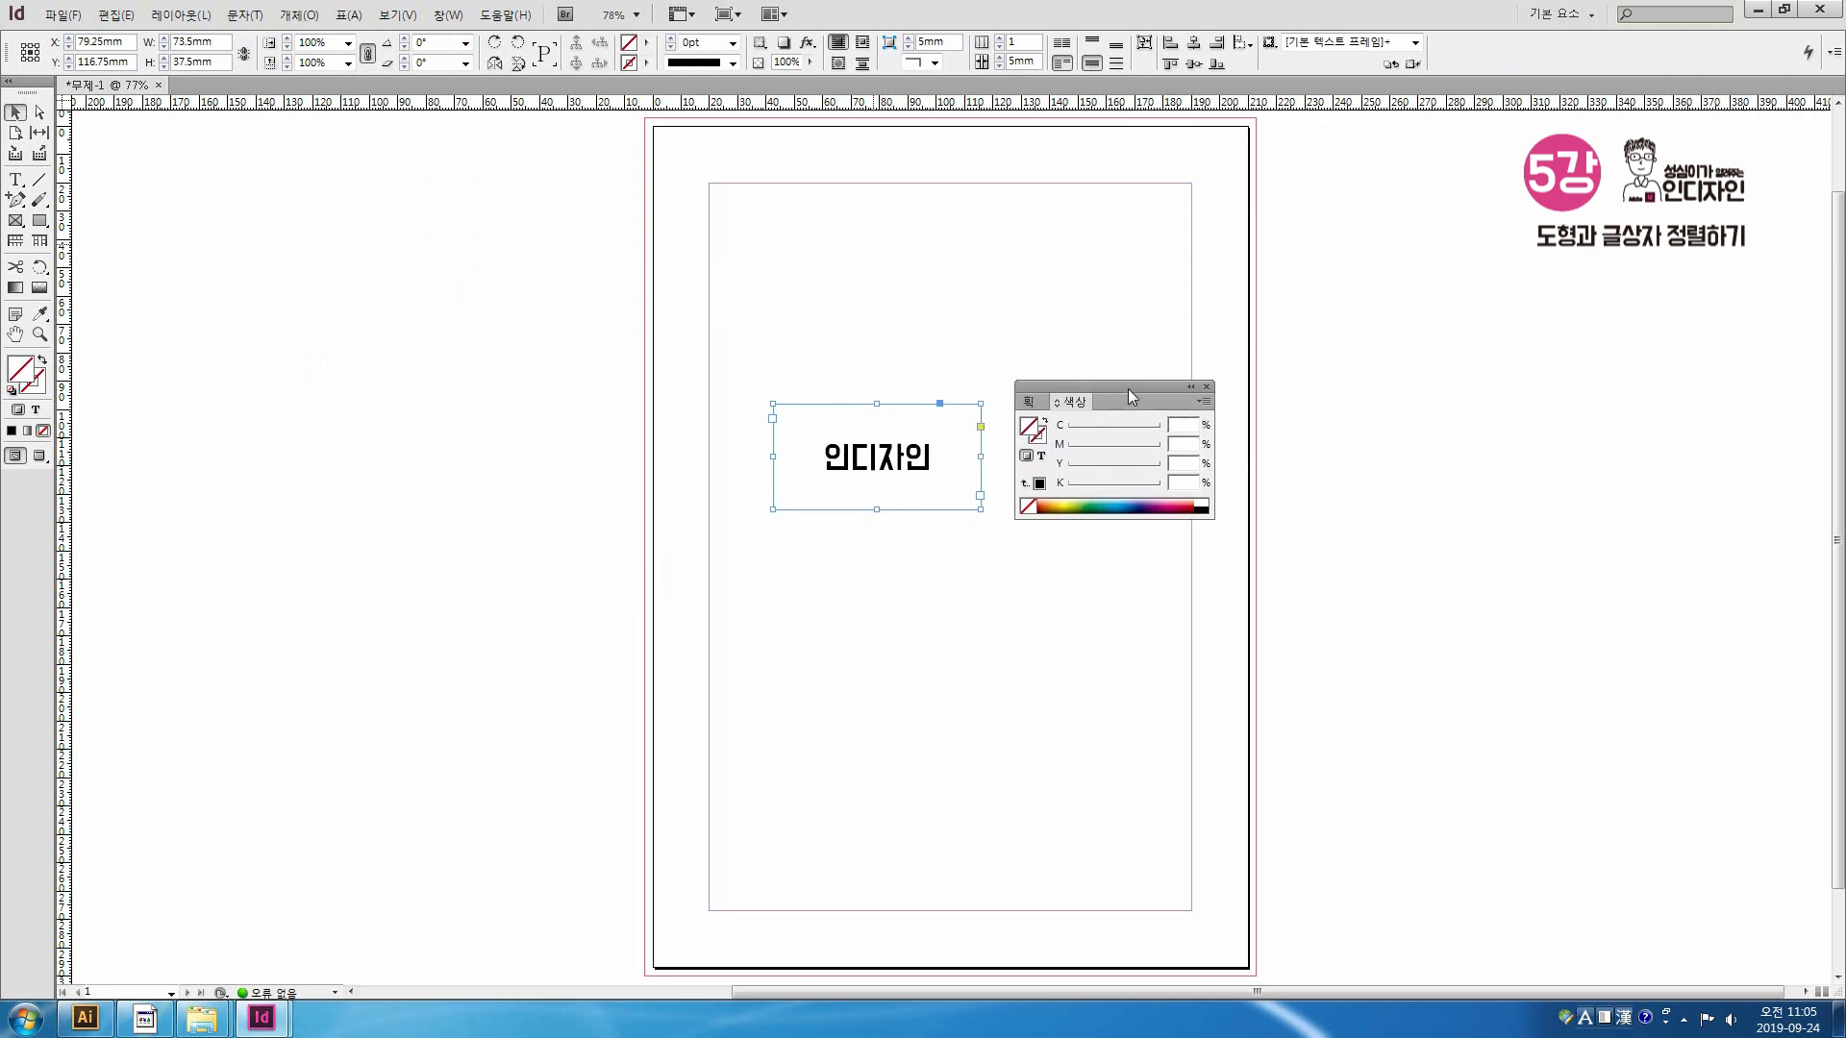
left_click(1073, 506)
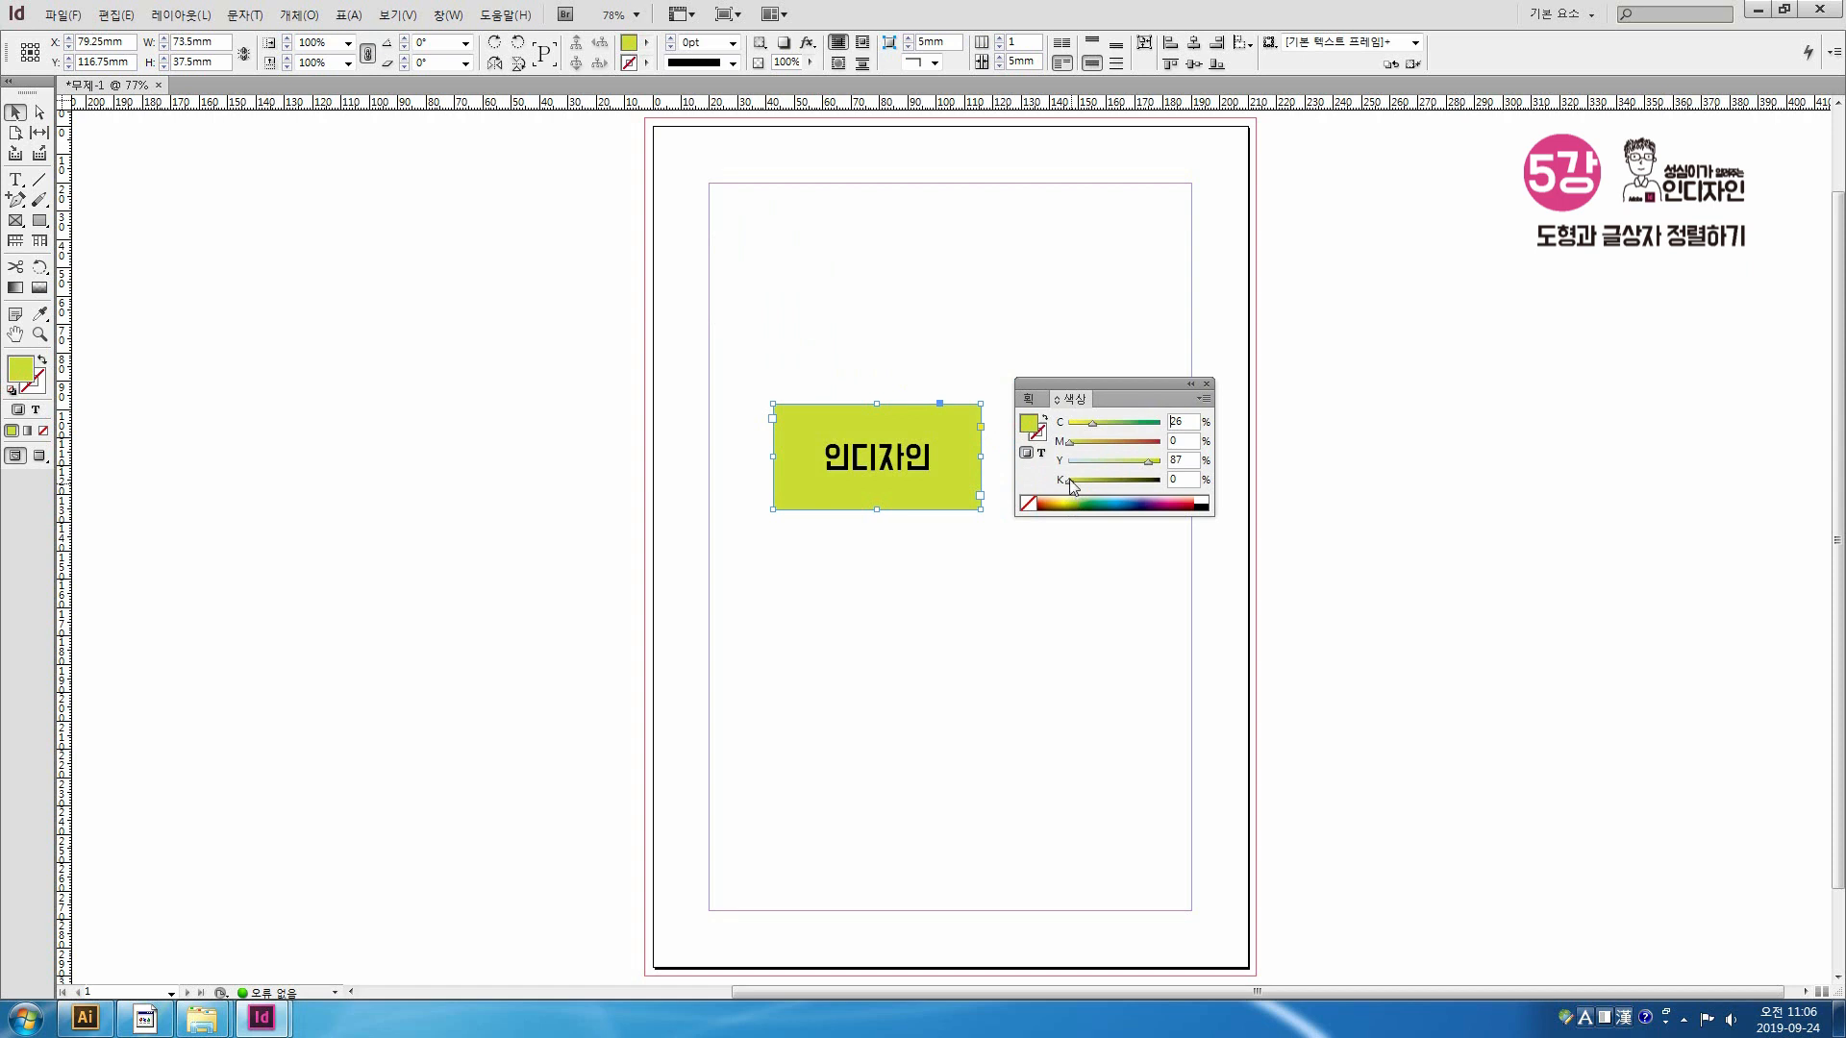
left_click_drag(1111, 389, 1141, 389)
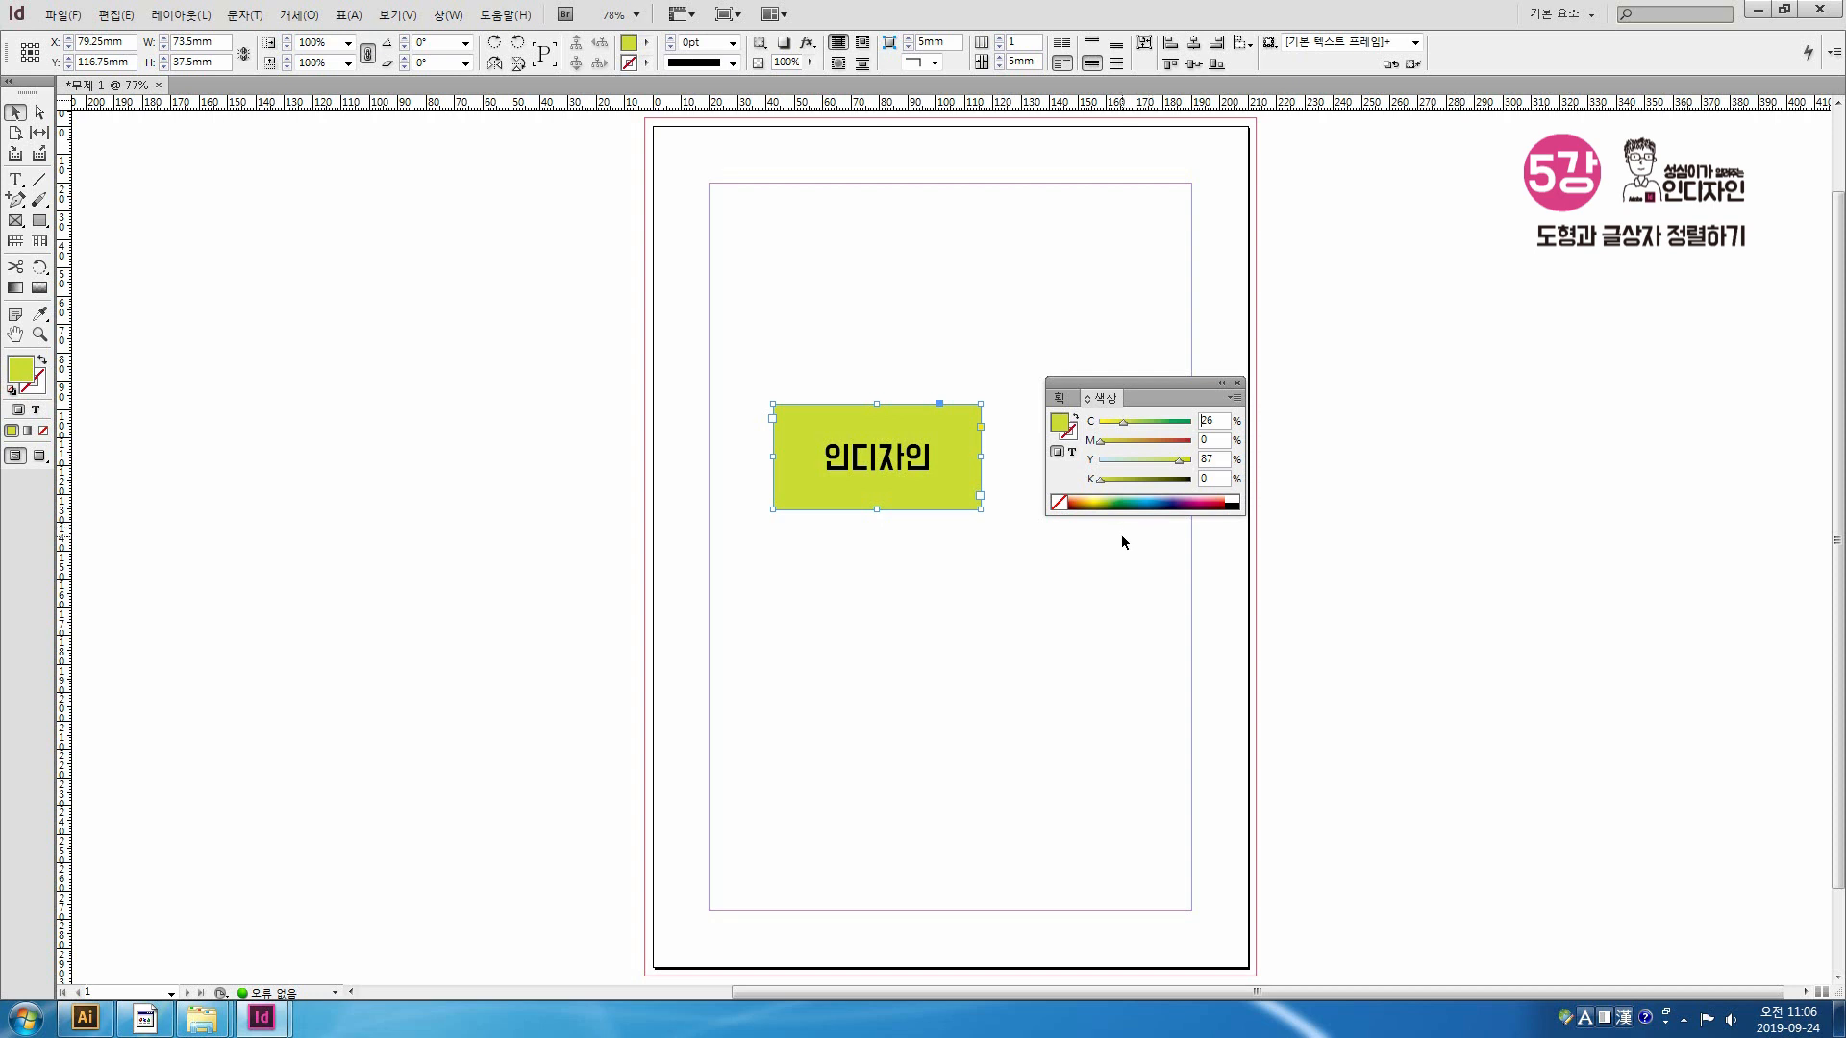
Step: Resize the filled text frame to 30 mm high, placed at about X 71.75 mm, Y 84 mm, and convert its text to outlines
left_click_drag(876, 510, 872, 396)
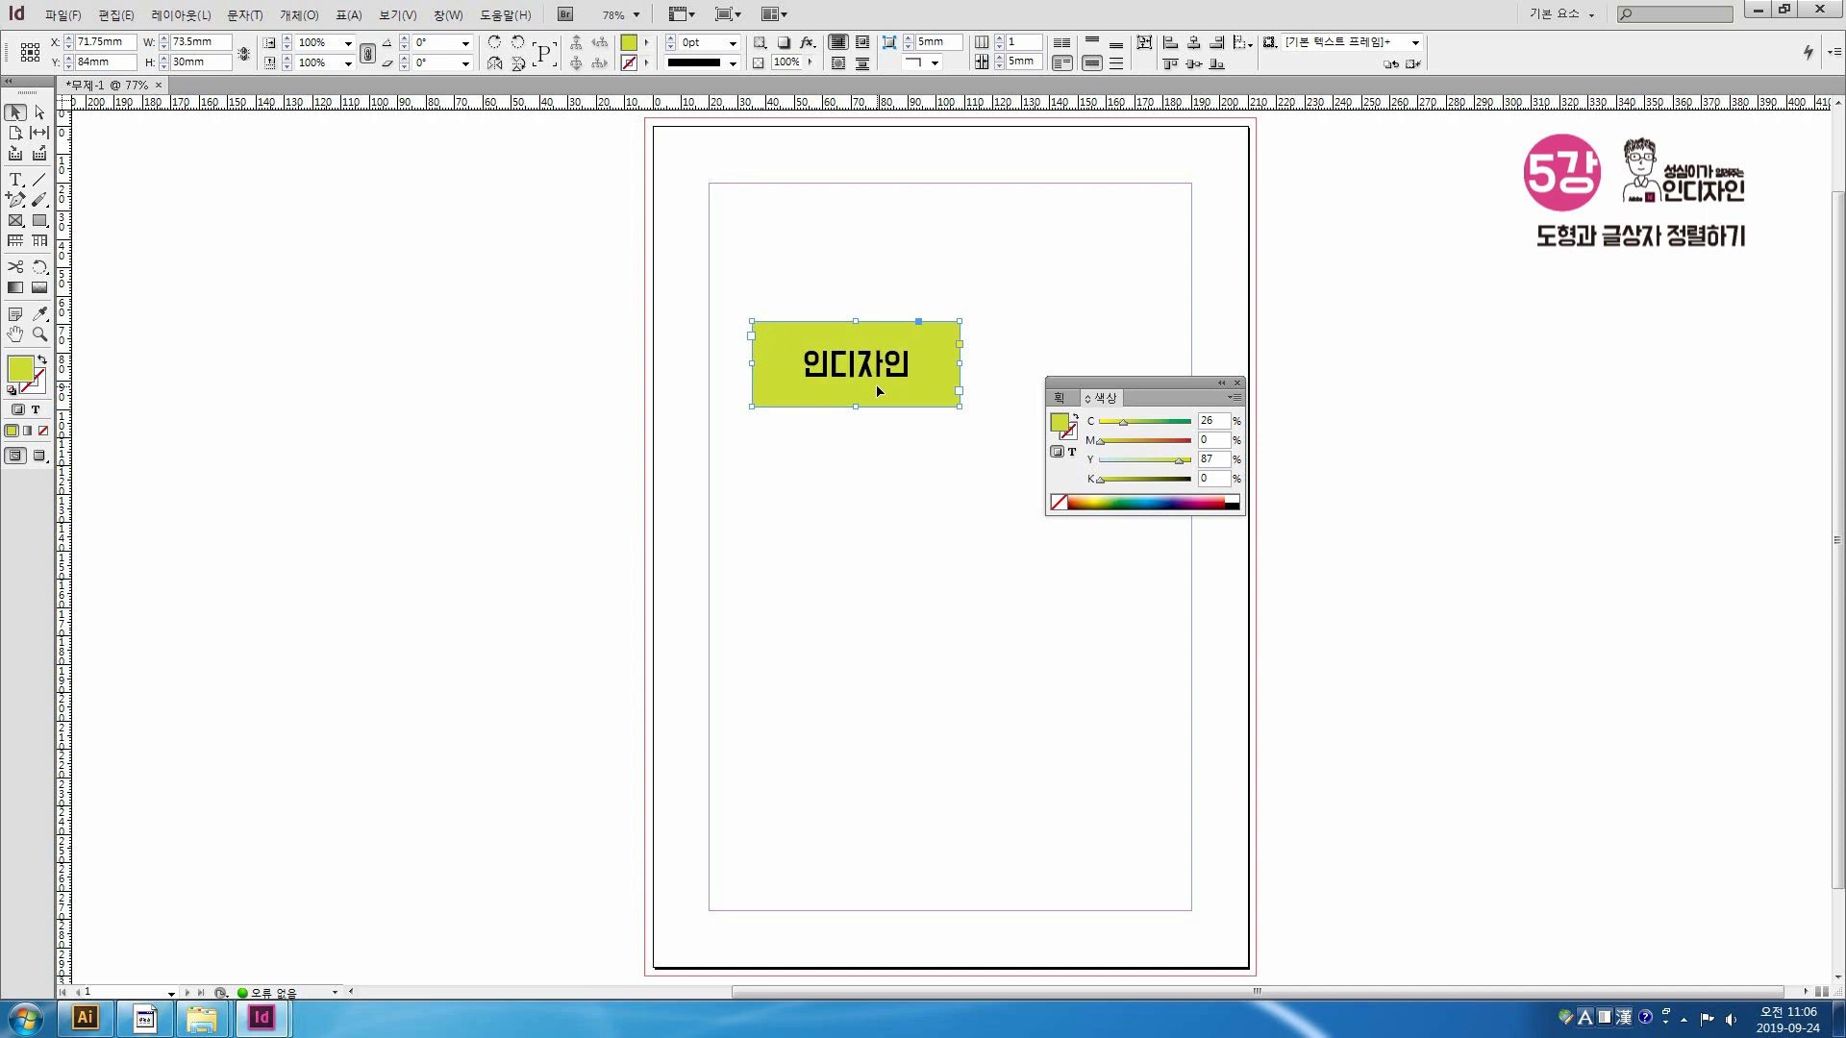
left_click(242, 16)
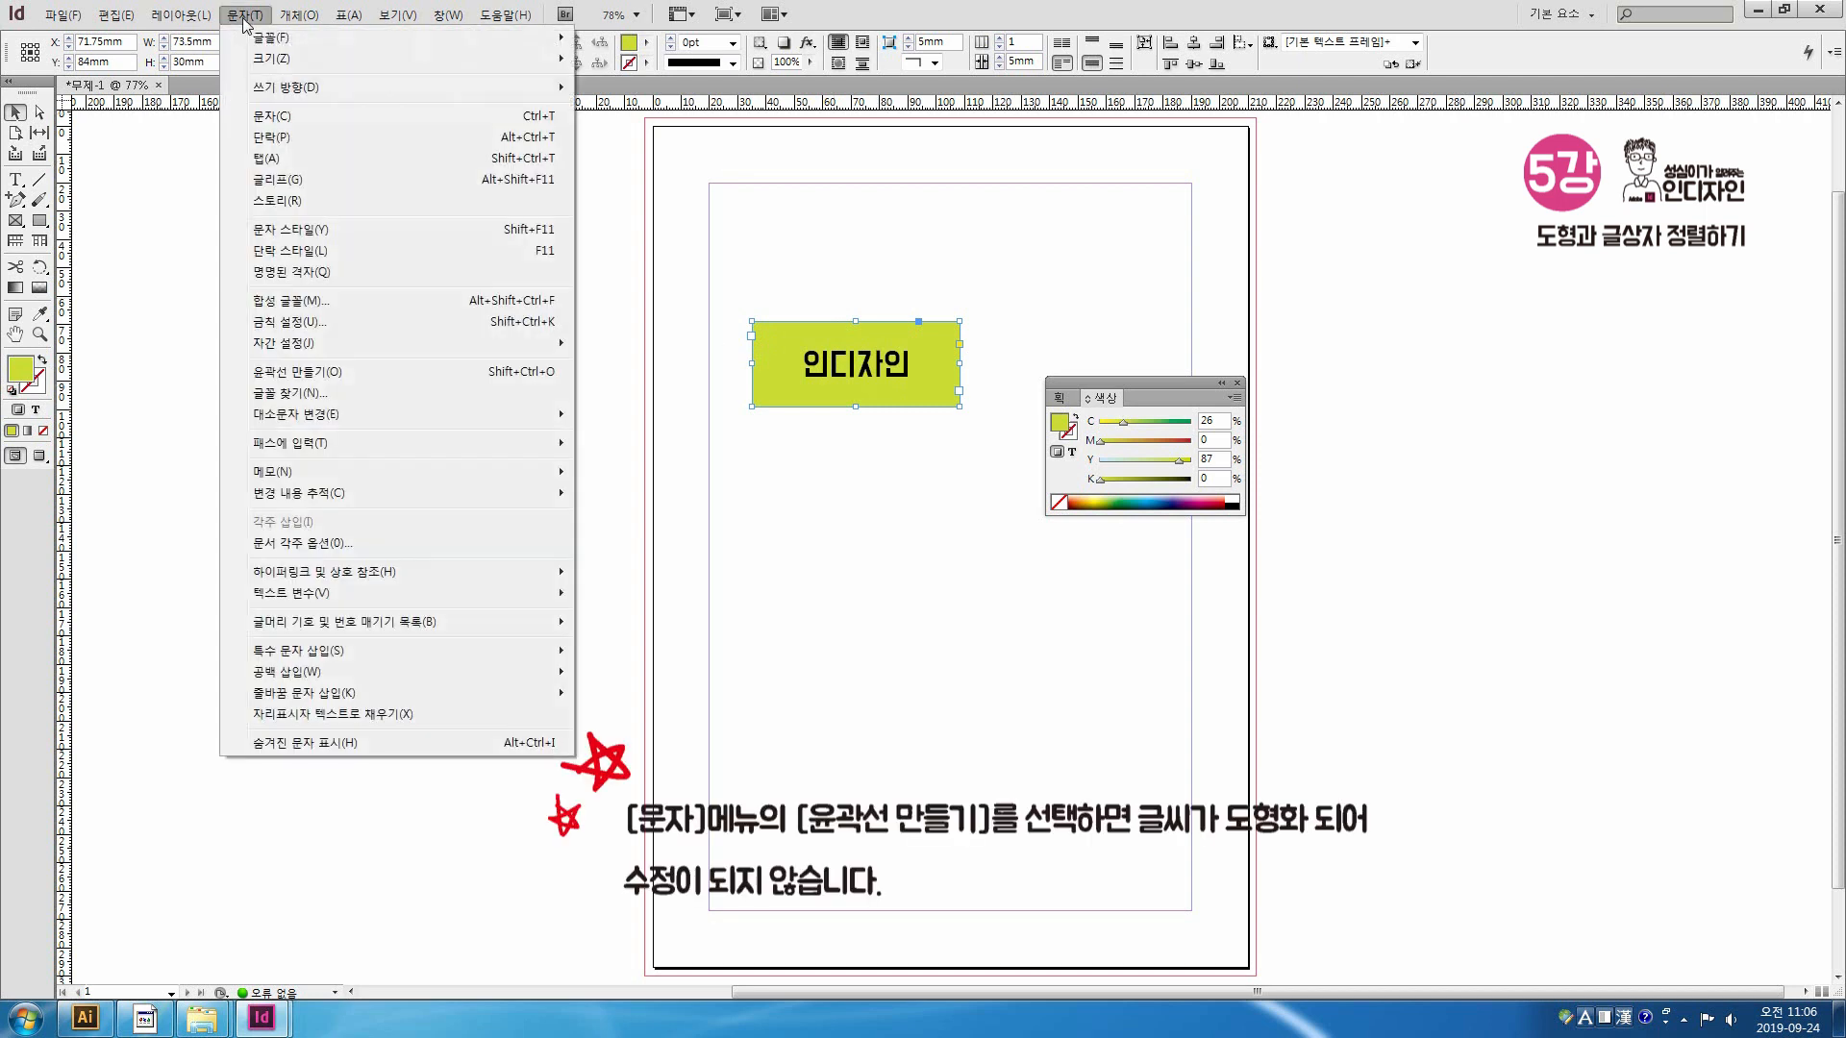
left_click(389, 381)
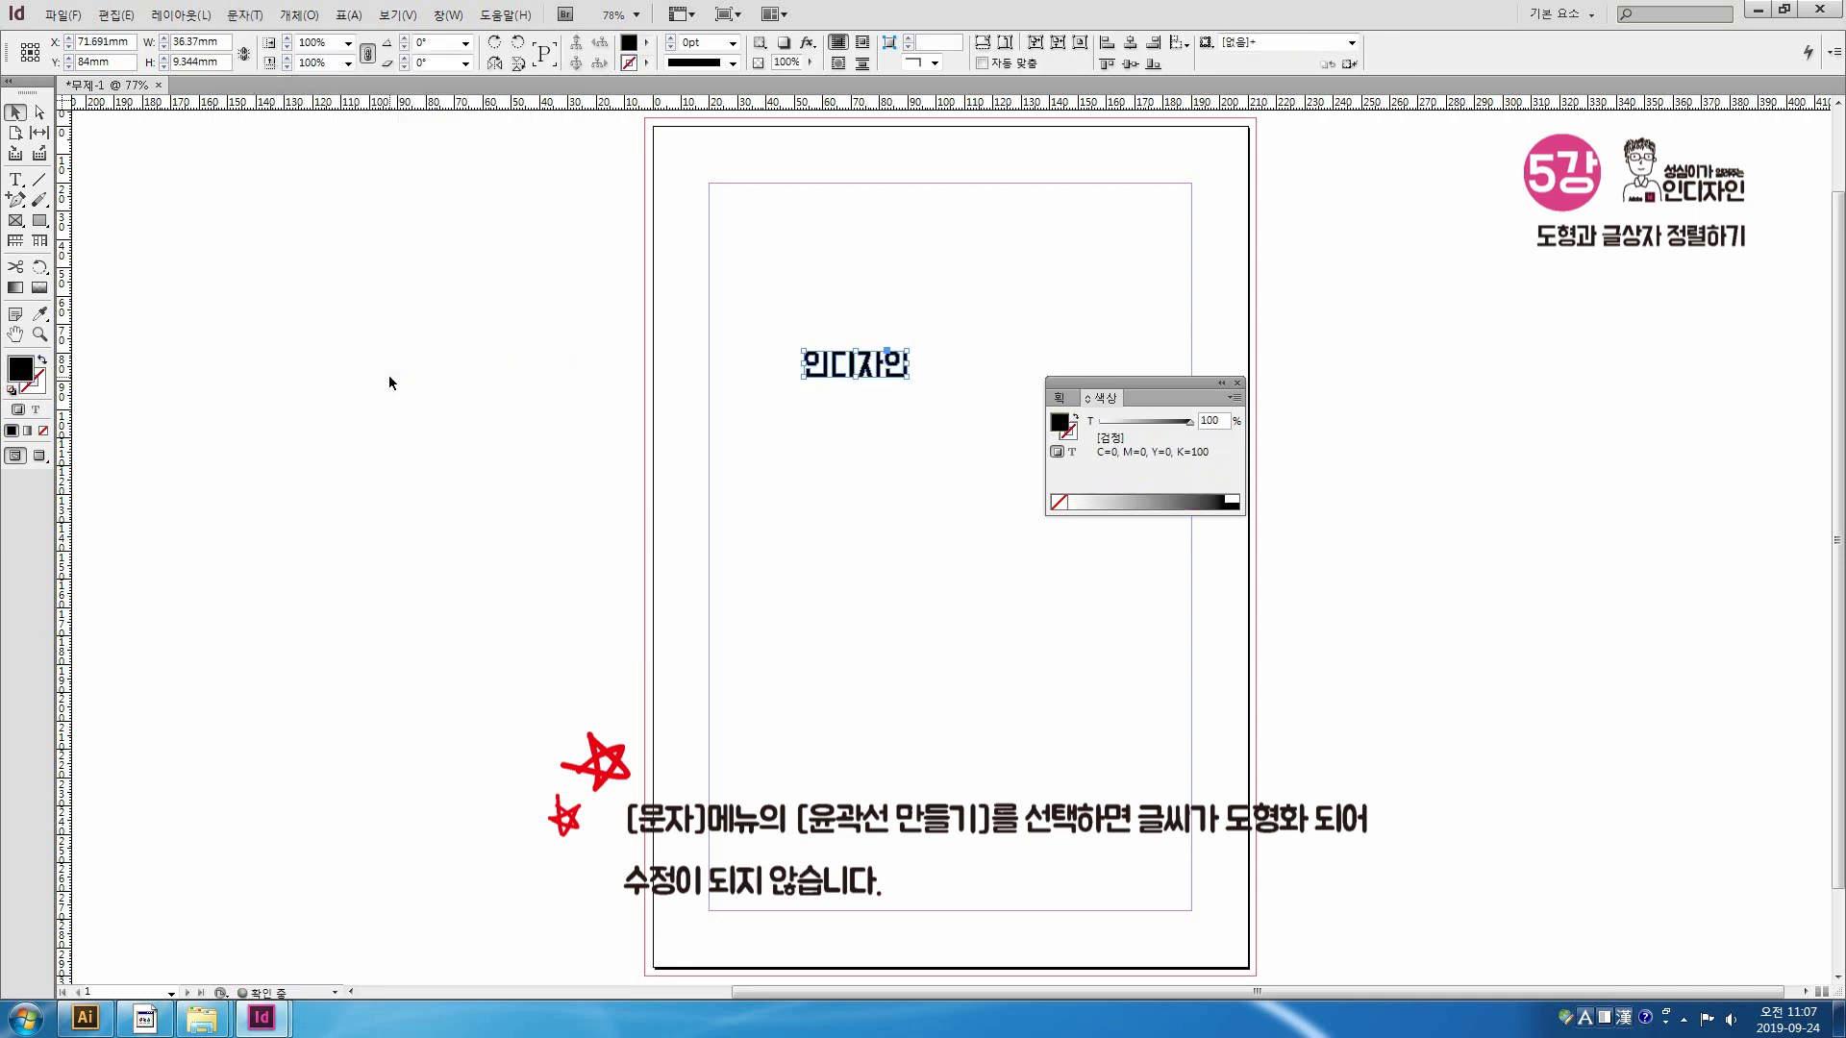